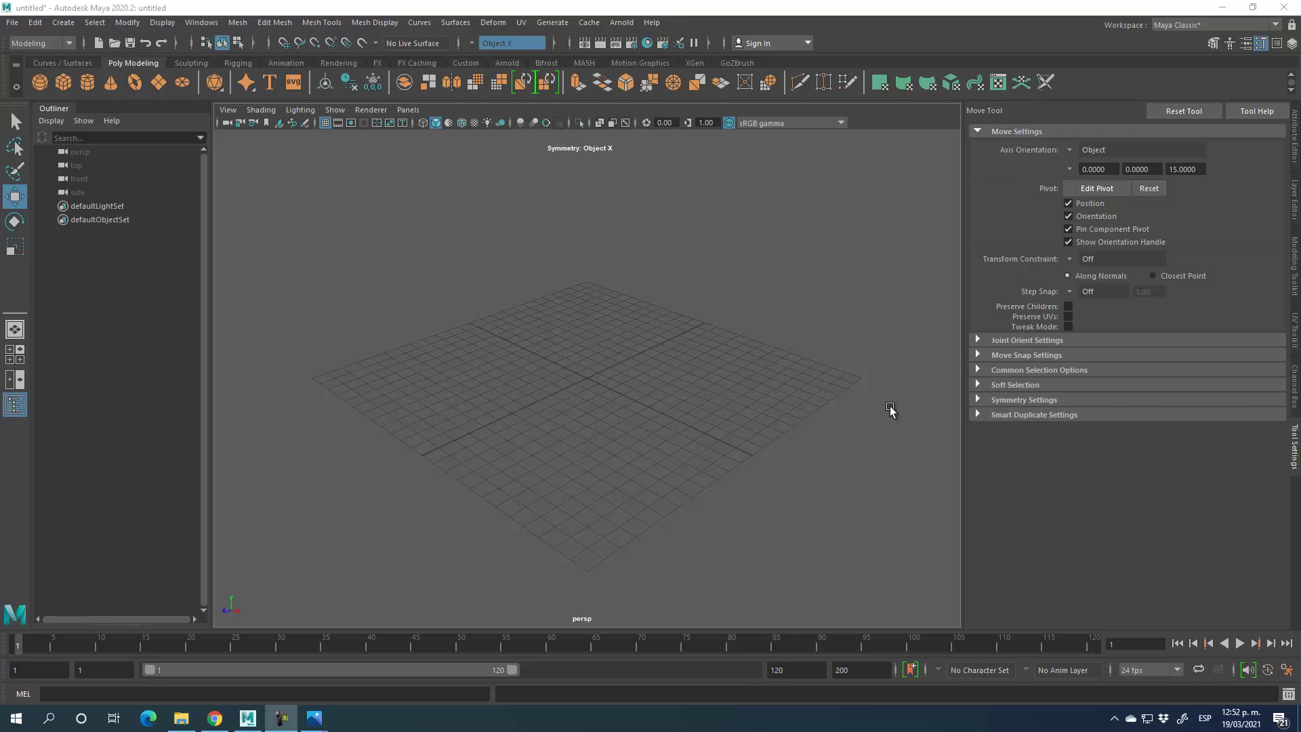
- Create an upright polygon cylinder at the grid centre, about 2.57 in radius and 10.19 high
{"action": "left_click", "coordinate": [1294, 253]}
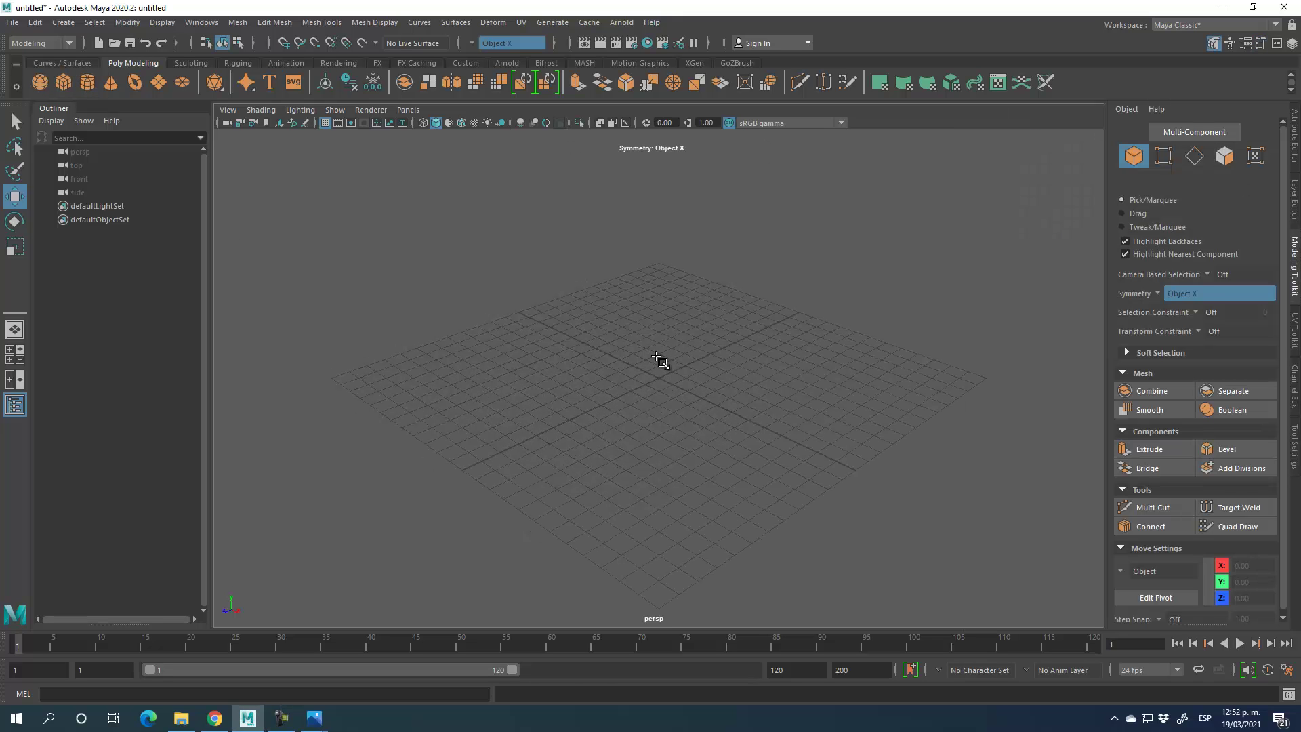
{"action": "right_click_drag", "start_coordinate": [683, 342], "coordinate": [640, 367], "text": "shift"}
{"action": "left_click_drag", "start_coordinate": [657, 378], "coordinate": [678, 159]}
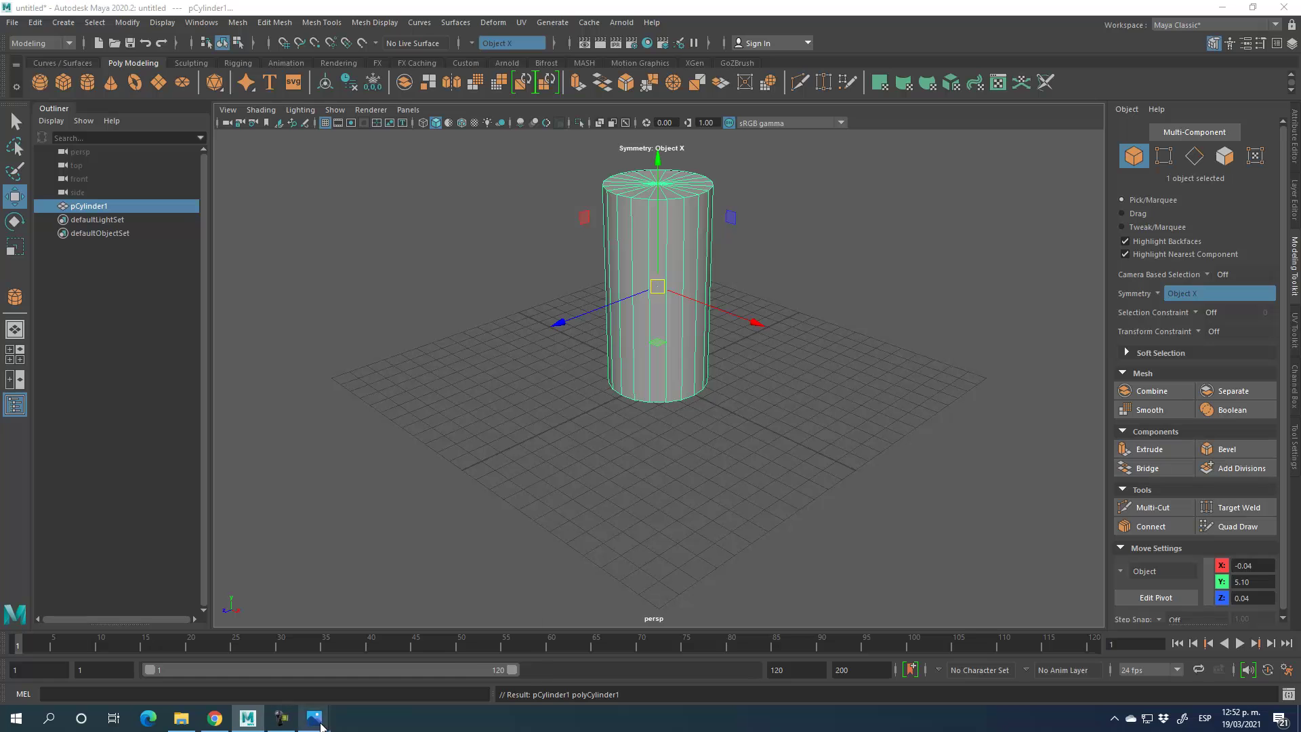
- Examine the reference photos Lata 1.jpg, lata 2.jpg and lata 3.jpg in Fotos for the can's shape, and return to Maya
{"action": "mouse_move", "coordinate": [313, 717]}
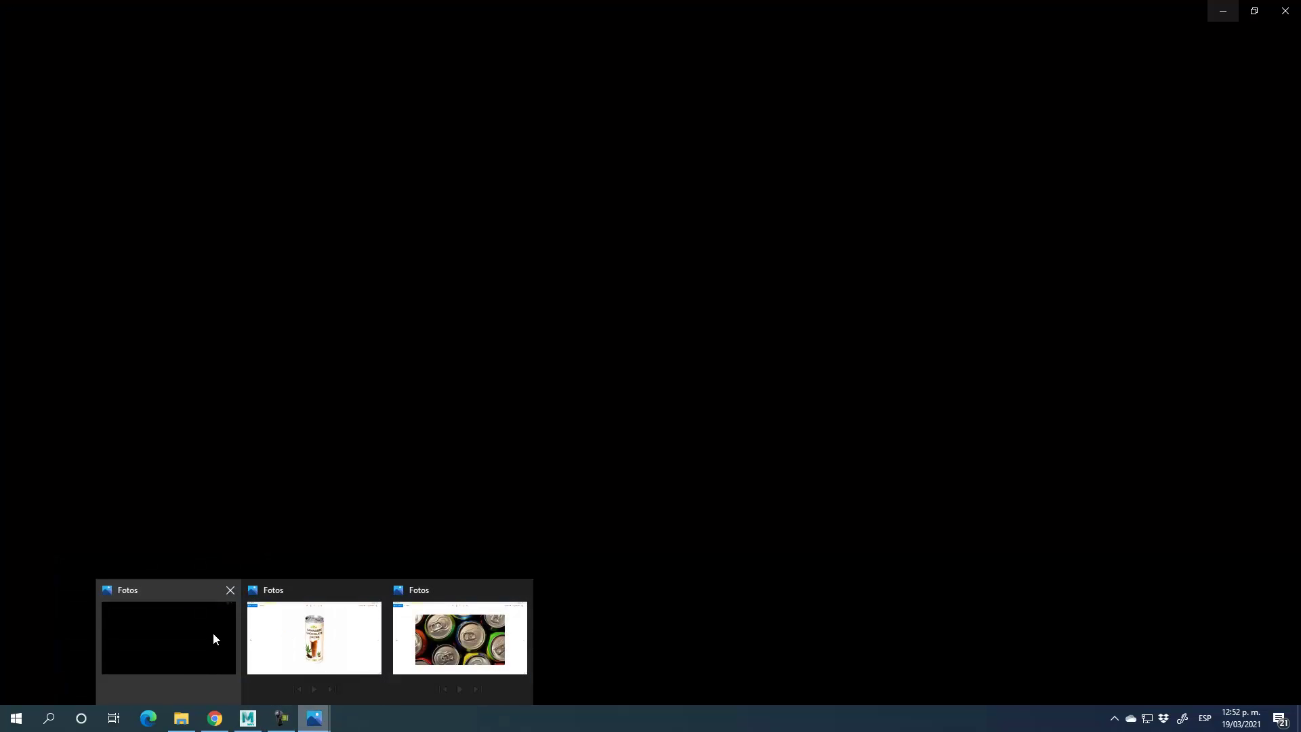
{"action": "left_click", "coordinate": [213, 633]}
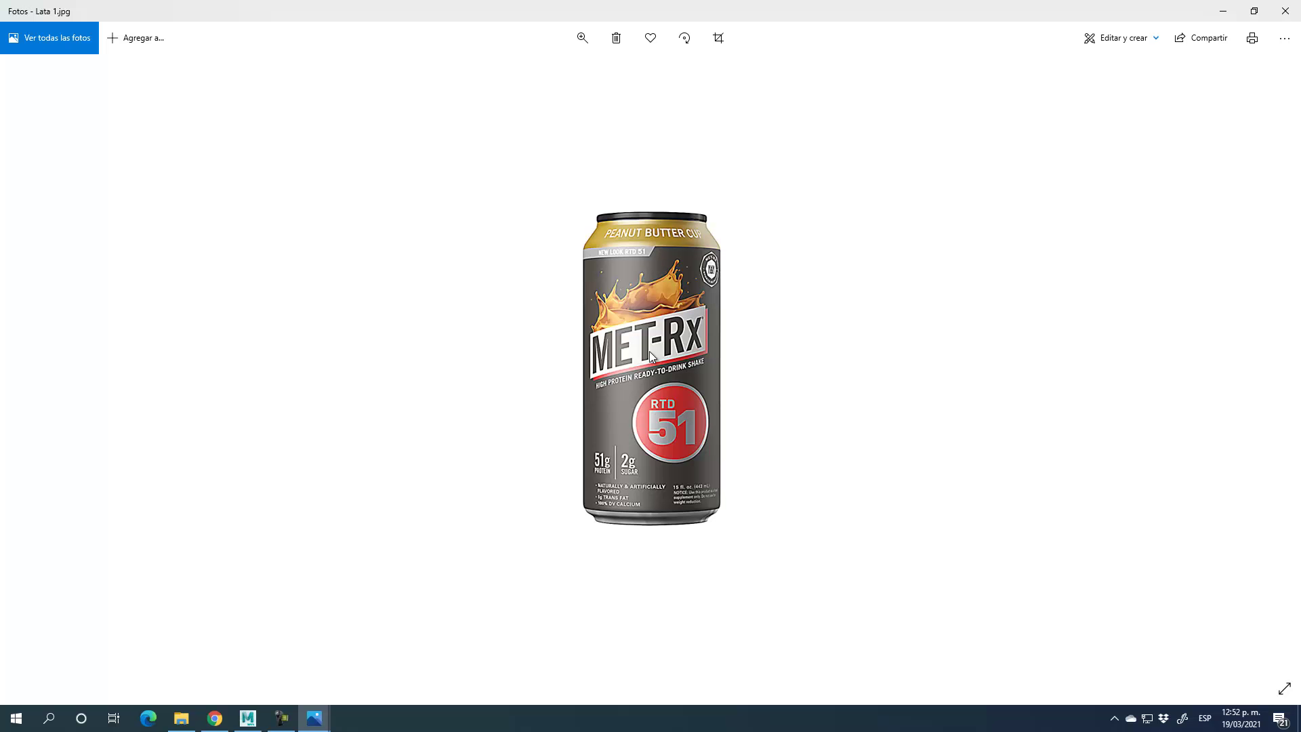
{"action": "left_click", "coordinate": [319, 630]}
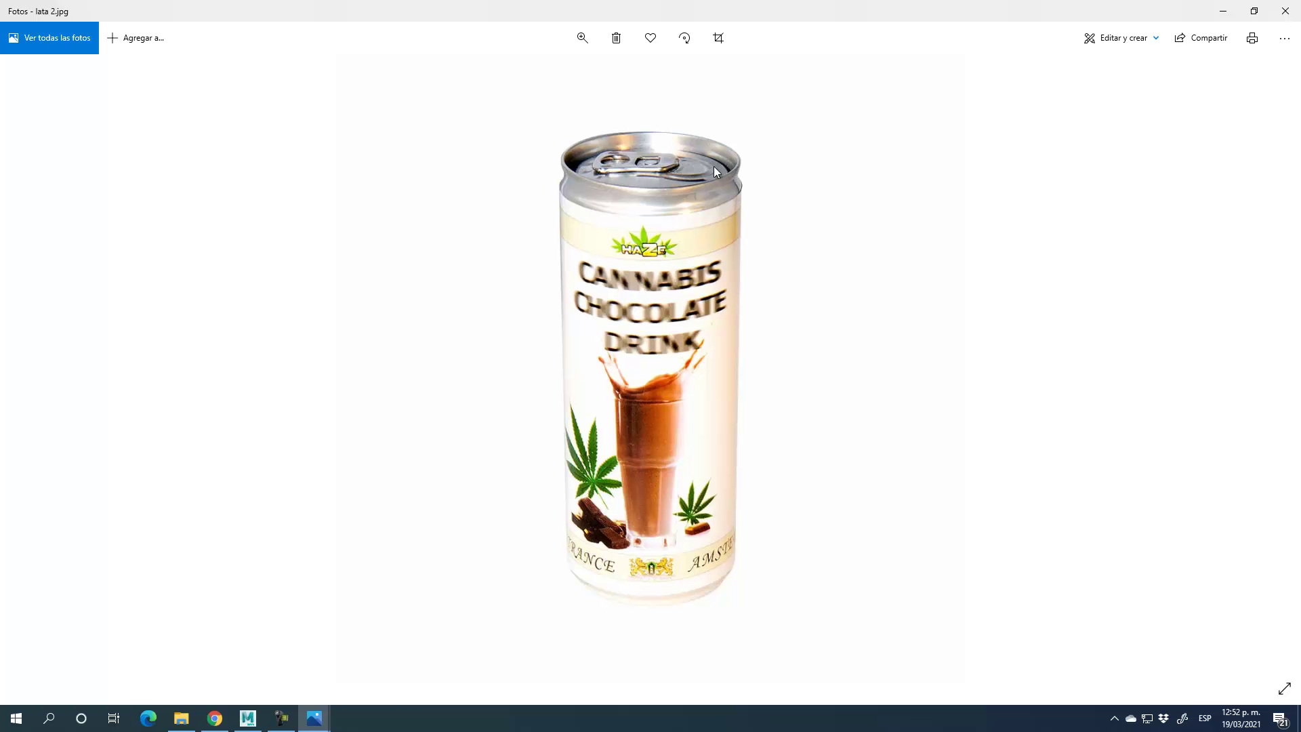
{"action": "mouse_move", "coordinate": [314, 718]}
{"action": "left_click", "coordinate": [458, 632]}
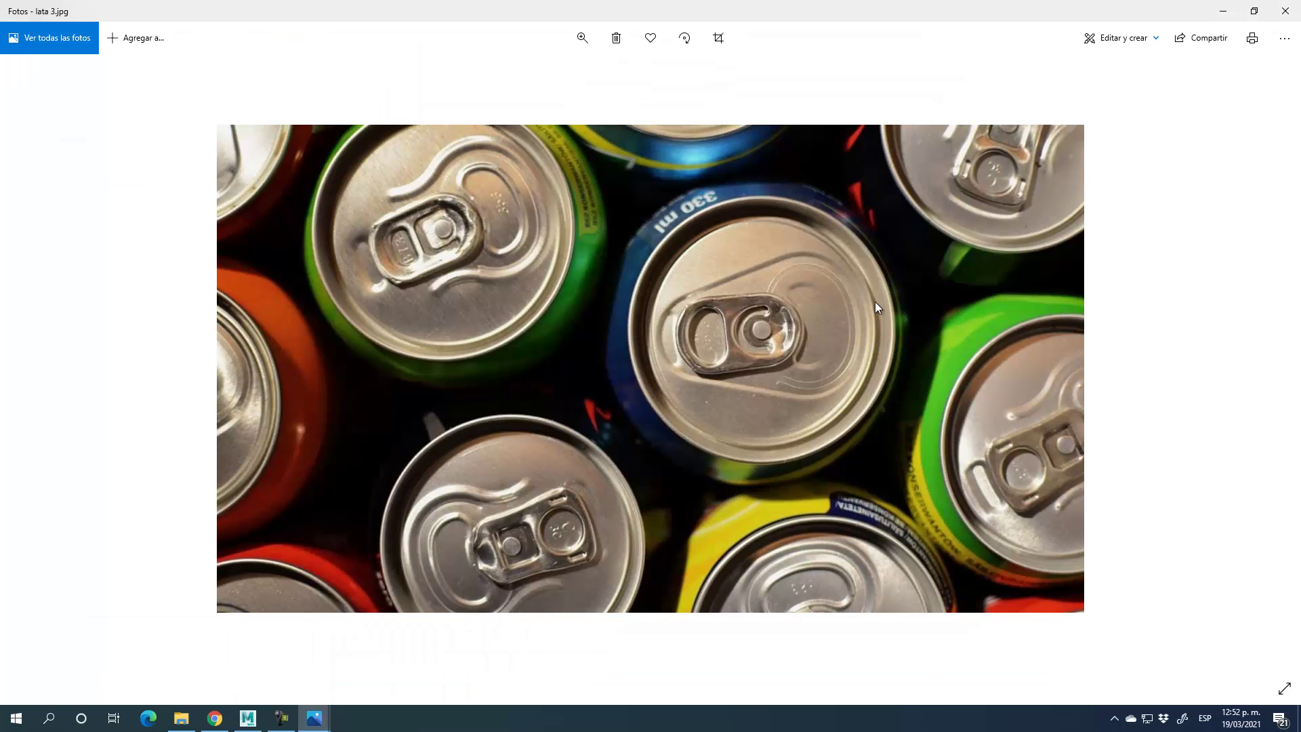
{"action": "key", "text": "Left"}
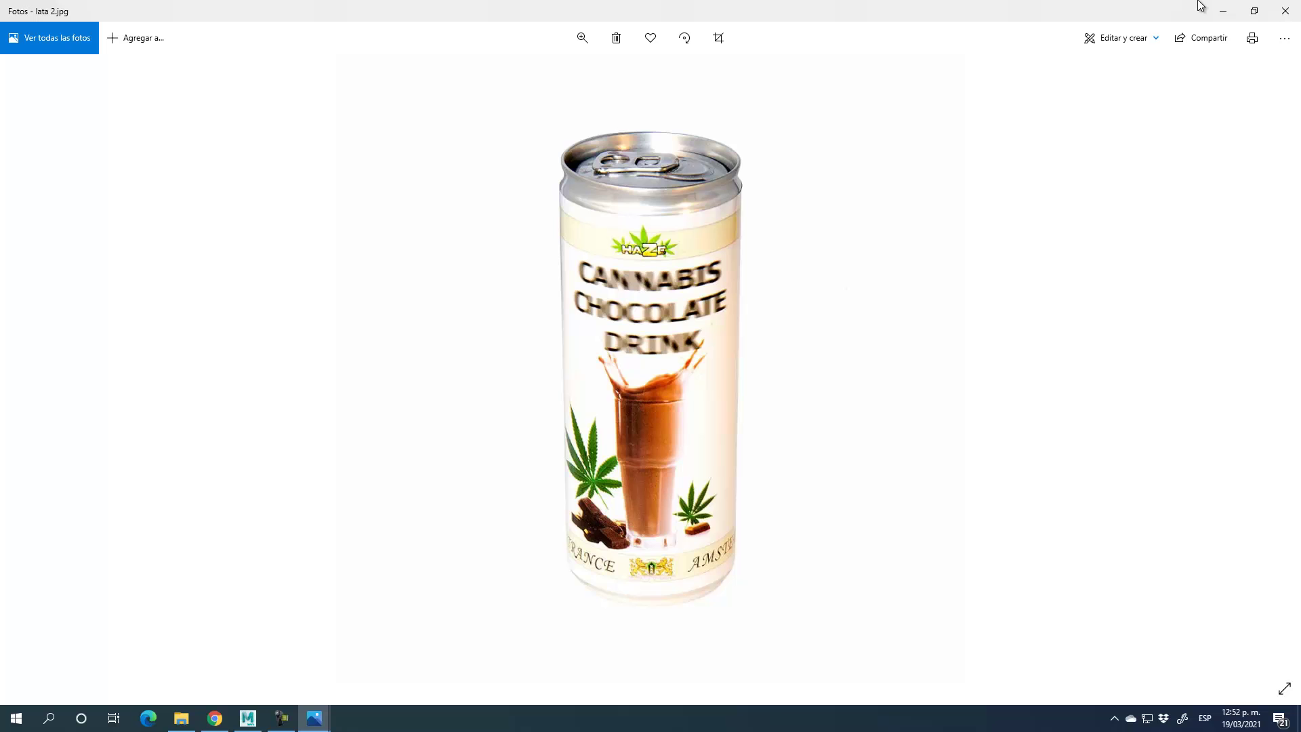
{"action": "key", "text": "Left"}
{"action": "left_click", "coordinate": [1221, 10]}
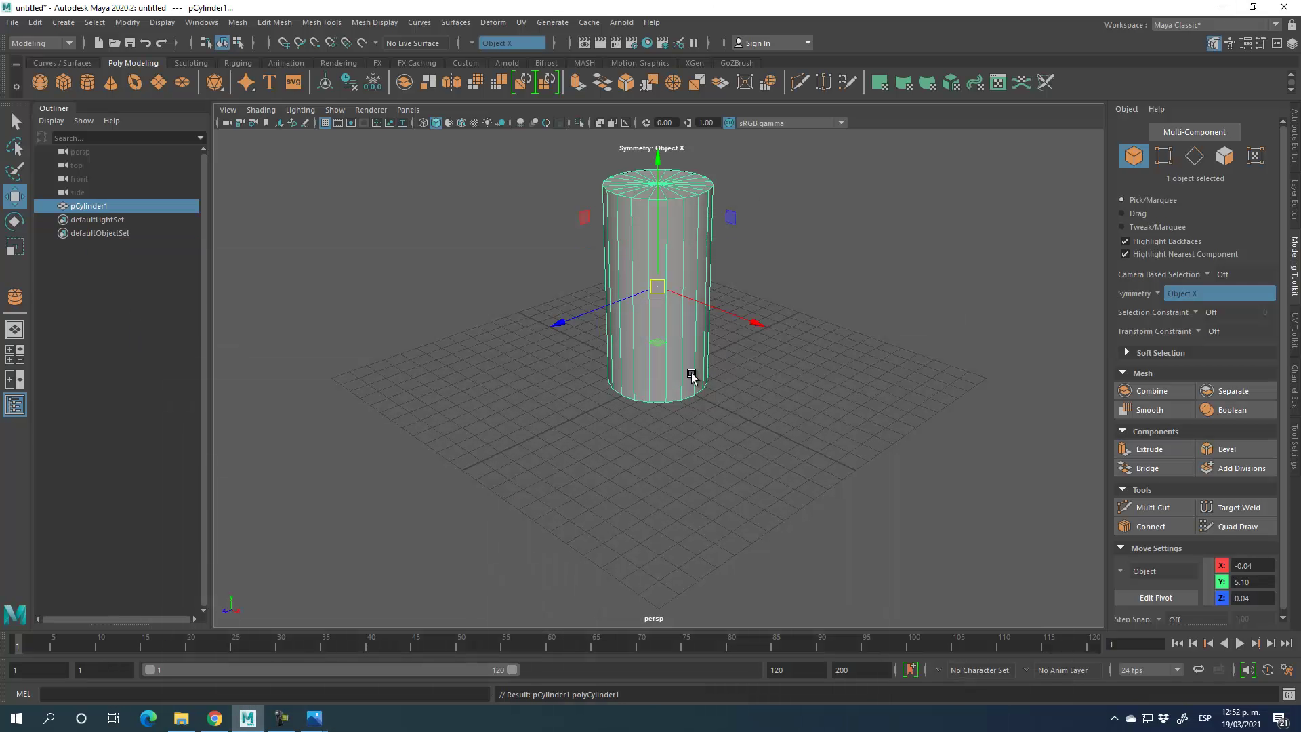
- Fit the whole cylinder in the front view and start importing an image plane there
{"action": "key", "text": "space"}
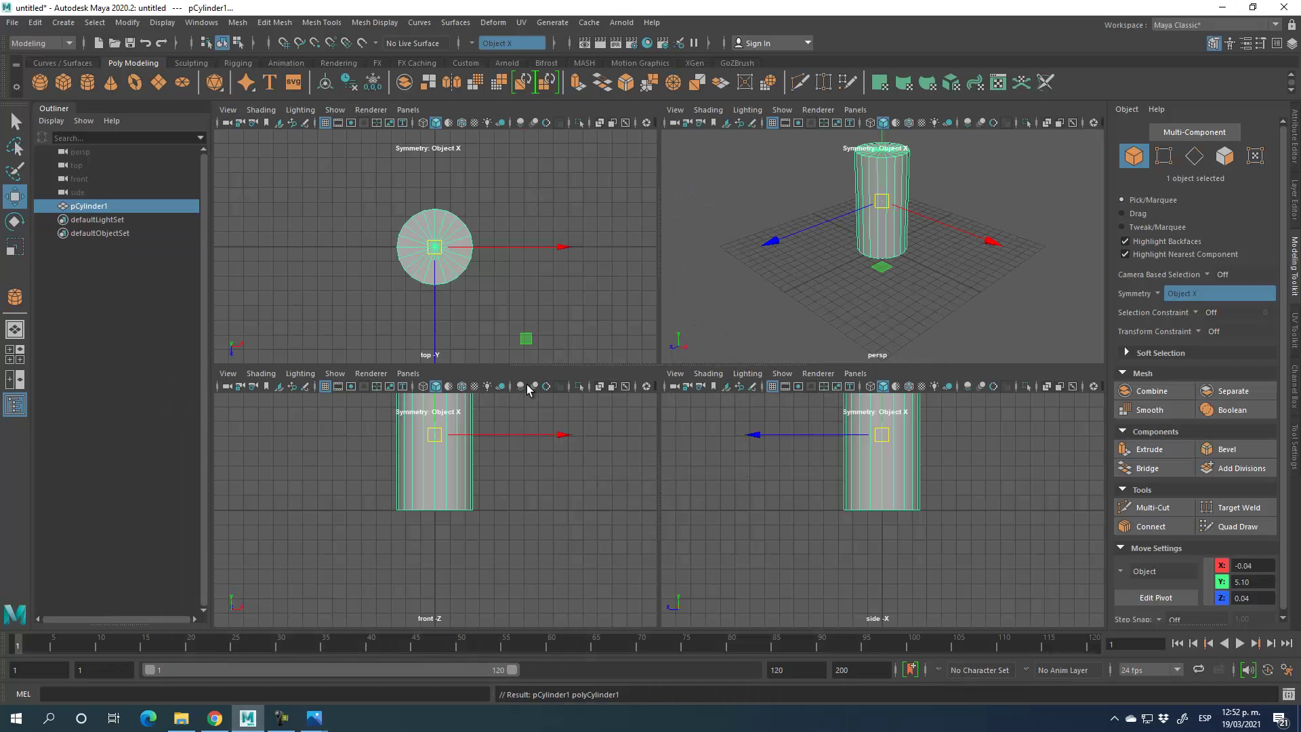
{"action": "scroll", "coordinate": [555, 489], "scroll_direction": "down", "scroll_amount": 4}
{"action": "middle_click_drag", "start_coordinate": [509, 400], "coordinate": [507, 483], "text": "alt"}
{"action": "middle_click_drag", "start_coordinate": [558, 519], "coordinate": [573, 496], "text": "alt"}
{"action": "left_click", "coordinate": [279, 388]}
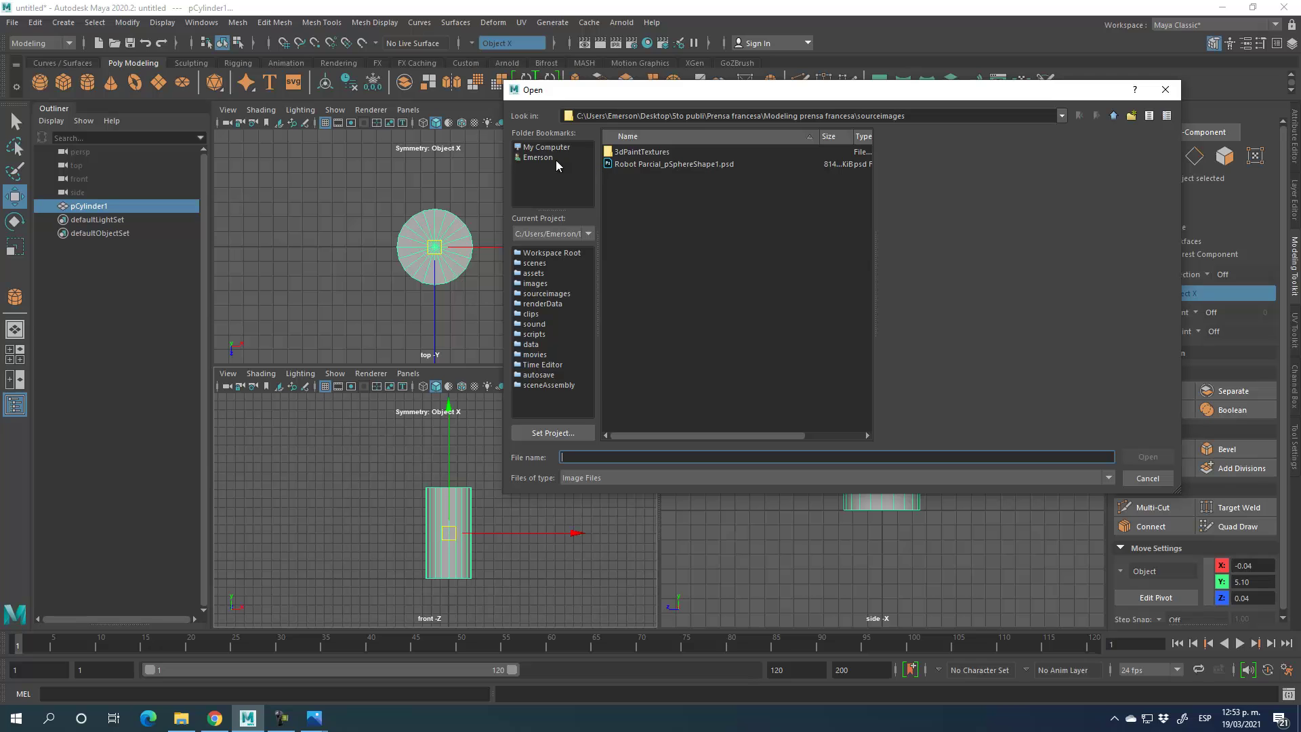
{"action": "left_click", "coordinate": [542, 158]}
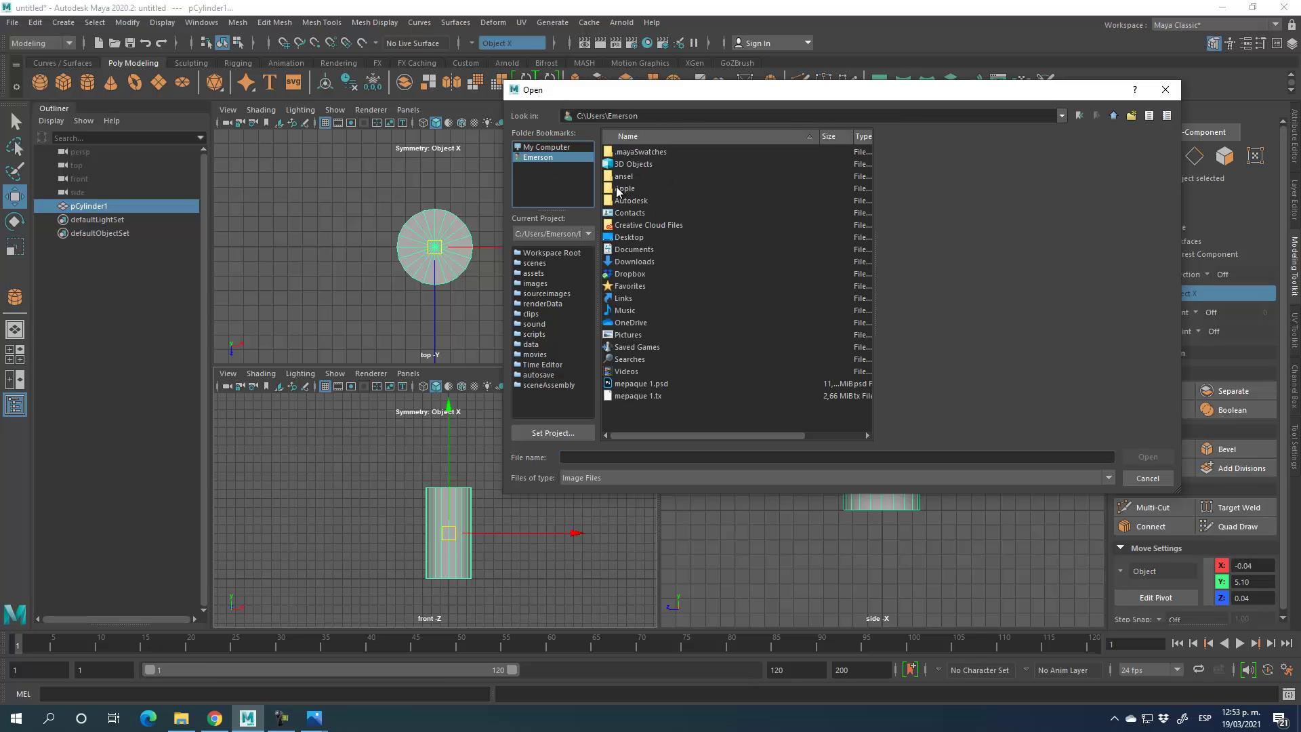
{"action": "double_click", "coordinate": [619, 238]}
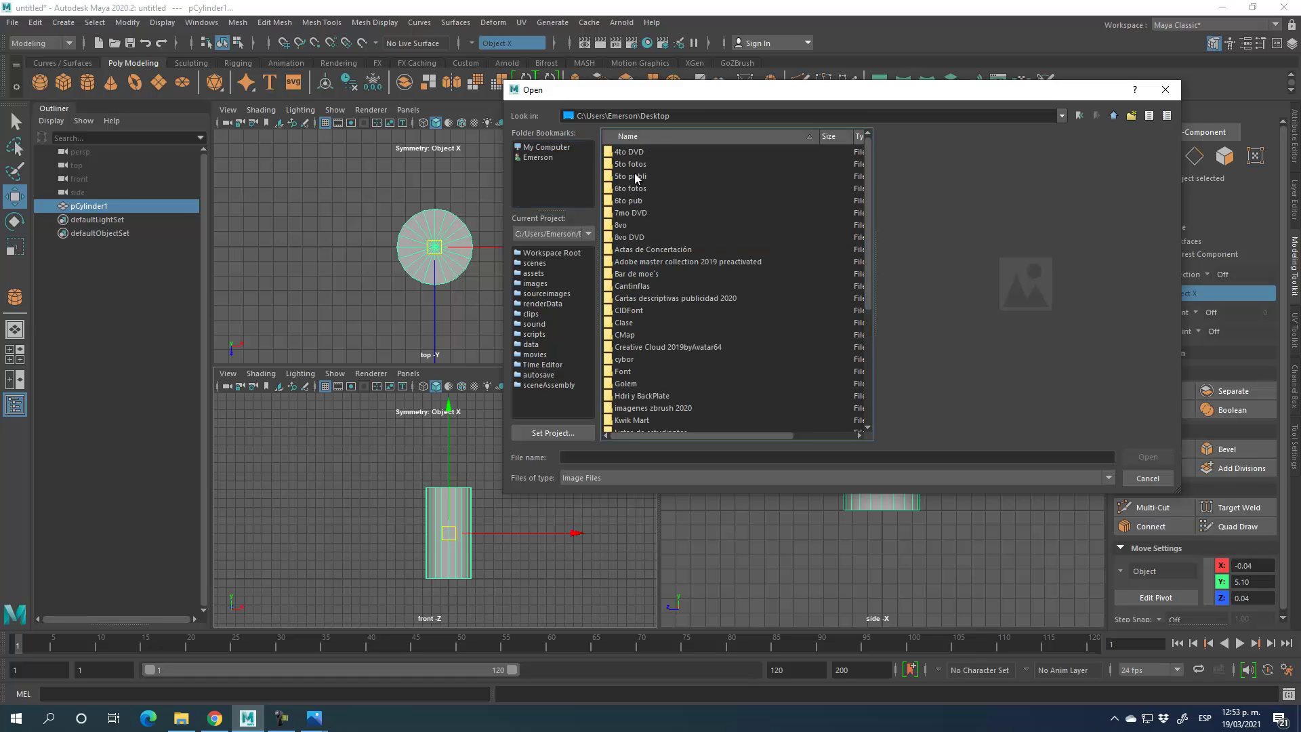
{"action": "left_click", "coordinate": [637, 166]}
{"action": "double_click", "coordinate": [635, 166]}
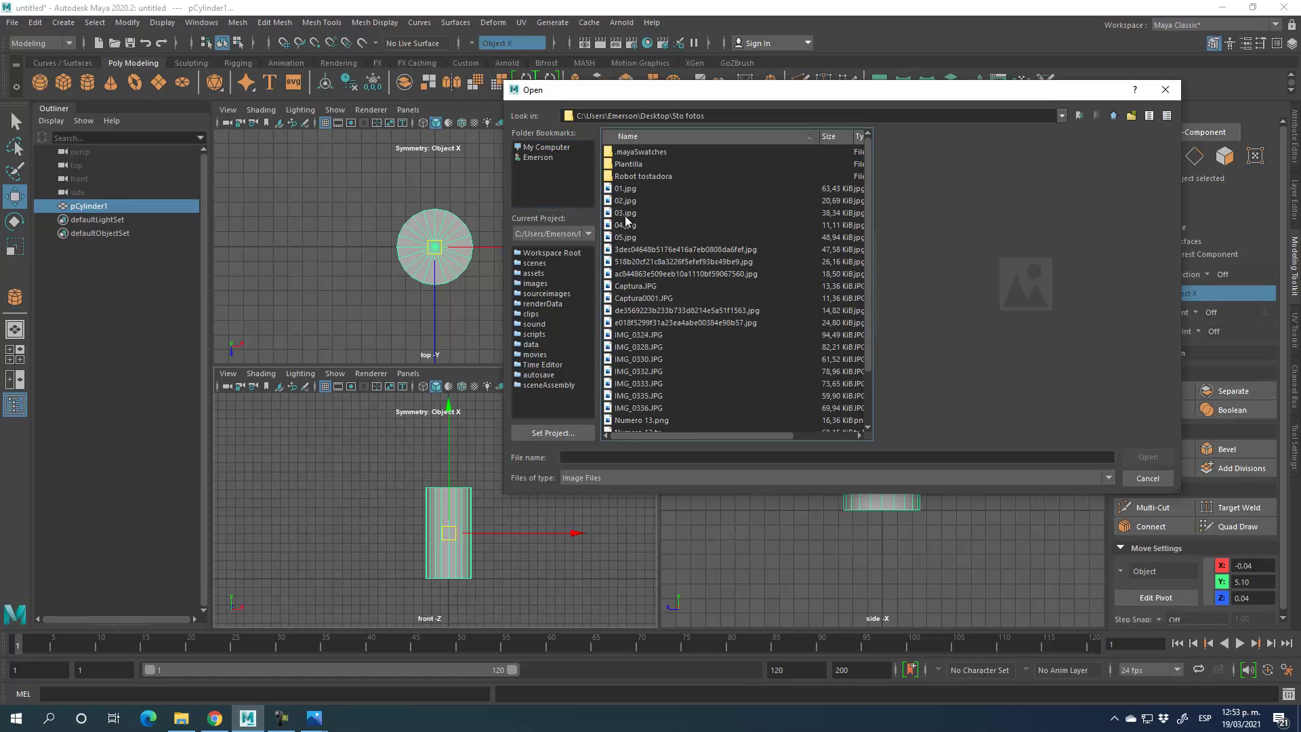
{"action": "left_click", "coordinate": [626, 190]}
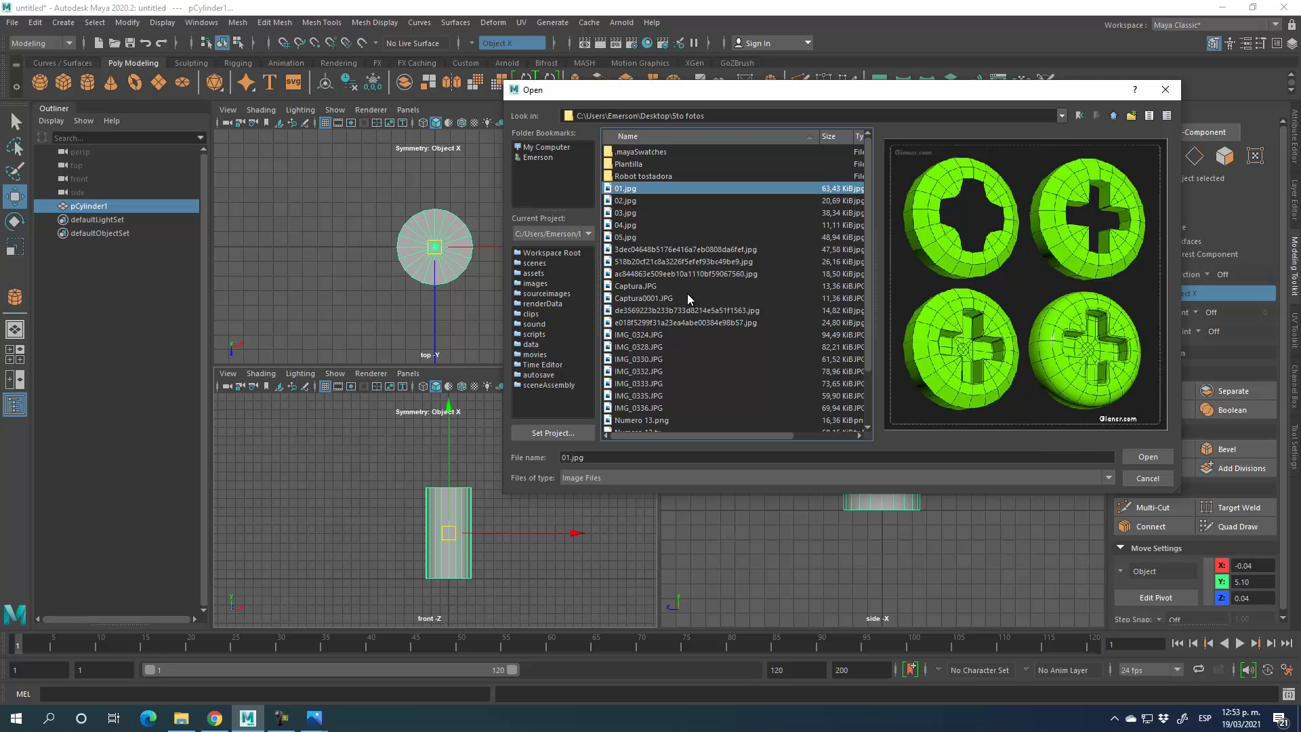
{"action": "key", "text": "Down"}
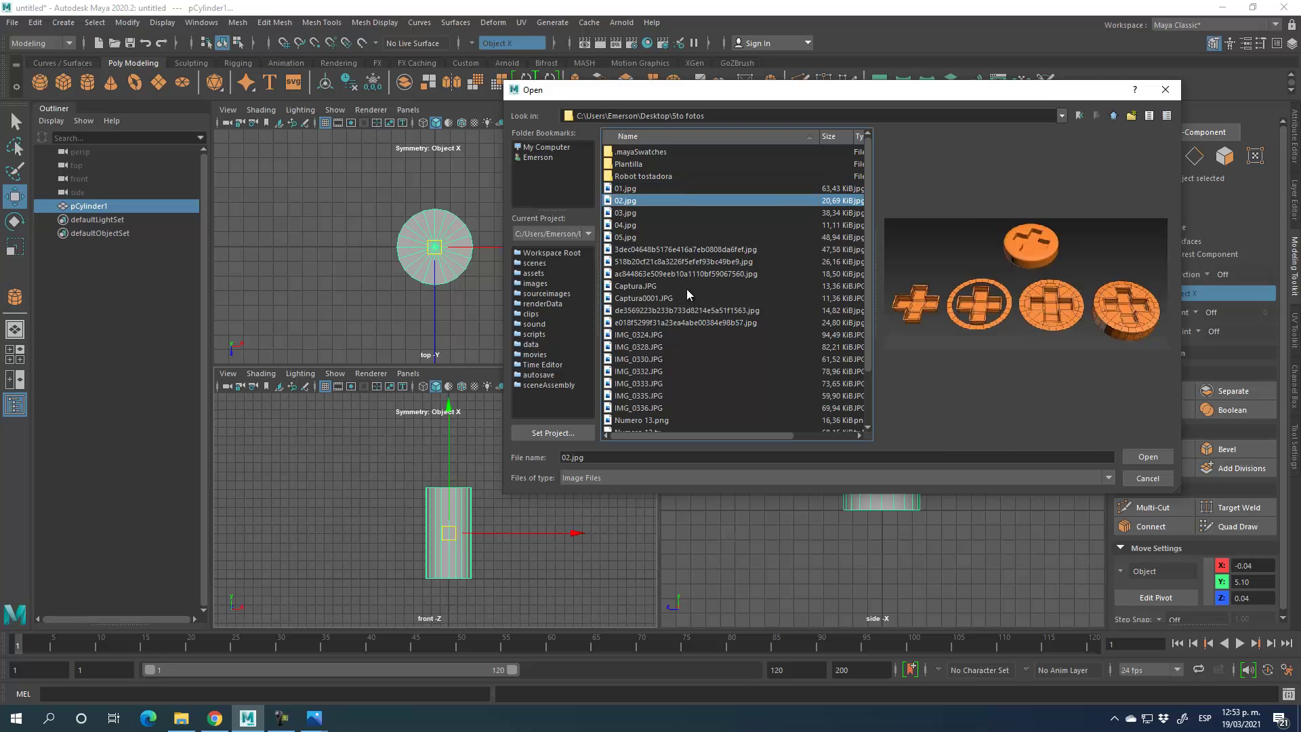
- Load Lata 1.jpg from the 5to publi folder on the Desktop as the front view's image plane
{"action": "left_click", "coordinate": [539, 157]}
{"action": "double_click", "coordinate": [624, 238]}
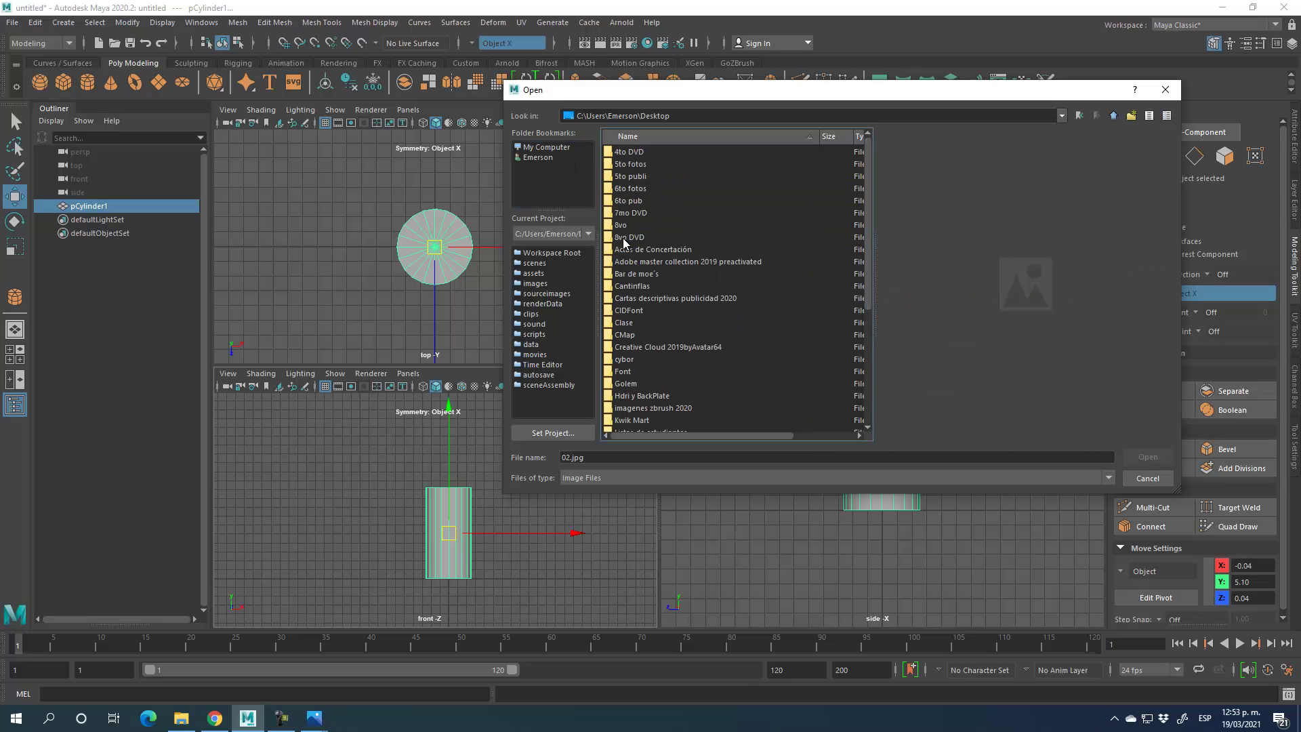
{"action": "double_click", "coordinate": [627, 179]}
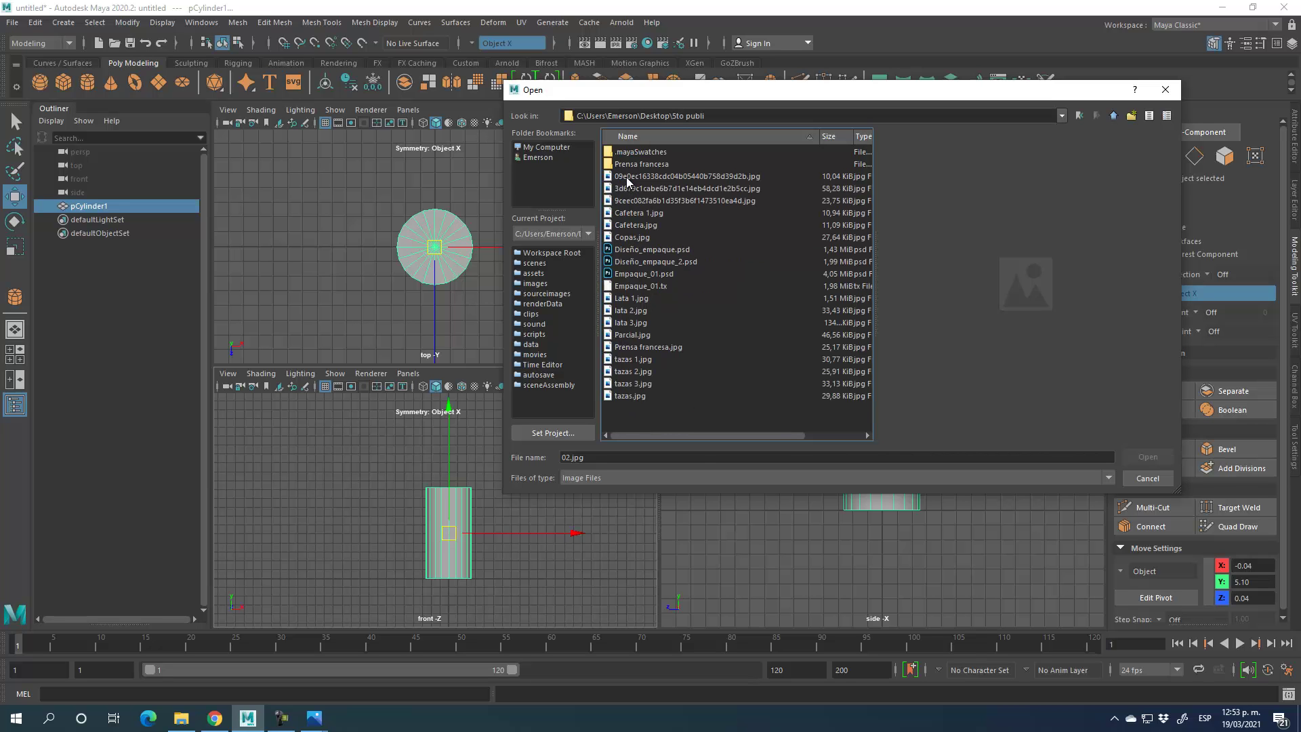
{"action": "left_click", "coordinate": [625, 187]}
{"action": "left_click", "coordinate": [633, 360]}
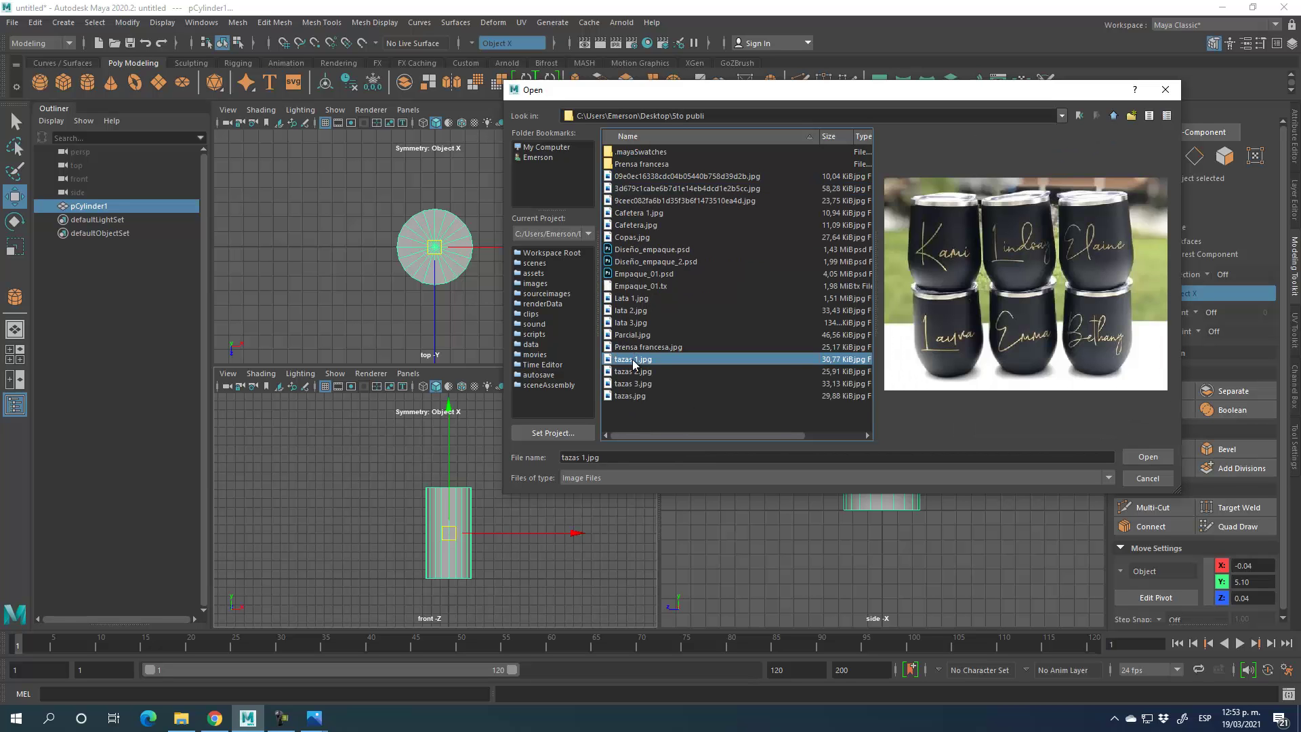
{"action": "left_click", "coordinate": [633, 298]}
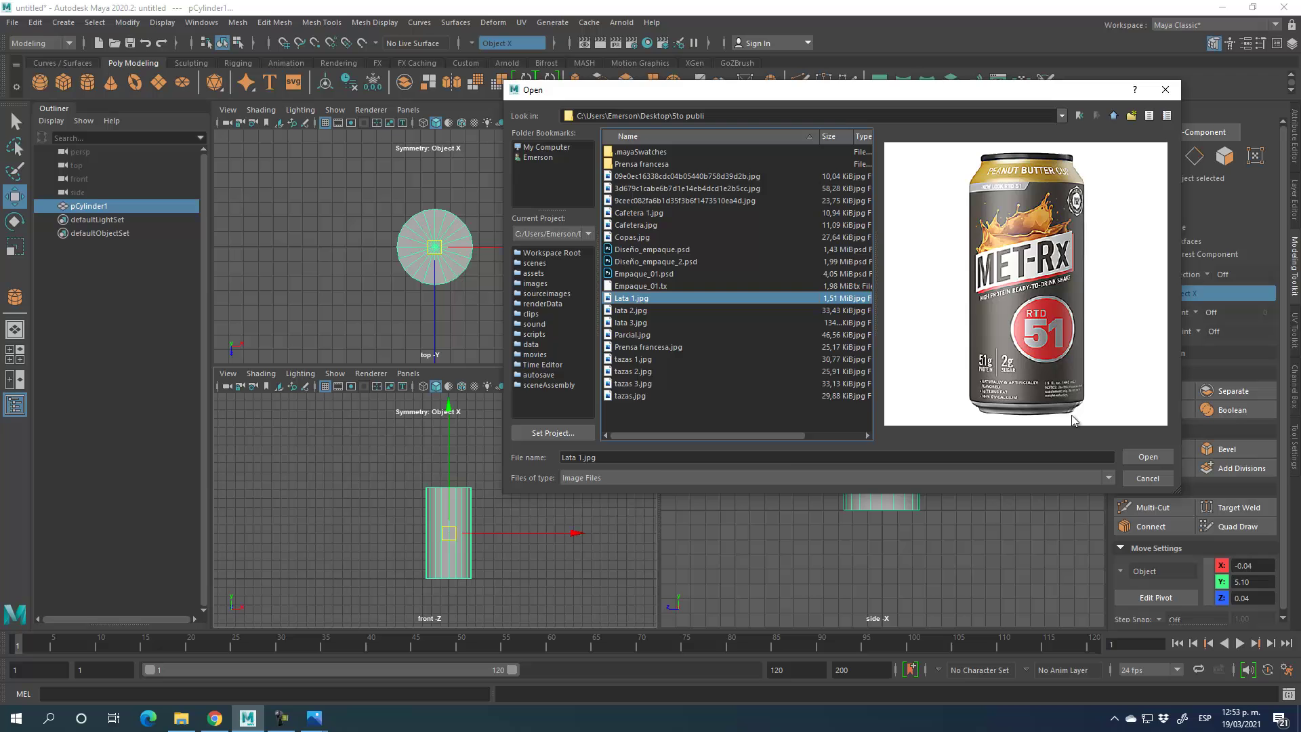
{"action": "left_click", "coordinate": [1147, 457]}
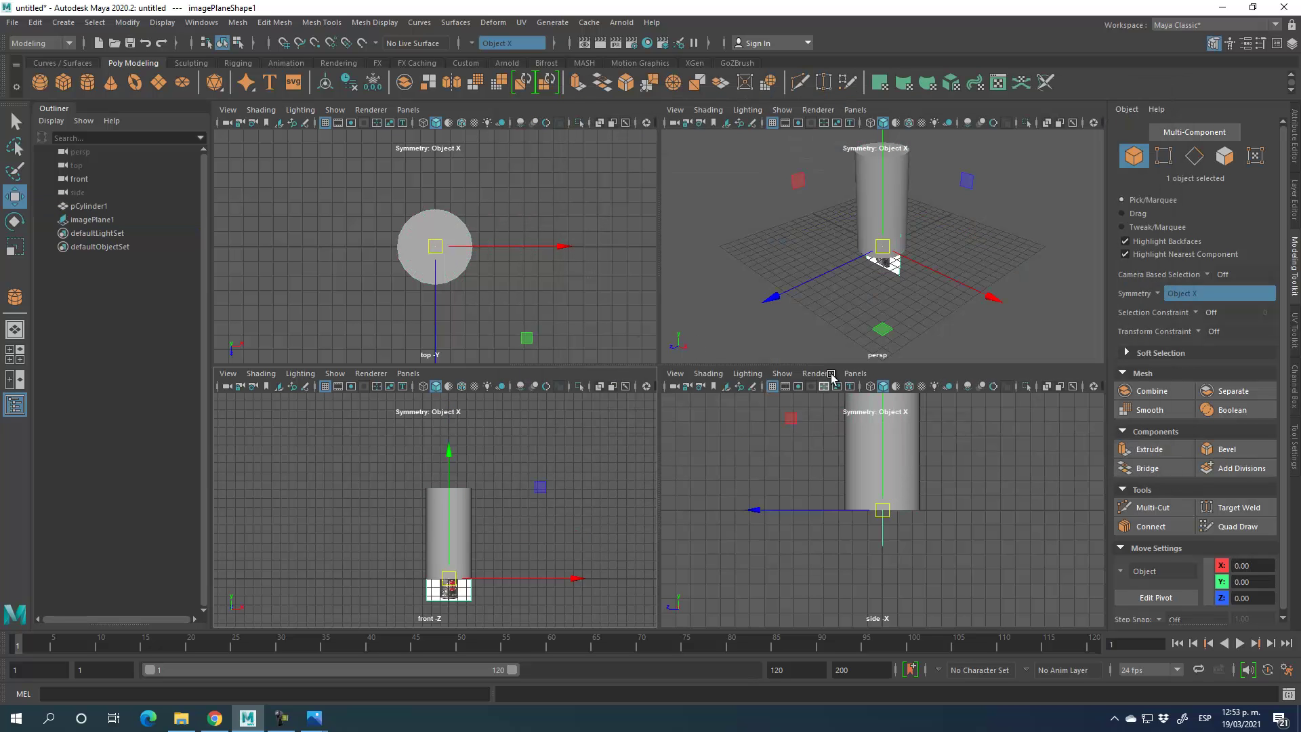
- Place the image plane behind the cylinder at Z -14.19 and scale it uniformly until the pictured can matches the cylinder's width
{"action": "left_click_drag", "start_coordinate": [835, 290], "coordinate": [725, 273], "text": "alt"}
{"action": "scroll", "coordinate": [893, 310], "scroll_direction": "up", "scroll_amount": 3}
{"action": "left_click", "coordinate": [15, 246]}
{"action": "key", "text": "space"}
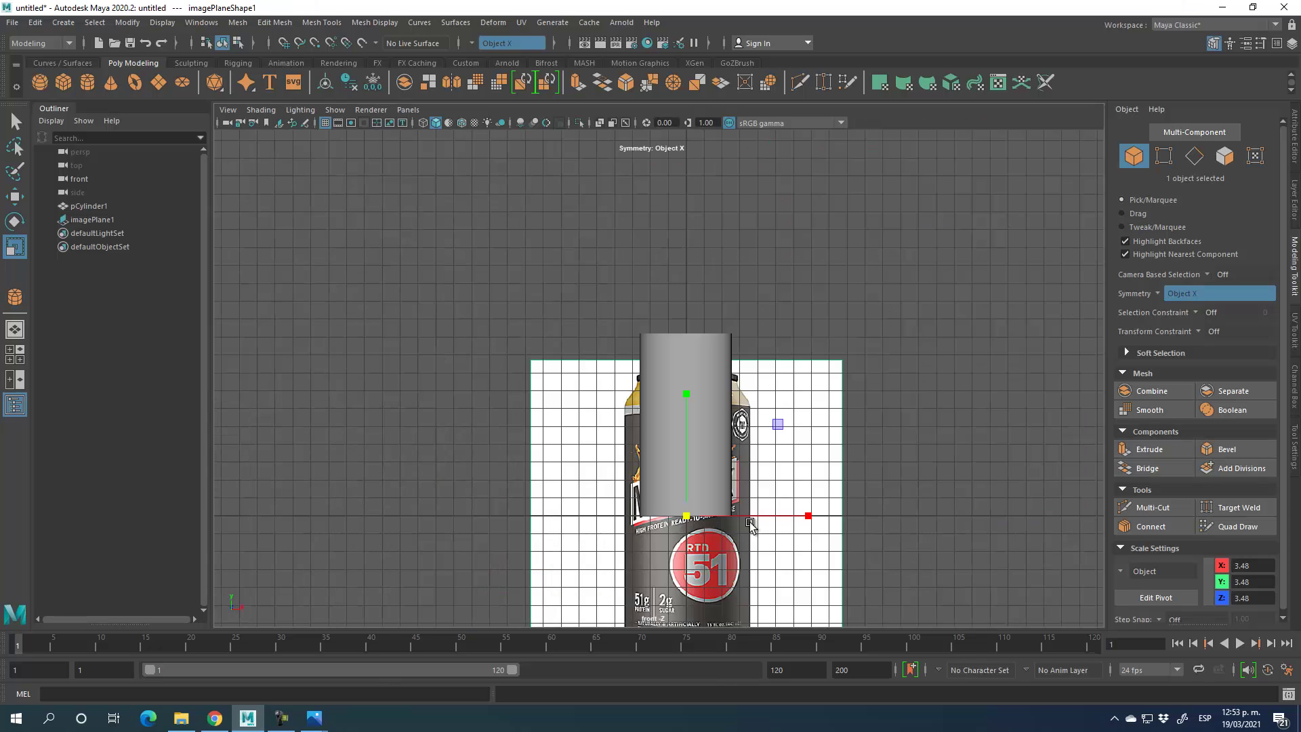
{"action": "middle_click_drag", "start_coordinate": [709, 509], "coordinate": [622, 370], "text": "alt"}
{"action": "left_click_drag", "start_coordinate": [597, 378], "coordinate": [538, 372]}
{"action": "key", "text": "w"}
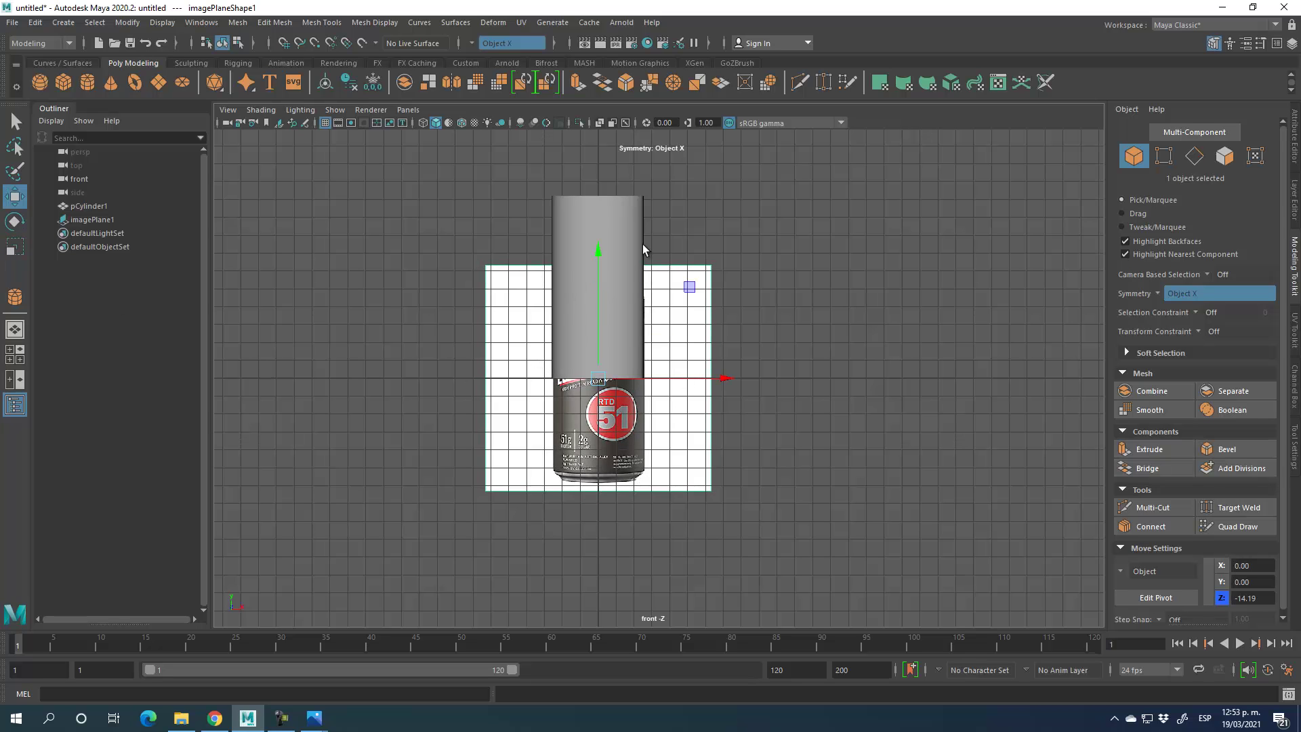
- Raise the image plane to about Y 5.95 so the pictured can's base meets the cylinder's base, and return to the perspective view
{"action": "left_click", "coordinate": [607, 200]}
{"action": "left_click_drag", "start_coordinate": [694, 293], "coordinate": [695, 293]}
{"action": "left_click", "coordinate": [690, 285]}
{"action": "left_click_drag", "start_coordinate": [596, 268], "coordinate": [592, 164]}
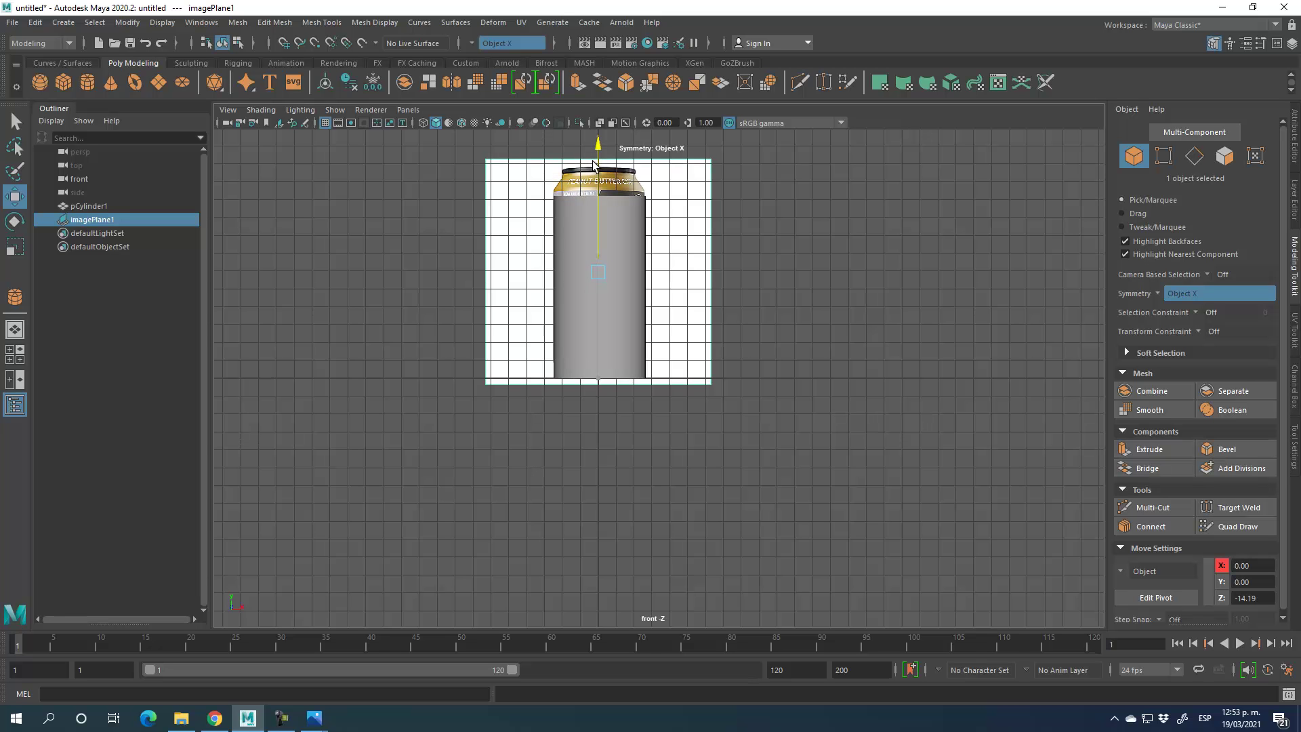
{"action": "key", "text": "space"}
{"action": "key", "text": "space"}
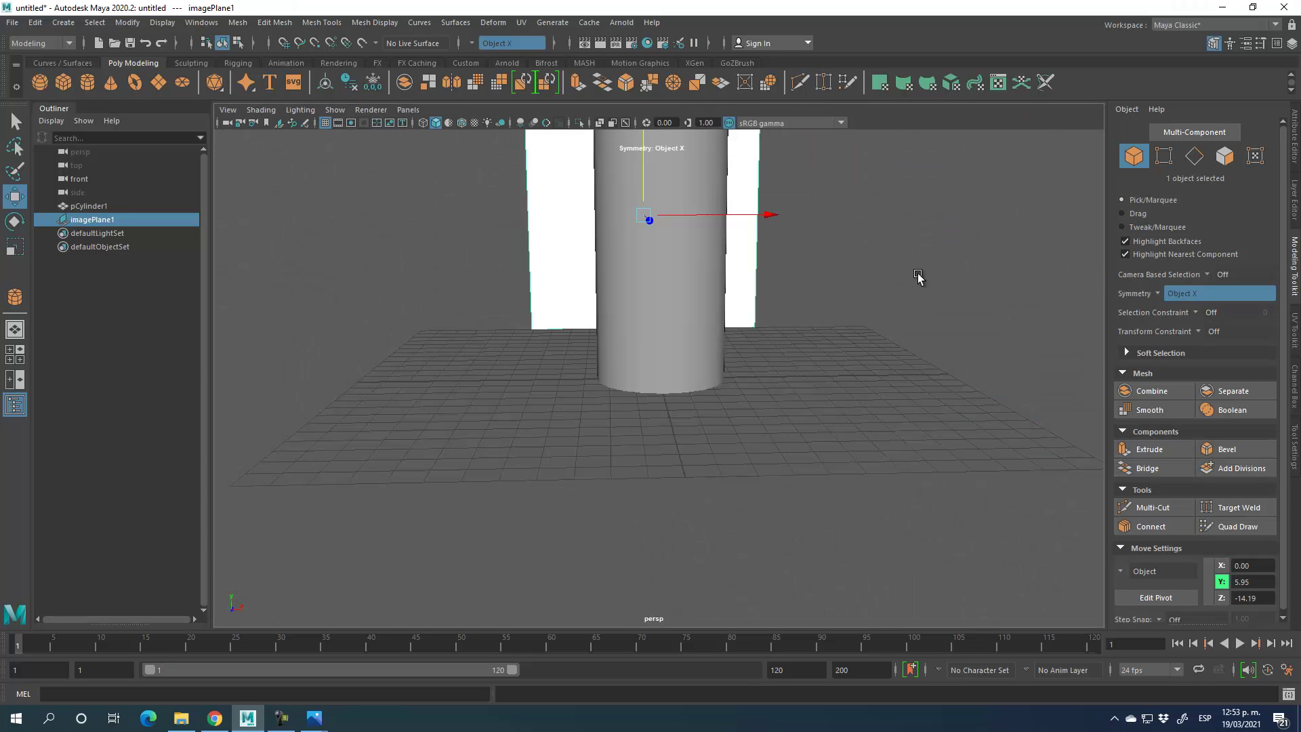
- Set the cylinder's axis subdivisions to 14 and its height subdivisions to 6
{"action": "middle_click_drag", "start_coordinate": [917, 276], "coordinate": [867, 405], "text": "alt"}
{"action": "left_click_drag", "start_coordinate": [758, 360], "coordinate": [705, 393], "text": "alt"}
{"action": "left_click", "coordinate": [708, 399]}
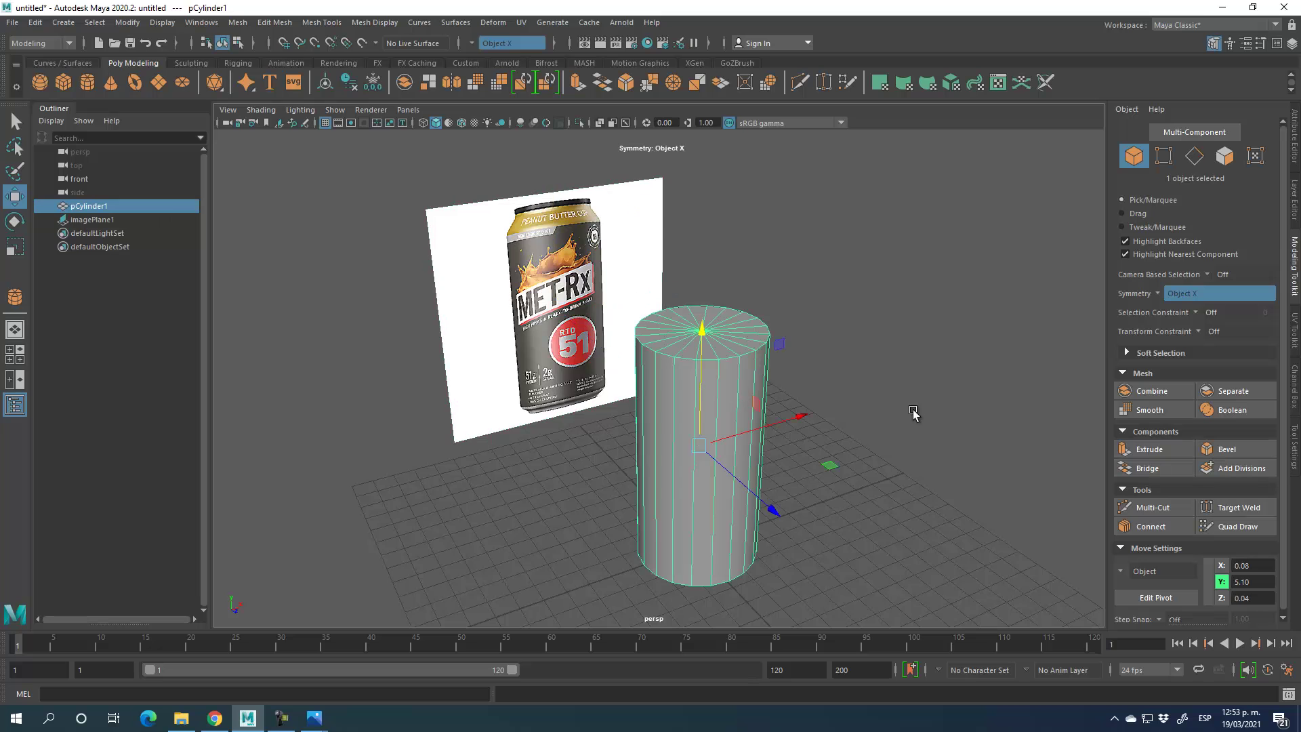
{"action": "left_click_drag", "start_coordinate": [917, 410], "coordinate": [936, 414], "text": "alt"}
{"action": "left_click", "coordinate": [1165, 157]}
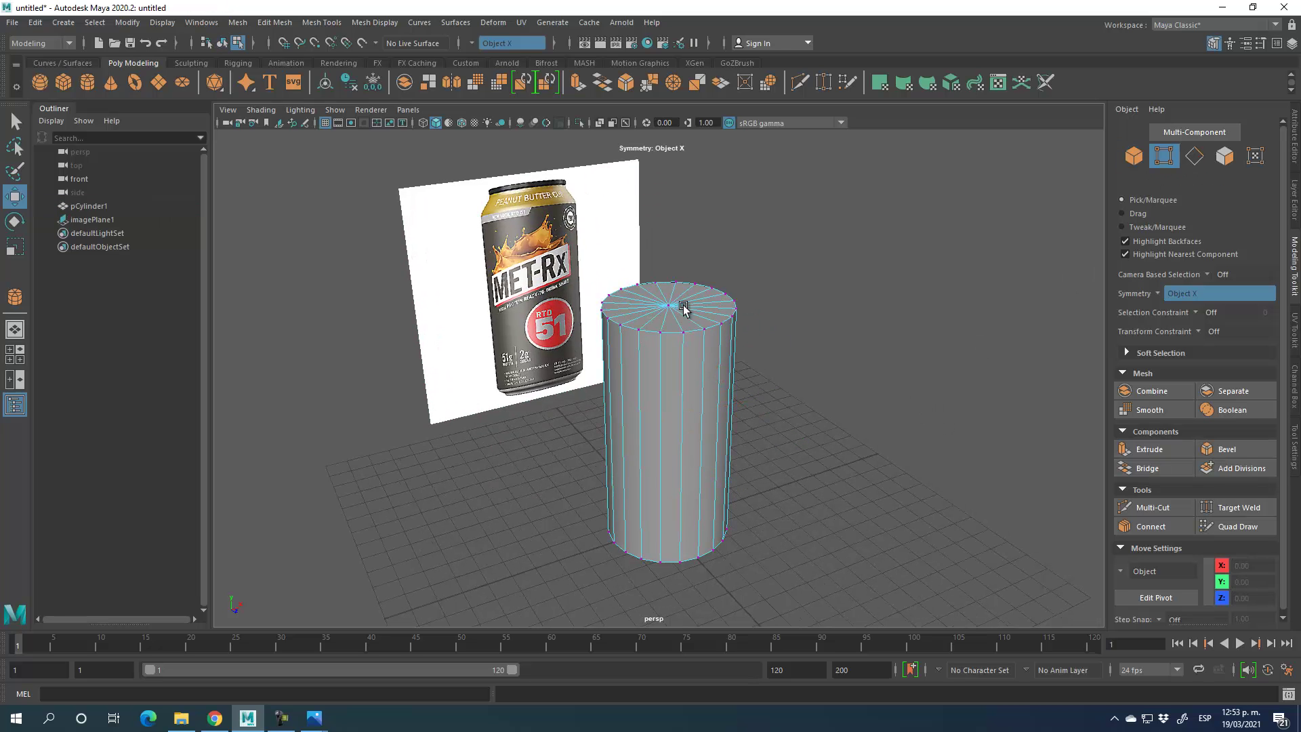
{"action": "left_click_drag", "start_coordinate": [836, 467], "coordinate": [831, 440], "text": "alt"}
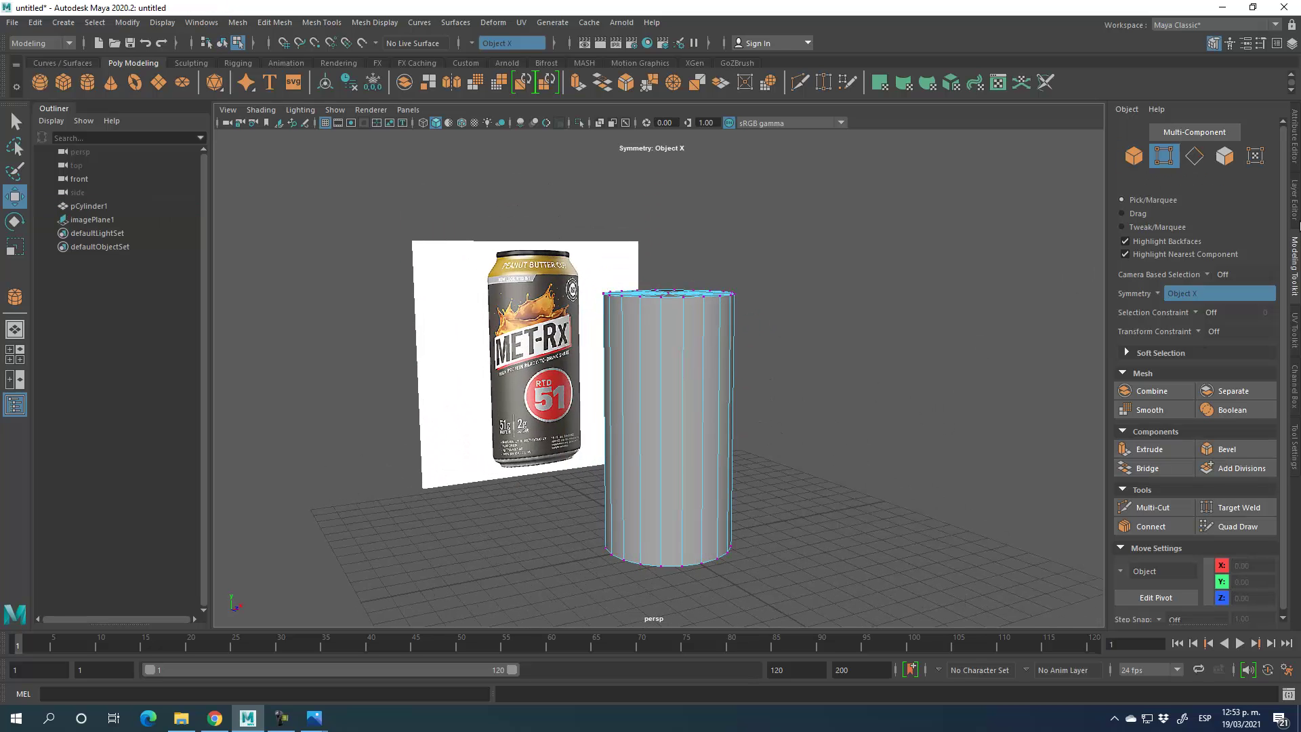
{"action": "left_click", "coordinate": [1133, 156]}
{"action": "left_click", "coordinate": [1294, 166]}
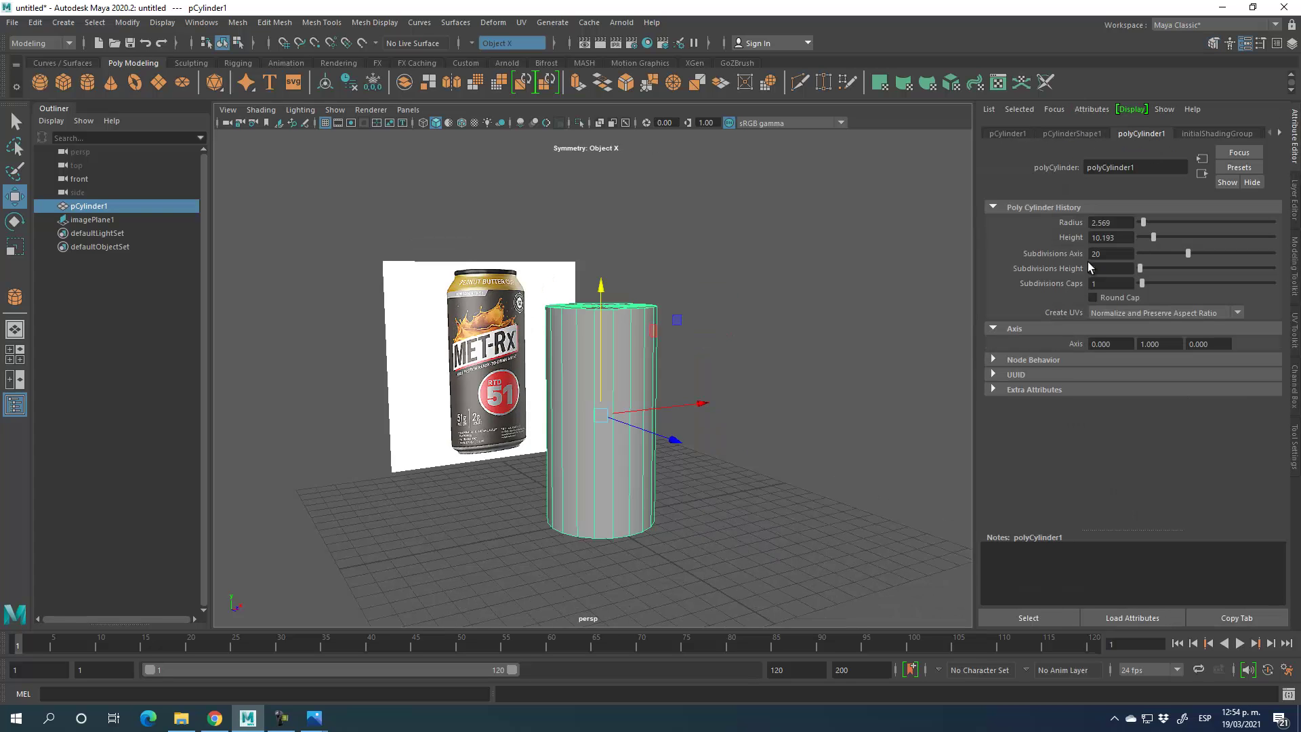
{"action": "left_click_drag", "start_coordinate": [716, 412], "coordinate": [847, 407], "text": "alt"}
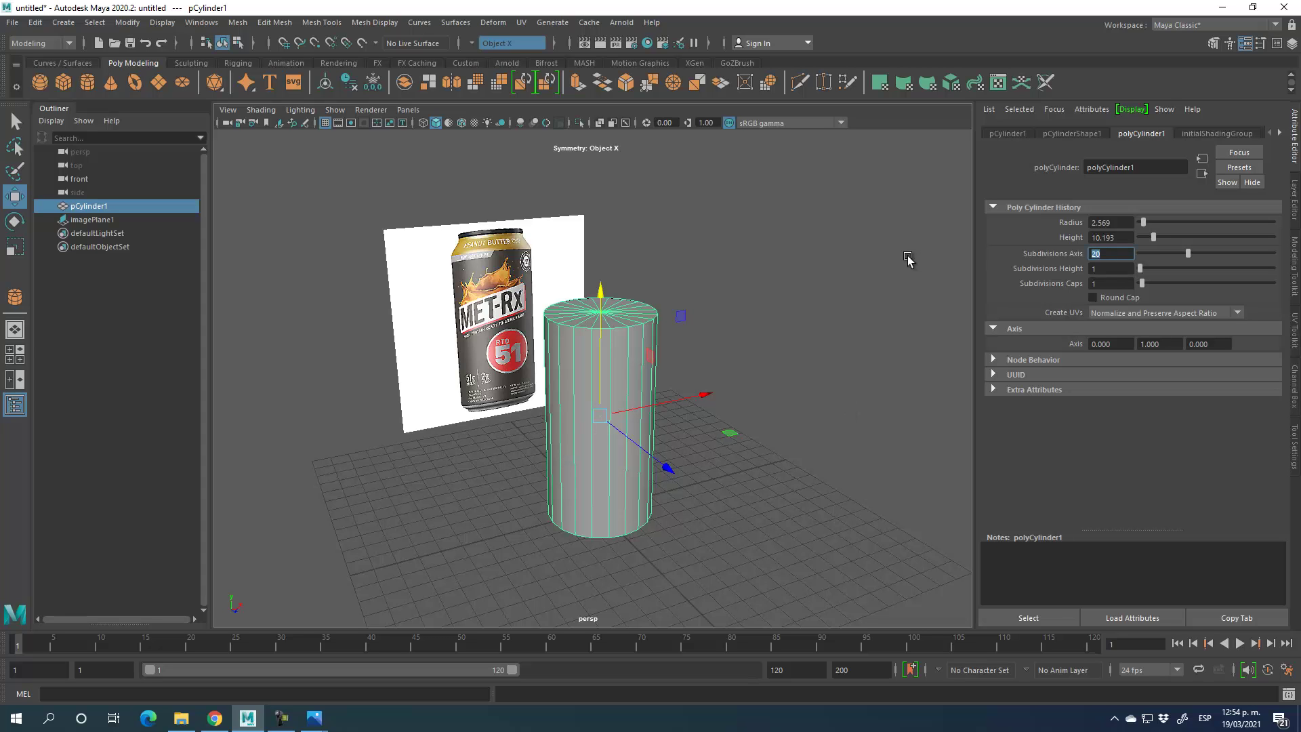
{"action": "type", "text": "14"}
{"action": "key", "text": "Return"}
{"action": "left_click_drag", "start_coordinate": [1140, 265], "coordinate": [1151, 267]}
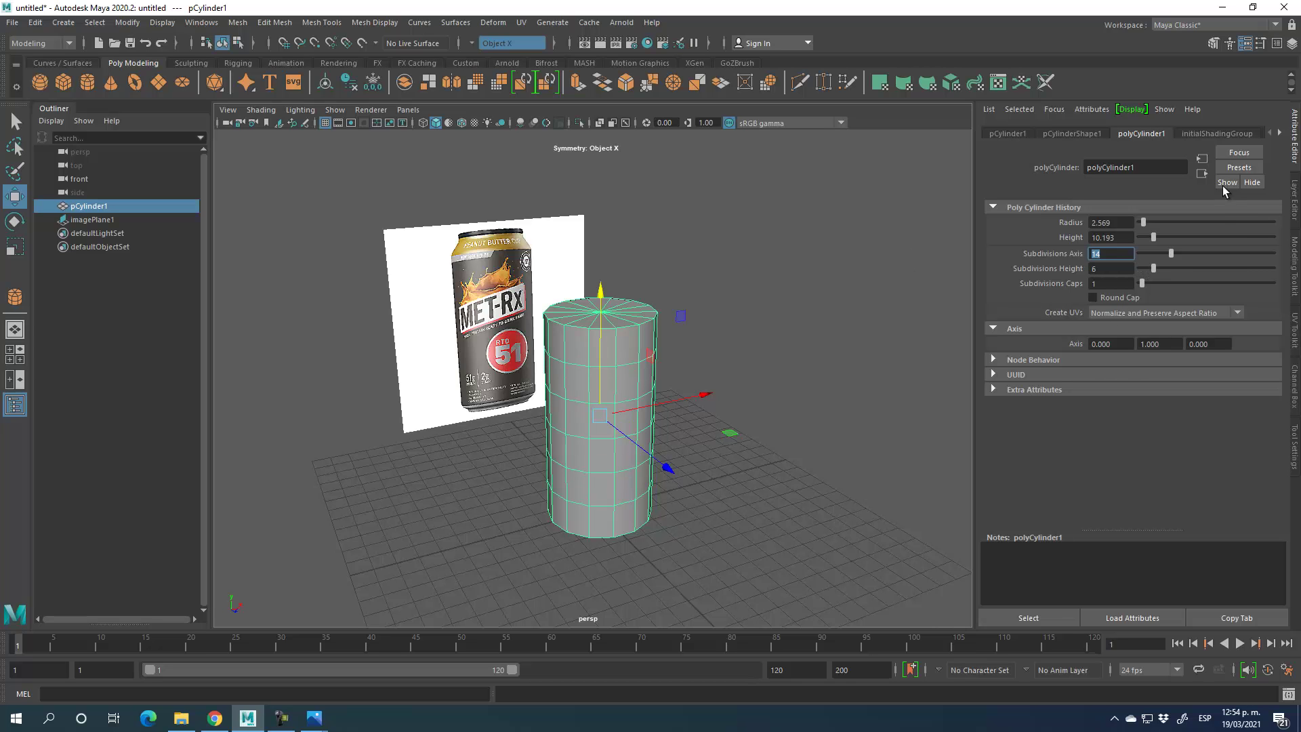
- Delete the centre vertices of the cylinder's top and bottom caps, and switch to edge selection
{"action": "left_click", "coordinate": [1296, 267]}
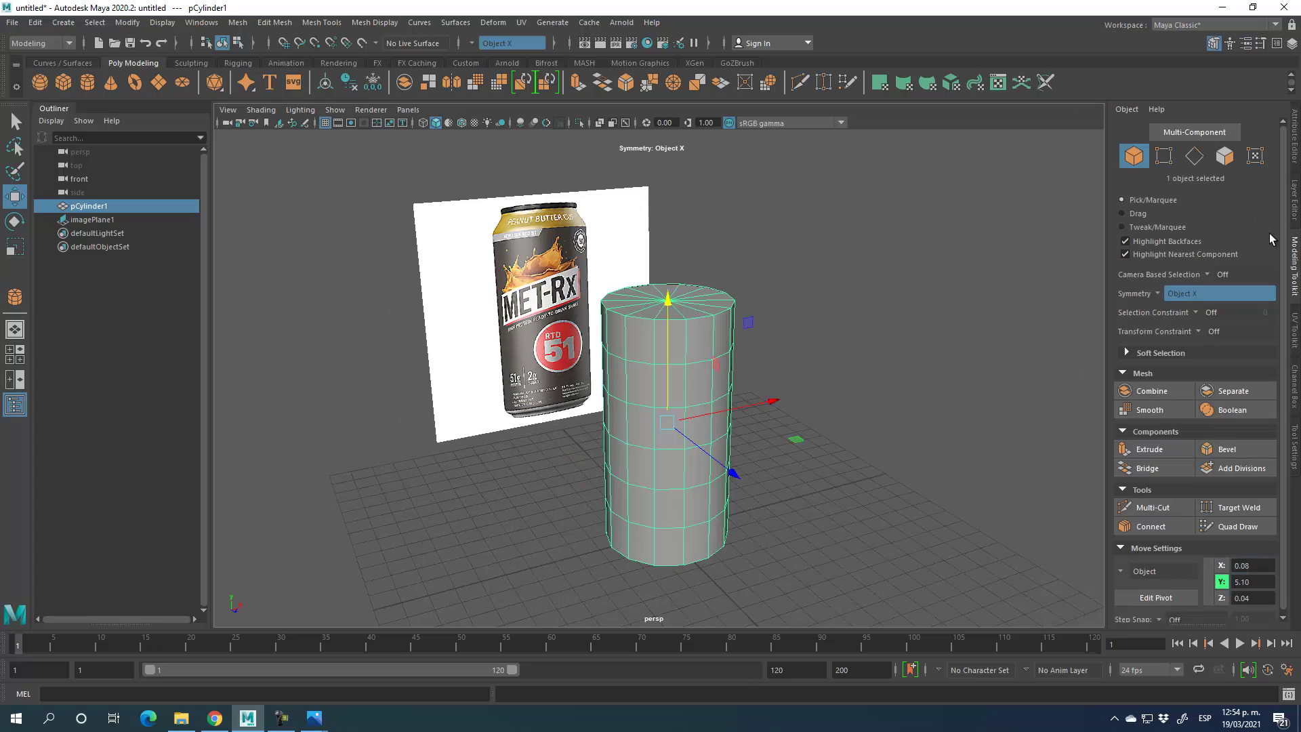
{"action": "left_click", "coordinate": [1163, 156]}
{"action": "left_click", "coordinate": [669, 300]}
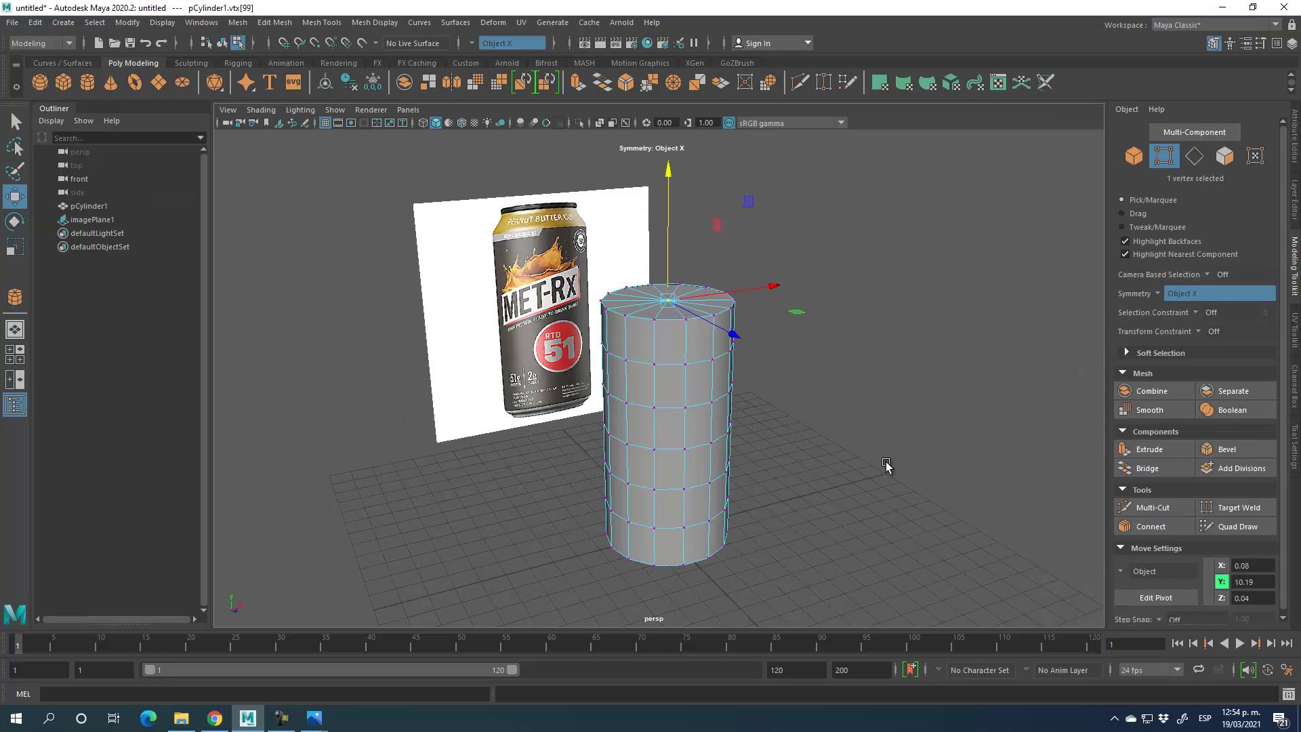
{"action": "left_click_drag", "start_coordinate": [885, 465], "coordinate": [895, 379], "text": "alt"}
{"action": "left_click", "coordinate": [671, 477], "text": "shift"}
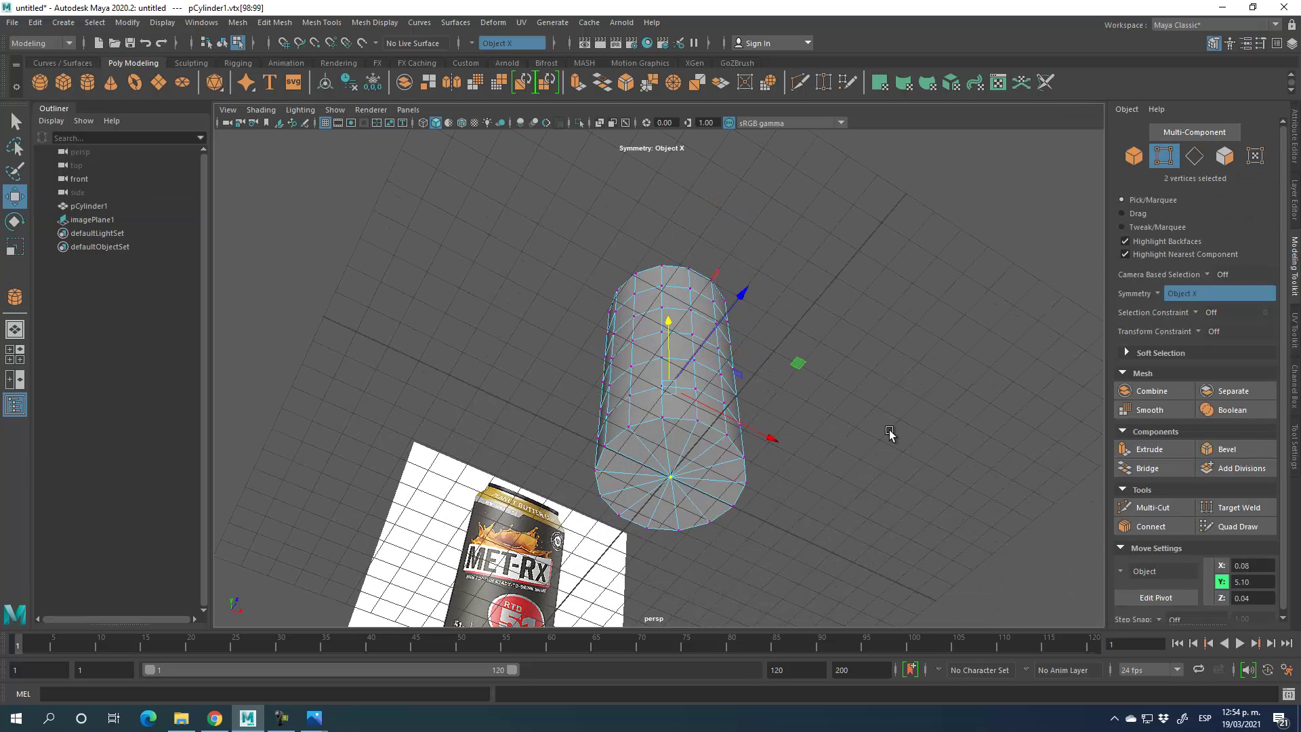
{"action": "key", "text": "Delete"}
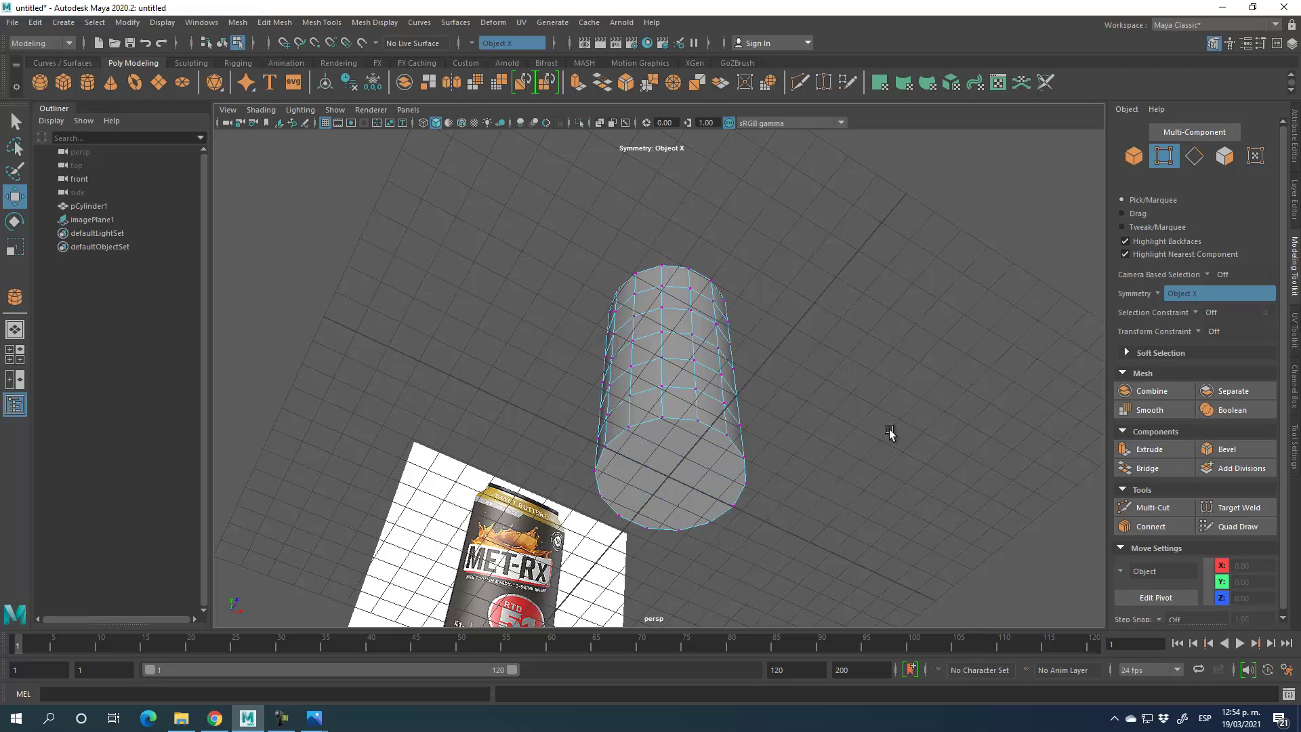
{"action": "left_click_drag", "start_coordinate": [728, 372], "coordinate": [700, 473], "text": "alt"}
{"action": "left_click", "coordinate": [1193, 157]}
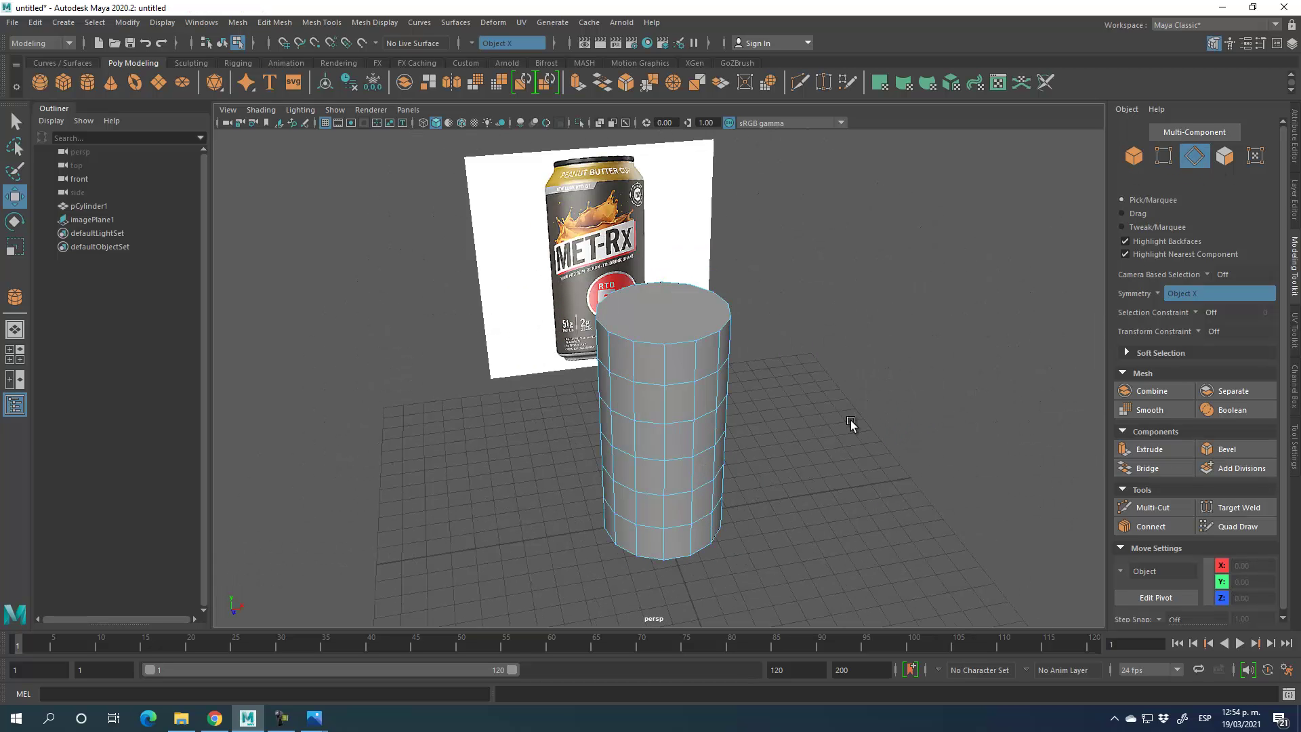
- In the front view, stretch the cylinder to a Y scale of about 1.14 and raise it to Y 5.95 to span the pictured can's full height
{"action": "left_click_drag", "start_coordinate": [851, 426], "coordinate": [842, 386], "text": "alt"}
{"action": "key", "text": "space"}
{"action": "key", "text": "space"}
{"action": "middle_click_drag", "start_coordinate": [708, 289], "coordinate": [731, 389], "text": "alt"}
{"action": "right_click_drag", "start_coordinate": [616, 281], "coordinate": [716, 497], "text": "alt"}
{"action": "middle_click_drag", "start_coordinate": [756, 332], "coordinate": [775, 369], "text": "alt"}
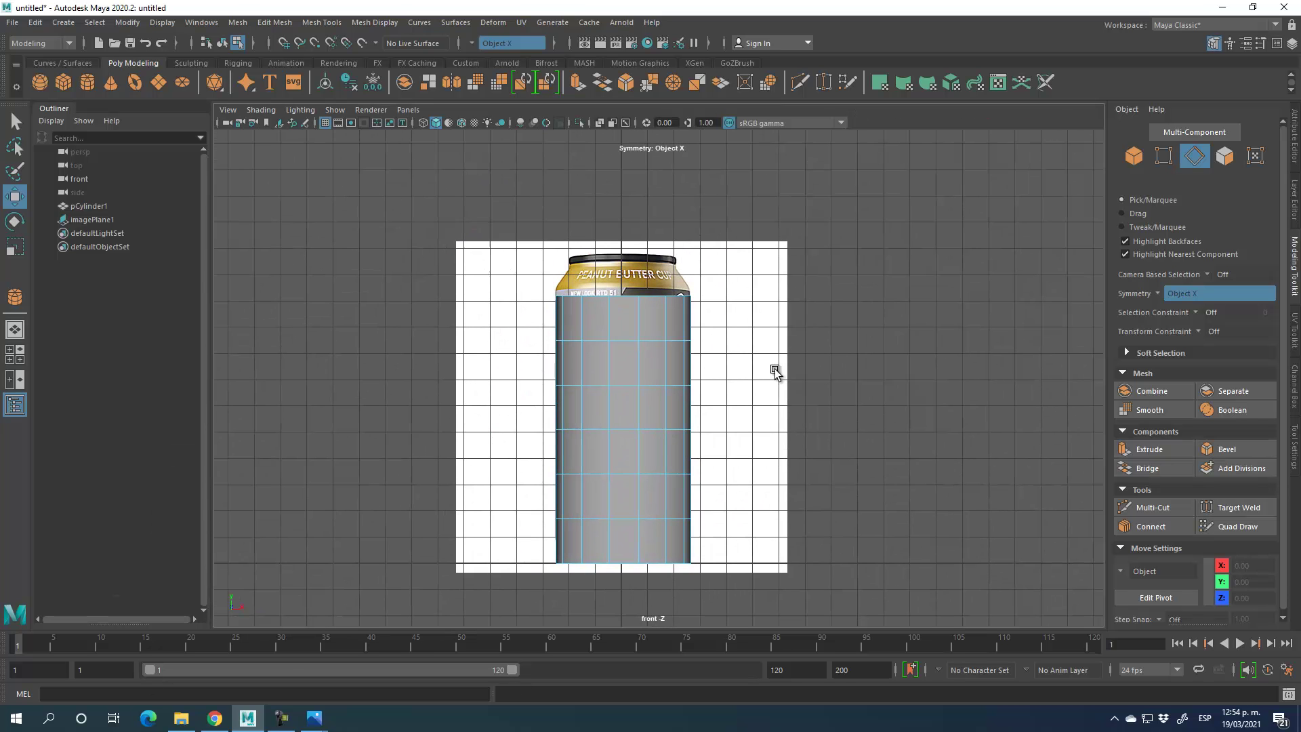
{"action": "left_click", "coordinate": [1133, 156]}
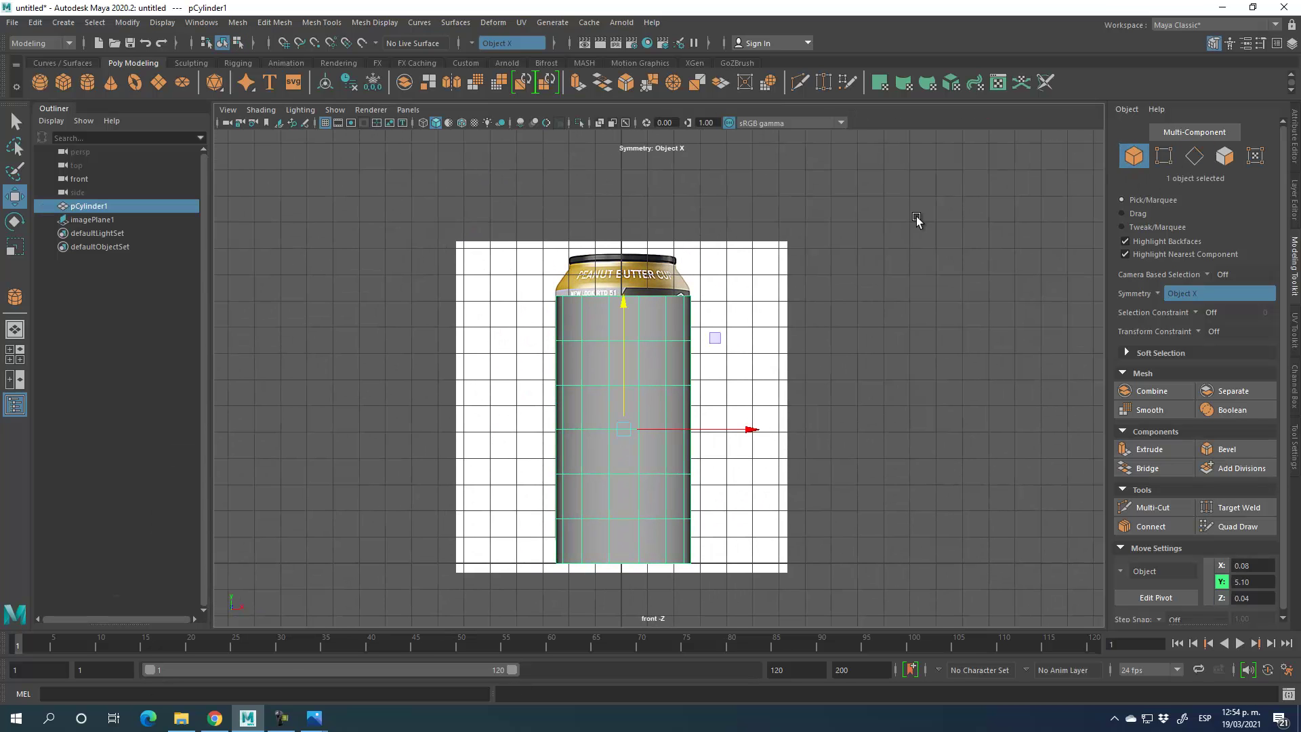
{"action": "key", "text": "r"}
{"action": "left_click_drag", "start_coordinate": [623, 334], "coordinate": [627, 312]}
{"action": "left_click", "coordinate": [15, 196]}
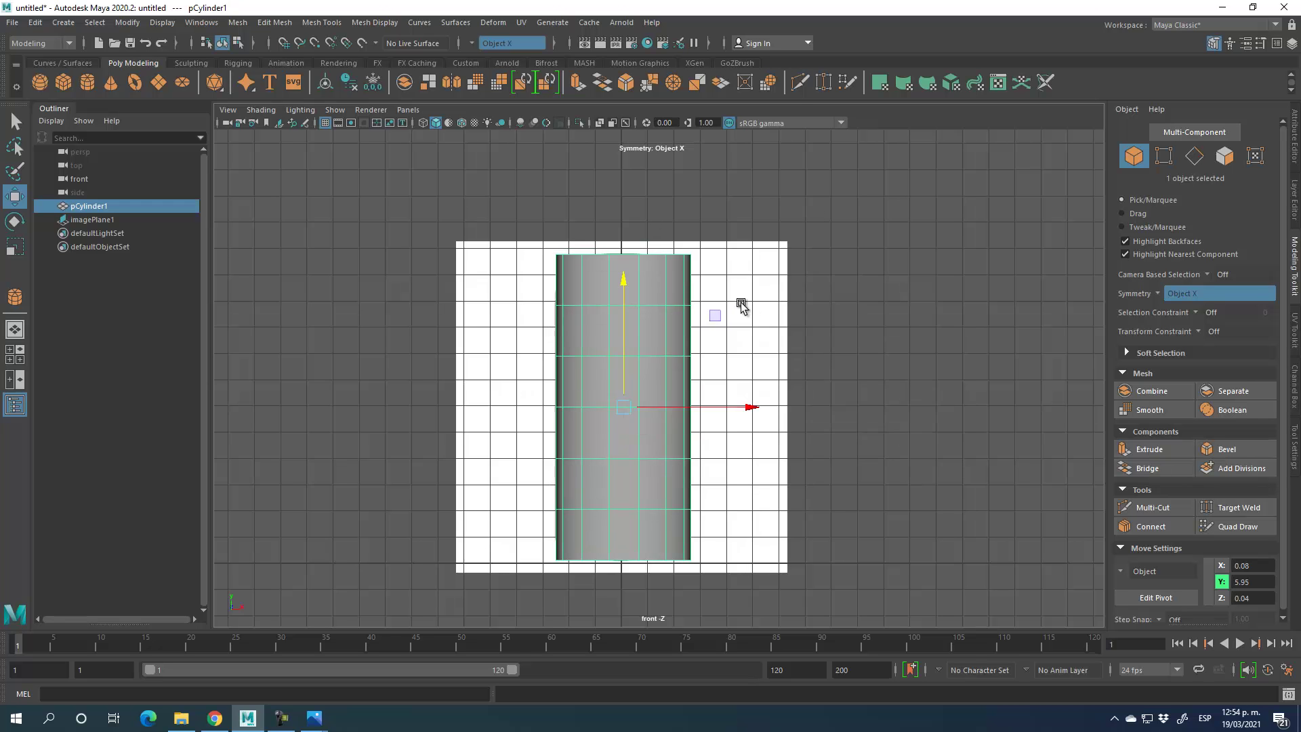
- Turn on X-ray shading in the front view so the can picture shows through the cylinder
{"action": "key", "text": "space"}
{"action": "key", "text": "space"}
{"action": "scroll", "coordinate": [621, 398], "scroll_direction": "up", "scroll_amount": 4}
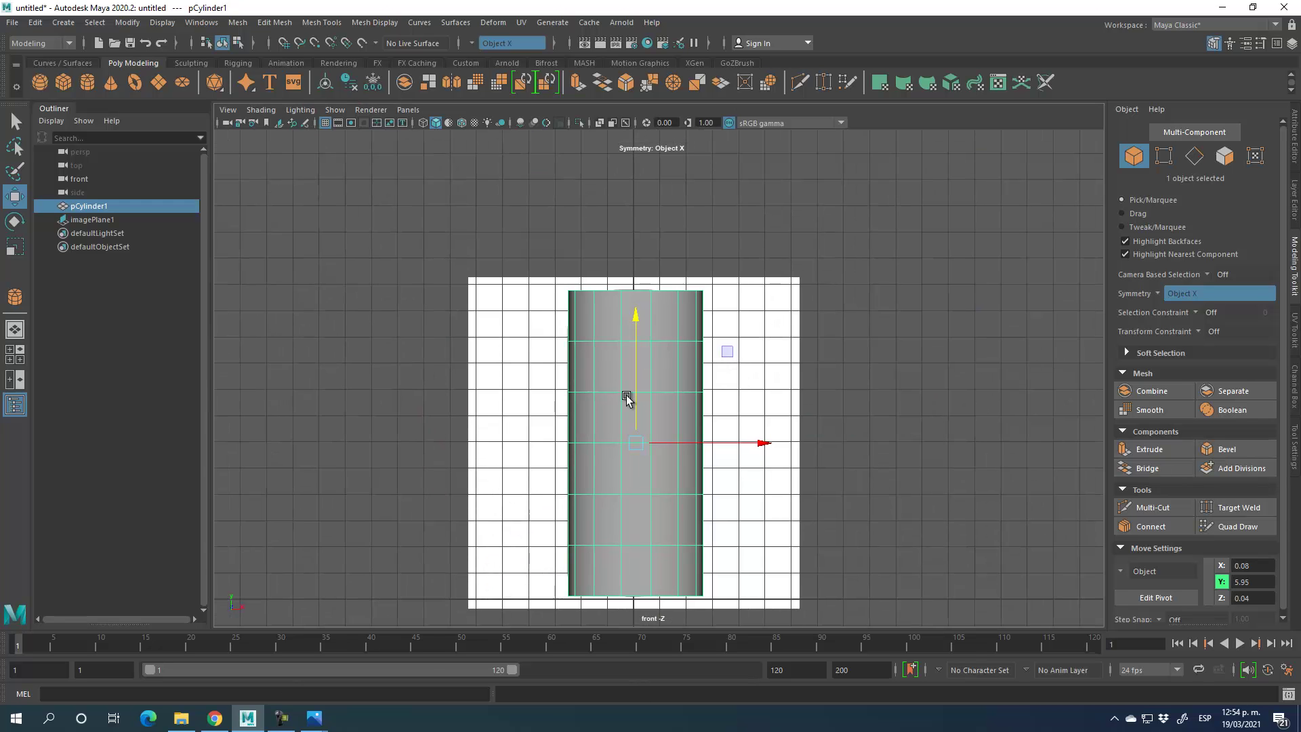
{"action": "middle_click_drag", "start_coordinate": [784, 418], "coordinate": [763, 337], "text": "alt"}
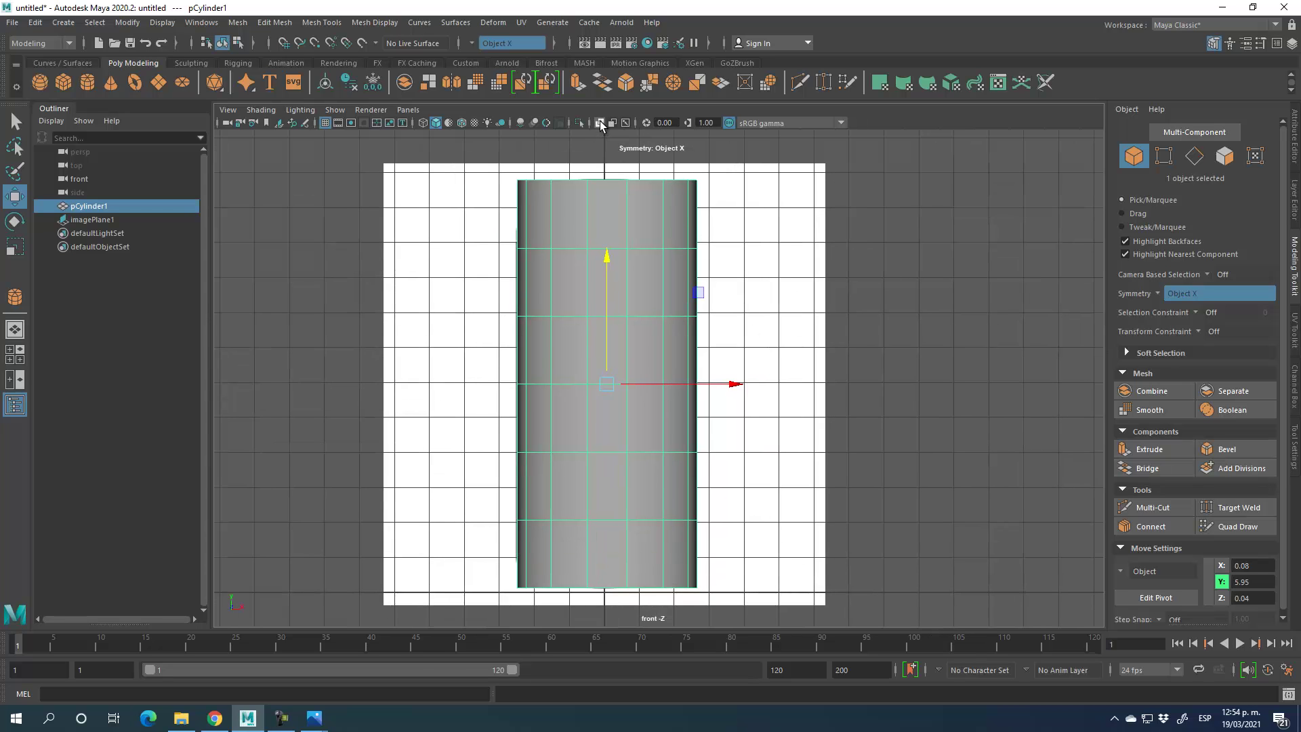
{"action": "left_click", "coordinate": [599, 123]}
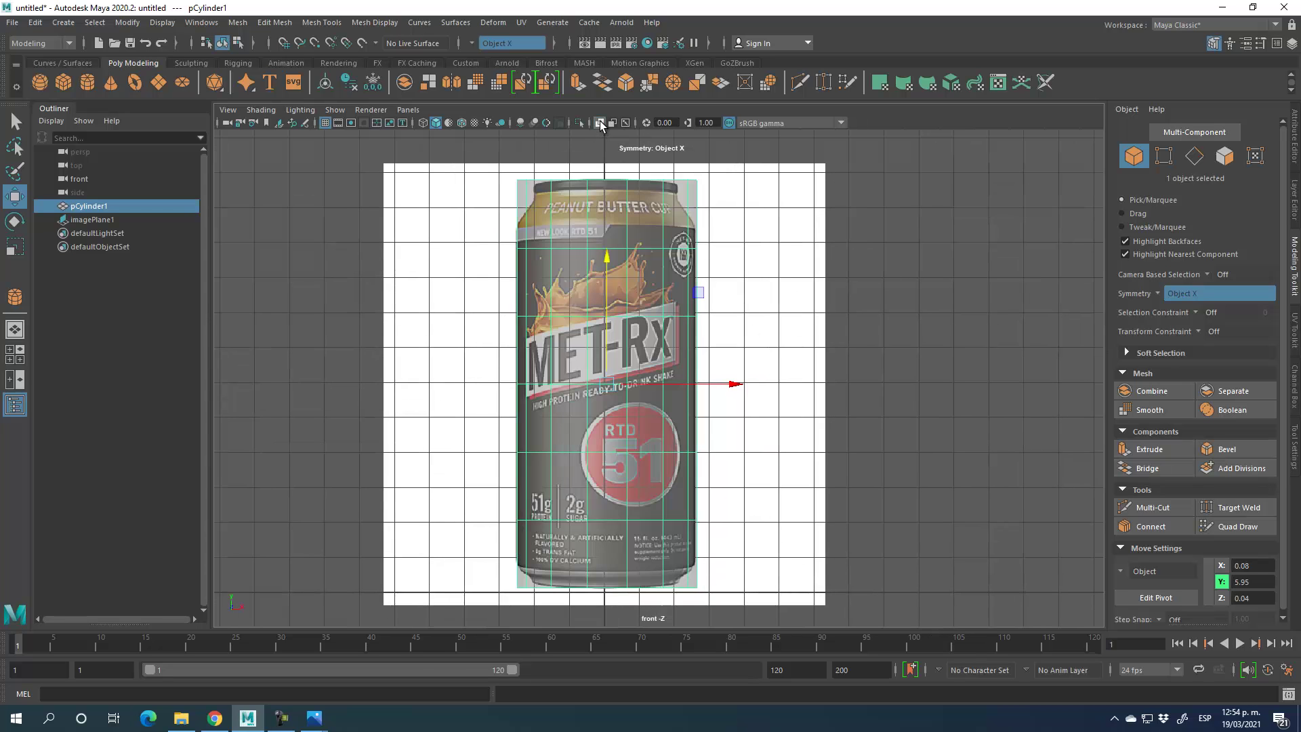
- Move the vertex row below the top up to Y 10.48 at the shoulder and the row above the base down to Y 0.78
{"action": "left_click", "coordinate": [1163, 159]}
{"action": "left_click_drag", "start_coordinate": [505, 229], "coordinate": [800, 266]}
{"action": "middle_click_drag", "start_coordinate": [611, 298], "coordinate": [651, 342], "text": "alt"}
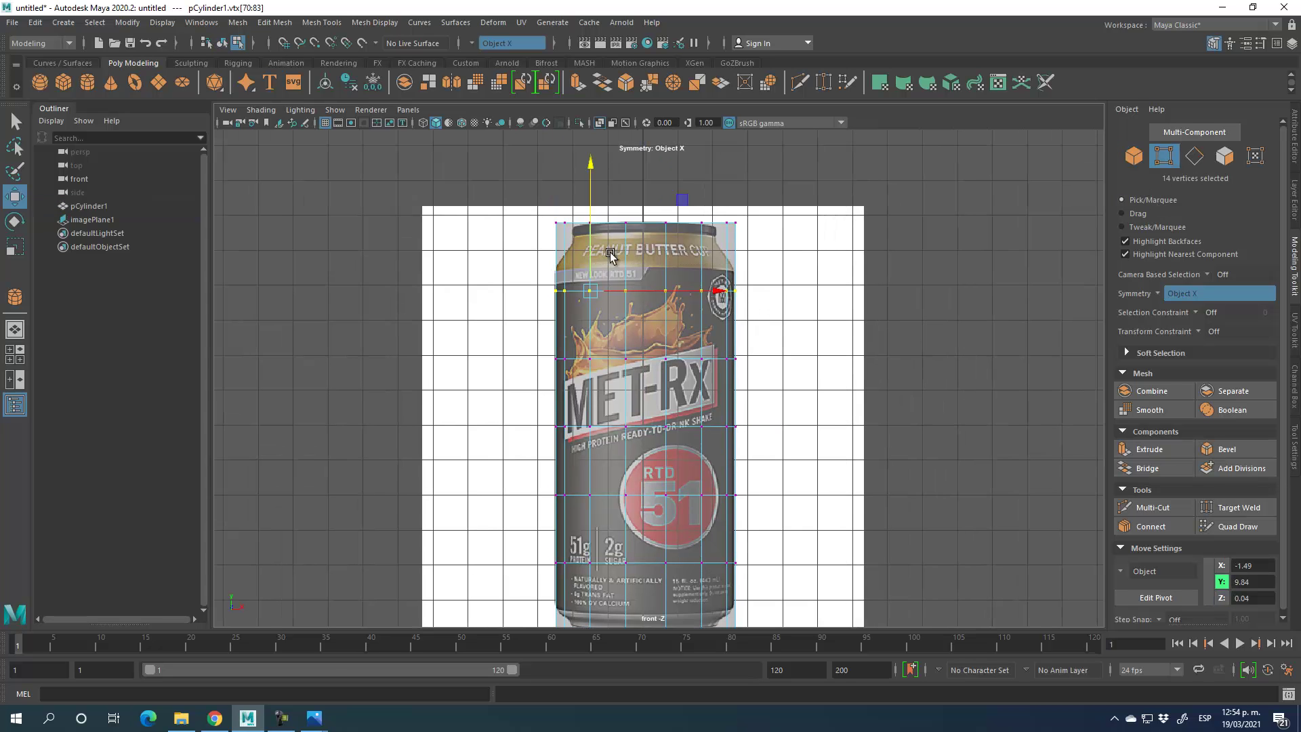
{"action": "left_click_drag", "start_coordinate": [591, 223], "coordinate": [593, 201]}
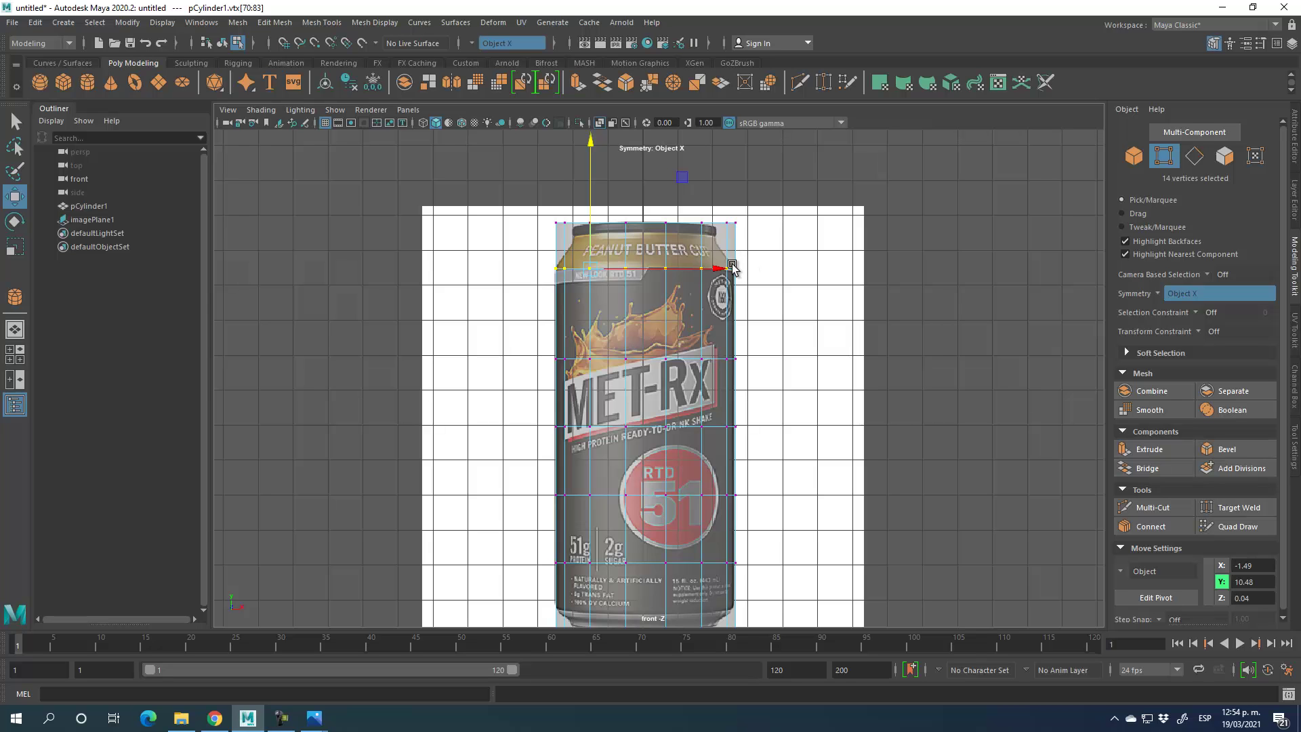
{"action": "middle_click_drag", "start_coordinate": [735, 510], "coordinate": [598, 355], "text": "alt"}
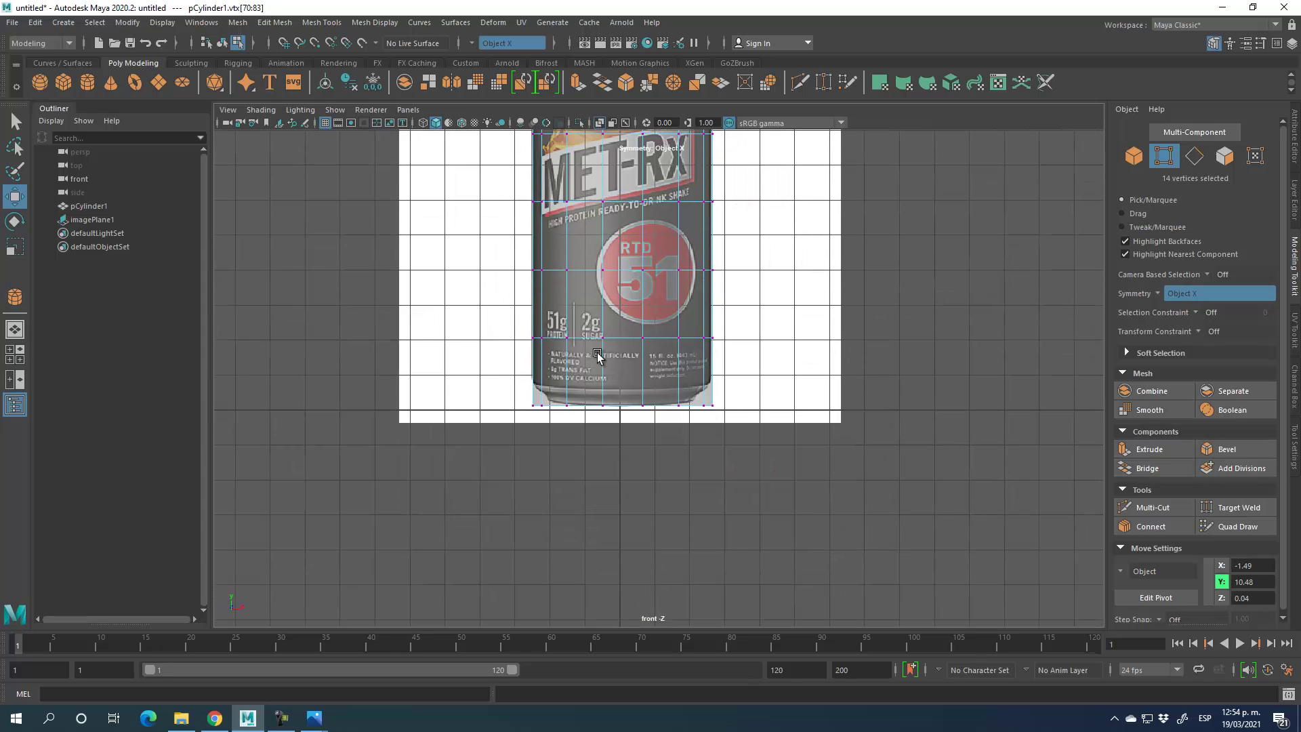
{"action": "left_click_drag", "start_coordinate": [499, 324], "coordinate": [711, 352]}
{"action": "left_click_drag", "start_coordinate": [564, 232], "coordinate": [577, 281]}
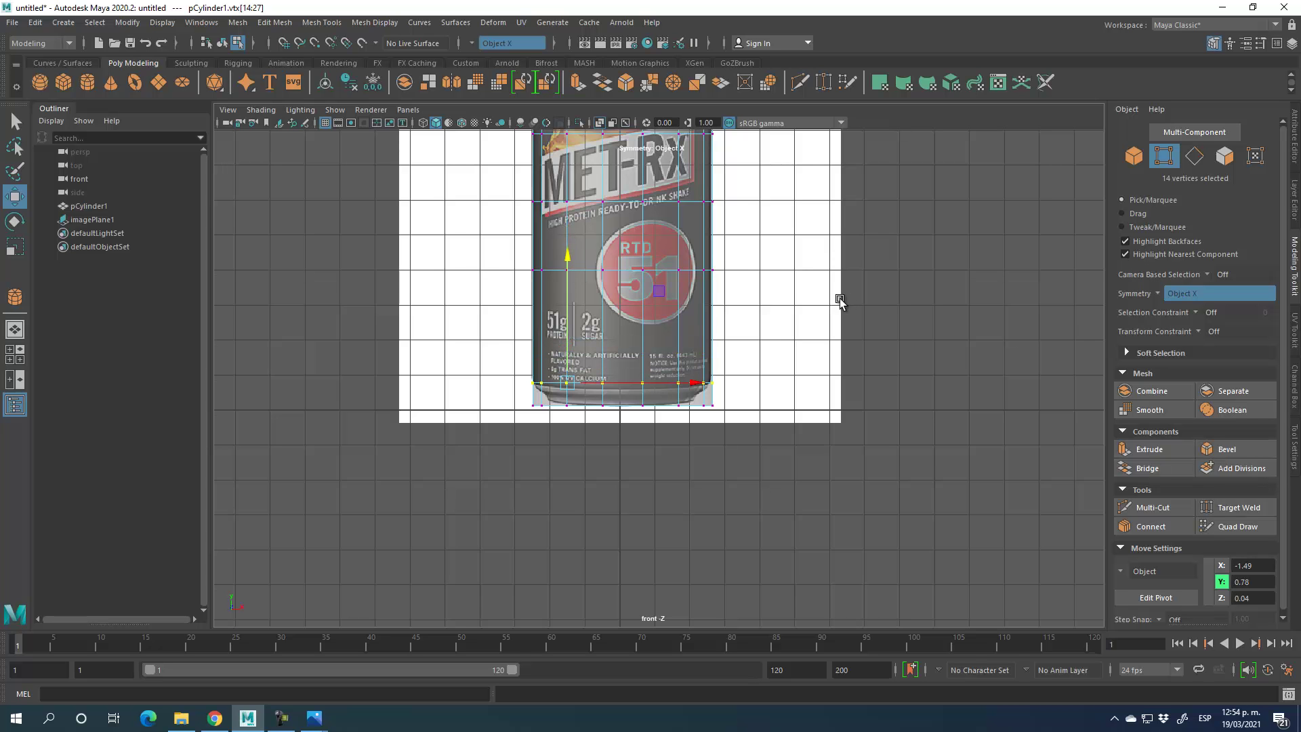
- Insert four edge loops with Multi-Cut between the cylinder's top edge and the shoulder row, following the rim, neck and shoulder in the picture
{"action": "middle_click_drag", "start_coordinate": [839, 299], "coordinate": [843, 547], "text": "alt"}
{"action": "middle_click_drag", "start_coordinate": [795, 366], "coordinate": [816, 464], "text": "alt"}
{"action": "right_click_drag", "start_coordinate": [720, 343], "coordinate": [916, 408], "text": "alt"}
{"action": "middle_click_drag", "start_coordinate": [916, 408], "coordinate": [910, 412], "text": "alt"}
{"action": "left_click", "coordinate": [1195, 158]}
{"action": "left_click_drag", "start_coordinate": [294, 398], "coordinate": [901, 397]}
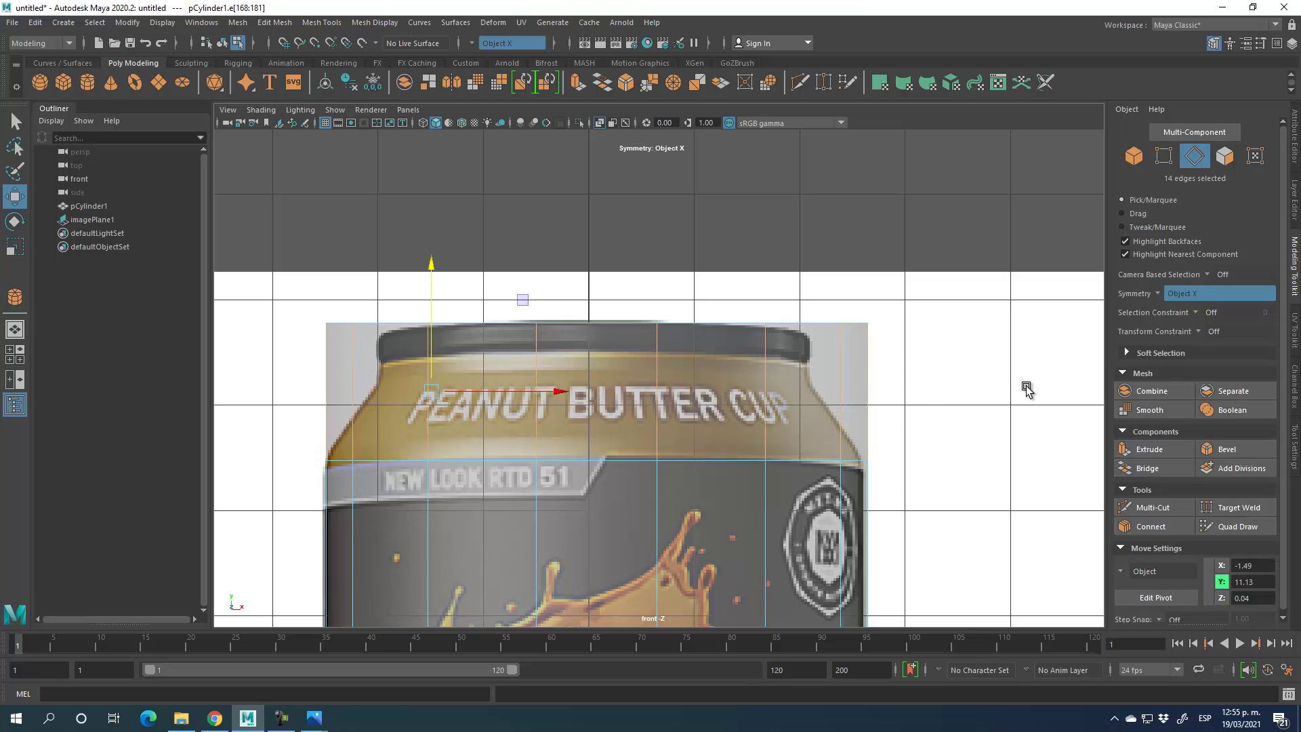
{"action": "left_click", "coordinate": [1152, 508]}
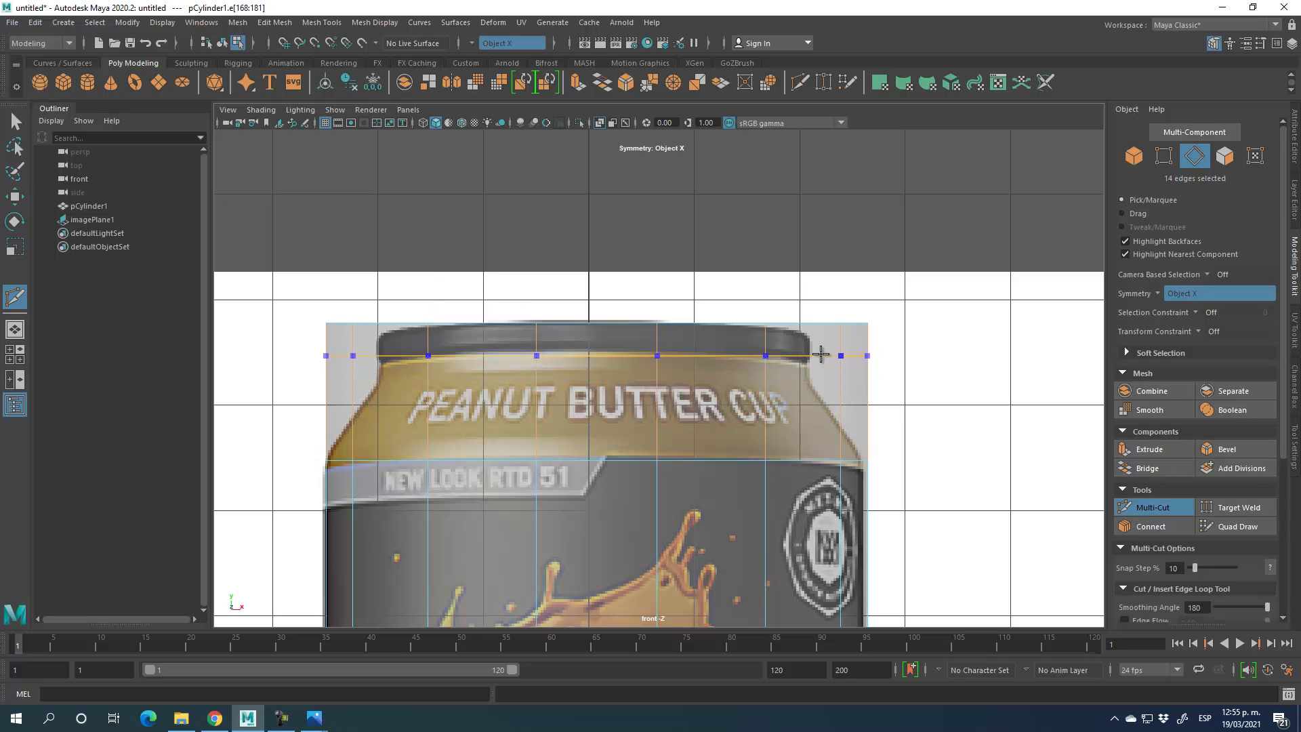
{"action": "left_click", "coordinate": [820, 353], "text": "ctrl"}
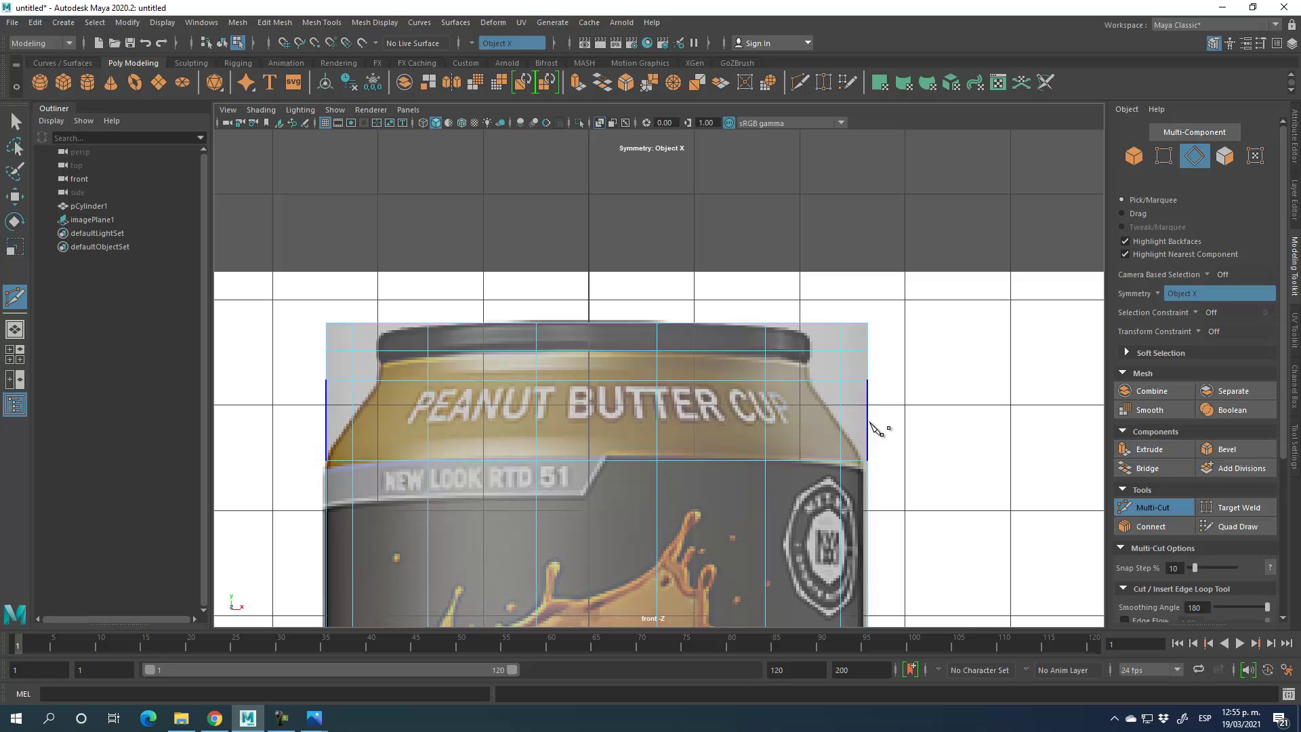
{"action": "left_click", "coordinate": [862, 403], "text": "ctrl"}
{"action": "left_click", "coordinate": [865, 431], "text": "ctrl"}
{"action": "left_click", "coordinate": [1135, 508]}
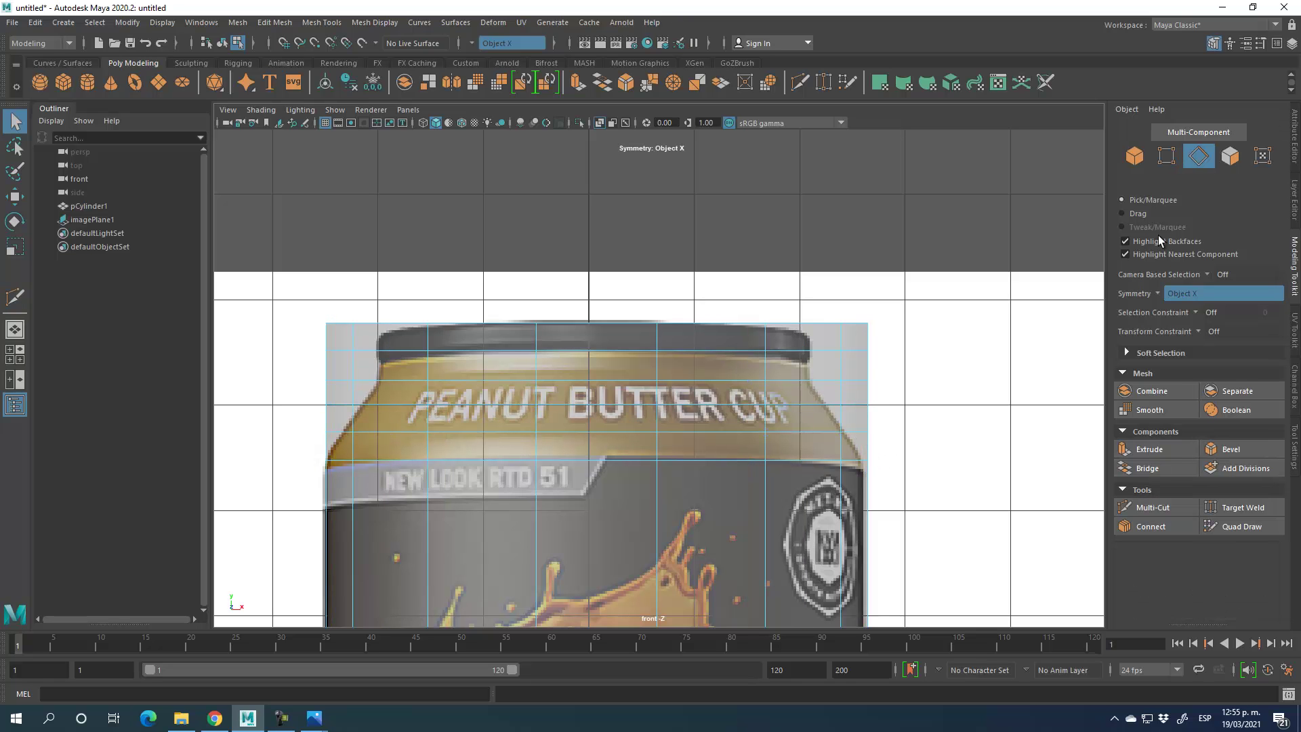
- Try to scale the vertex ring at the can's neck inward with Object X symmetry on
{"action": "left_click", "coordinate": [1166, 157]}
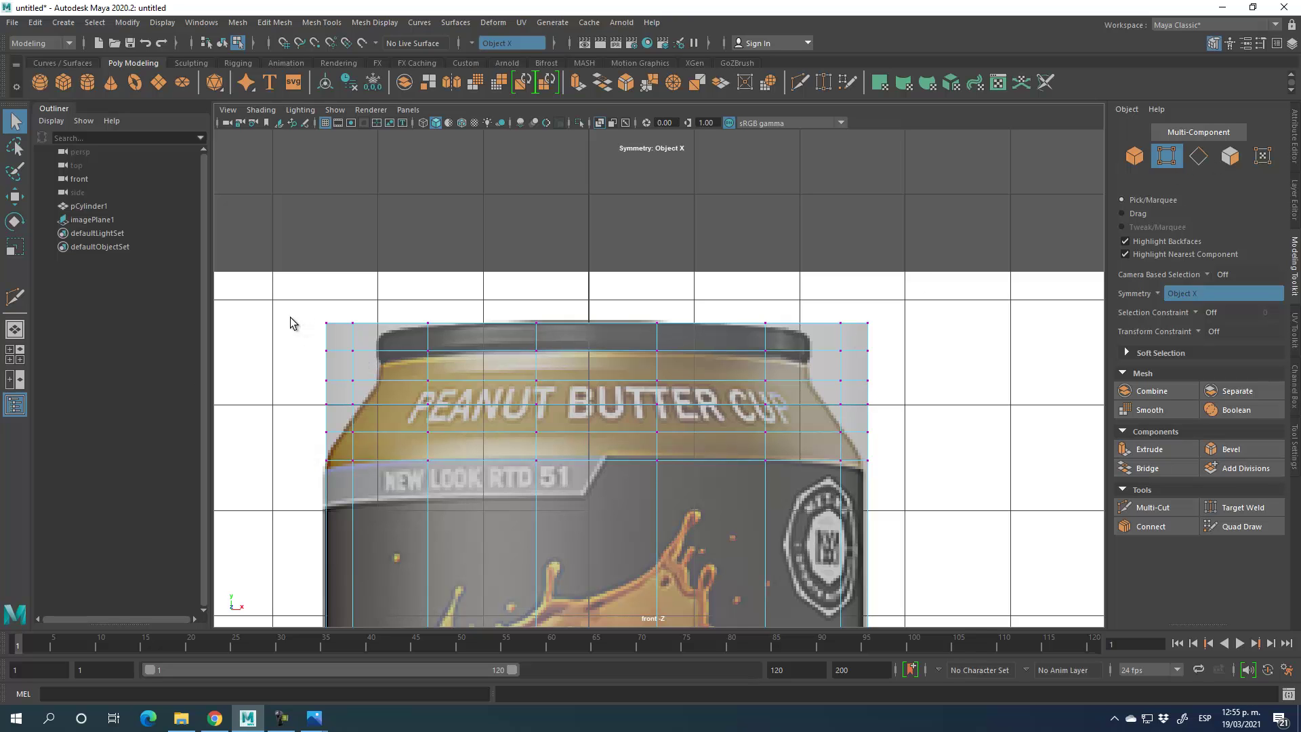
{"action": "left_click_drag", "start_coordinate": [300, 368], "coordinate": [989, 390]}
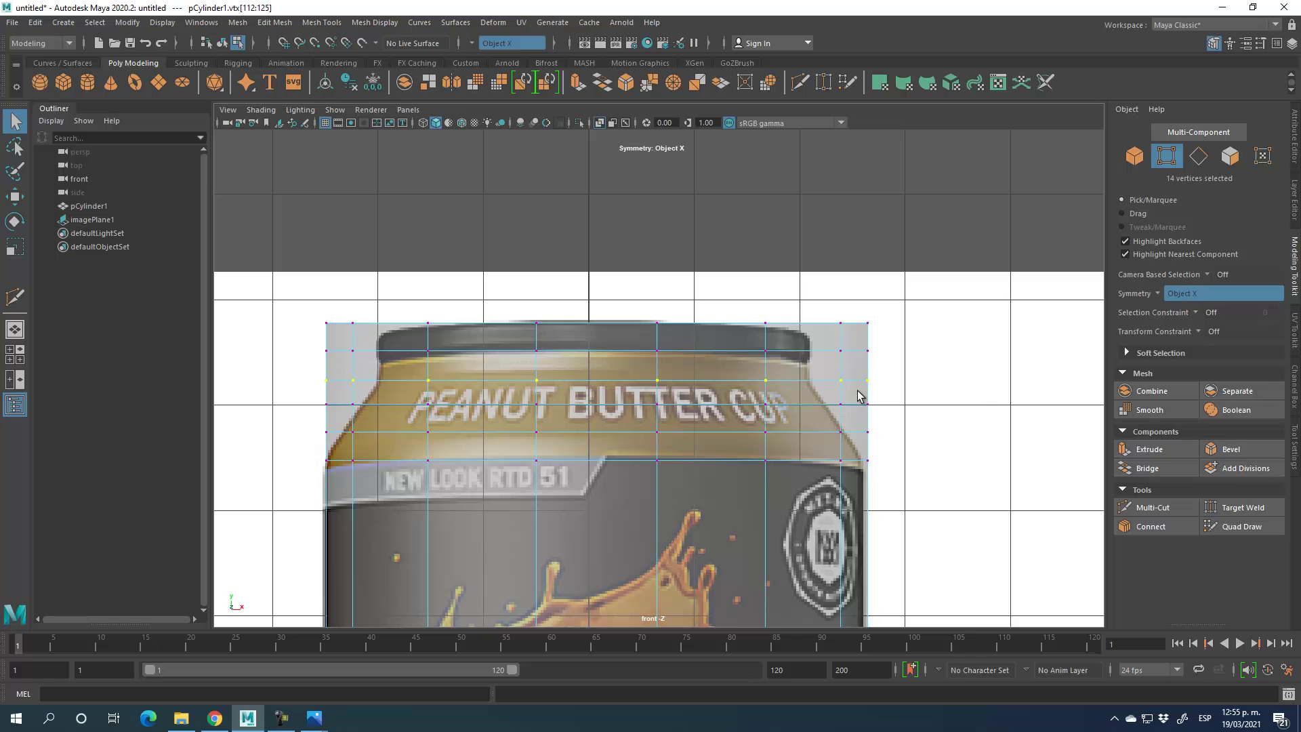
{"action": "left_click", "coordinate": [14, 248]}
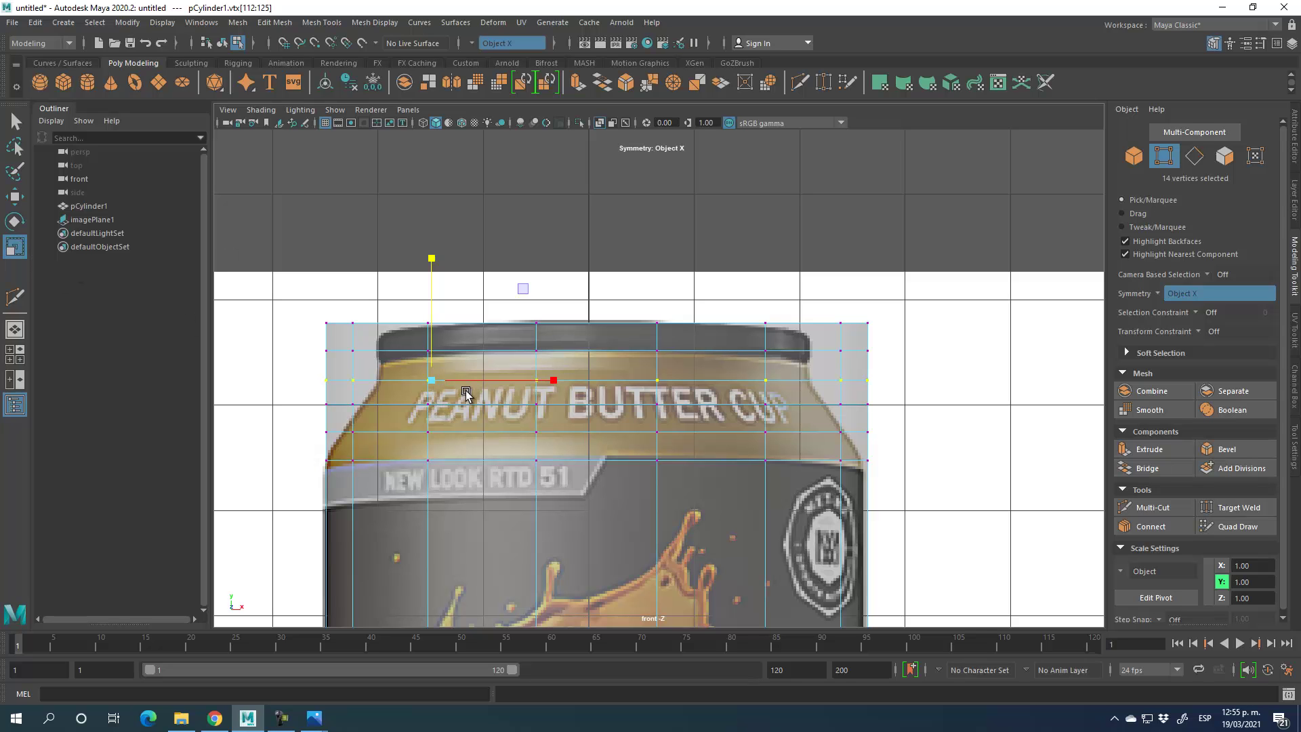
{"action": "left_click_drag", "start_coordinate": [523, 290], "coordinate": [500, 300]}
{"action": "key", "text": "ctrl+z"}
{"action": "left_click", "coordinate": [432, 380]}
- Turn symmetry off and scale the vertex ring at the neck uniformly inward to the pictured neck's width
{"action": "left_click", "coordinate": [1156, 293]}
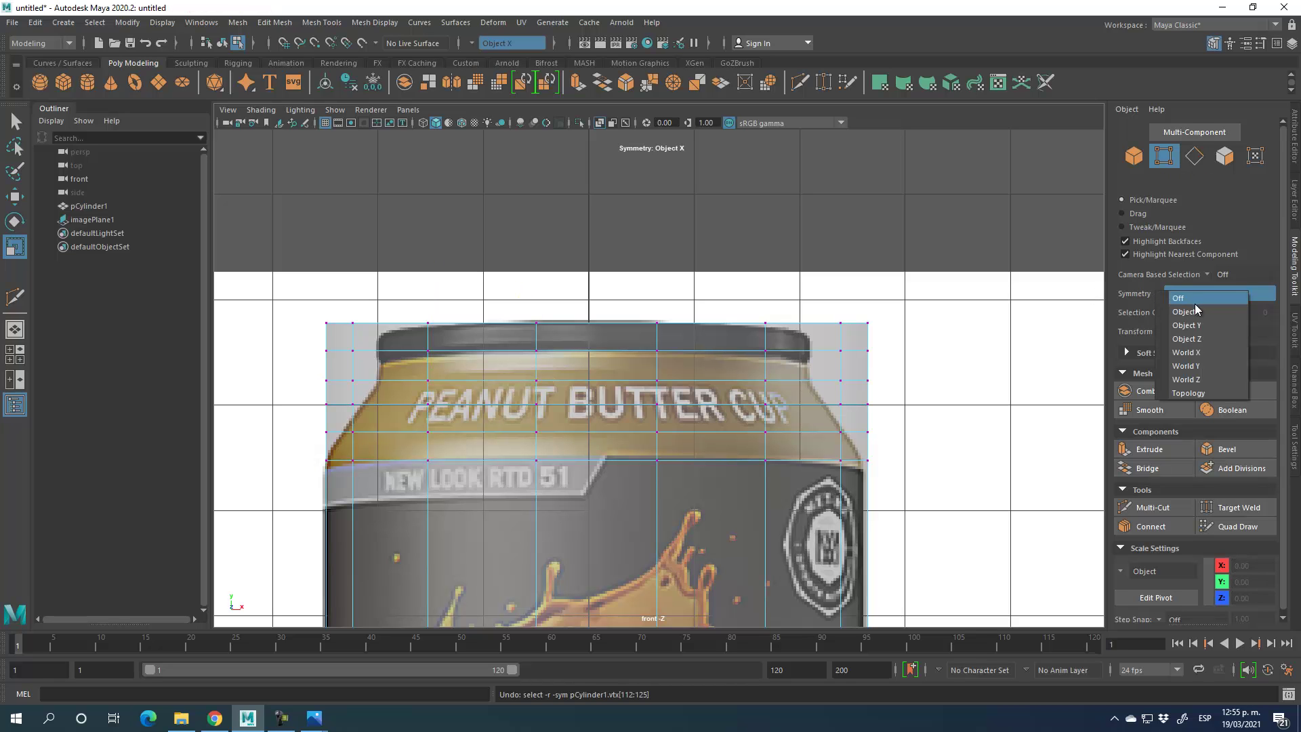
{"action": "left_click", "coordinate": [1193, 304]}
{"action": "key", "text": "ctrl+z"}
{"action": "left_click_drag", "start_coordinate": [334, 378], "coordinate": [955, 387]}
{"action": "left_click_drag", "start_coordinate": [592, 384], "coordinate": [525, 398]}
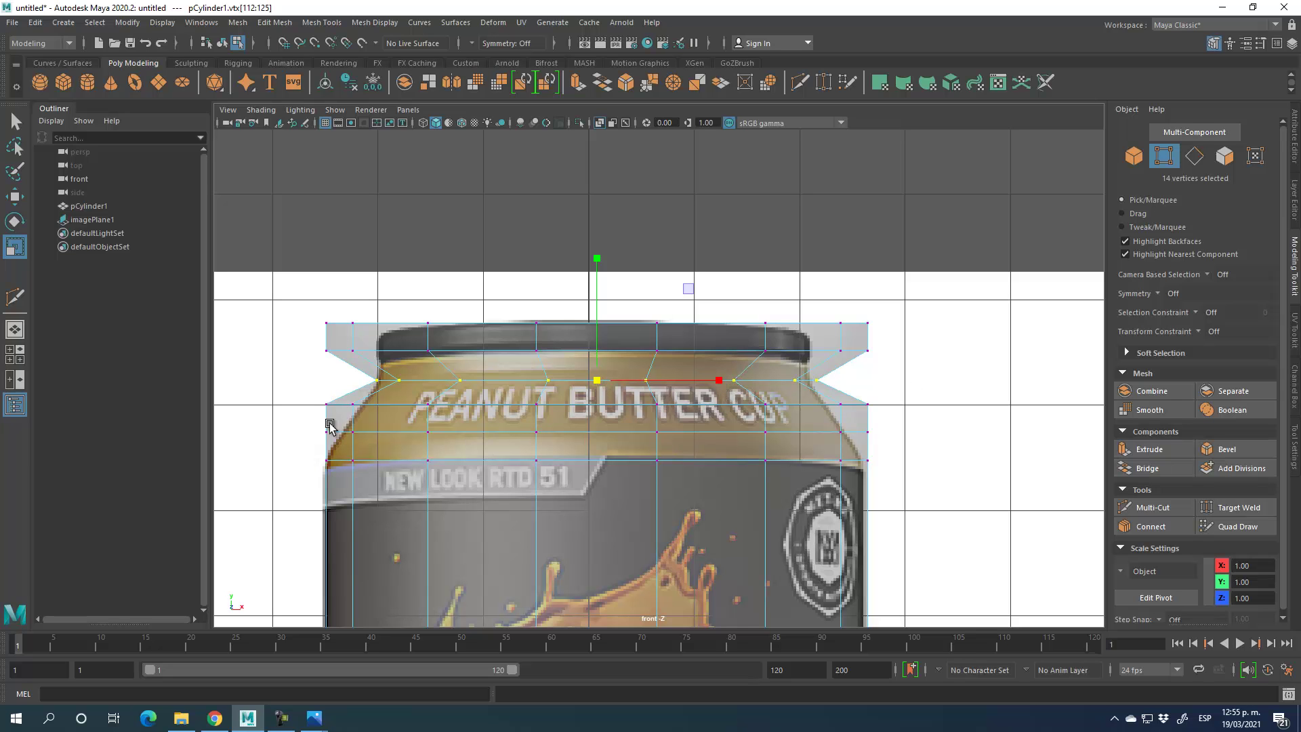
- Scale the two vertex rings between neck and shoulder uniformly inward to follow the pictured can's slope
{"action": "left_click_drag", "start_coordinate": [304, 407], "coordinate": [905, 416]}
{"action": "left_click_drag", "start_coordinate": [598, 405], "coordinate": [533, 423]}
{"action": "left_click_drag", "start_coordinate": [298, 423], "coordinate": [946, 438]}
{"action": "left_click_drag", "start_coordinate": [596, 432], "coordinate": [575, 431]}
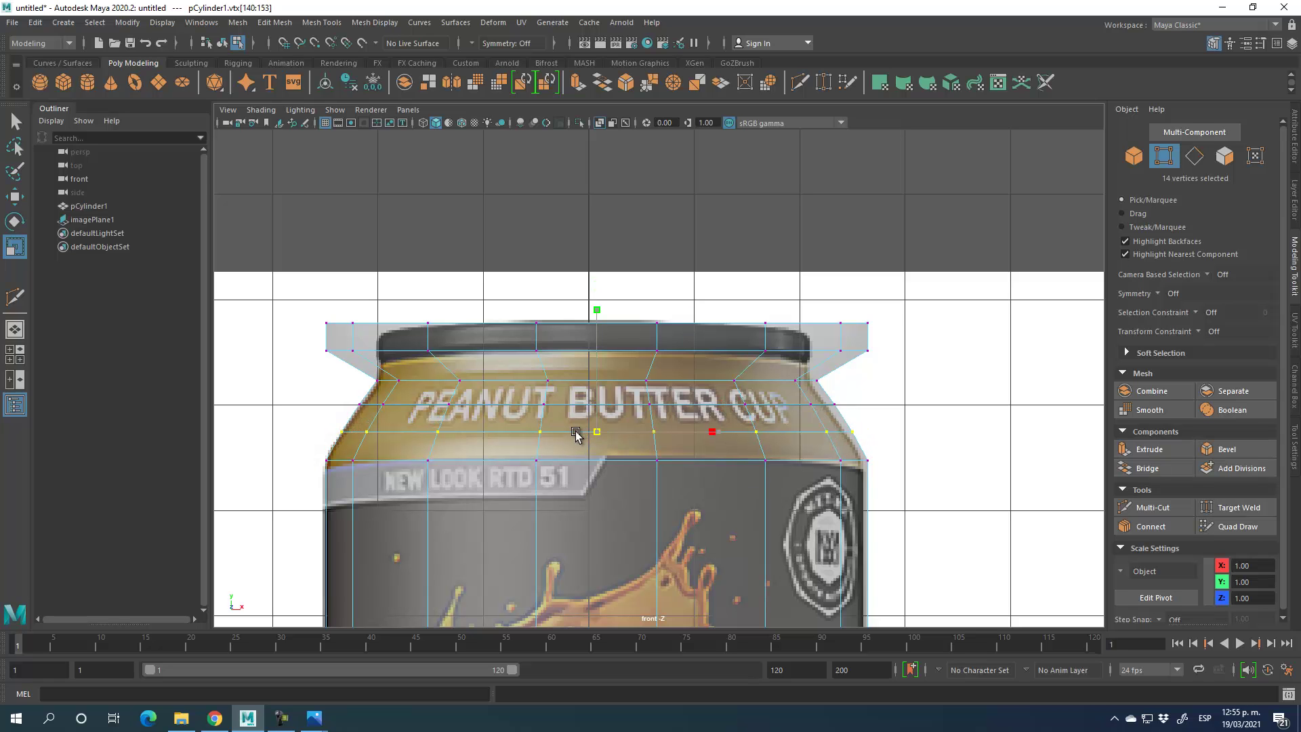
- Scale the top two vertex rings uniformly inward to the pictured rim's width, and raise the uppermost ring to Y 11.82
{"action": "left_click_drag", "start_coordinate": [293, 314], "coordinate": [990, 359]}
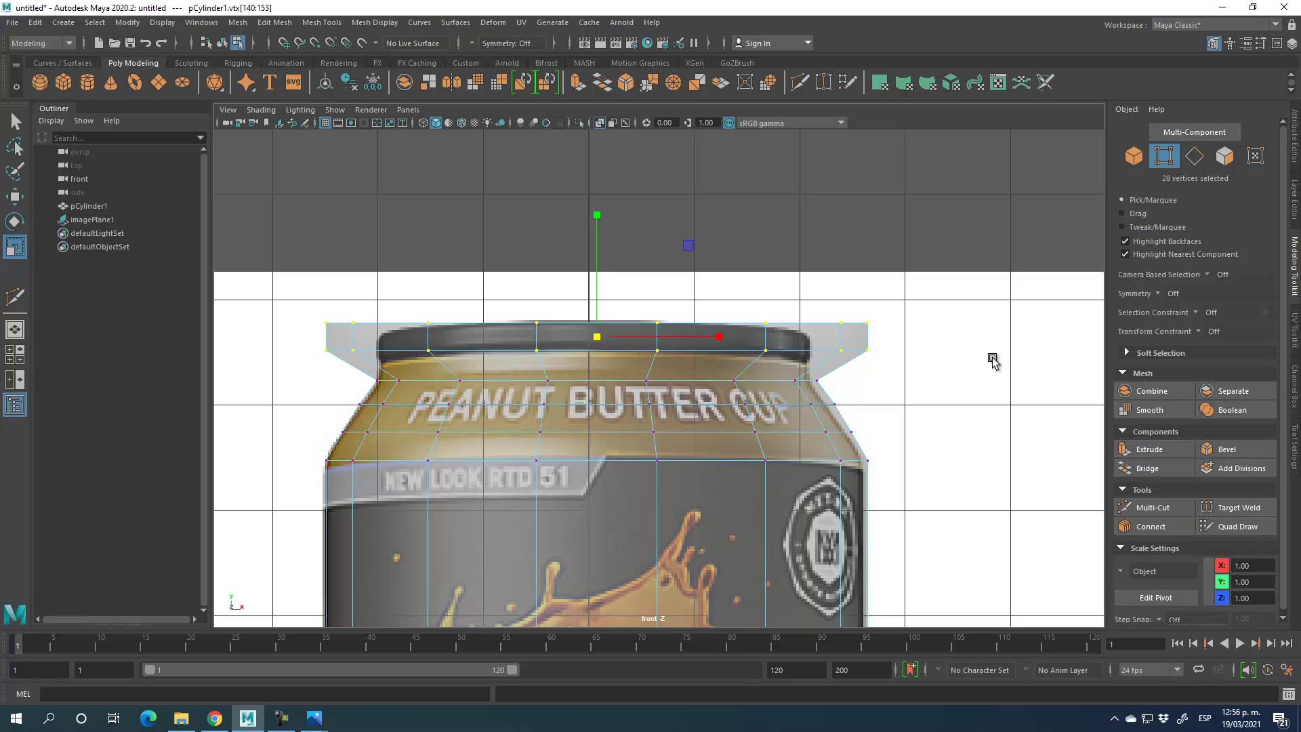
{"action": "left_click_drag", "start_coordinate": [596, 337], "coordinate": [525, 333]}
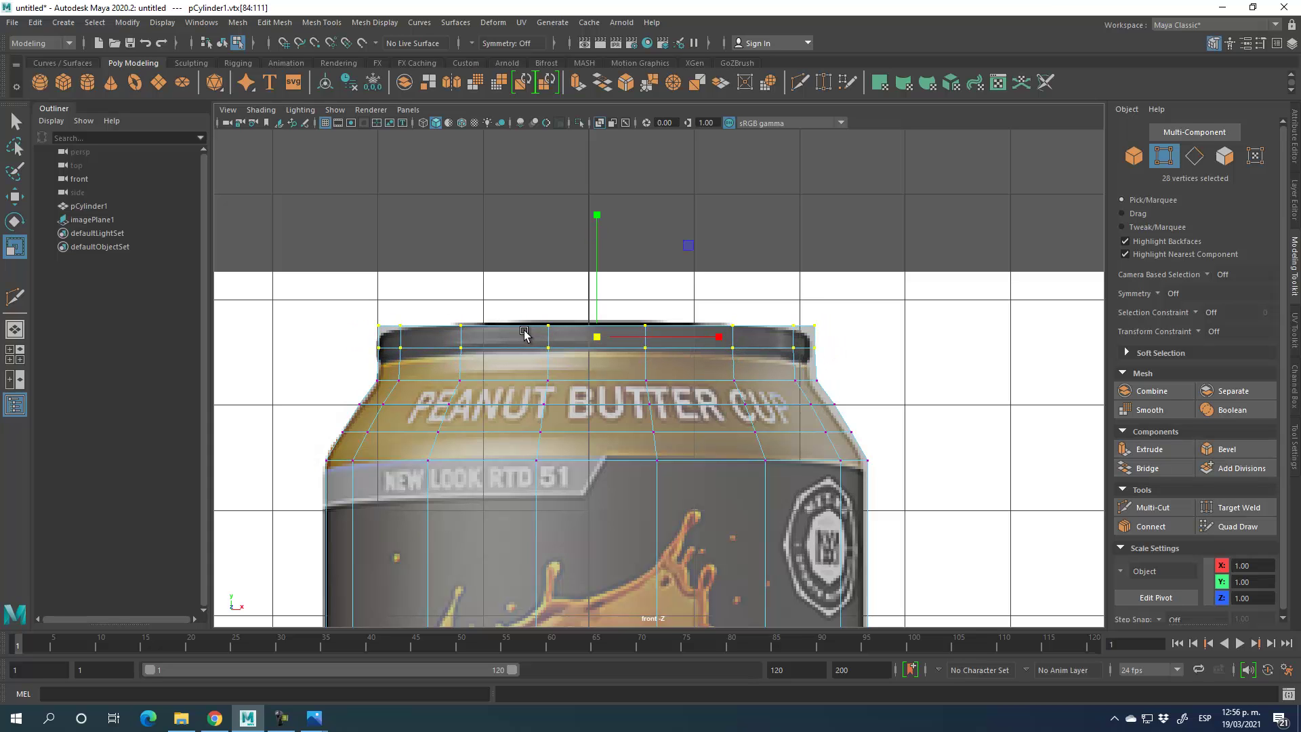
{"action": "key", "text": "w"}
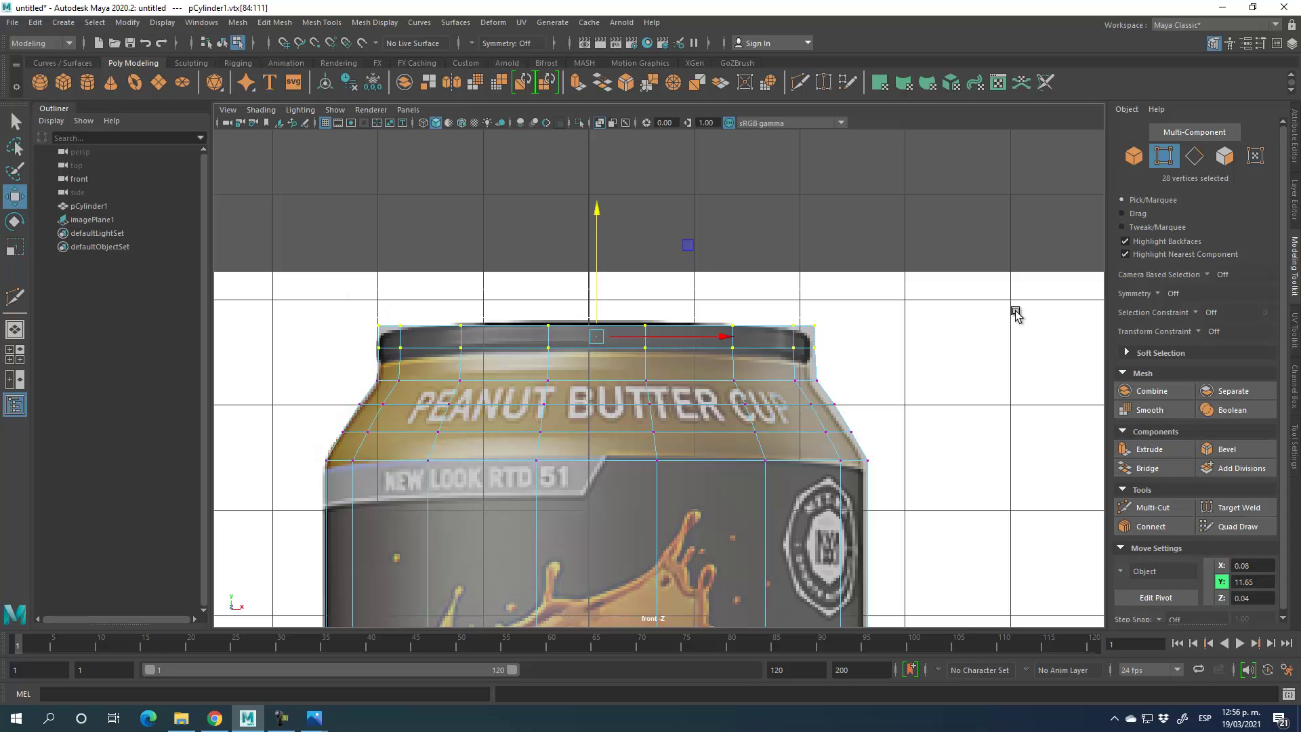
{"action": "left_click_drag", "start_coordinate": [1056, 332], "coordinate": [346, 295]}
{"action": "left_click_drag", "start_coordinate": [599, 250], "coordinate": [599, 243]}
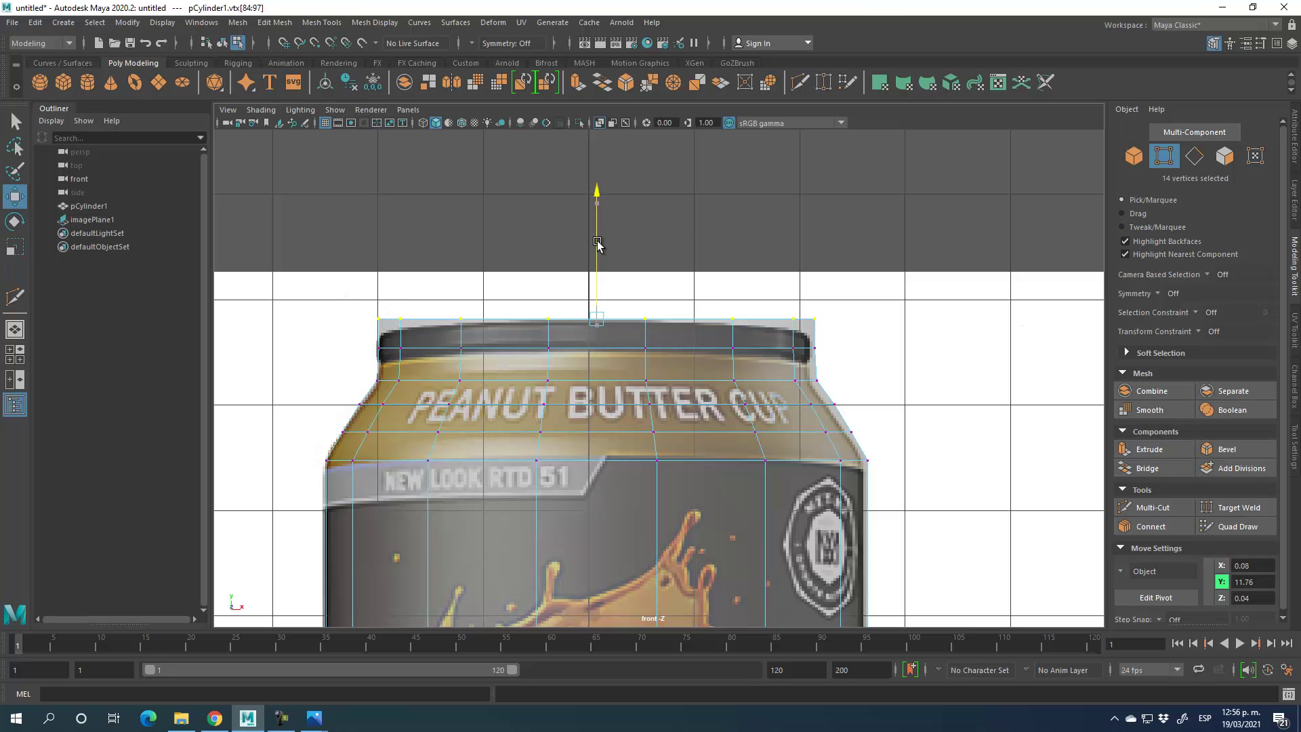
- In the top view, duplicate the whole can and move the copy along X to 12.03
{"action": "key", "text": "space"}
{"action": "key", "text": "space"}
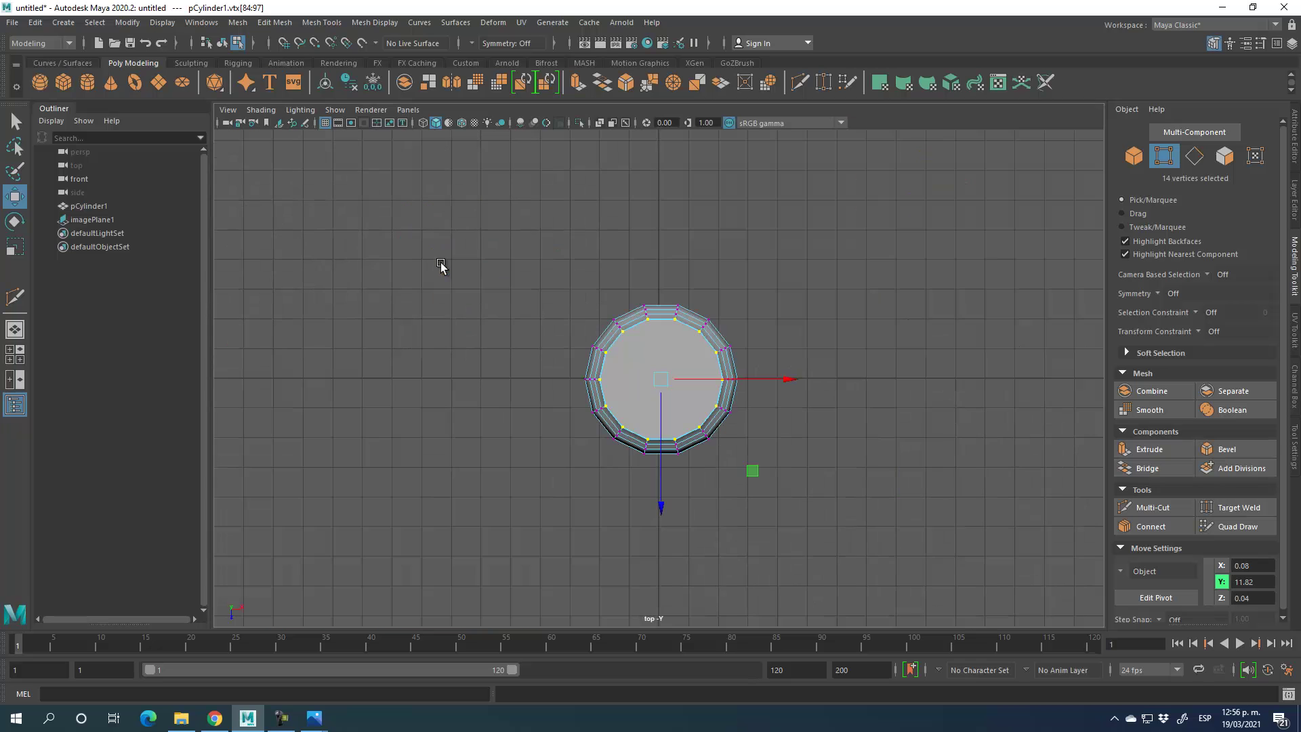
{"action": "scroll", "coordinate": [705, 397], "scroll_direction": "up", "scroll_amount": 5}
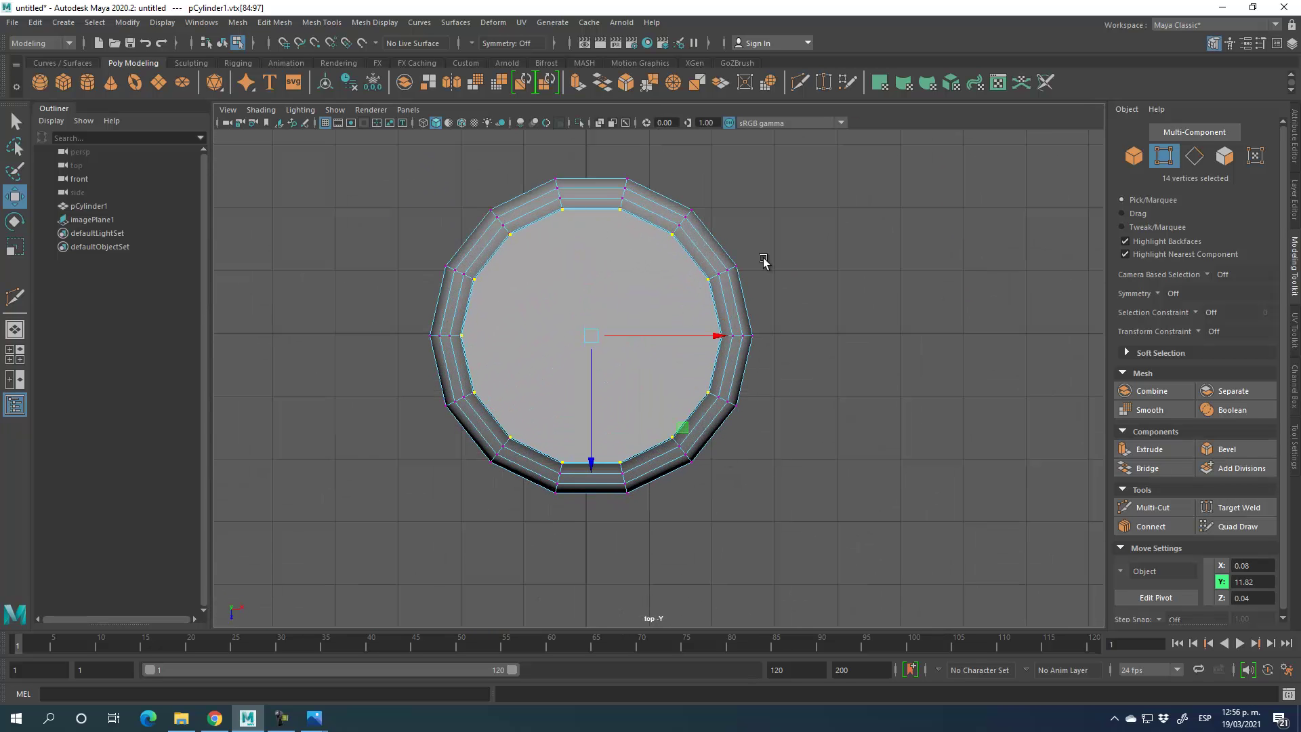
{"action": "left_click", "coordinate": [1132, 156]}
{"action": "scroll", "coordinate": [950, 431], "scroll_direction": "down", "scroll_amount": 3}
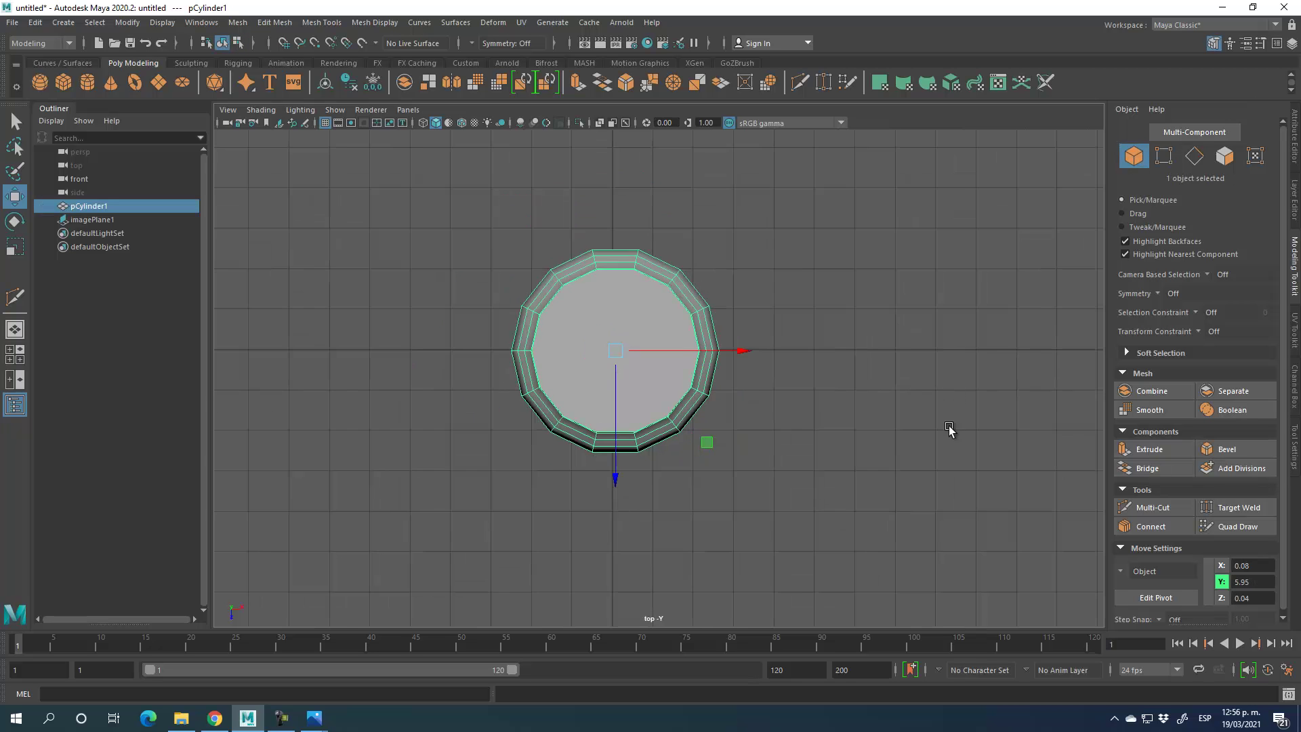
{"action": "middle_click_drag", "start_coordinate": [950, 430], "coordinate": [526, 328], "text": "alt"}
{"action": "left_click_drag", "start_coordinate": [577, 340], "coordinate": [1060, 341], "text": "shift"}
{"action": "left_click", "coordinate": [994, 524]}
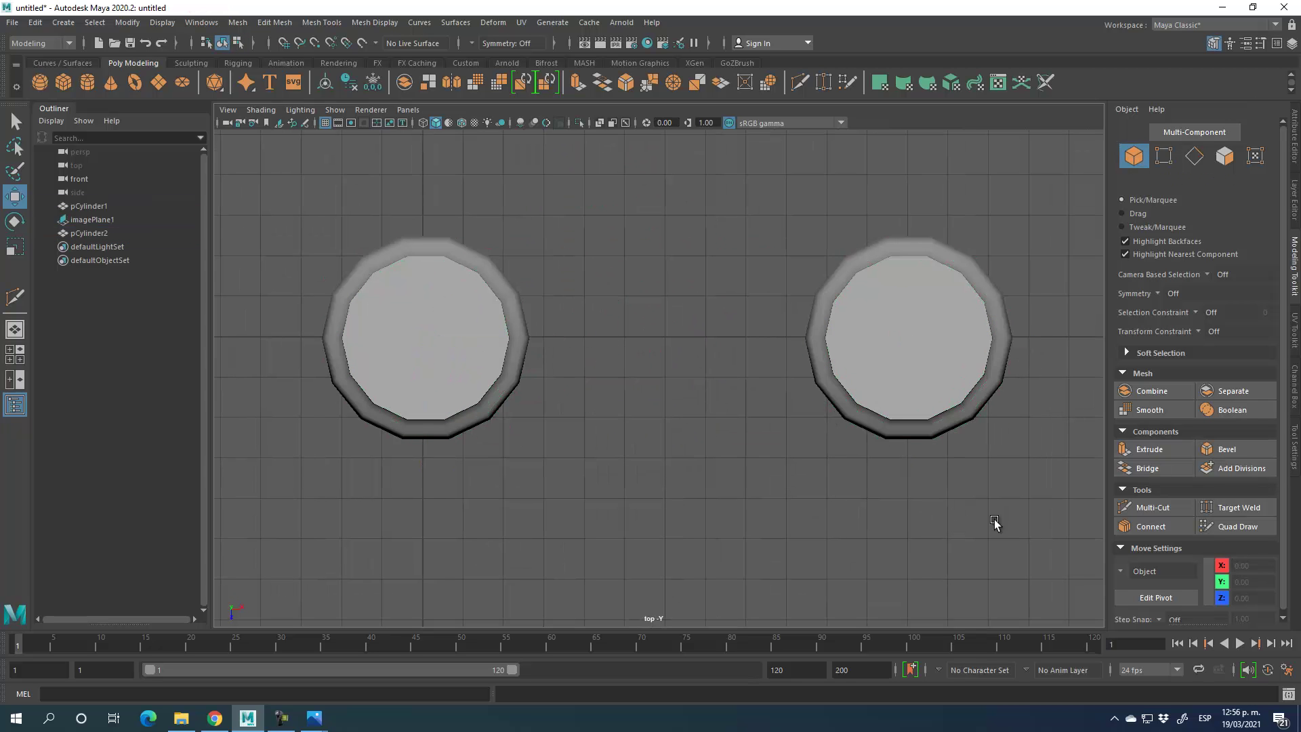
- On the duplicate can, narrow the top two vertex rings along the X axis only, working in the front view
{"action": "left_click", "coordinate": [962, 331]}
{"action": "key", "text": "space"}
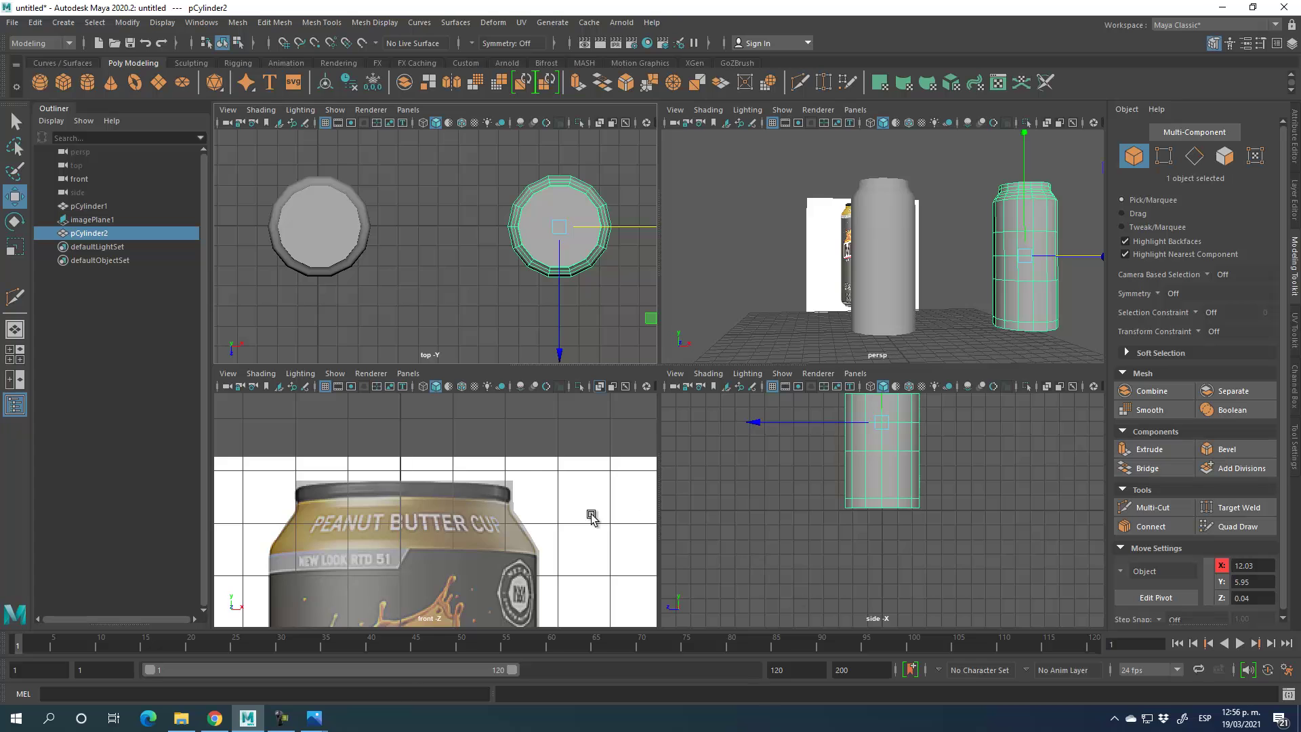
{"action": "key", "text": "space"}
{"action": "scroll", "coordinate": [845, 479], "scroll_direction": "down", "scroll_amount": 3}
{"action": "middle_click_drag", "start_coordinate": [891, 508], "coordinate": [669, 367], "text": "alt"}
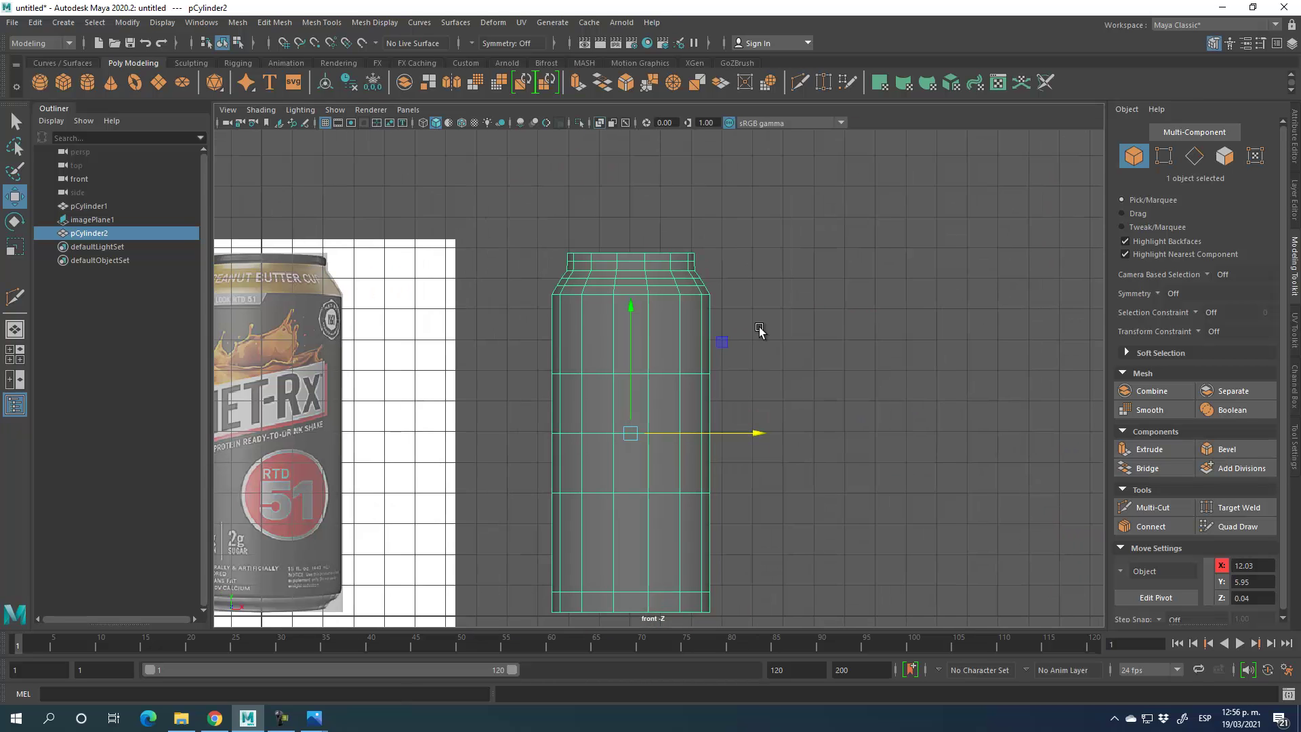
{"action": "middle_click_drag", "start_coordinate": [711, 558], "coordinate": [665, 429], "text": "alt"}
{"action": "scroll", "coordinate": [650, 401], "scroll_direction": "up", "scroll_amount": 5}
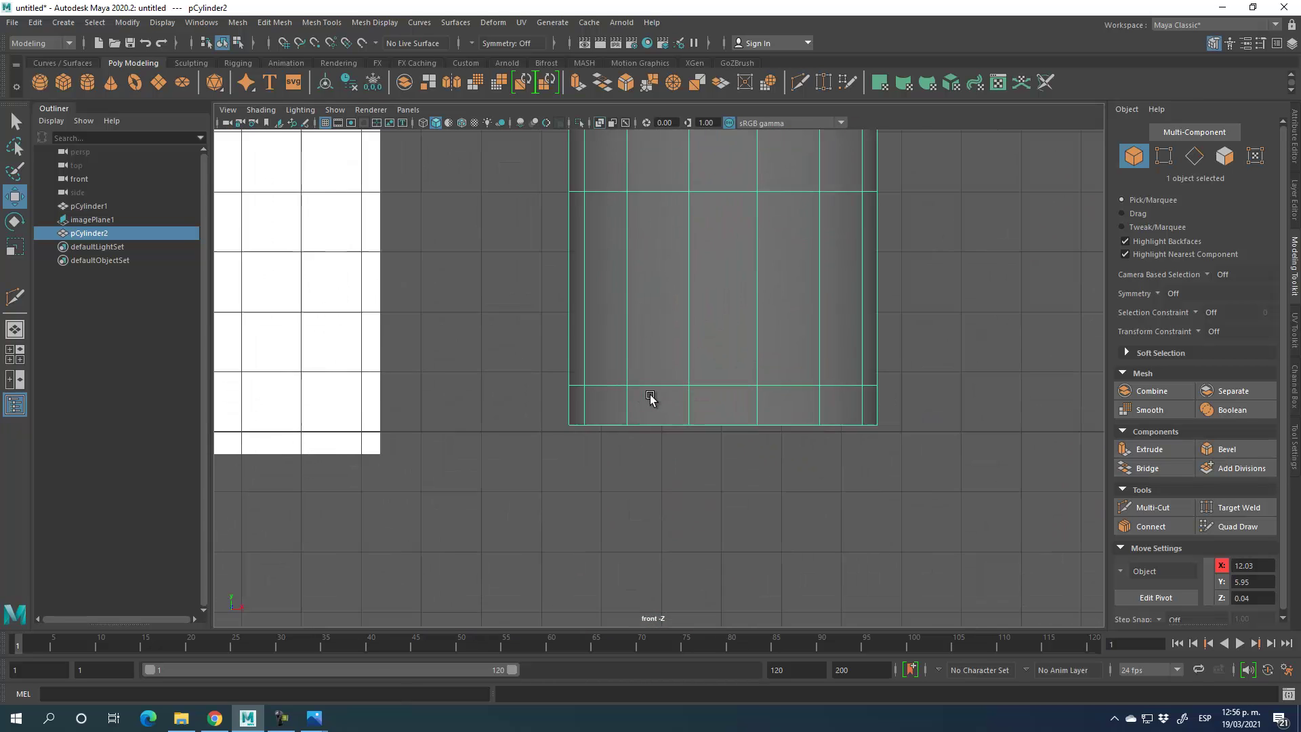
{"action": "left_click", "coordinate": [1158, 153]}
{"action": "middle_click_drag", "start_coordinate": [815, 294], "coordinate": [804, 501], "text": "alt"}
{"action": "middle_click_drag", "start_coordinate": [721, 373], "coordinate": [718, 564], "text": "alt"}
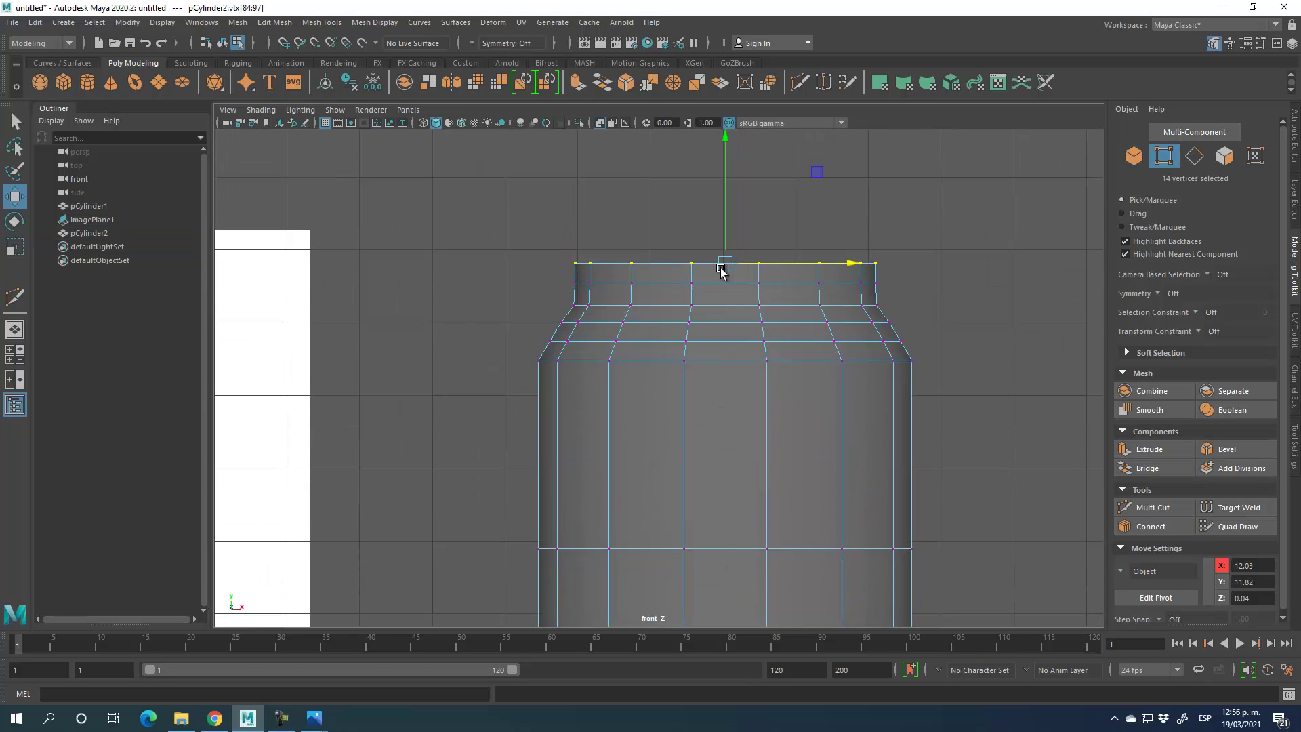
{"action": "left_click_drag", "start_coordinate": [571, 271], "coordinate": [939, 292]}
{"action": "key", "text": "r"}
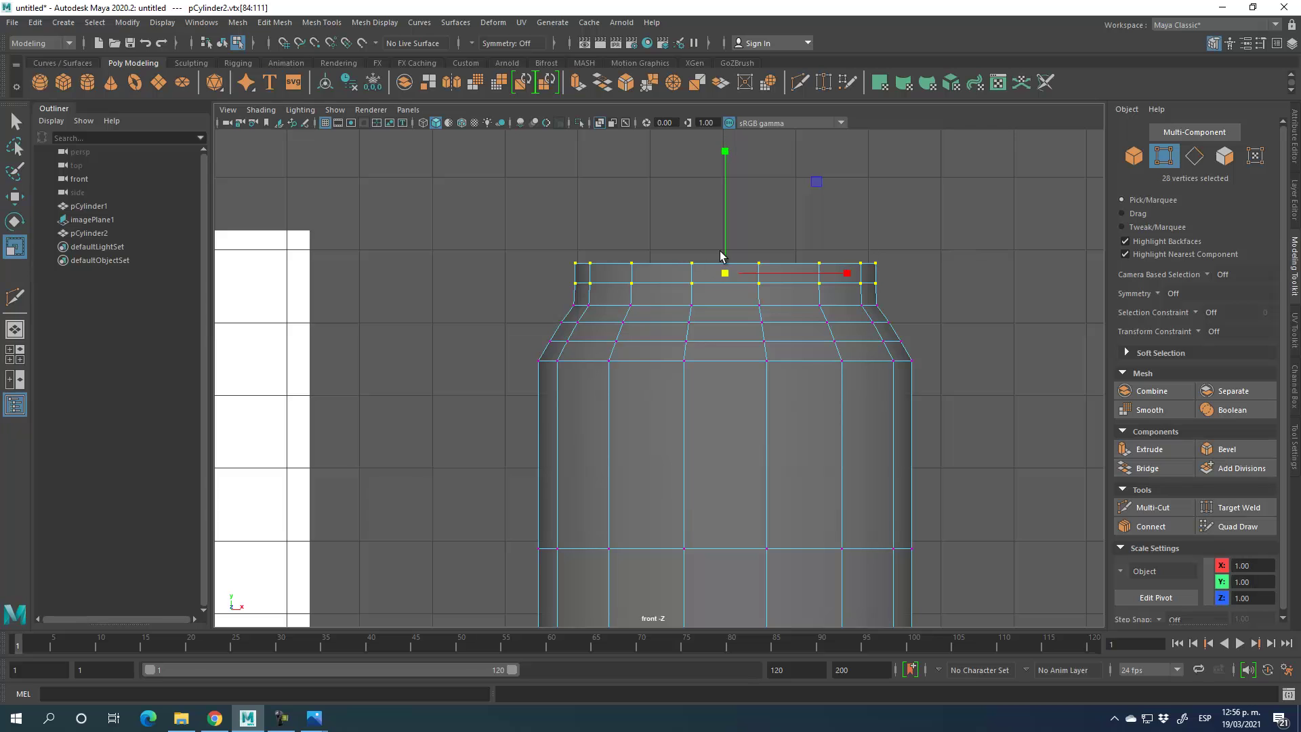
{"action": "left_click_drag", "start_coordinate": [846, 273], "coordinate": [808, 274]}
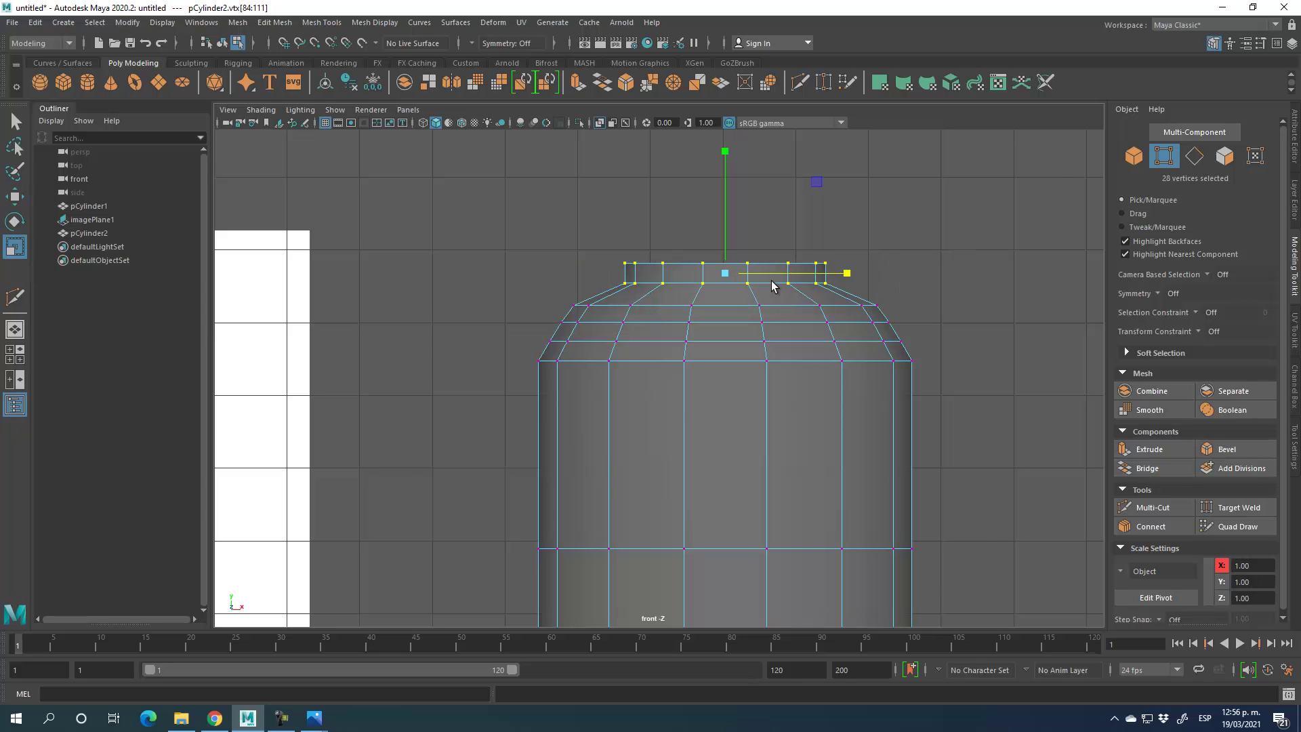
- Examine the duplicate's narrowed opening from the top view and return it to object selection
{"action": "key", "text": "space"}
{"action": "key", "text": "space"}
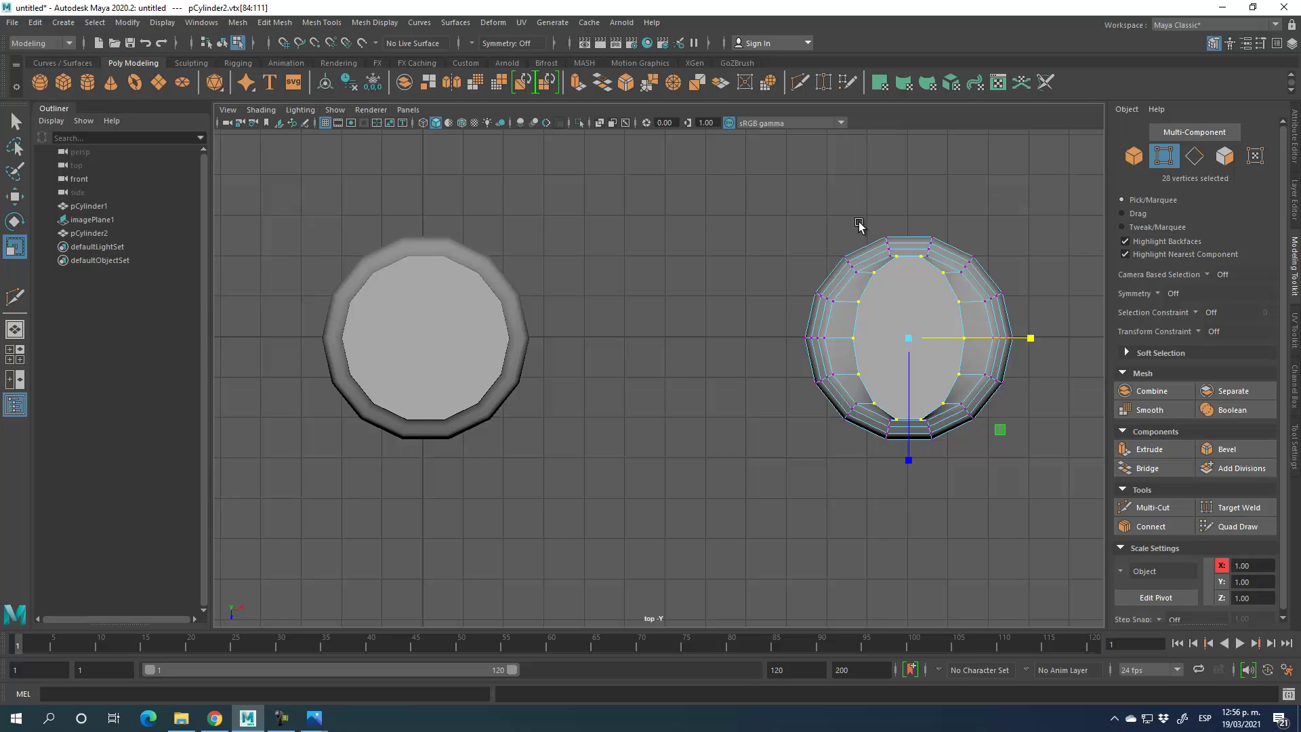
{"action": "left_click", "coordinate": [1133, 155]}
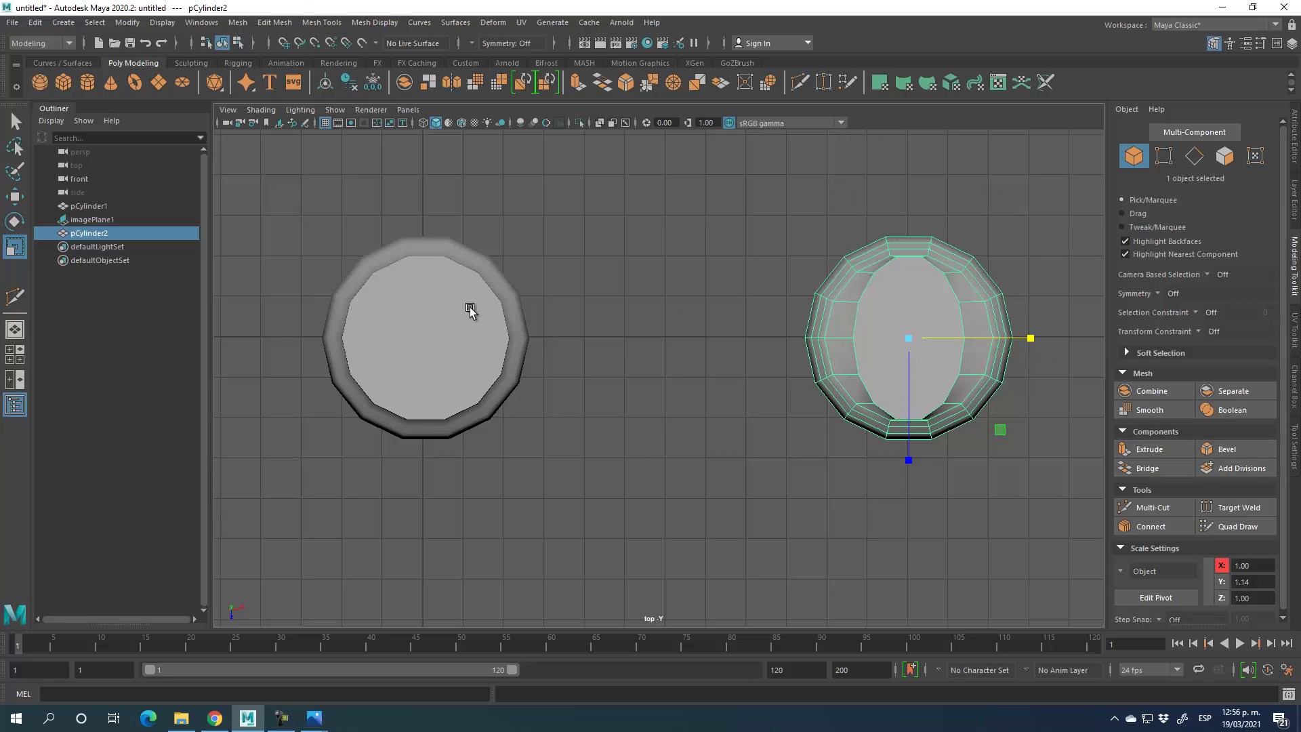
- Delete the narrowed duplicate can
{"action": "left_click", "coordinate": [419, 308]}
{"action": "left_click", "coordinate": [958, 271]}
{"action": "key", "text": "Delete"}
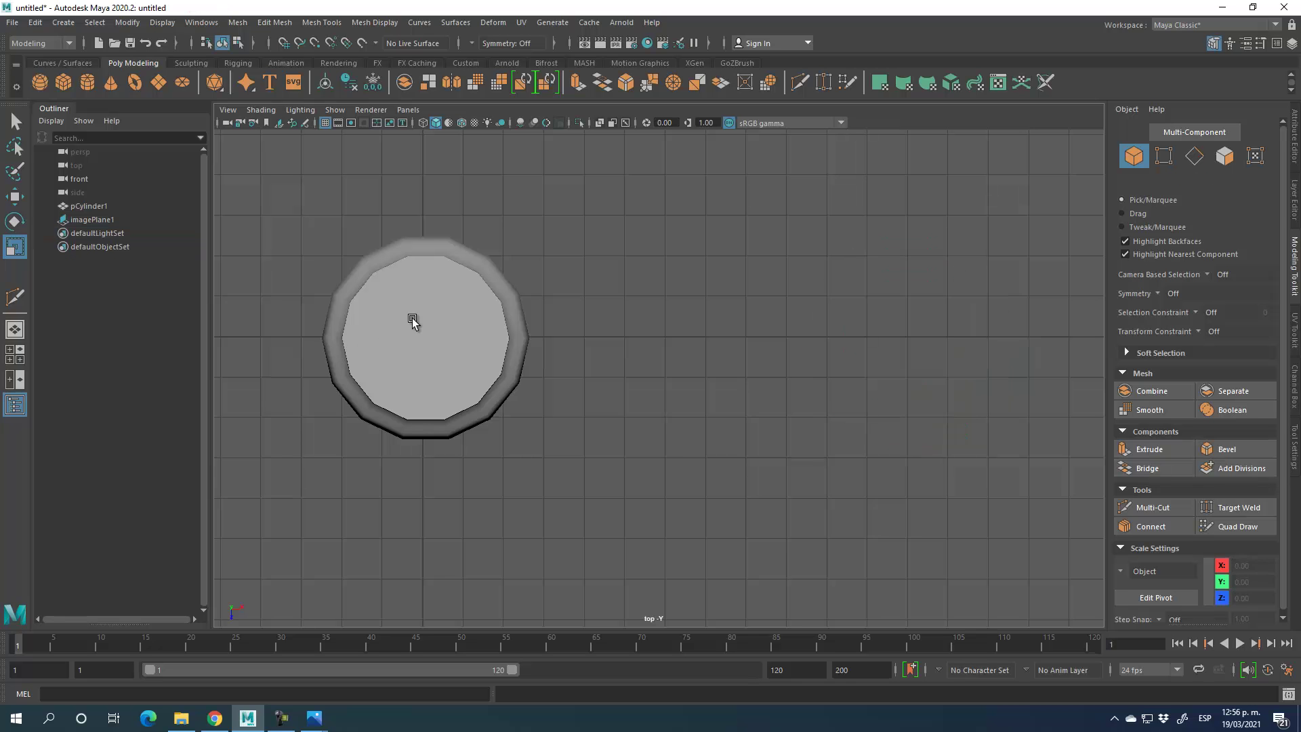
- Insert two horizontal edge loops around the original can's base, between its lowest body loop and bottom edge, working in the front view
{"action": "left_click", "coordinate": [383, 335]}
{"action": "key", "text": "space"}
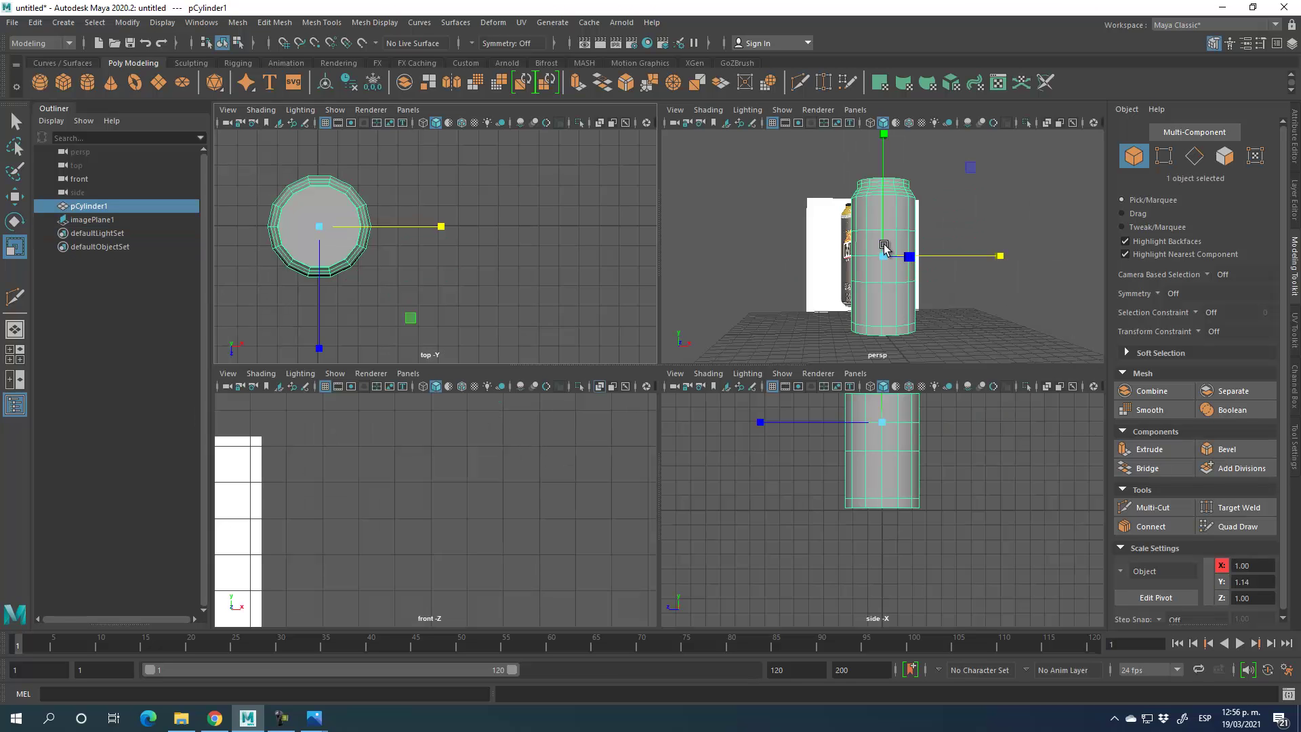
{"action": "key", "text": "space"}
{"action": "scroll", "coordinate": [487, 456], "scroll_direction": "down", "scroll_amount": 5}
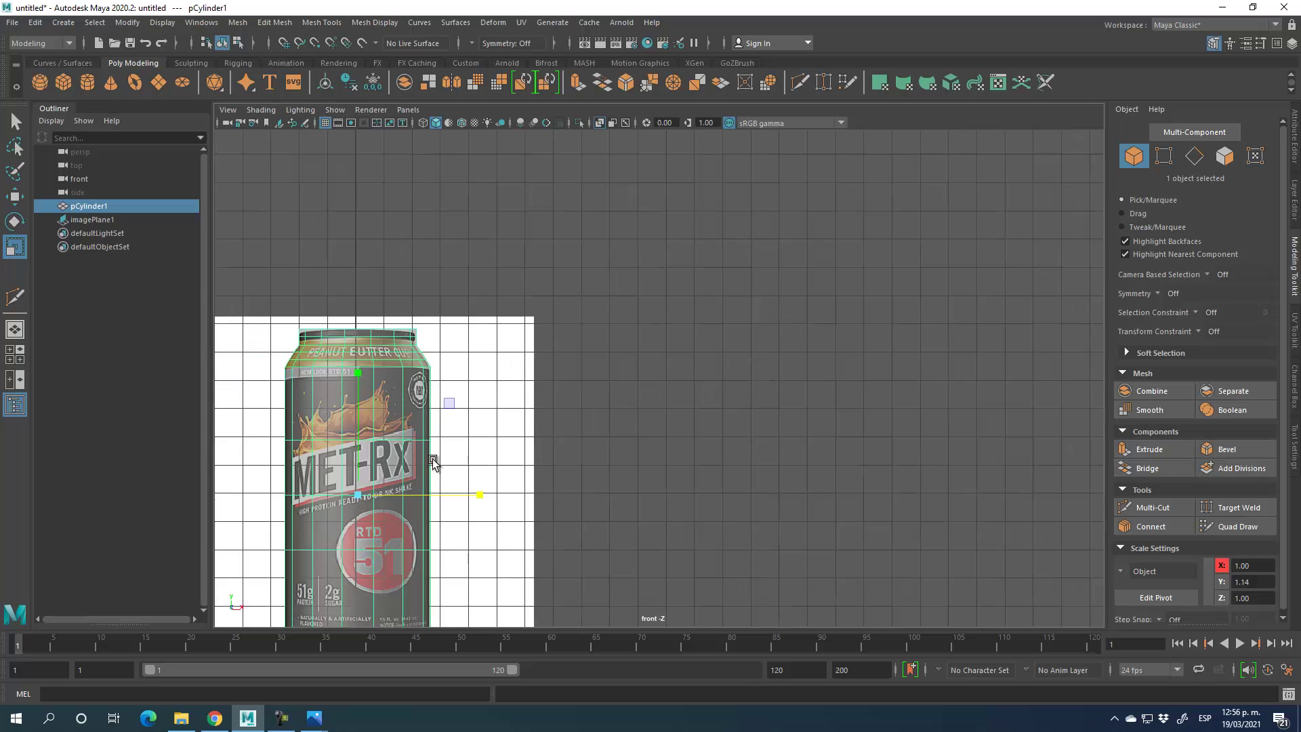
{"action": "middle_click_drag", "start_coordinate": [433, 458], "coordinate": [767, 395], "text": "alt"}
{"action": "scroll", "coordinate": [702, 319], "scroll_direction": "up", "scroll_amount": 2}
{"action": "scroll", "coordinate": [711, 597], "scroll_direction": "down", "scroll_amount": 2}
{"action": "middle_click_drag", "start_coordinate": [746, 552], "coordinate": [664, 302], "text": "alt"}
{"action": "scroll", "coordinate": [664, 295], "scroll_direction": "up", "scroll_amount": 4}
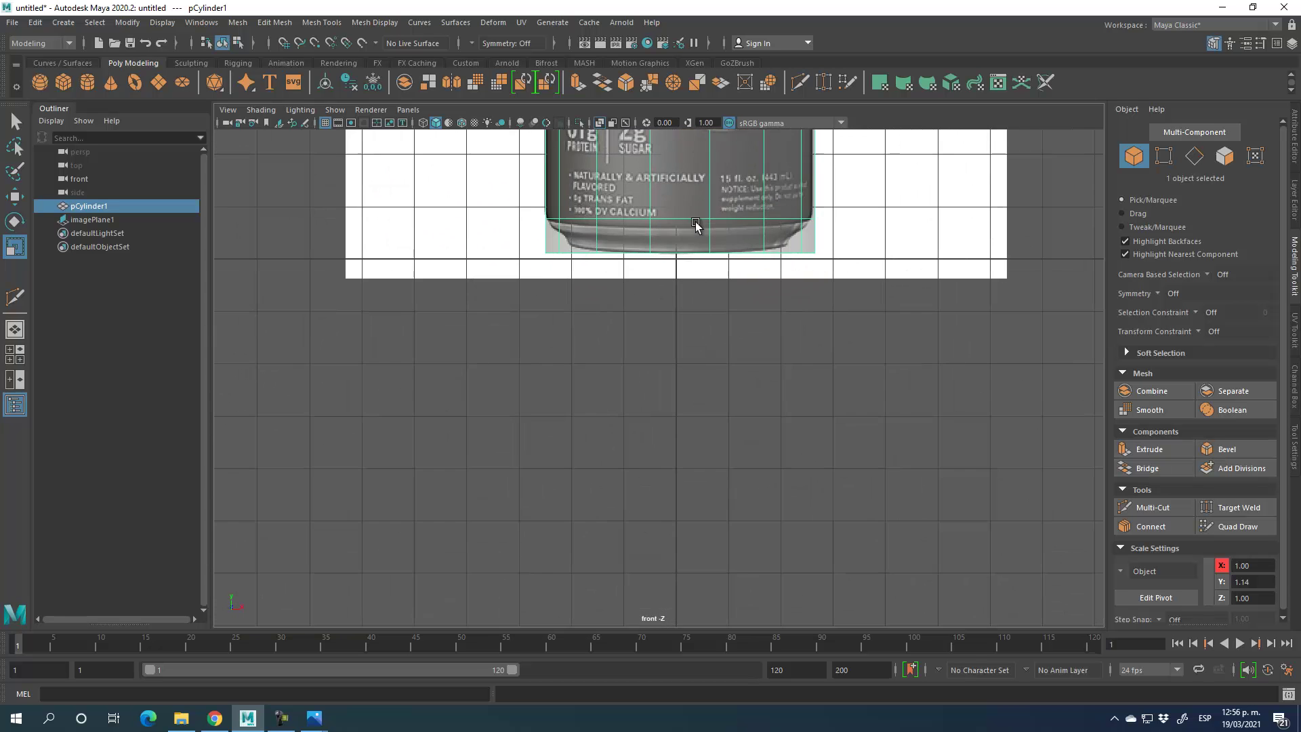
{"action": "middle_click_drag", "start_coordinate": [678, 230], "coordinate": [610, 348], "text": "alt"}
{"action": "scroll", "coordinate": [619, 339], "scroll_direction": "up", "scroll_amount": 4}
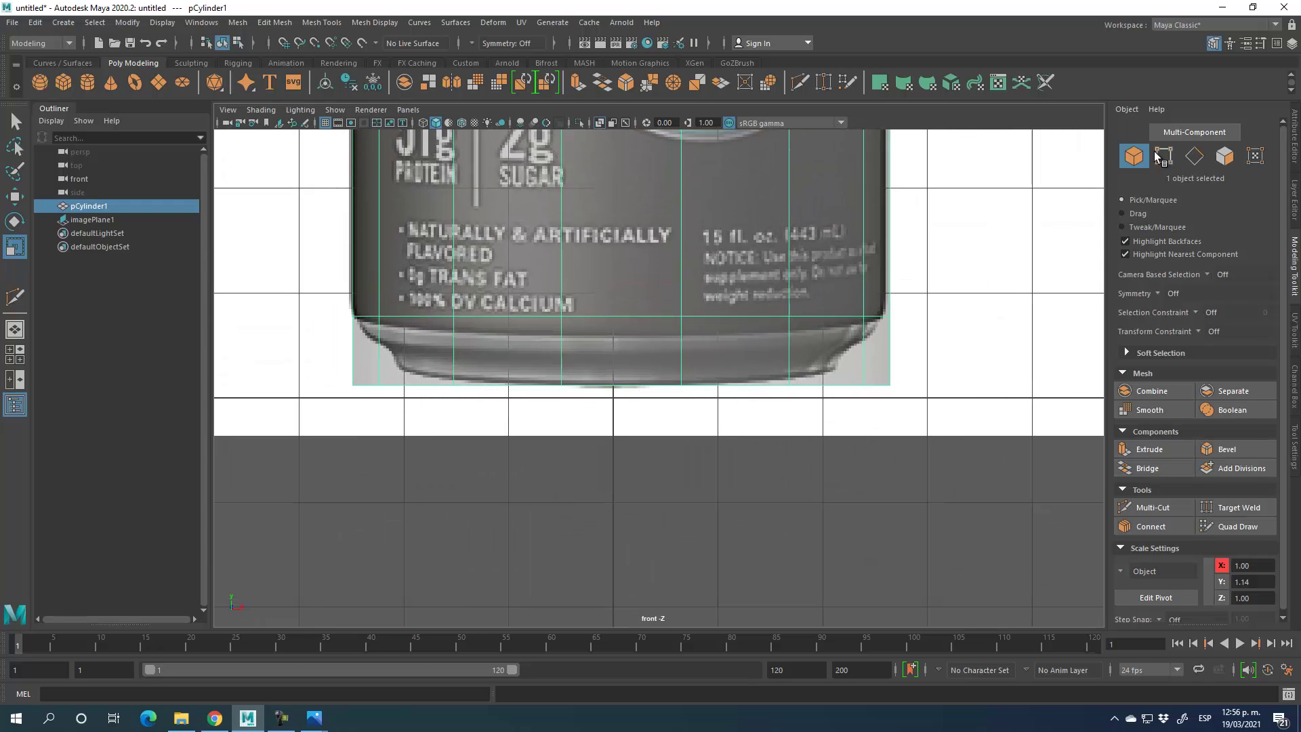
{"action": "left_click", "coordinate": [1163, 157]}
{"action": "left_click", "coordinate": [1142, 505]}
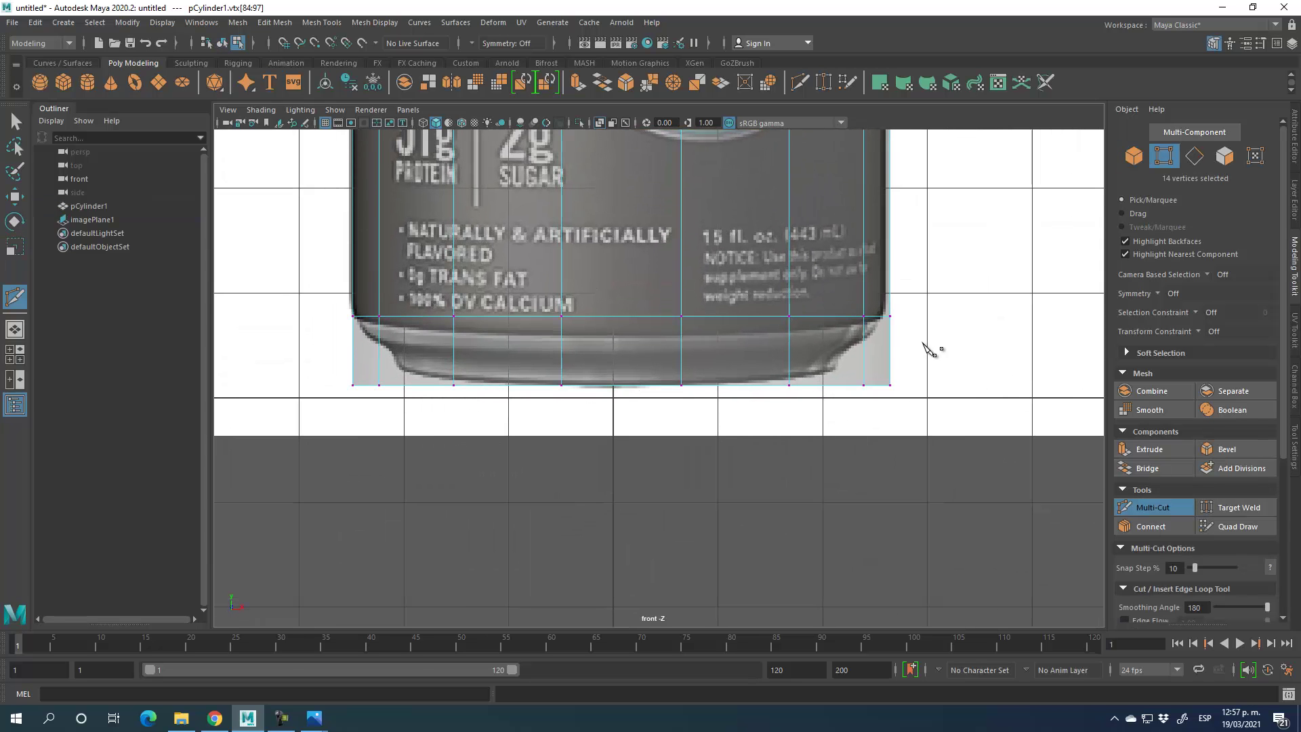
{"action": "left_click", "coordinate": [886, 342], "text": "ctrl"}
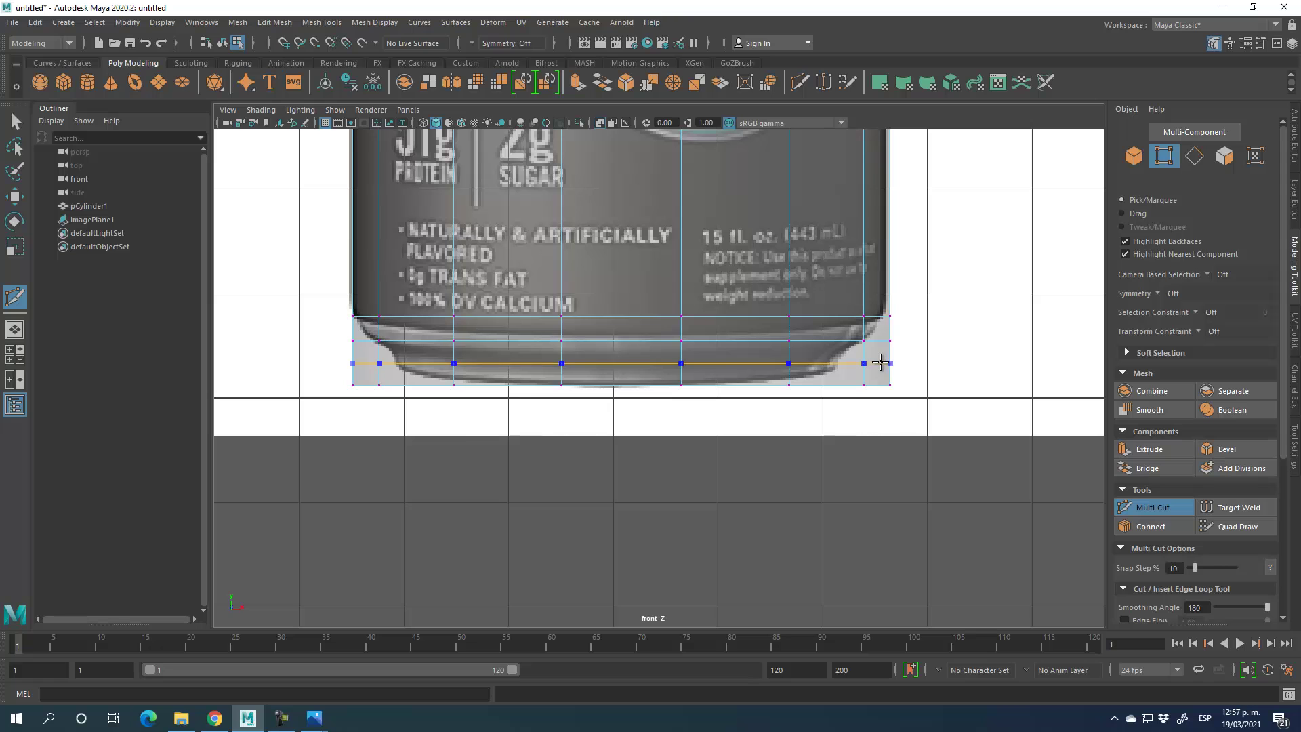
{"action": "left_click", "coordinate": [884, 363], "text": "ctrl"}
- Narrow the upper new vertex ring along X and Y, then scale the bottom two rings uniformly inward to the pictured base width
{"action": "key", "text": "q"}
{"action": "key", "text": "r"}
{"action": "left_click_drag", "start_coordinate": [347, 331], "coordinate": [1049, 351]}
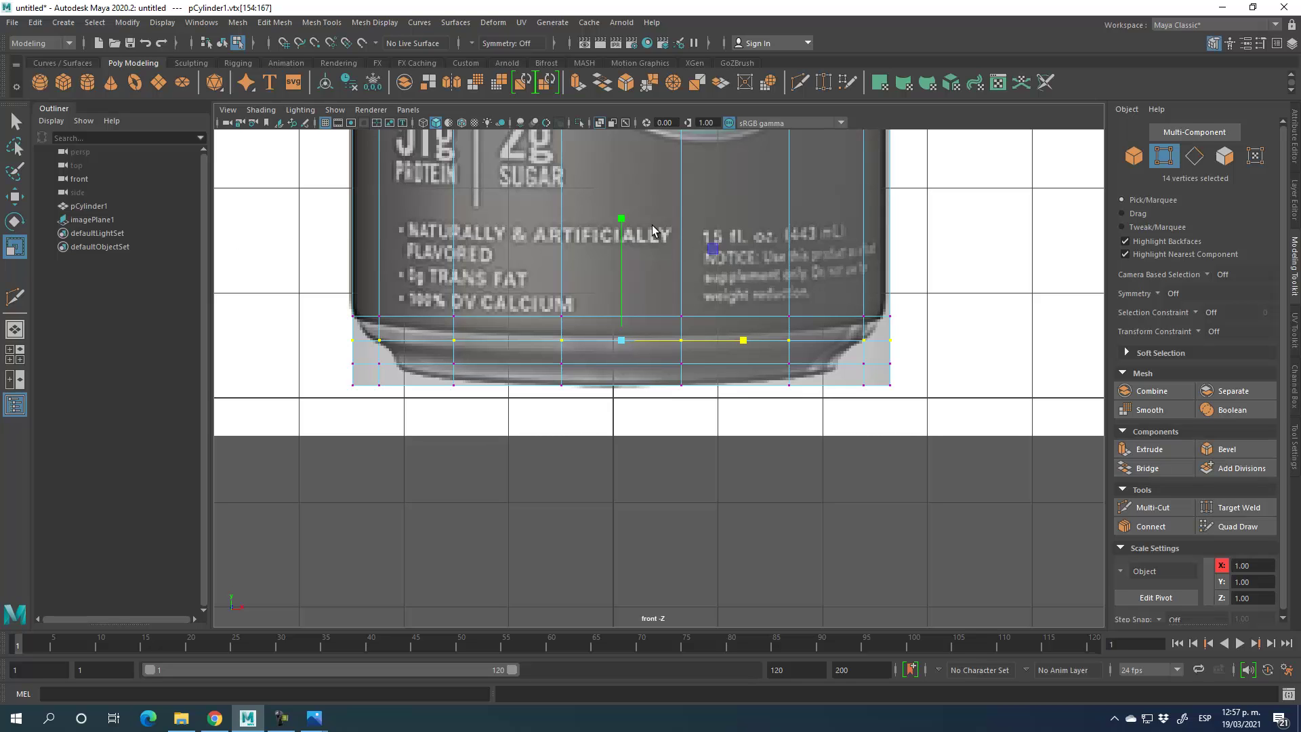
{"action": "left_click_drag", "start_coordinate": [715, 251], "coordinate": [700, 263]}
{"action": "left_click_drag", "start_coordinate": [332, 361], "coordinate": [1081, 448]}
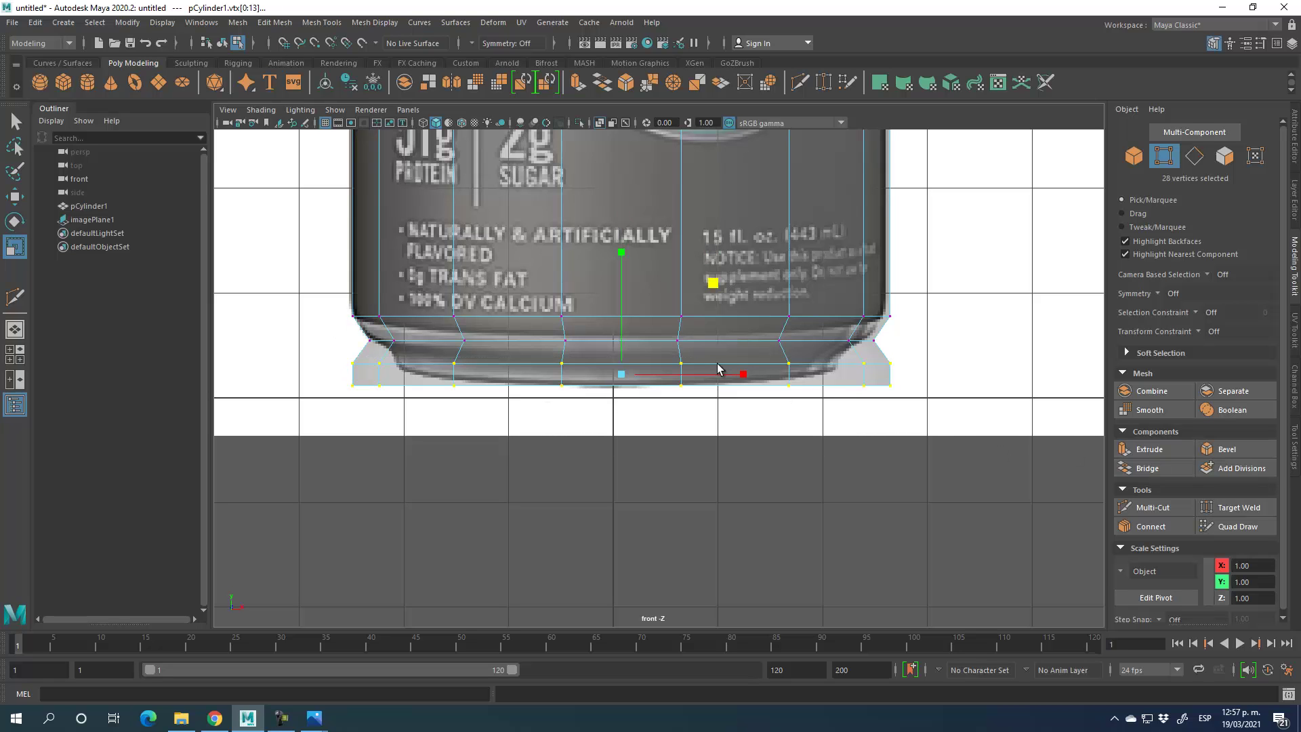
{"action": "left_click_drag", "start_coordinate": [620, 376], "coordinate": [548, 382]}
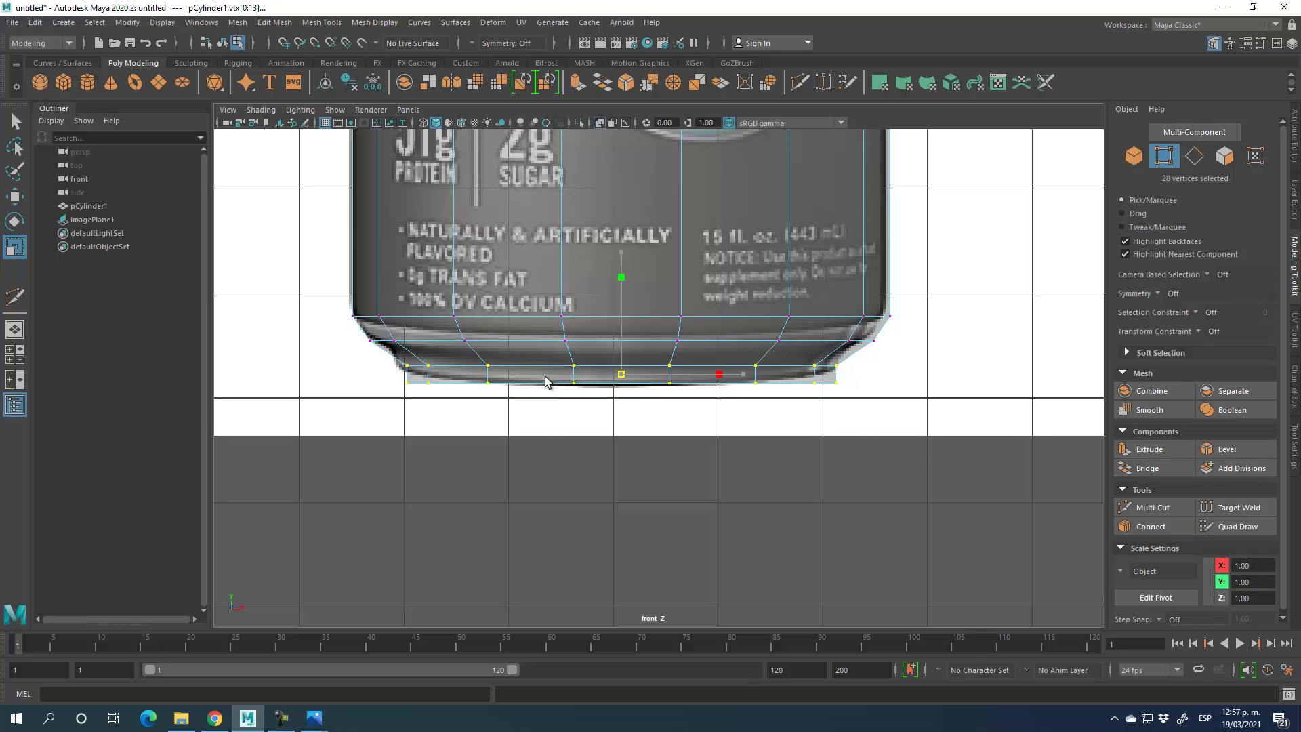
- Insert two more edge loops on the base taper, one above and one below the narrowed ring
{"action": "left_click", "coordinate": [1152, 507]}
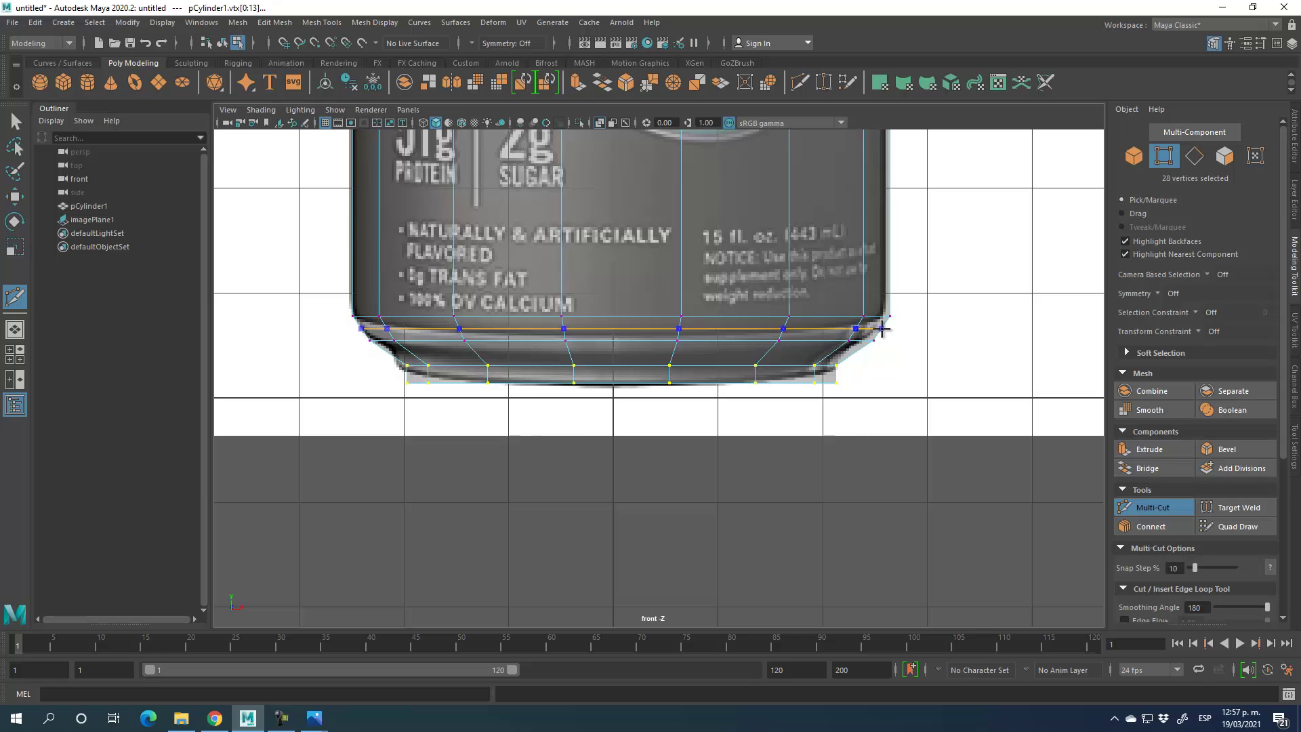
{"action": "left_click", "coordinate": [882, 328], "text": "ctrl"}
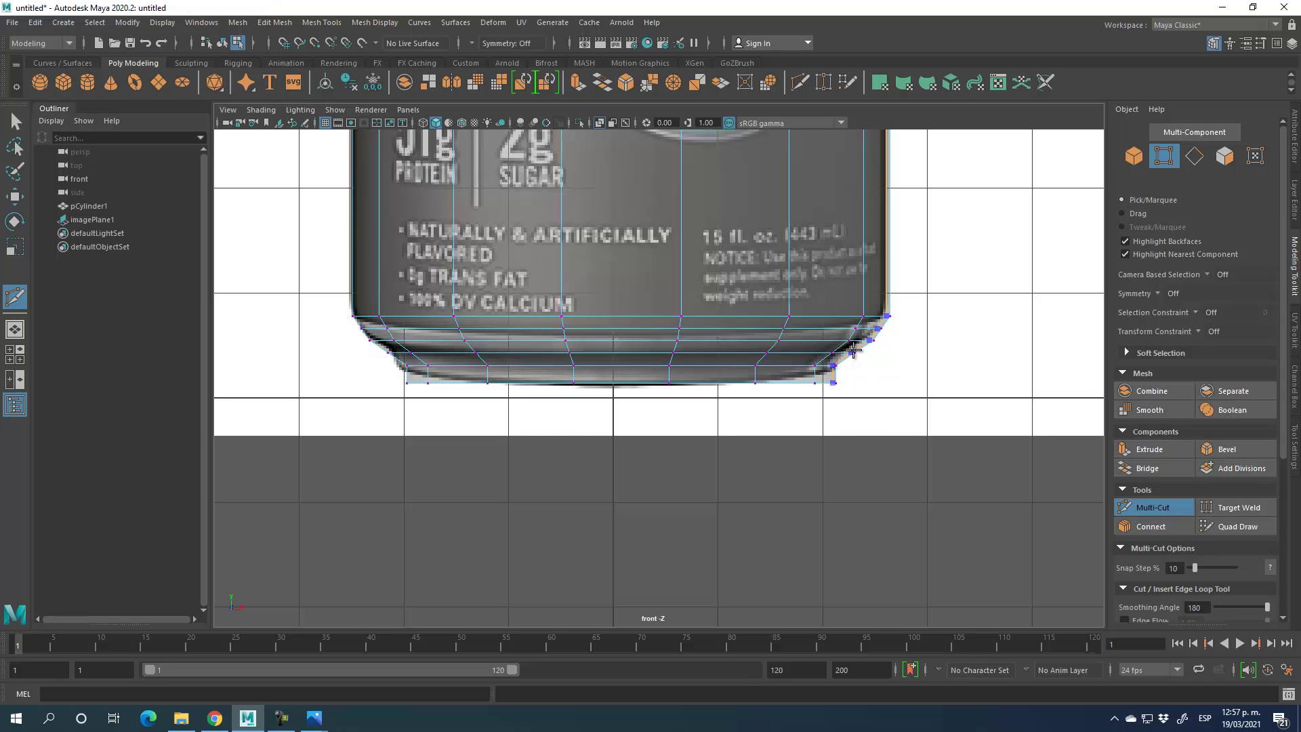
{"action": "left_click", "coordinate": [1165, 509]}
- Scale the upper added edge loop slightly outward and the lower one slightly inward to follow the pictured base curve
{"action": "left_click", "coordinate": [1198, 156]}
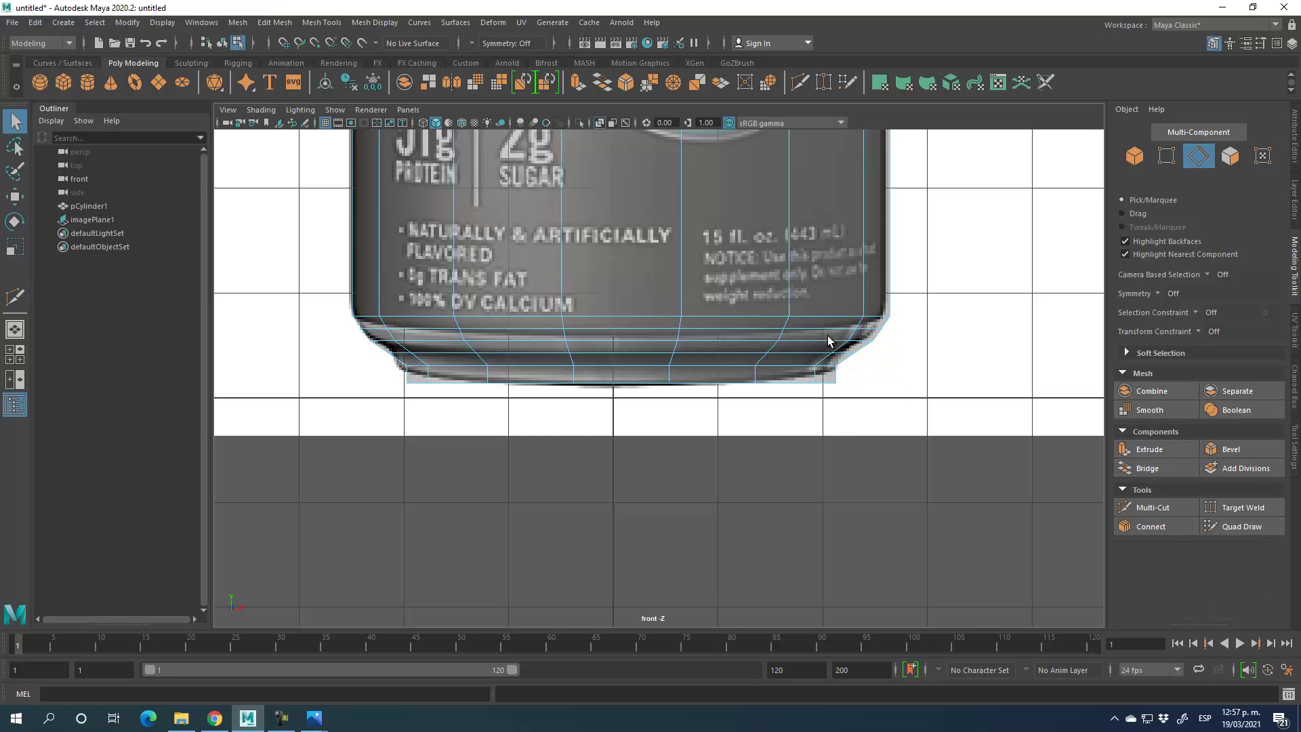
{"action": "left_click", "coordinate": [825, 332]}
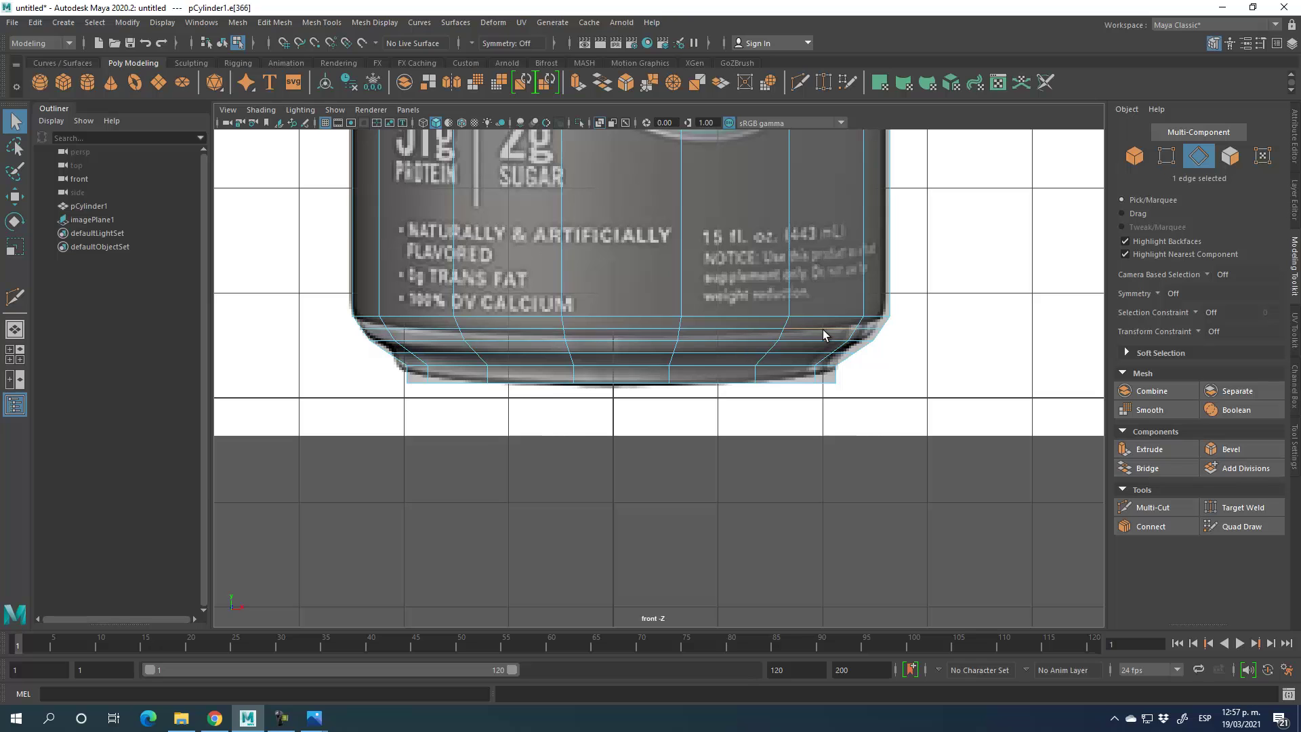
{"action": "left_click", "coordinate": [15, 249]}
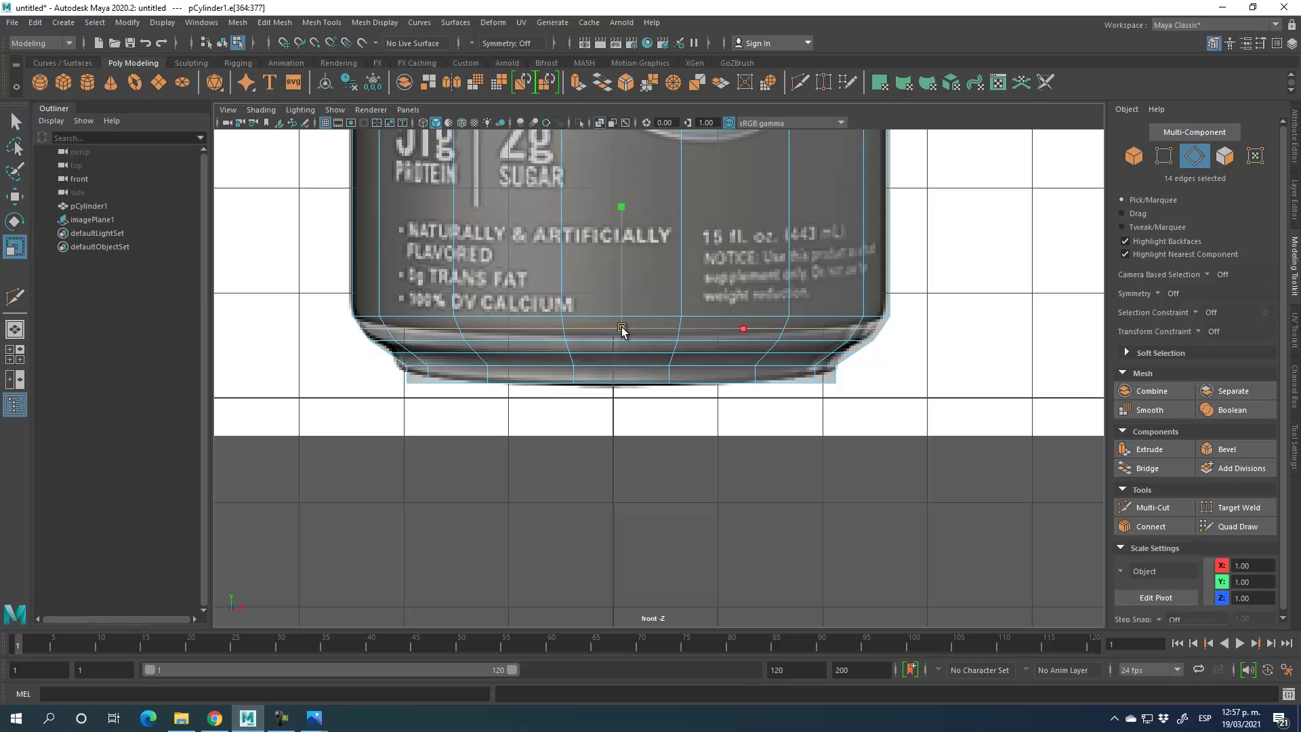
{"action": "left_click_drag", "start_coordinate": [624, 330], "coordinate": [609, 359]}
{"action": "double_click", "coordinate": [850, 354]}
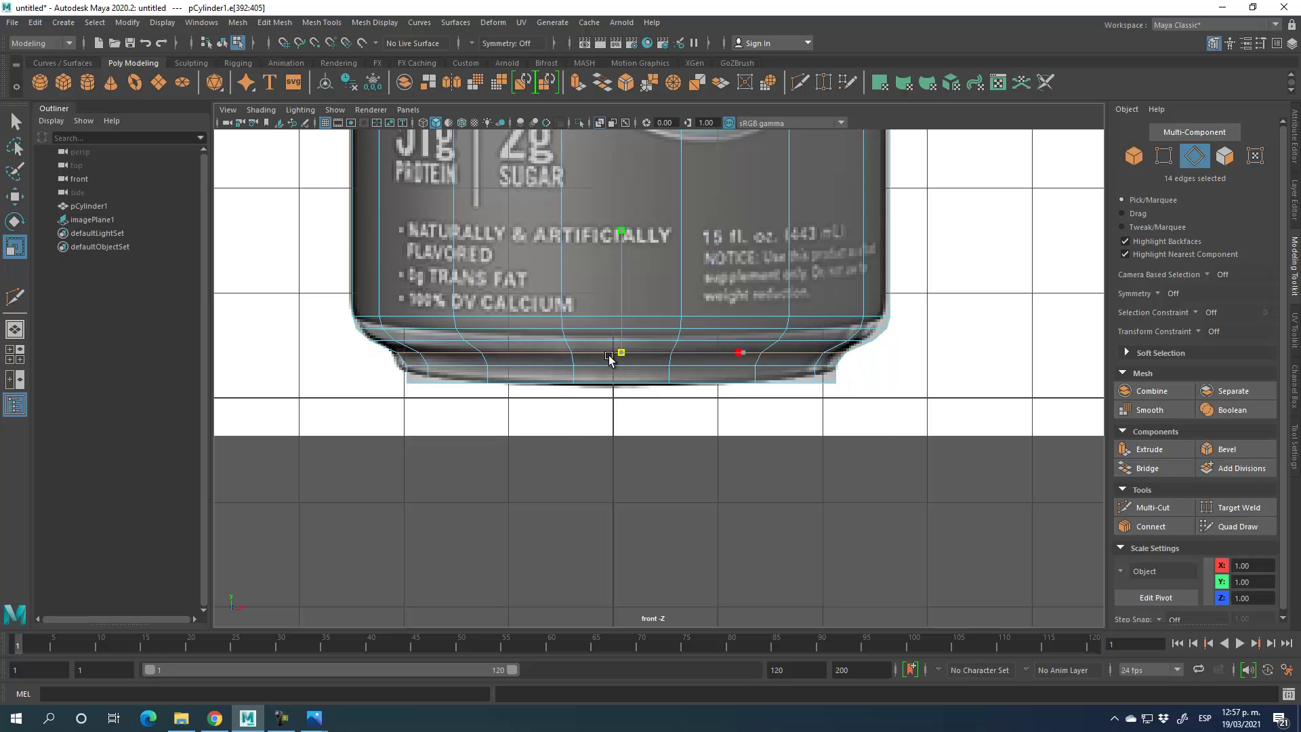
- Scale the bottom two vertex rings slightly outward to the pictured foot and return the can to object selection
{"action": "left_click", "coordinate": [1163, 155]}
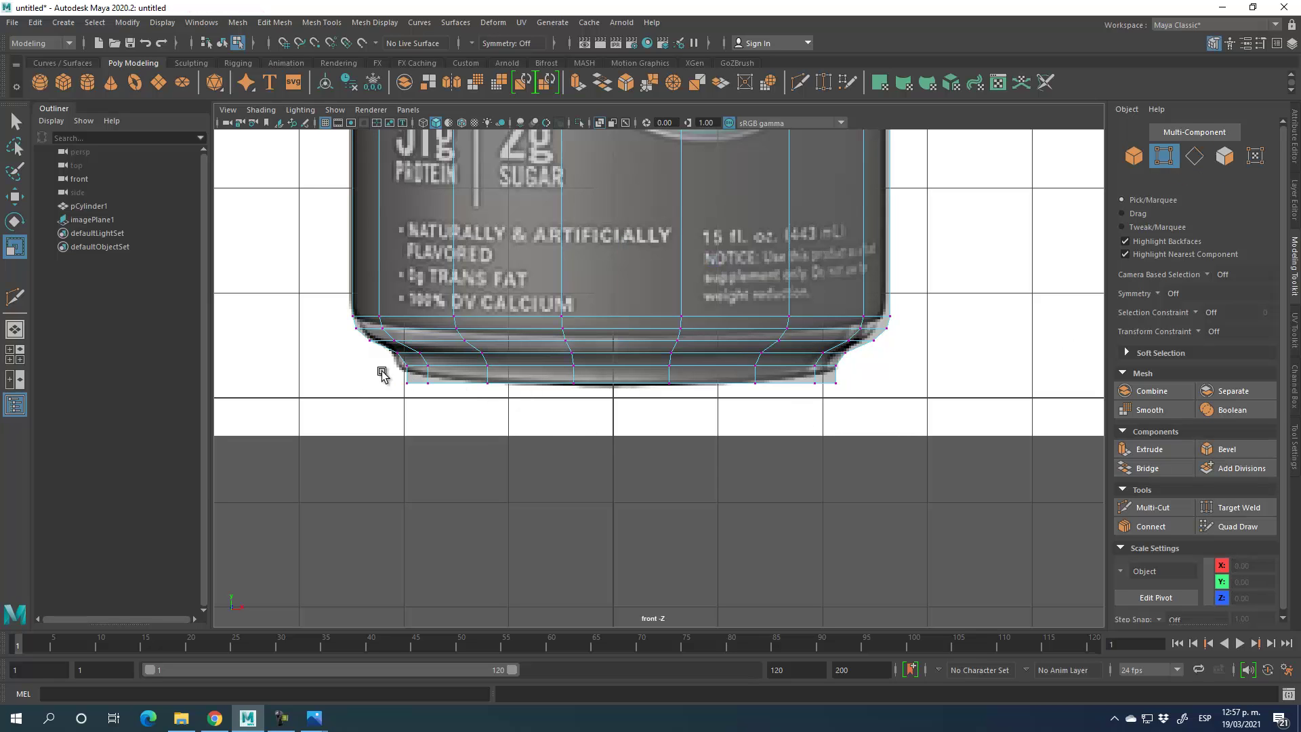
{"action": "left_click_drag", "start_coordinate": [401, 362], "coordinate": [990, 472]}
{"action": "left_click_drag", "start_coordinate": [626, 376], "coordinate": [627, 378]}
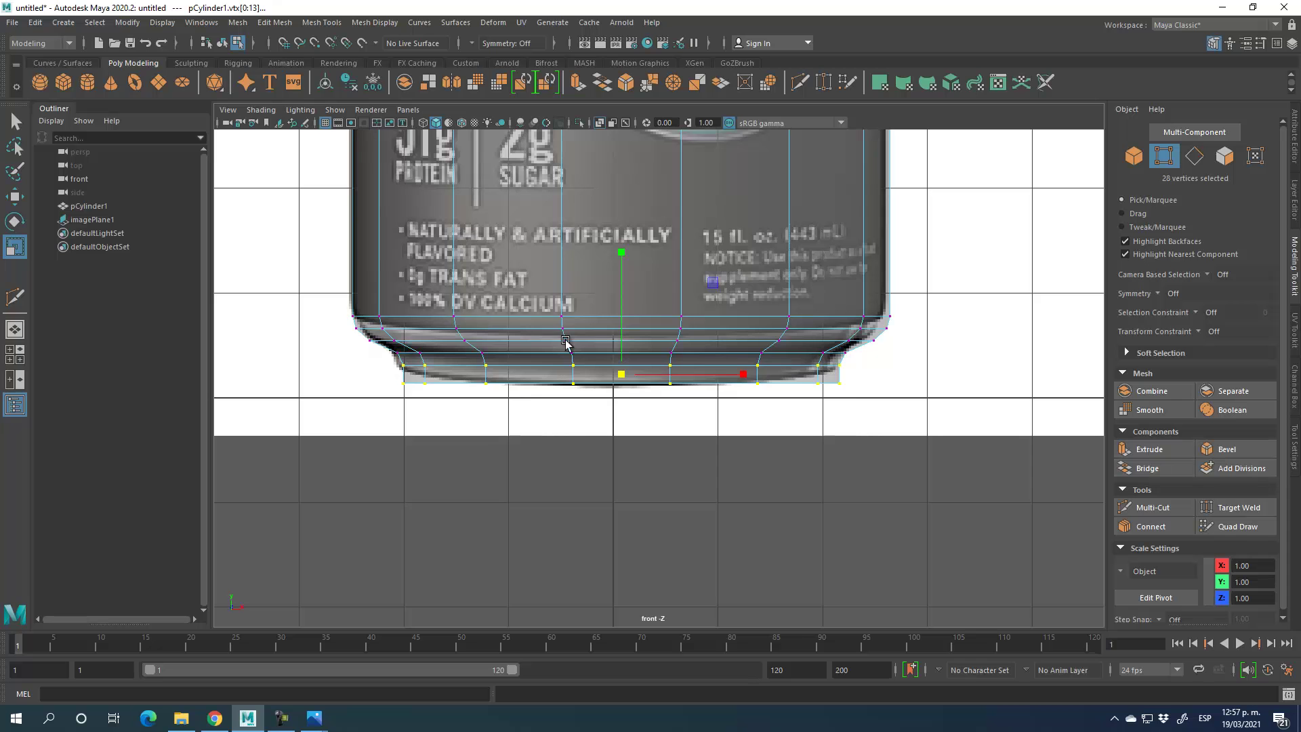
{"action": "left_click", "coordinate": [1144, 161]}
- Examine the reshaped can and its base in the side, top and perspective views
{"action": "scroll", "coordinate": [613, 379], "scroll_direction": "down", "scroll_amount": 5}
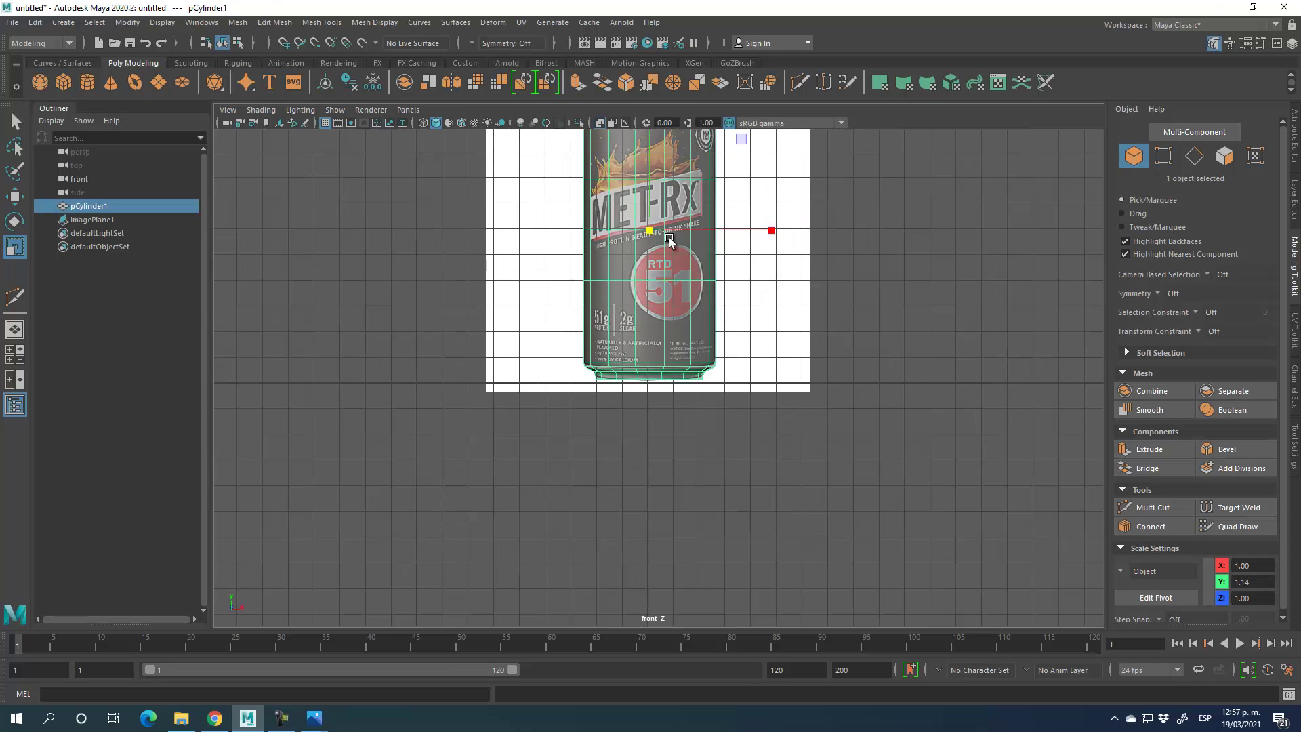
{"action": "key", "text": "space"}
{"action": "key", "text": "space"}
{"action": "key", "text": "space"}
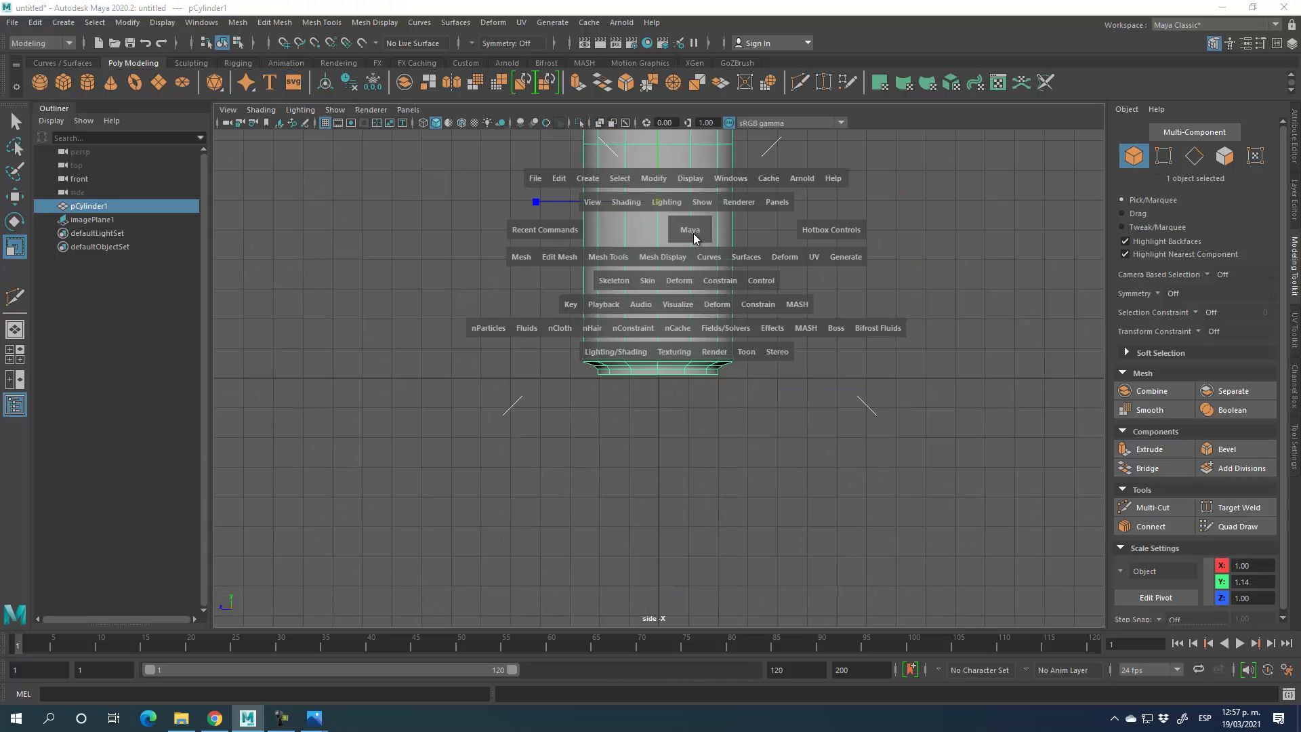
{"action": "key", "text": "space"}
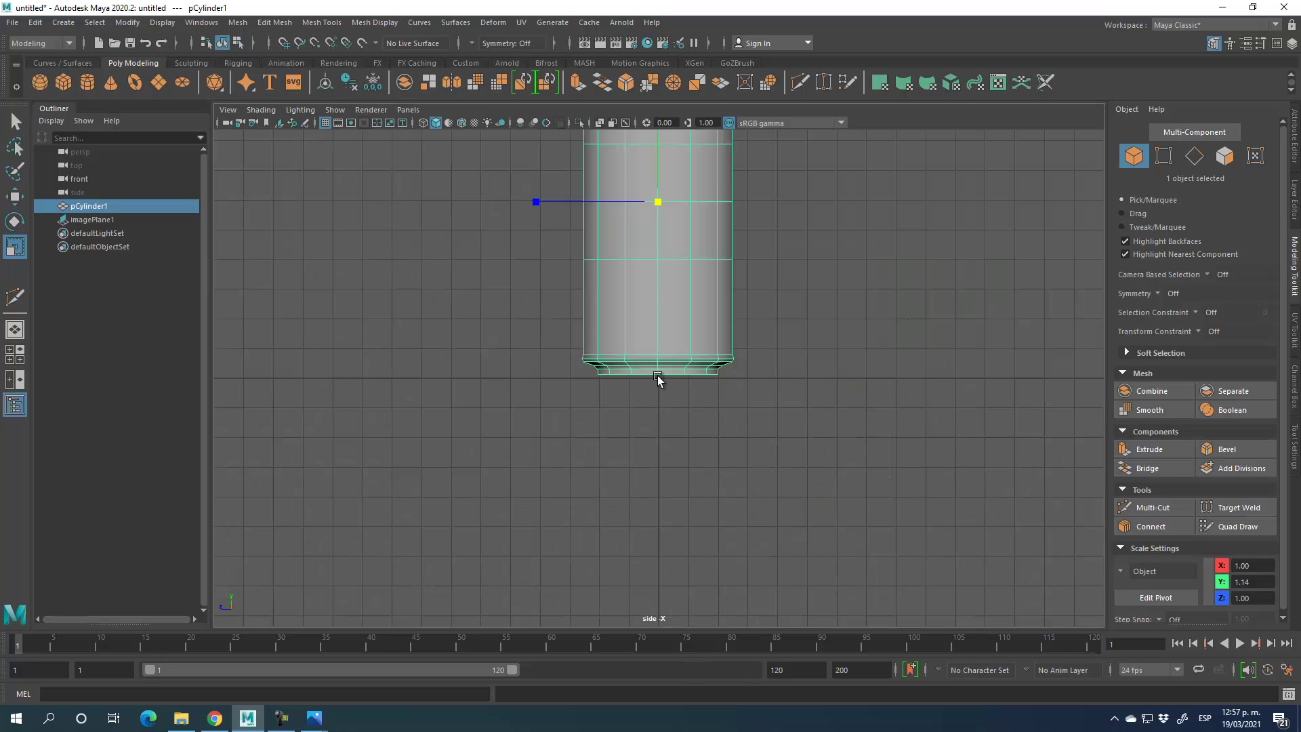
{"action": "scroll", "coordinate": [647, 357], "scroll_direction": "up", "scroll_amount": 3}
{"action": "scroll", "coordinate": [511, 329], "scroll_direction": "down", "scroll_amount": 6}
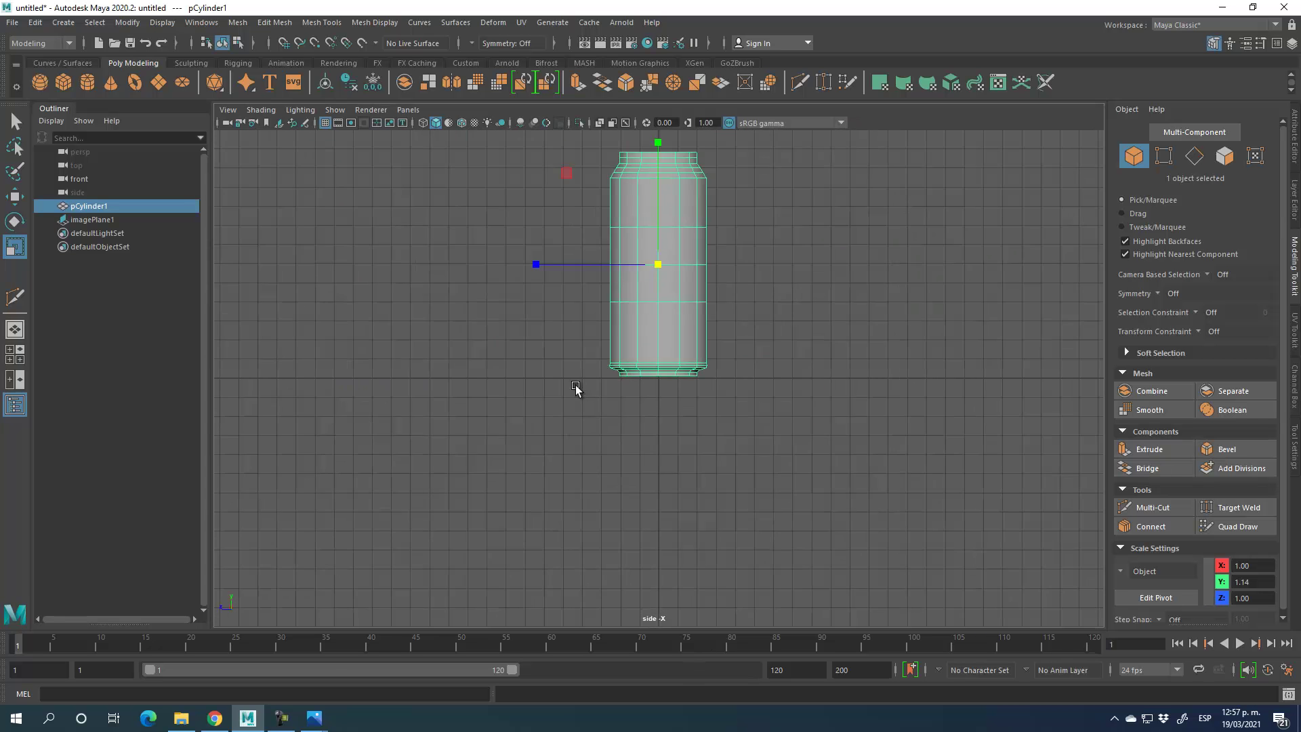
{"action": "key", "text": "space"}
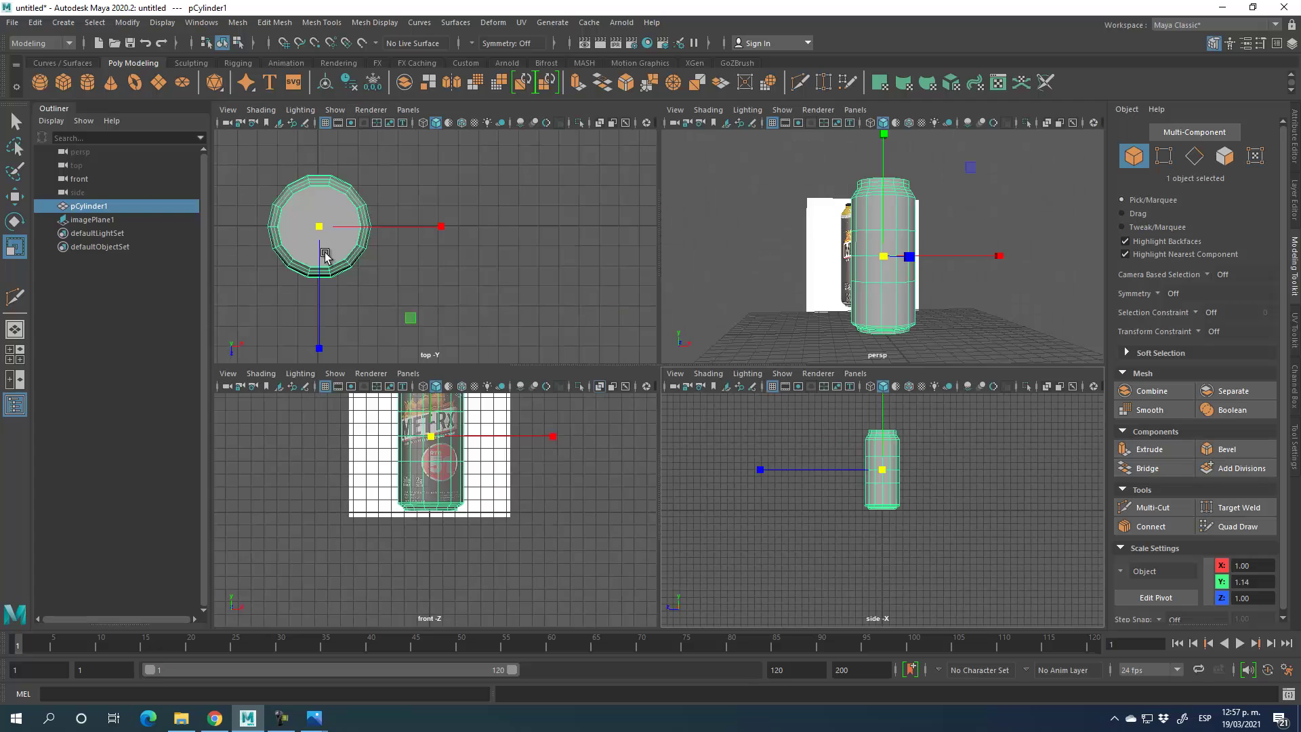
{"action": "key", "text": "space"}
{"action": "middle_click_drag", "start_coordinate": [561, 165], "coordinate": [663, 149], "text": "alt"}
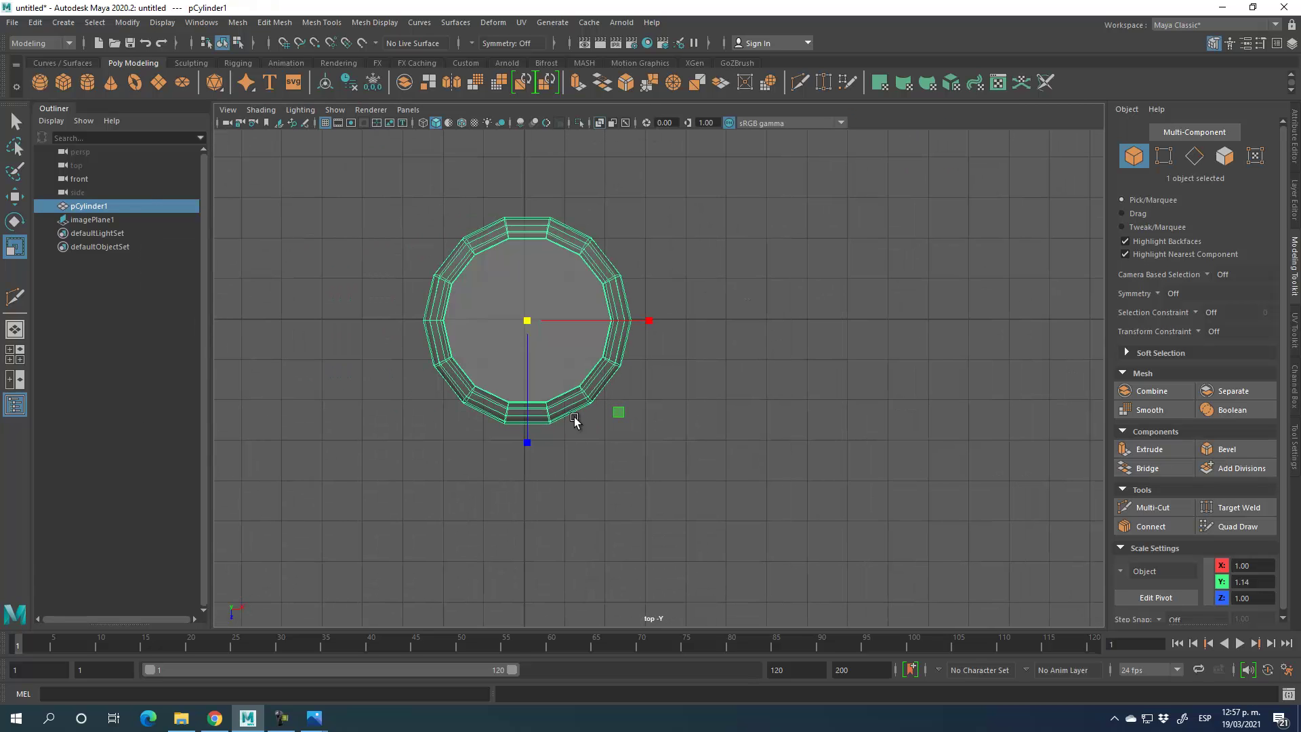
{"action": "scroll", "coordinate": [512, 349], "scroll_direction": "up", "scroll_amount": 3}
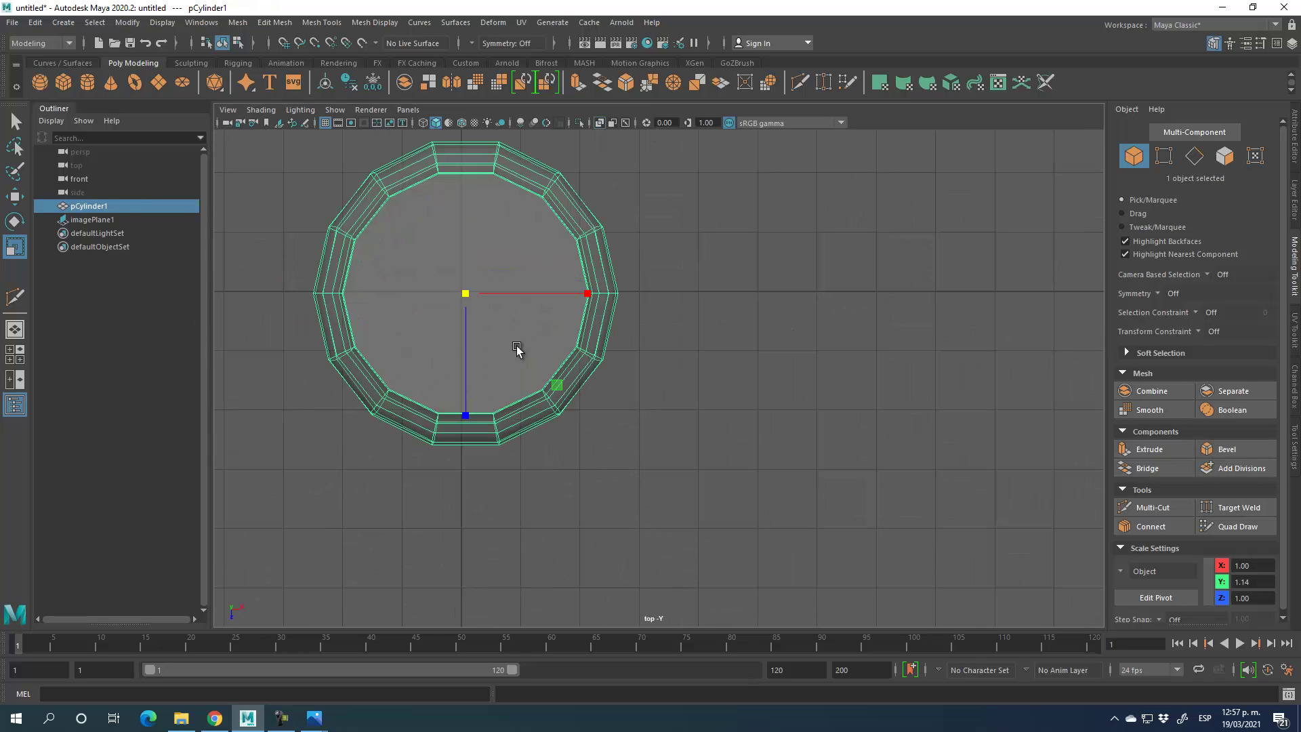
{"action": "key", "text": "space"}
{"action": "key", "text": "space"}
{"action": "left_click_drag", "start_coordinate": [906, 305], "coordinate": [795, 472], "text": "alt"}
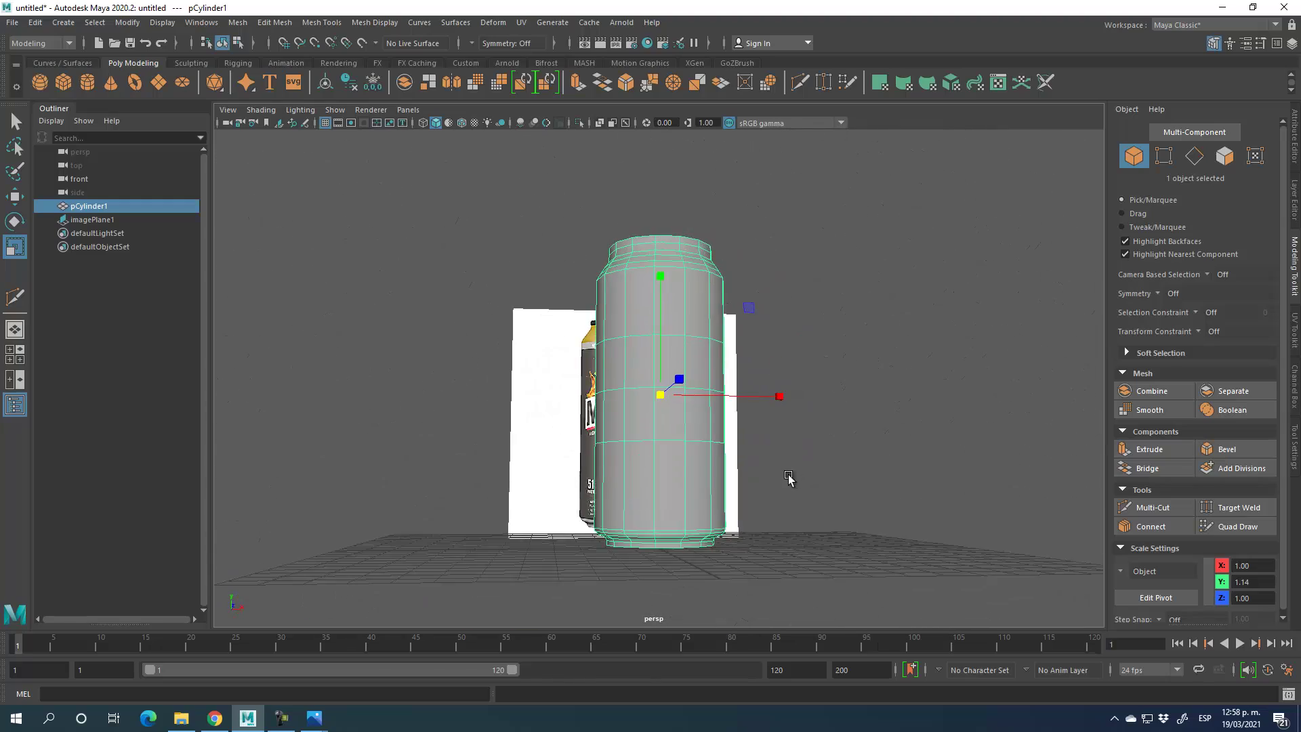
- In the side view, narrow the two protruding vertex rings above the base along Z to line up with the can body, and return to object selection
{"action": "key", "text": "space"}
{"action": "key", "text": "space"}
{"action": "scroll", "coordinate": [656, 401], "scroll_direction": "up", "scroll_amount": 10}
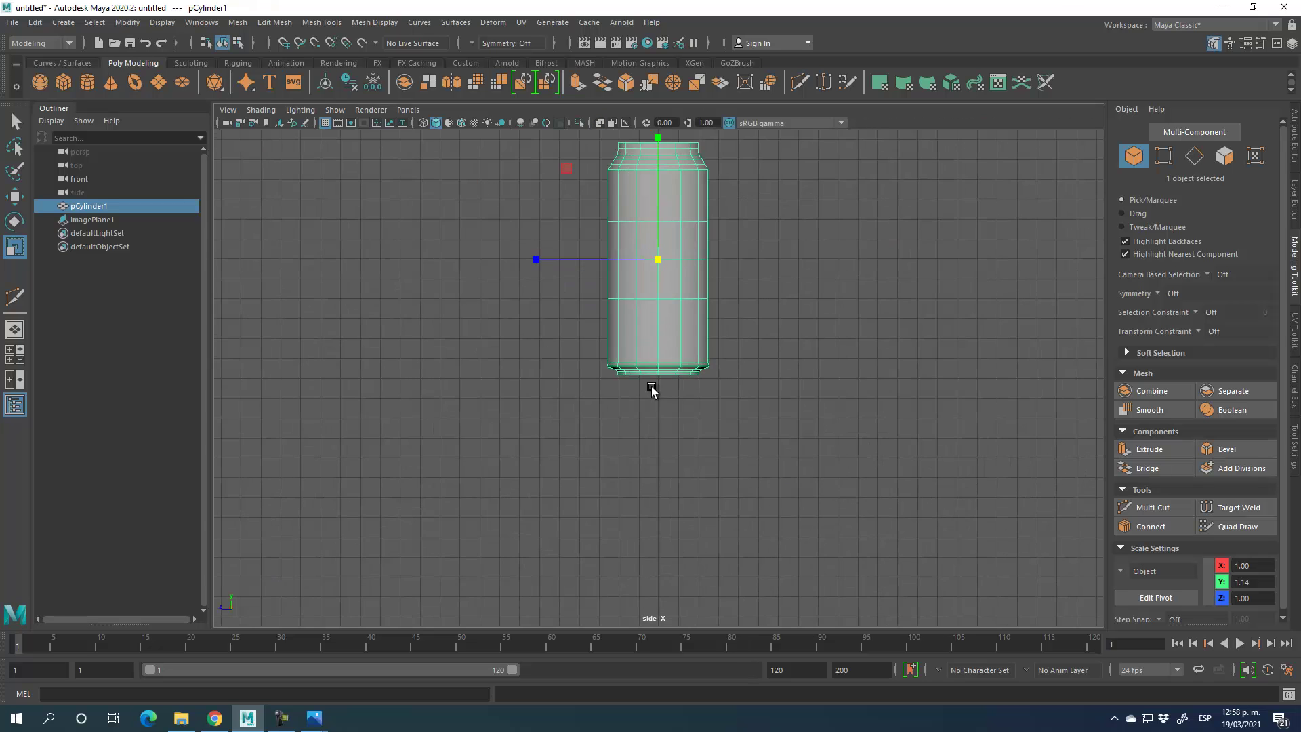
{"action": "scroll", "coordinate": [813, 400], "scroll_direction": "up", "scroll_amount": 1}
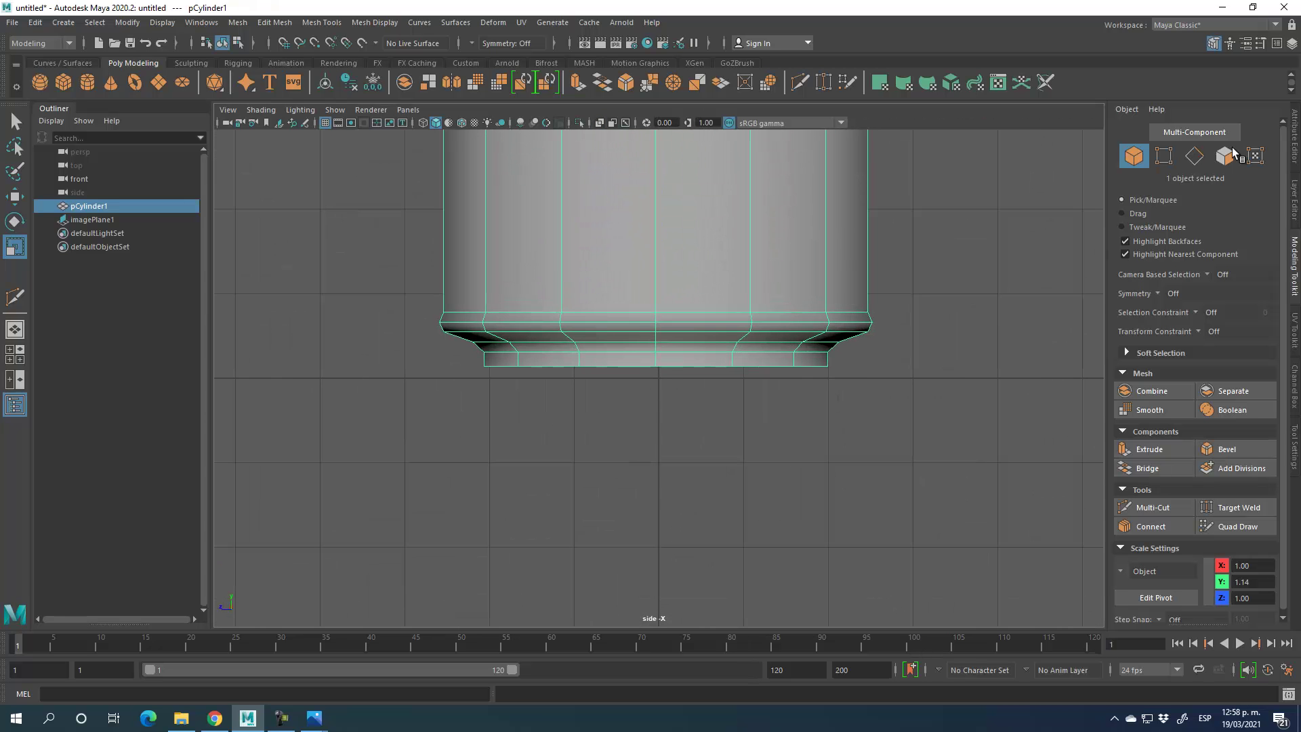
{"action": "left_click", "coordinate": [1163, 156]}
{"action": "left_click_drag", "start_coordinate": [428, 312], "coordinate": [990, 339]}
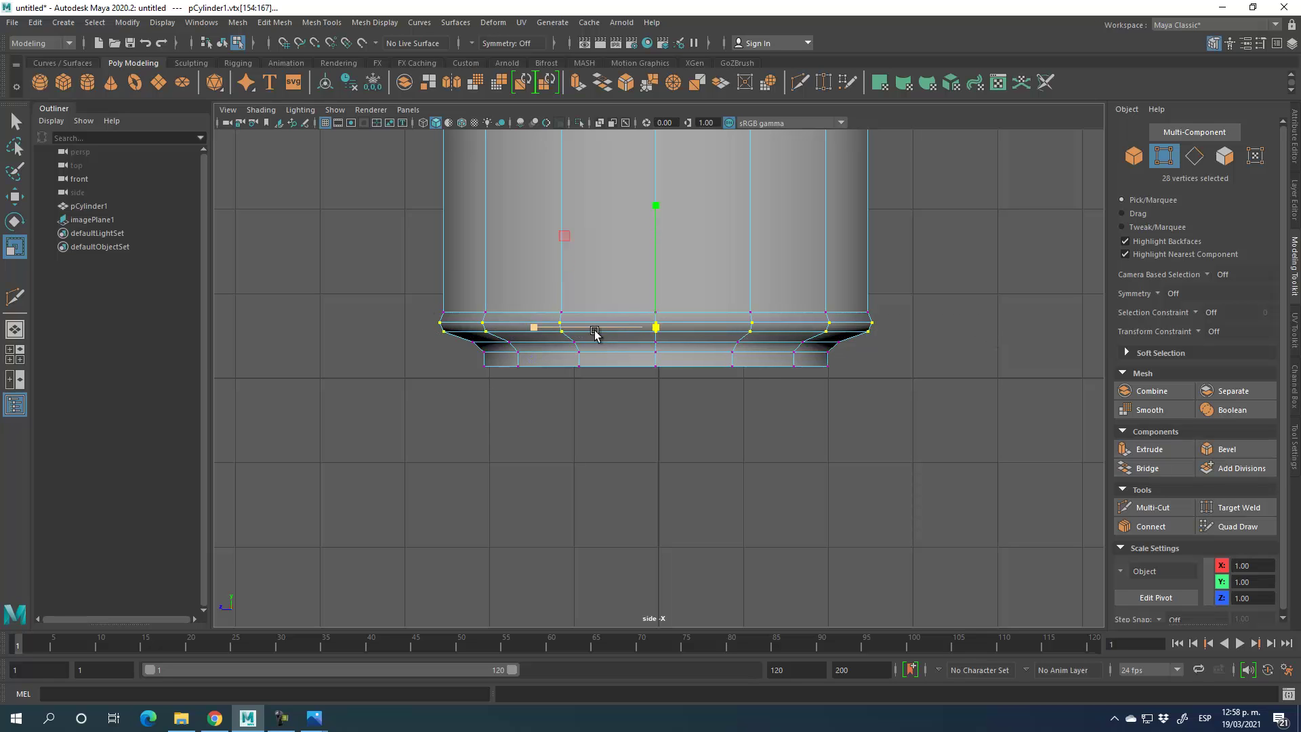
{"action": "left_click_drag", "start_coordinate": [535, 330], "coordinate": [447, 331]}
{"action": "left_click_drag", "start_coordinate": [533, 327], "coordinate": [537, 330]}
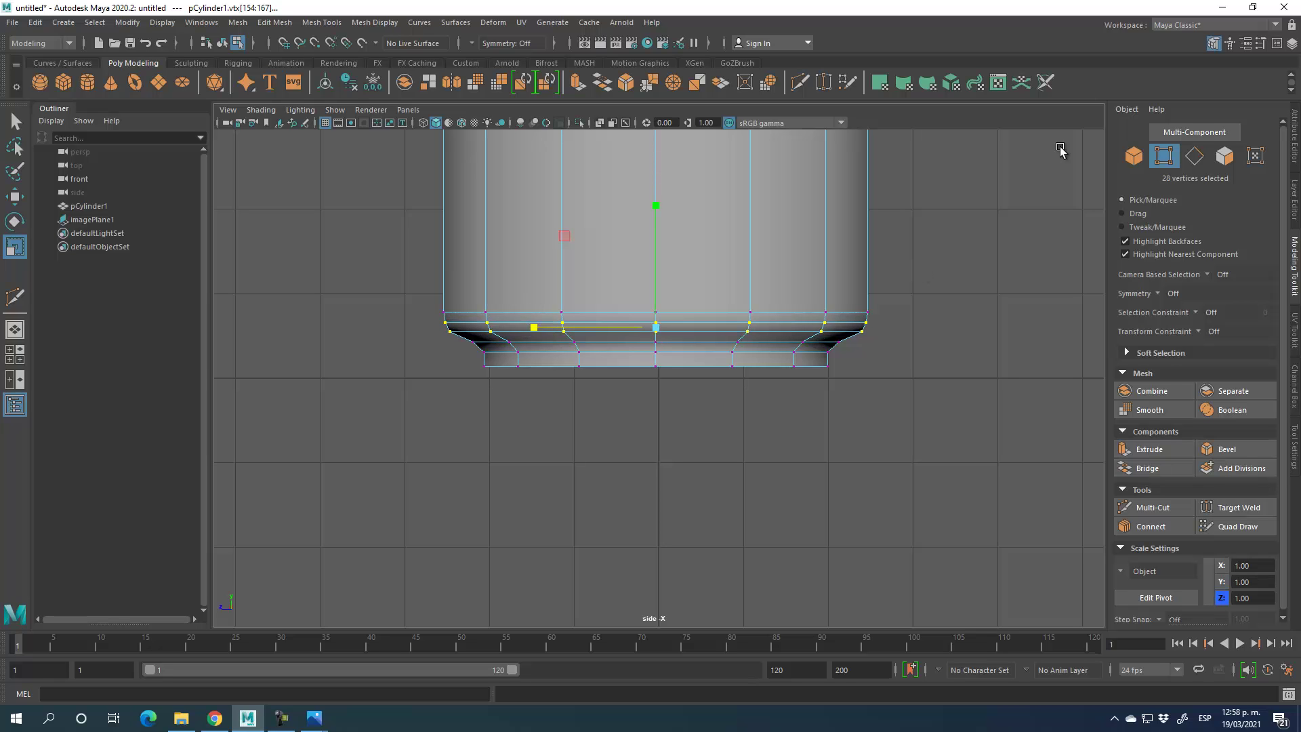
{"action": "left_click", "coordinate": [1134, 156]}
- Hide the grid in the perspective view and examine the can's base from underneath
{"action": "key", "text": "space"}
{"action": "right_click_drag", "start_coordinate": [872, 282], "coordinate": [806, 330], "text": "alt"}
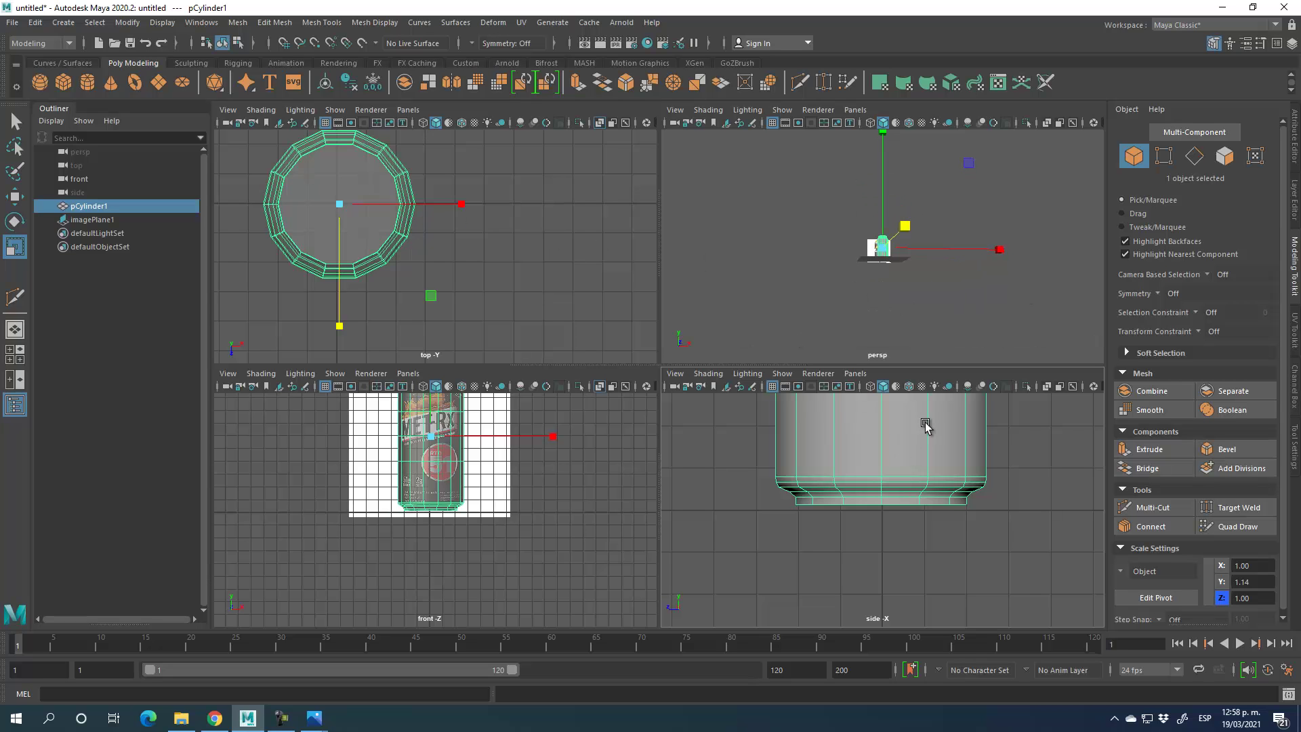
{"action": "scroll", "coordinate": [410, 531], "scroll_direction": "up", "scroll_amount": 5}
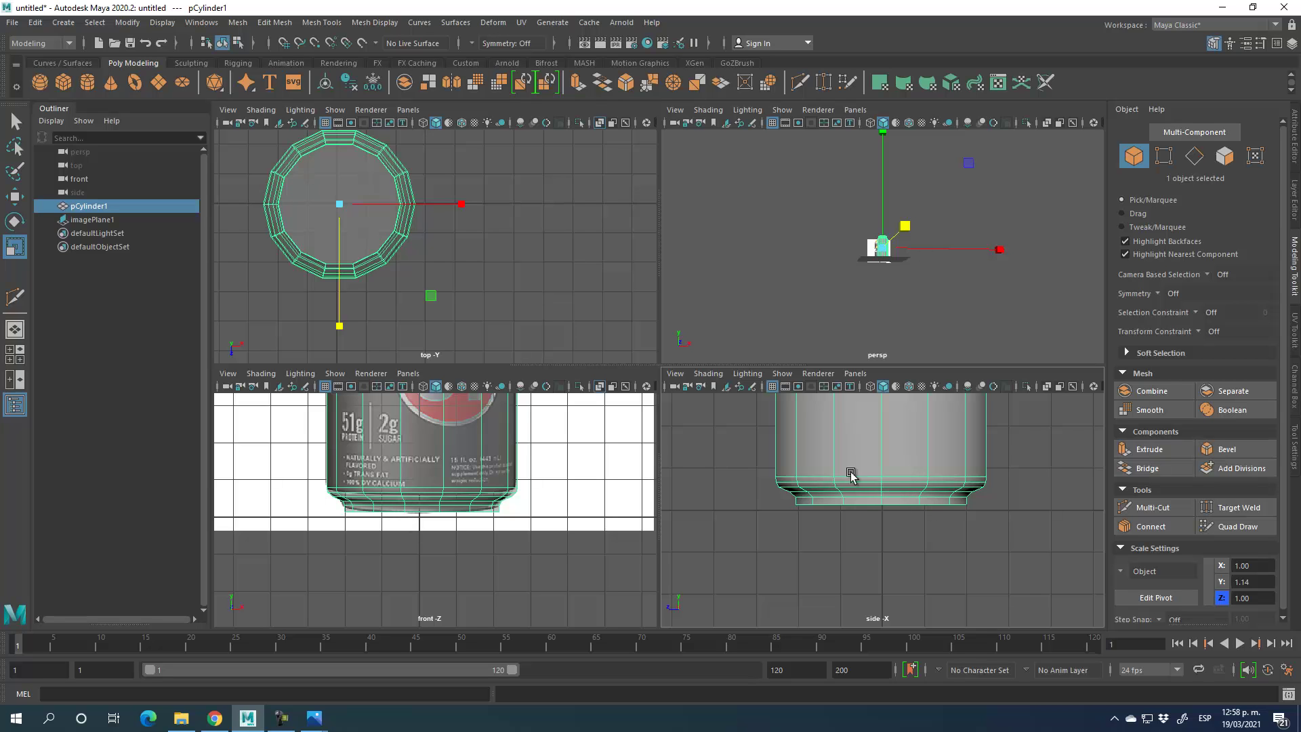
{"action": "key", "text": "space"}
{"action": "left_click_drag", "start_coordinate": [668, 362], "coordinate": [750, 600], "text": "alt"}
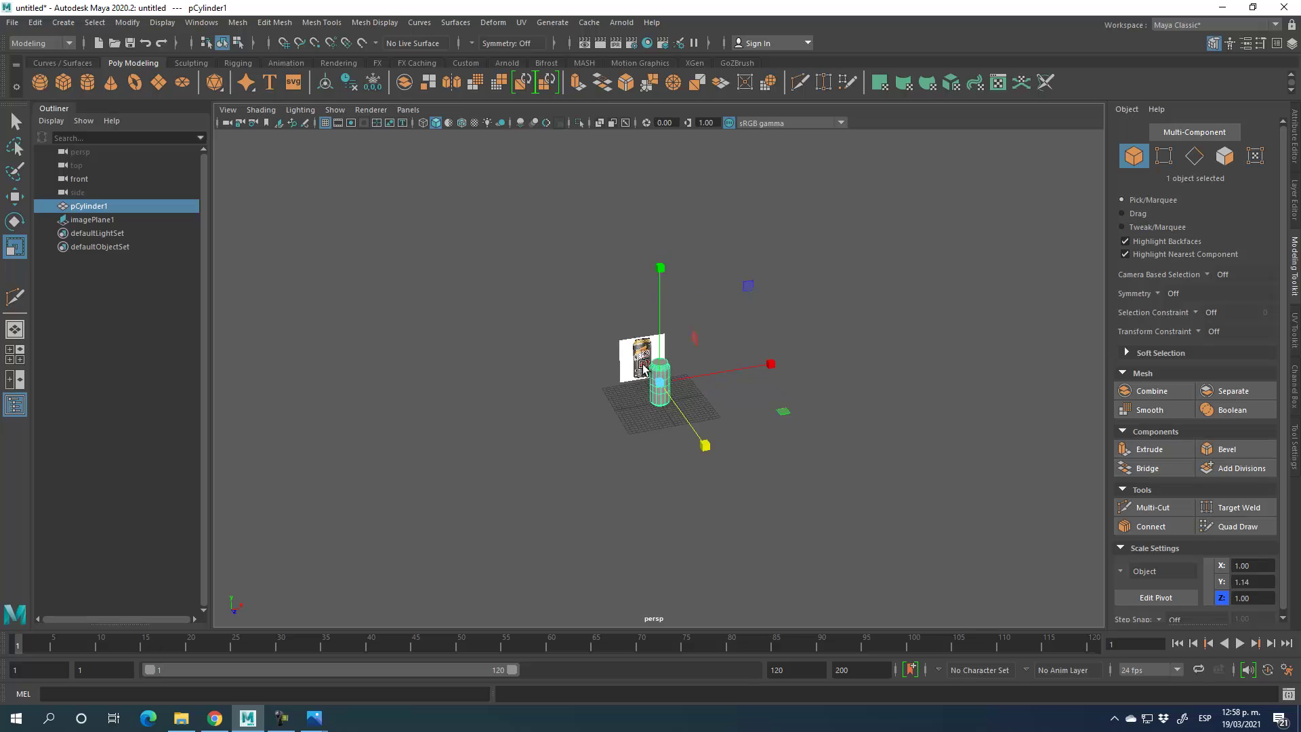
{"action": "scroll", "coordinate": [691, 528], "scroll_direction": "up", "scroll_amount": 5}
{"action": "right_click_drag", "start_coordinate": [695, 534], "coordinate": [779, 505], "text": "alt"}
{"action": "left_click_drag", "start_coordinate": [874, 494], "coordinate": [859, 366], "text": "alt"}
{"action": "left_click", "coordinate": [325, 123]}
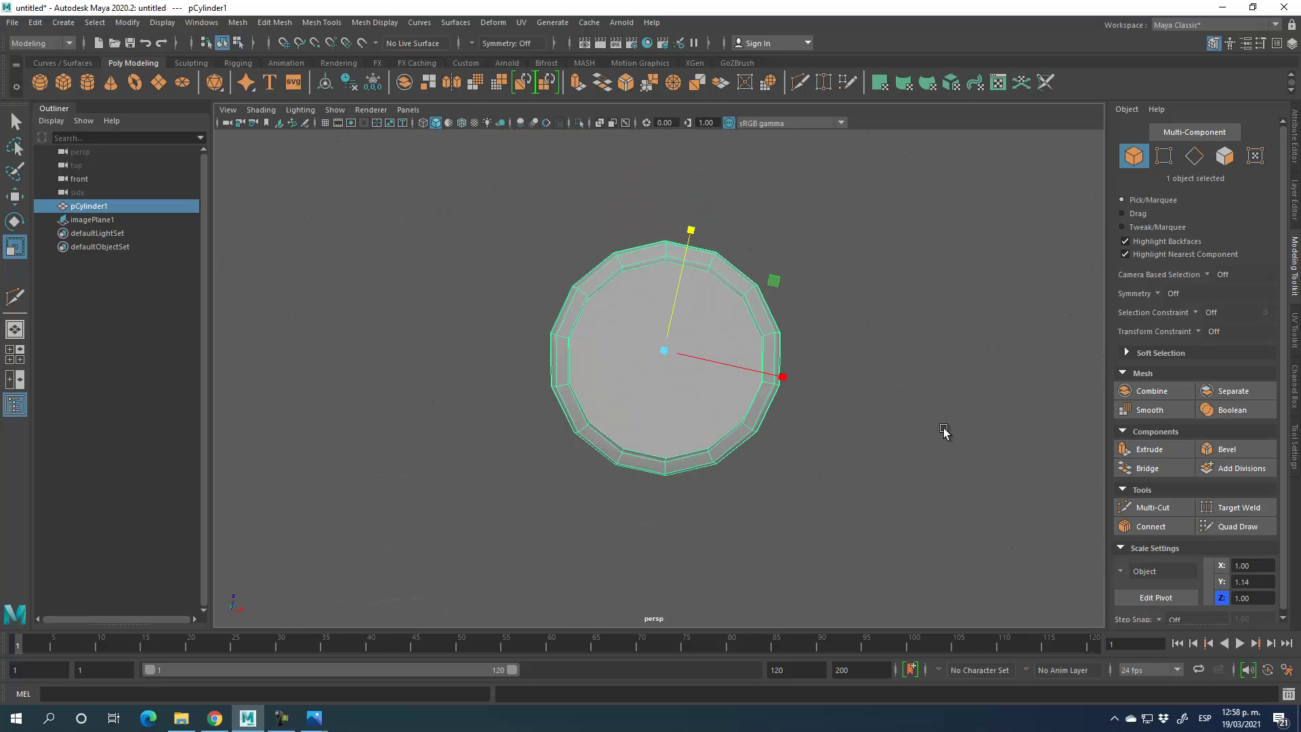
{"action": "left_click_drag", "start_coordinate": [929, 400], "coordinate": [918, 474], "text": "alt"}
{"action": "middle_click_drag", "start_coordinate": [872, 510], "coordinate": [862, 346], "text": "alt"}
{"action": "left_click_drag", "start_coordinate": [781, 381], "coordinate": [793, 386], "text": "alt"}
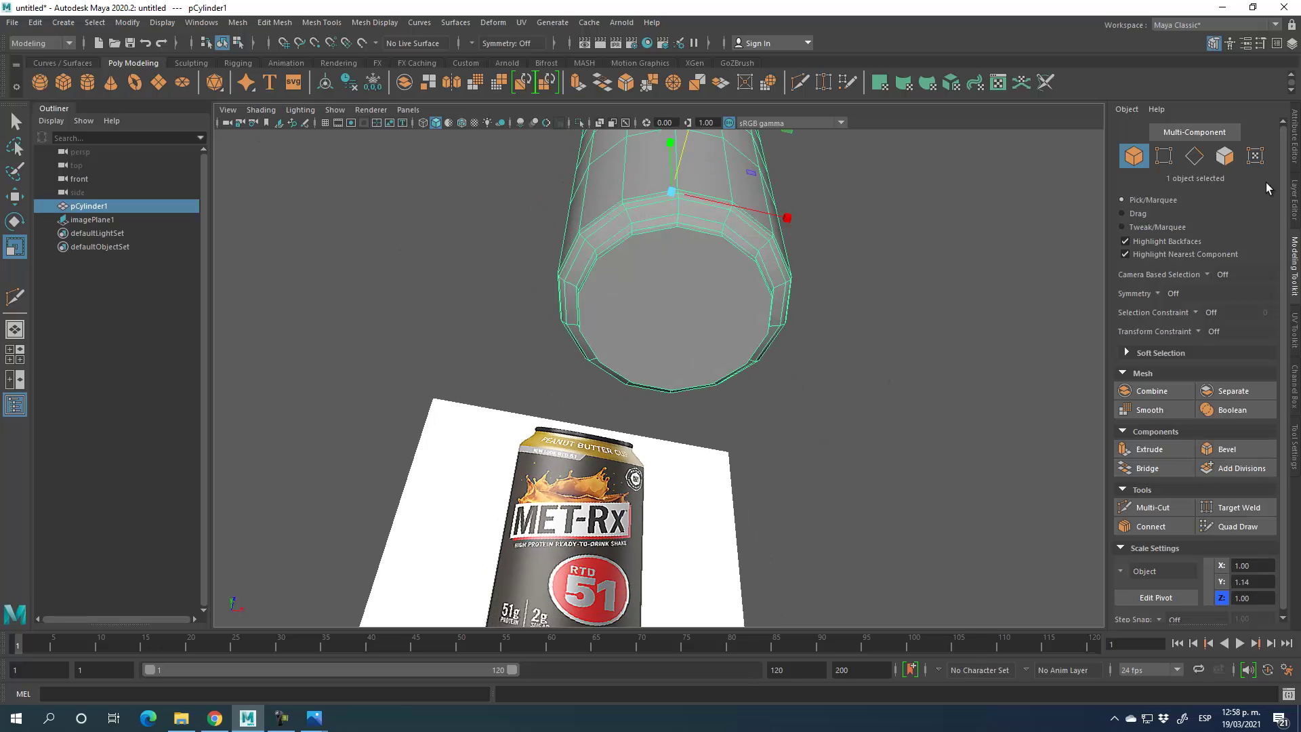
- Extrude the can's bottom face with a thickness of 0 and scale the new face slightly inward
{"action": "left_click", "coordinate": [1224, 157]}
{"action": "left_click", "coordinate": [715, 316]}
{"action": "left_click", "coordinate": [1149, 448]}
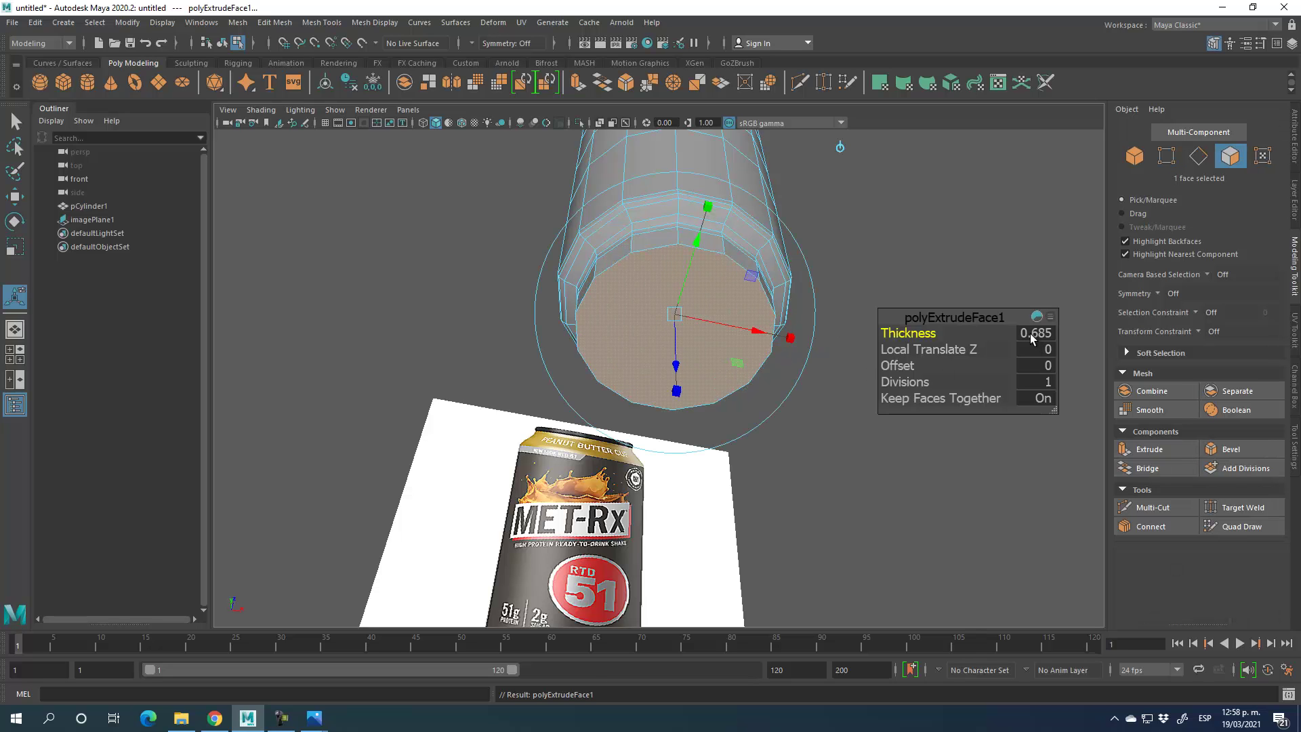
{"action": "key", "text": "Return"}
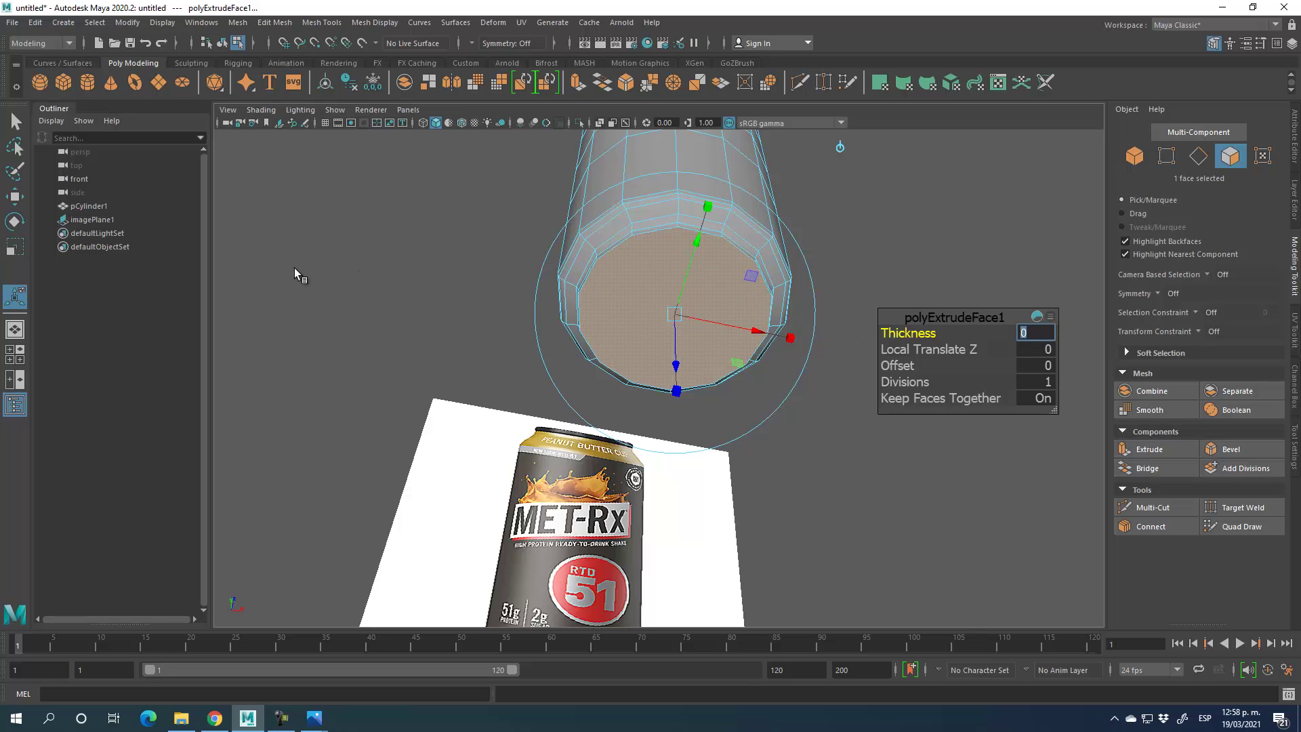
{"action": "left_click", "coordinate": [14, 250]}
{"action": "left_click_drag", "start_coordinate": [677, 315], "coordinate": [656, 316]}
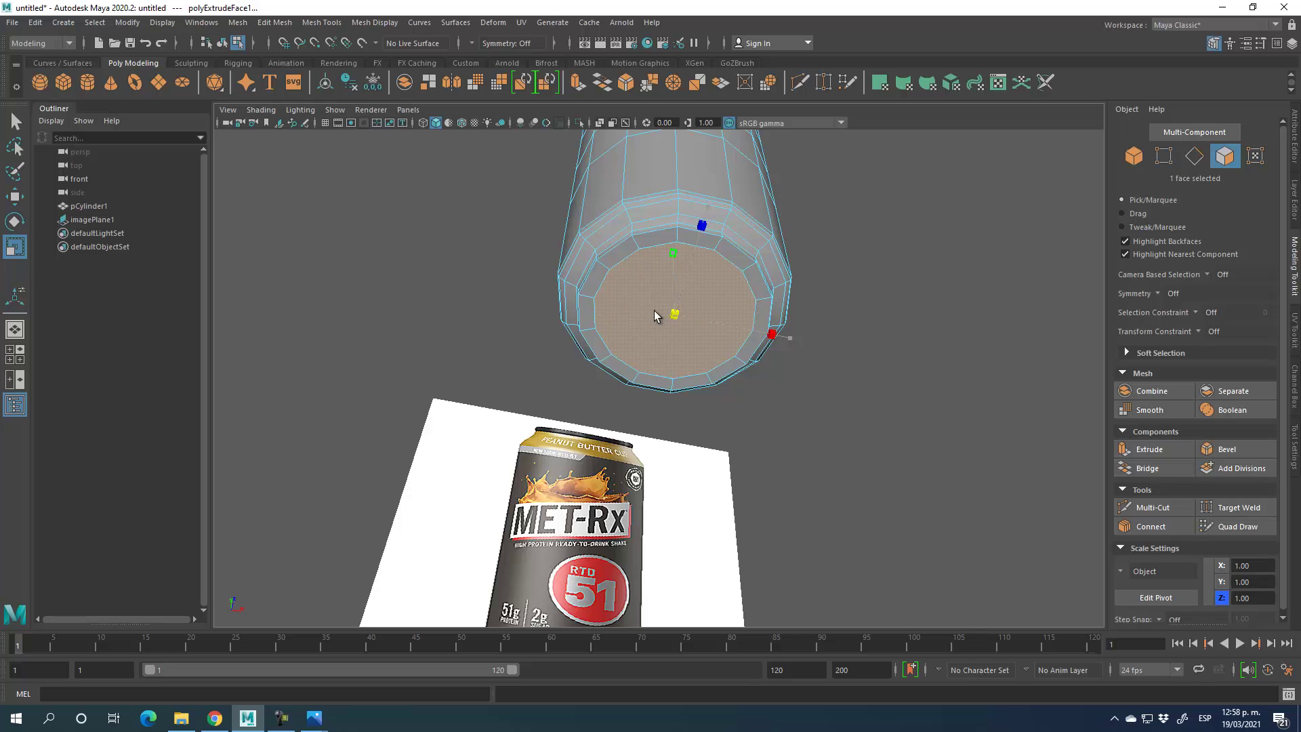
- Extrude the inset bottom face into the can with a thickness of -1.015 and scale it down
{"action": "left_click", "coordinate": [1149, 450]}
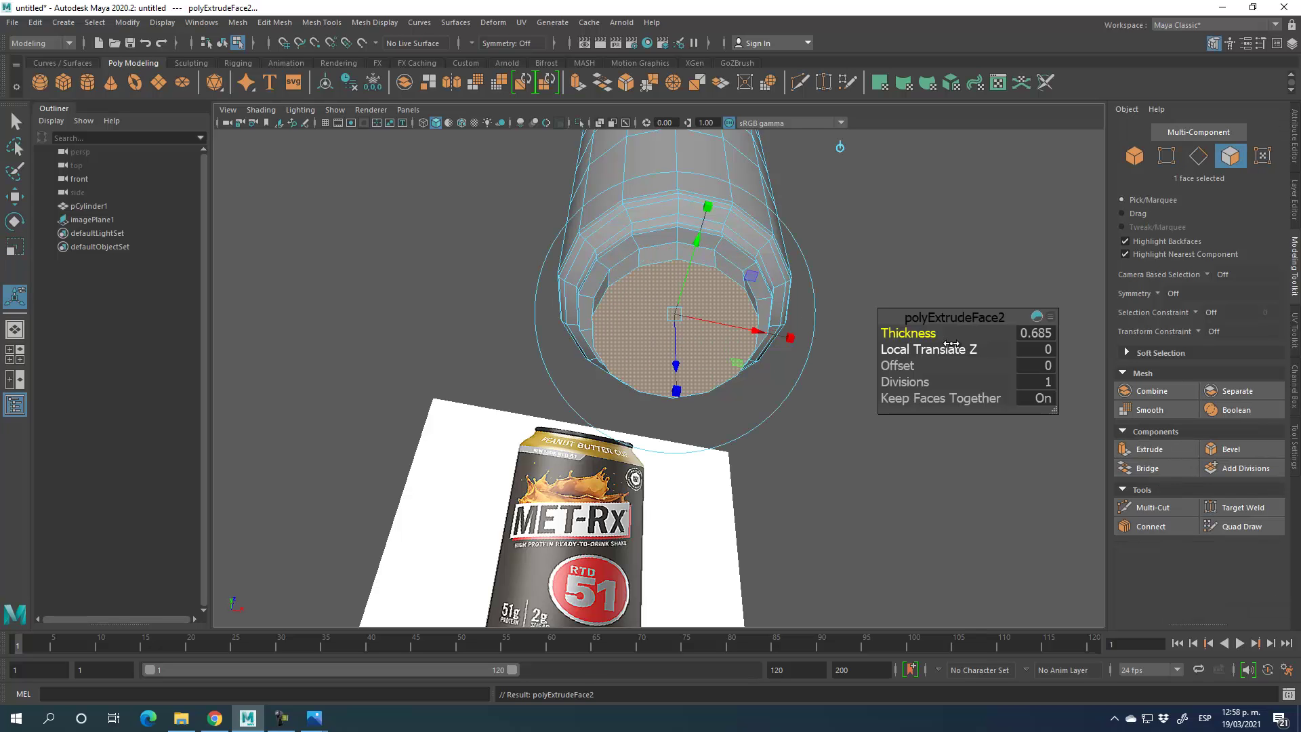
{"action": "left_click_drag", "start_coordinate": [975, 333], "coordinate": [911, 332]}
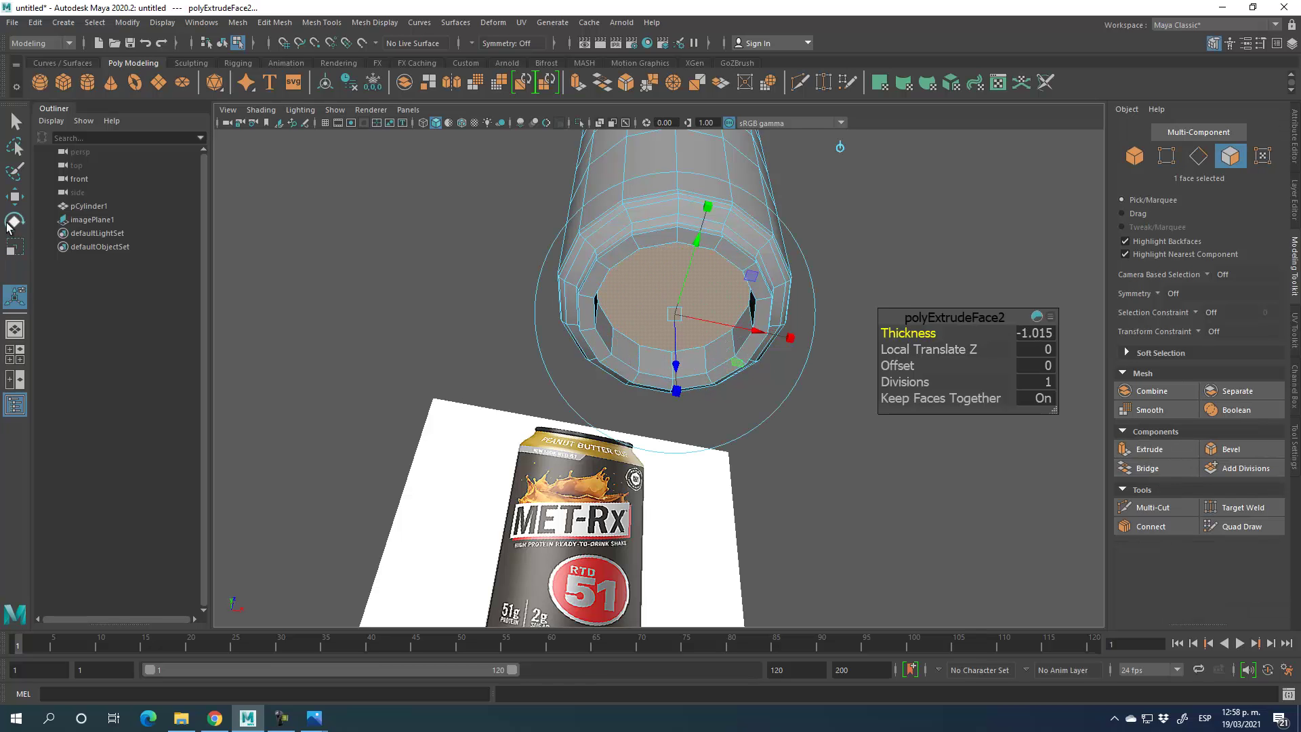
{"action": "left_click", "coordinate": [16, 245]}
{"action": "left_click_drag", "start_coordinate": [671, 291], "coordinate": [640, 291]}
- Move the recessed base face along Y to adjust the depth of the hollow
{"action": "left_click", "coordinate": [15, 196]}
{"action": "mouse_move", "coordinate": [750, 324]}
{"action": "left_mouse_down", "text": "alt"}
{"action": "mouse_move", "coordinate": [750, 340]}
{"action": "mouse_move", "coordinate": [738, 314]}
{"action": "left_mouse_up", "text": "alt"}
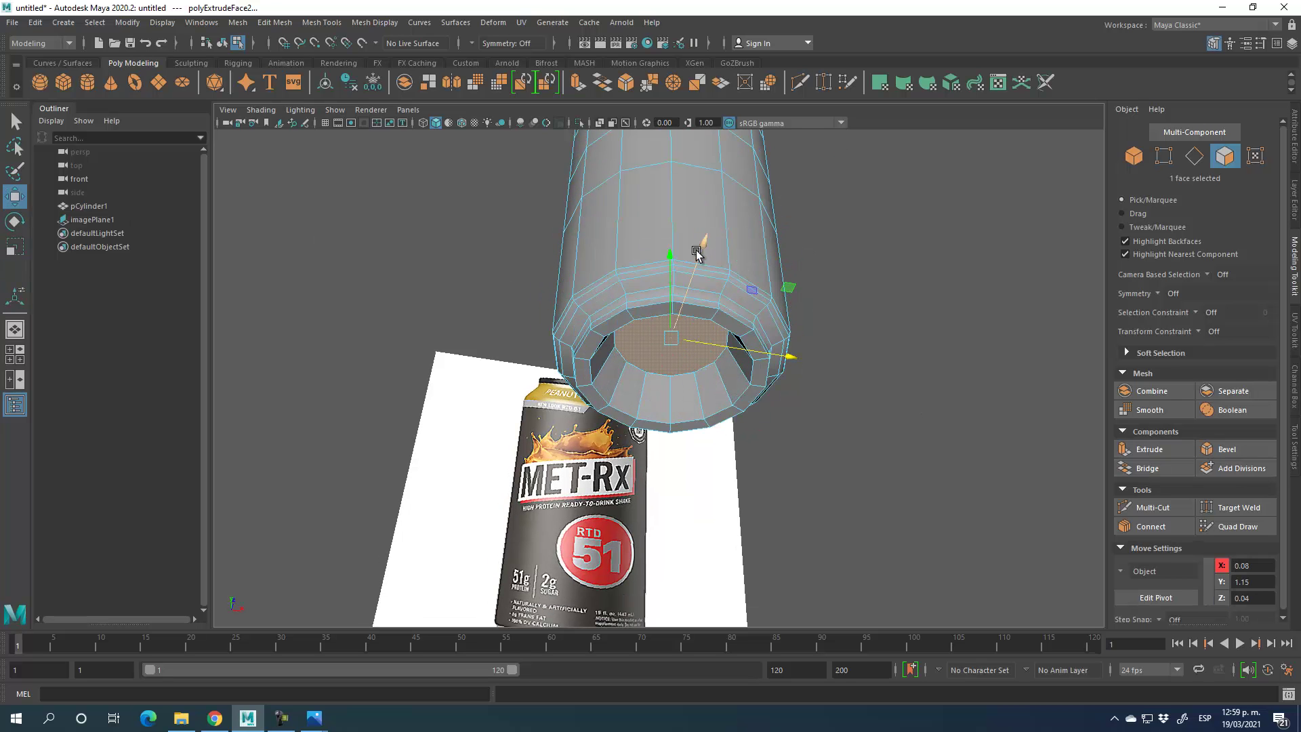
{"action": "left_click_drag", "start_coordinate": [668, 260], "coordinate": [669, 266]}
{"action": "left_click_drag", "start_coordinate": [671, 279], "coordinate": [672, 269]}
{"action": "left_click_drag", "start_coordinate": [1054, 354], "coordinate": [1240, 209], "text": "alt"}
- Insert supporting edge loops around the can's foot and recessed base with the Multi-Cut tool
{"action": "left_click", "coordinate": [1193, 157]}
{"action": "mouse_move", "coordinate": [855, 276]}
{"action": "left_mouse_down", "text": "alt"}
{"action": "mouse_move", "coordinate": [847, 336]}
{"action": "mouse_move", "coordinate": [851, 278]}
{"action": "left_mouse_up", "text": "alt"}
{"action": "right_click_drag", "start_coordinate": [851, 279], "coordinate": [1023, 355], "text": "alt"}
{"action": "middle_click_drag", "start_coordinate": [989, 342], "coordinate": [916, 404], "text": "alt"}
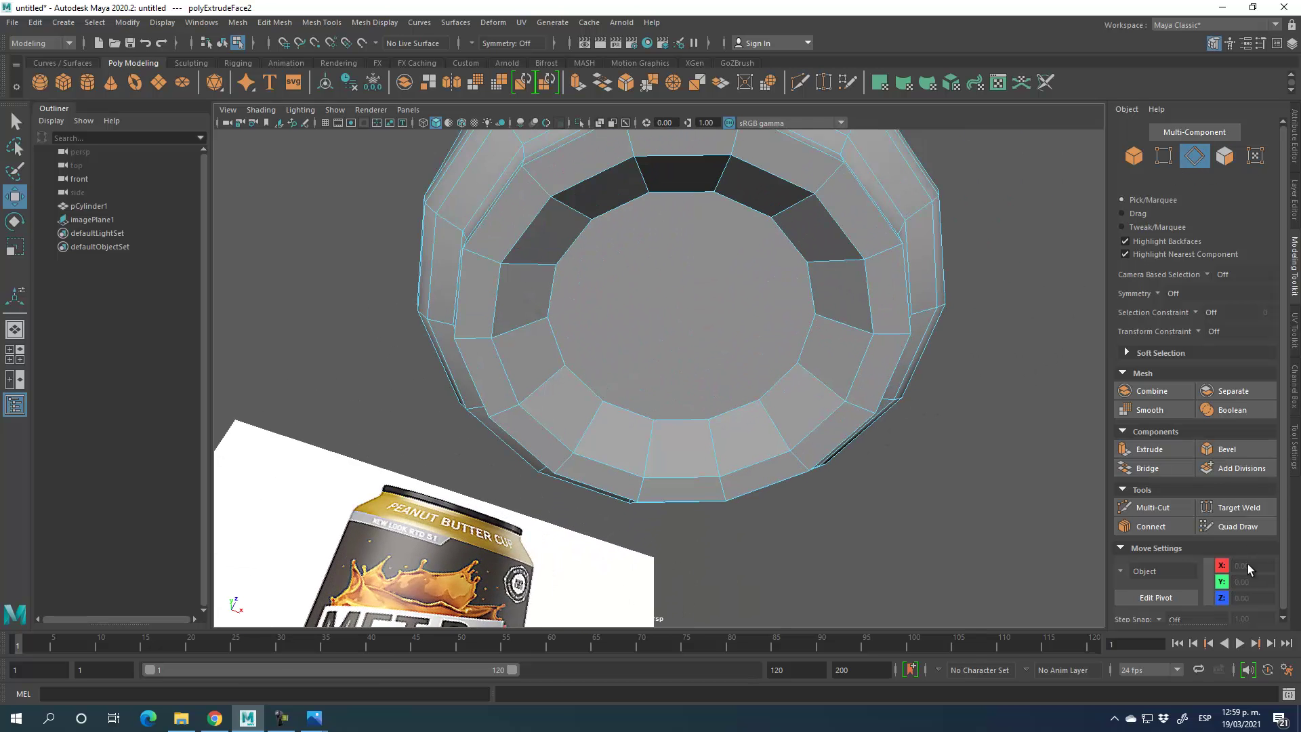
{"action": "left_click", "coordinate": [1151, 507]}
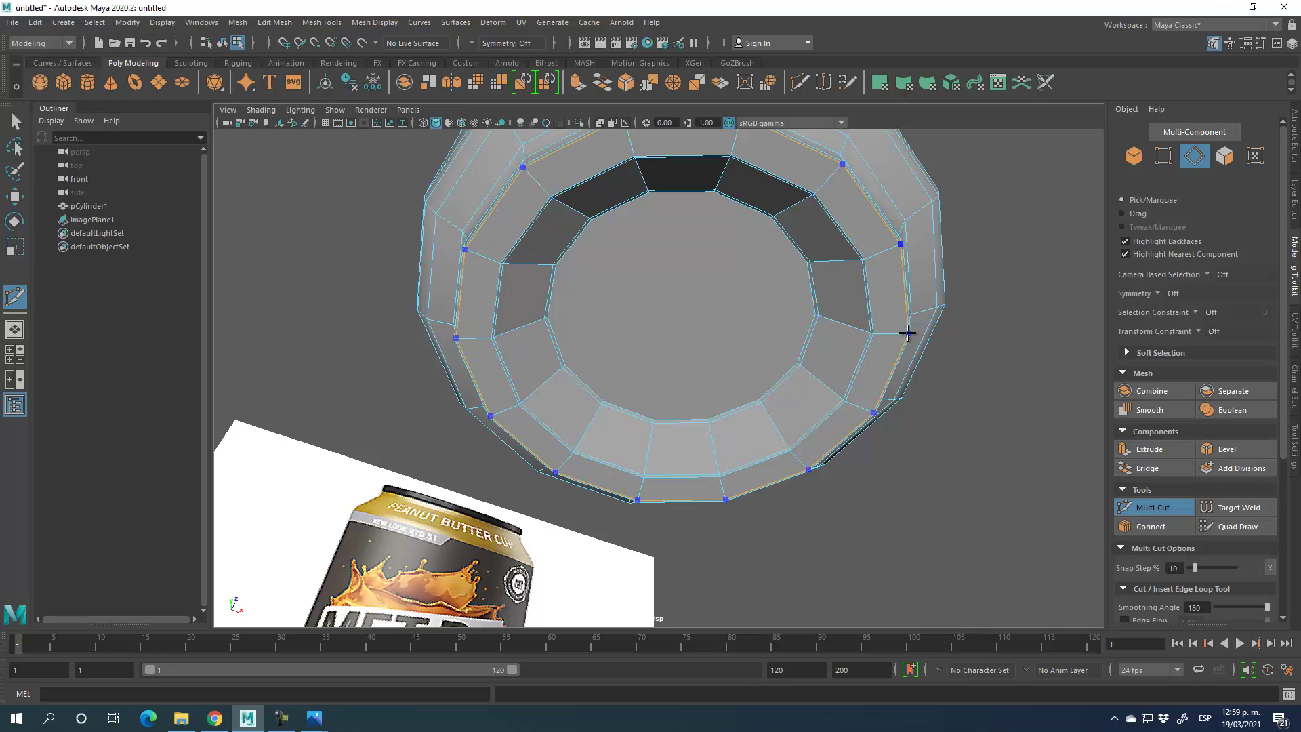
{"action": "left_click_drag", "start_coordinate": [909, 329], "coordinate": [556, 545], "text": "alt"}
{"action": "middle_click_drag", "start_coordinate": [556, 546], "coordinate": [700, 415], "text": "alt"}
{"action": "left_click_drag", "start_coordinate": [700, 416], "coordinate": [695, 418], "text": "alt"}
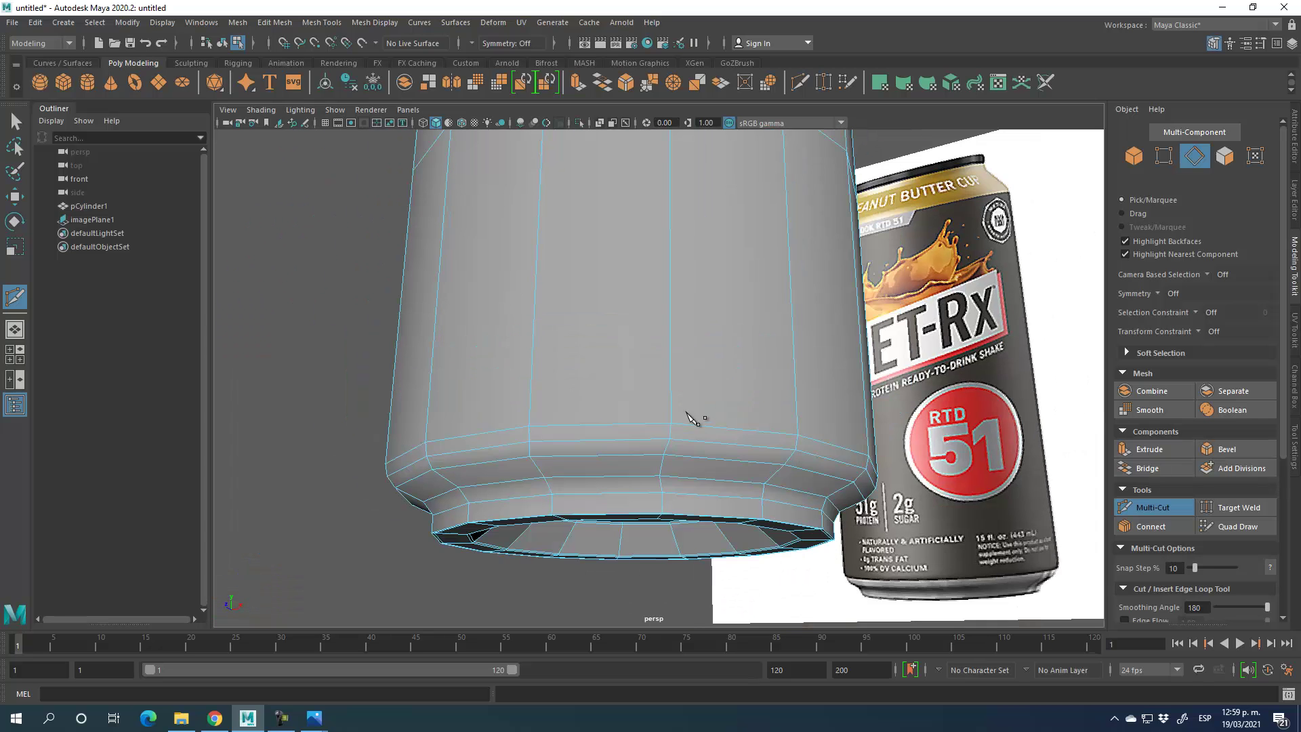
{"action": "middle_click_drag", "start_coordinate": [769, 499], "coordinate": [764, 474], "text": "alt"}
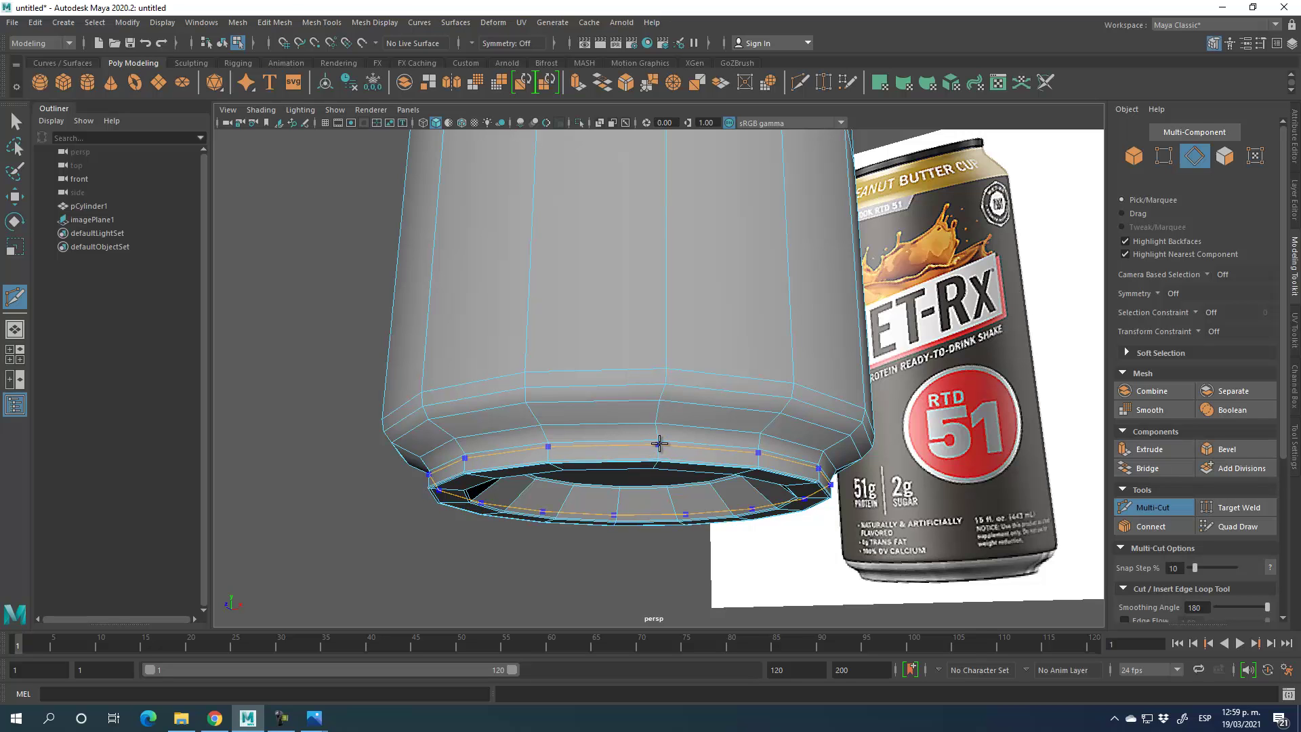
{"action": "left_click", "coordinate": [1181, 509]}
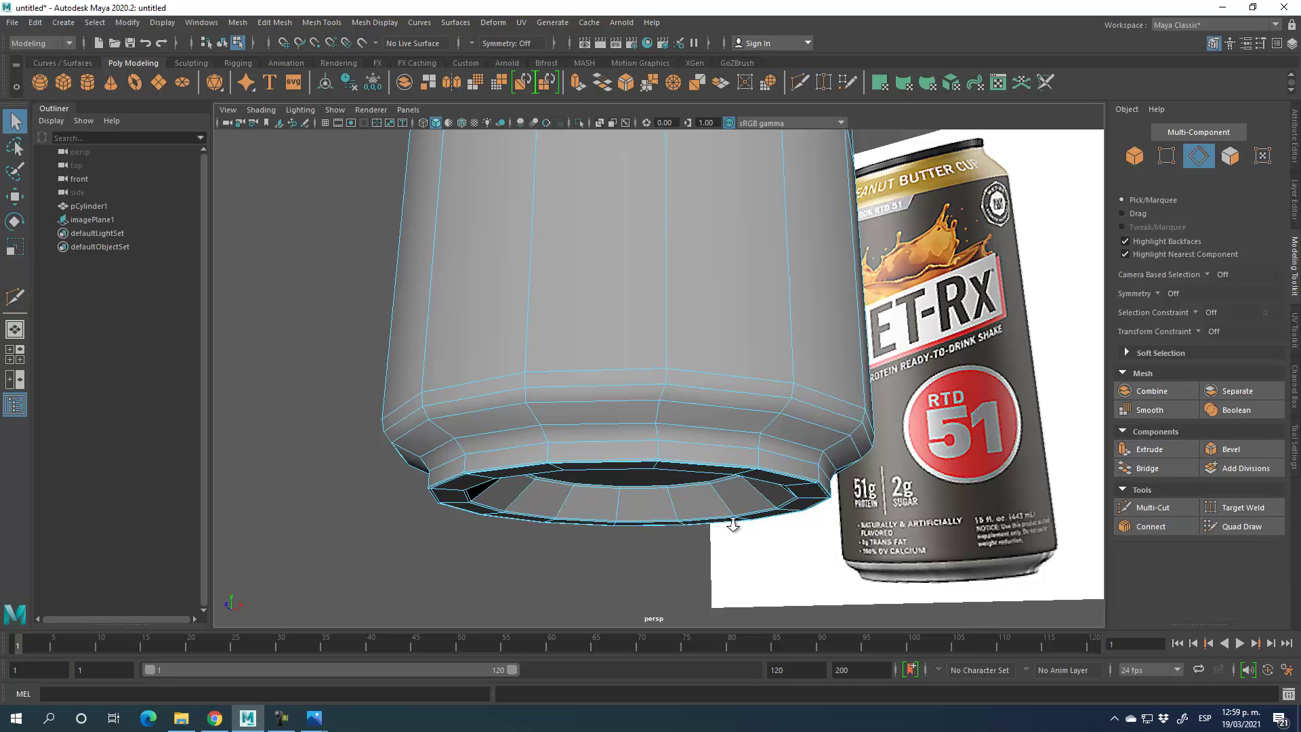
- Examine the can's recessed base in smooth preview with object selection, and return to the unsmoothed display
{"action": "right_click_drag", "start_coordinate": [740, 510], "coordinate": [707, 458], "text": "alt"}
{"action": "left_click_drag", "start_coordinate": [708, 458], "coordinate": [737, 442], "text": "alt"}
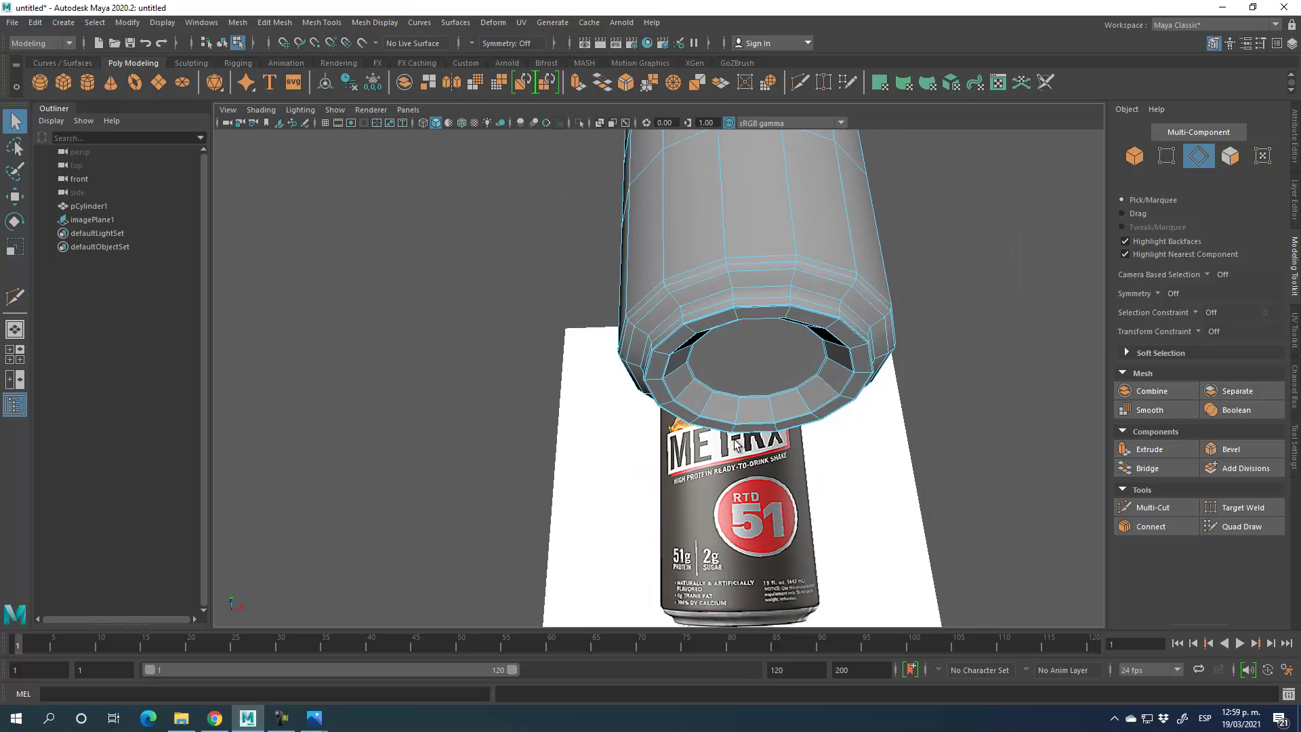
{"action": "key", "text": "3"}
{"action": "key", "text": "F8"}
{"action": "left_click_drag", "start_coordinate": [811, 342], "coordinate": [957, 386], "text": "alt"}
{"action": "left_click", "coordinate": [923, 391]}
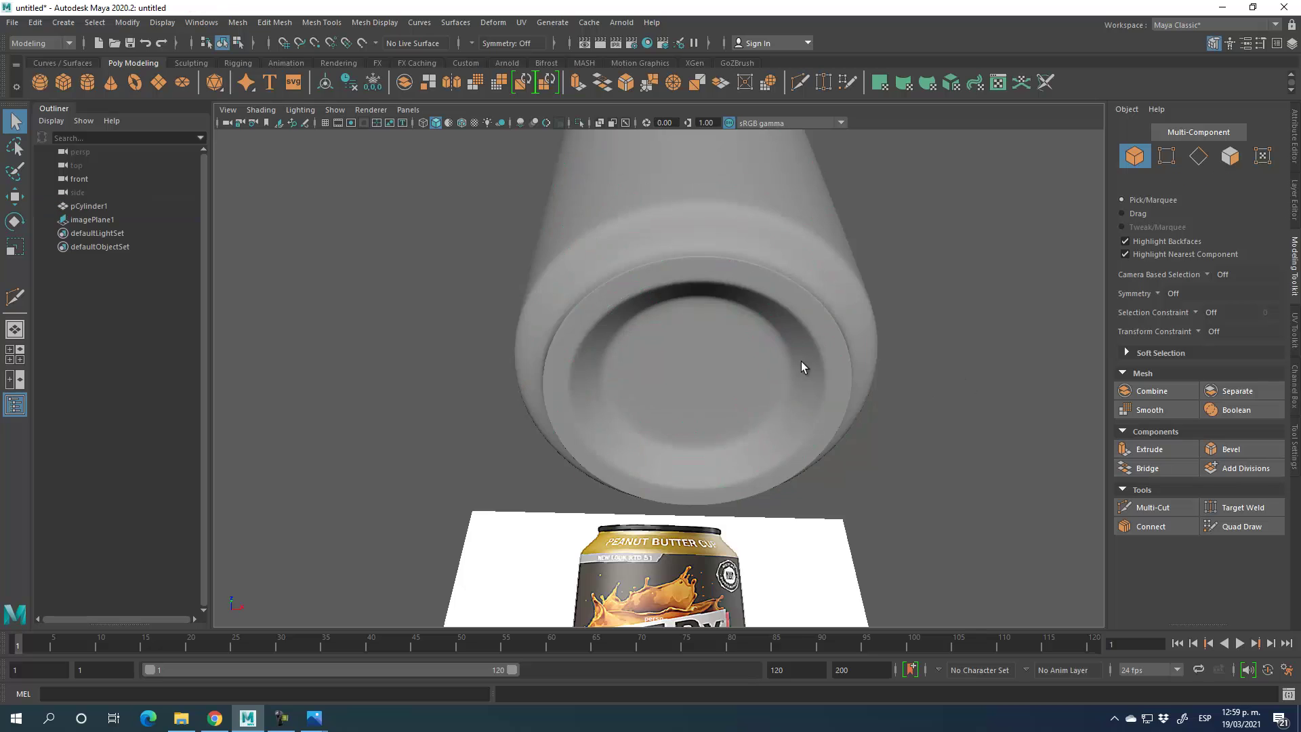
{"action": "left_click_drag", "start_coordinate": [703, 405], "coordinate": [965, 432], "text": "alt"}
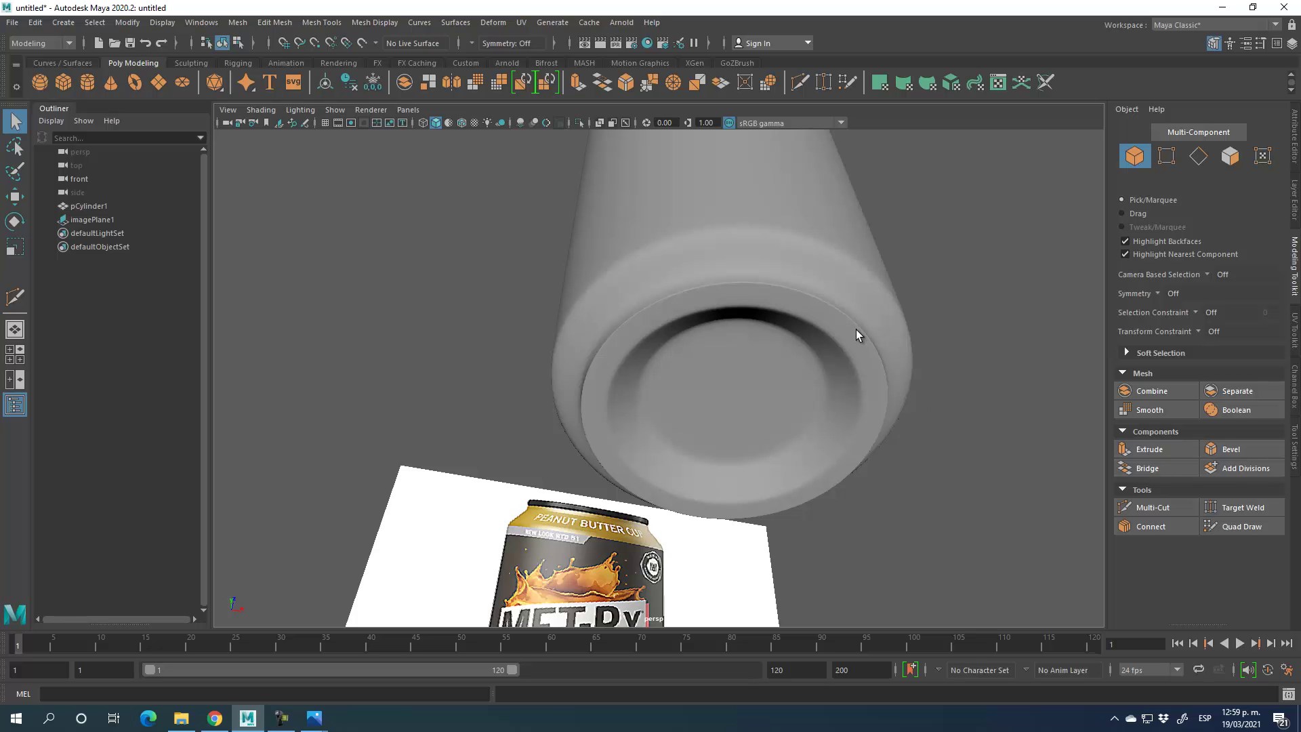
{"action": "left_click", "coordinate": [818, 298]}
{"action": "key", "text": "1"}
{"action": "left_click", "coordinate": [962, 274]}
- Select the edge loop just below the can's top edge and move it slightly up along Y
{"action": "left_click_drag", "start_coordinate": [962, 274], "coordinate": [742, 347], "text": "alt"}
{"action": "right_click_drag", "start_coordinate": [743, 346], "coordinate": [871, 400], "text": "alt"}
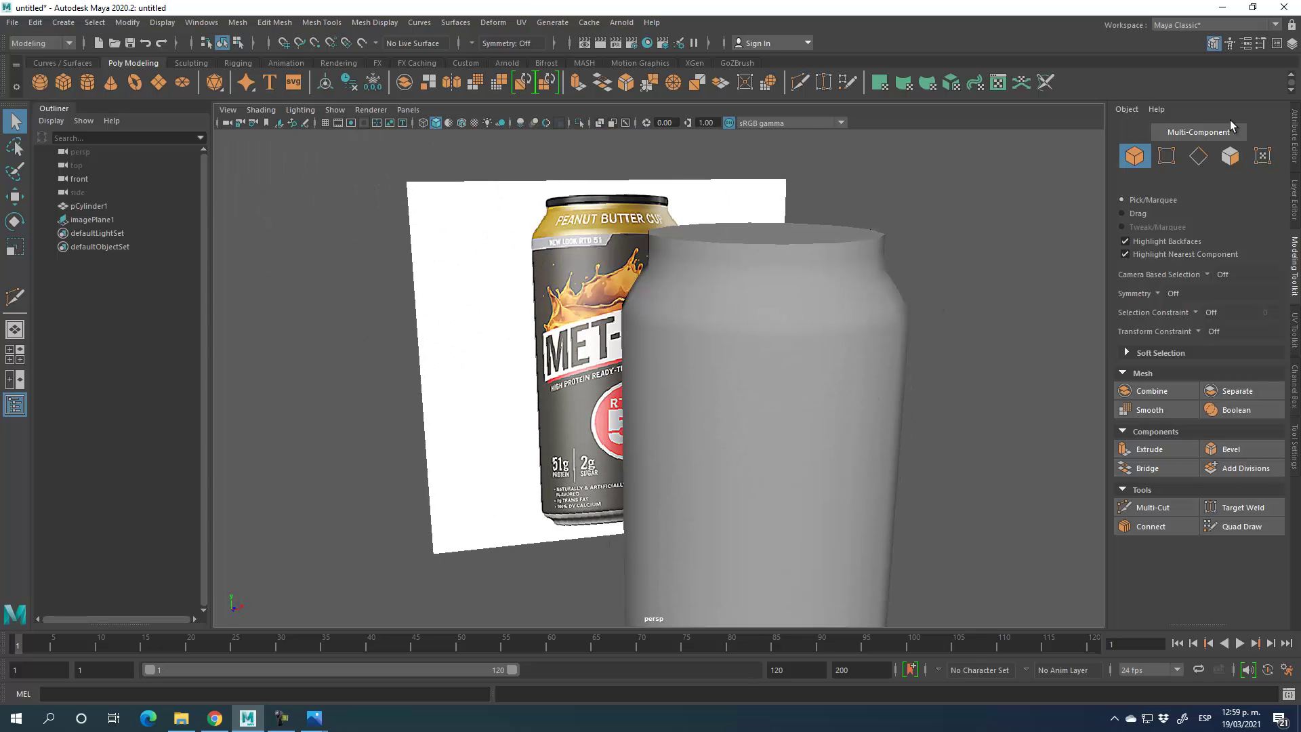
{"action": "middle_click_drag", "start_coordinate": [955, 298], "coordinate": [880, 376], "text": "alt"}
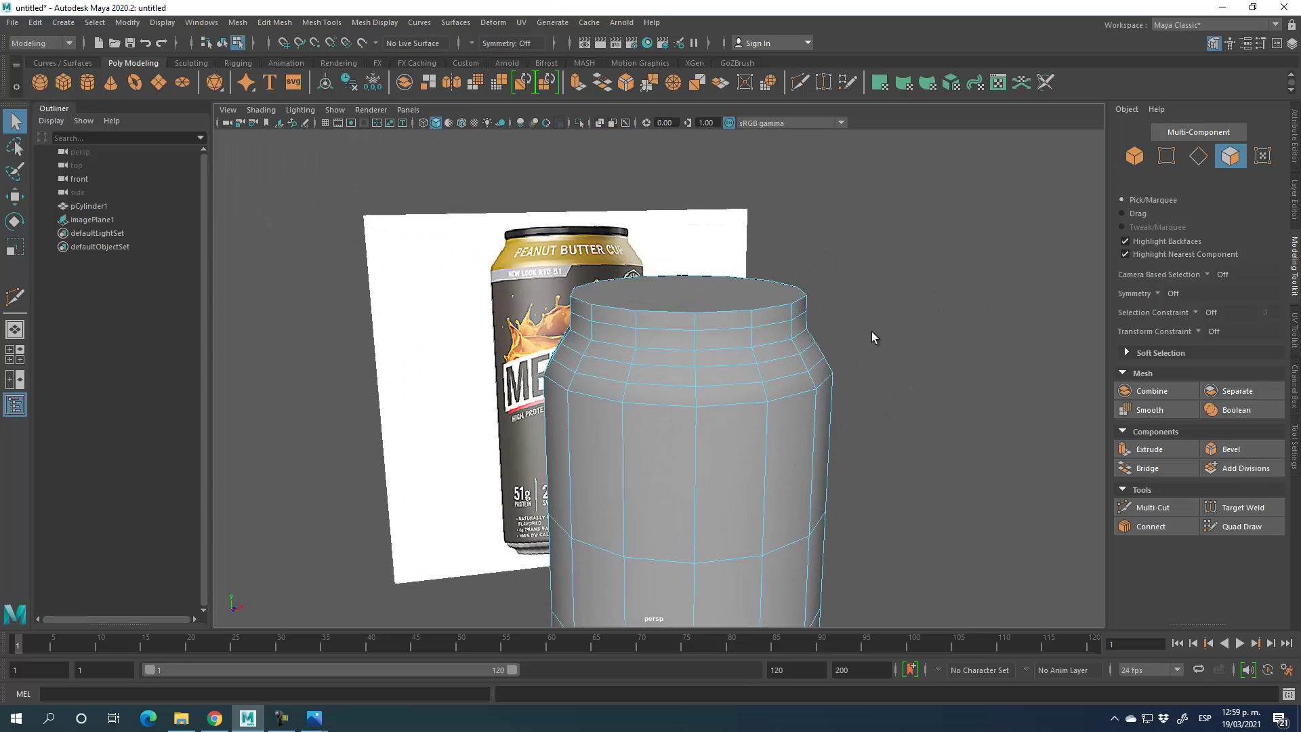
{"action": "right_click_drag", "start_coordinate": [880, 376], "coordinate": [945, 343], "text": "alt"}
{"action": "right_click_drag", "start_coordinate": [905, 436], "coordinate": [880, 373], "text": "alt"}
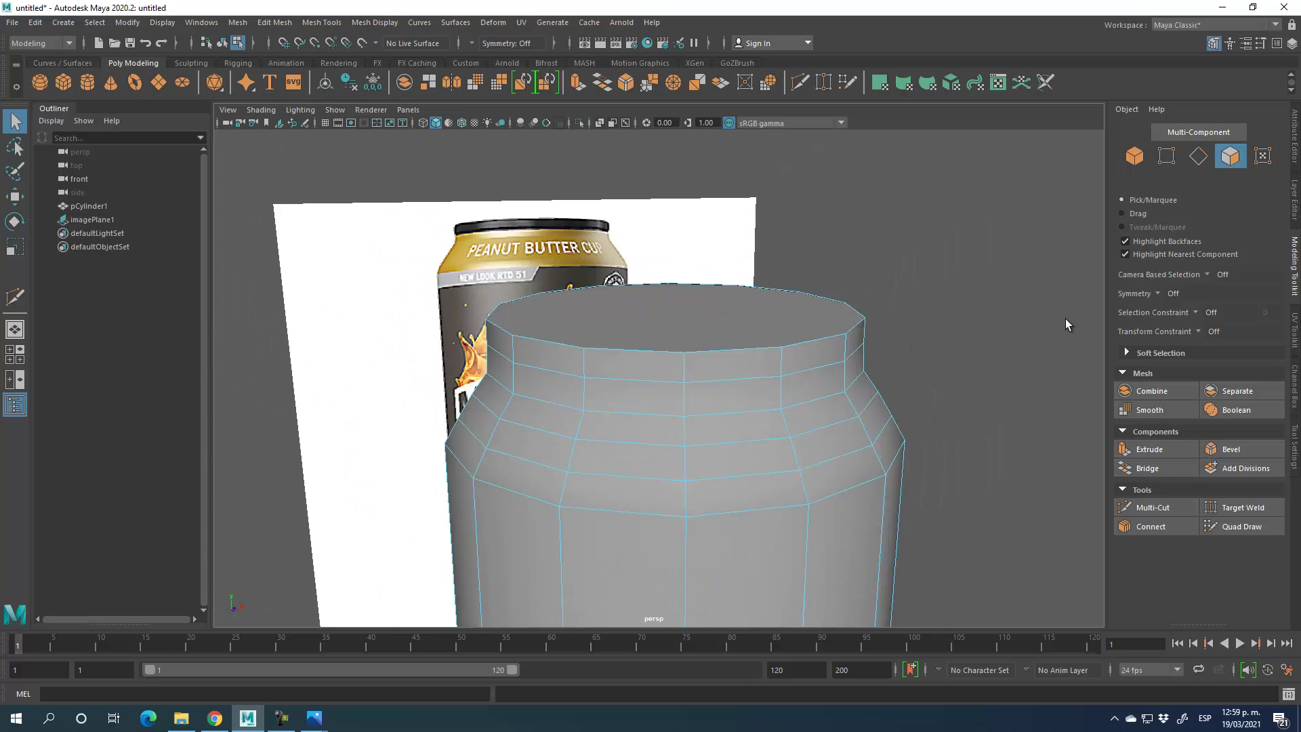
{"action": "left_click", "coordinate": [1199, 156]}
{"action": "double_click", "coordinate": [745, 378]}
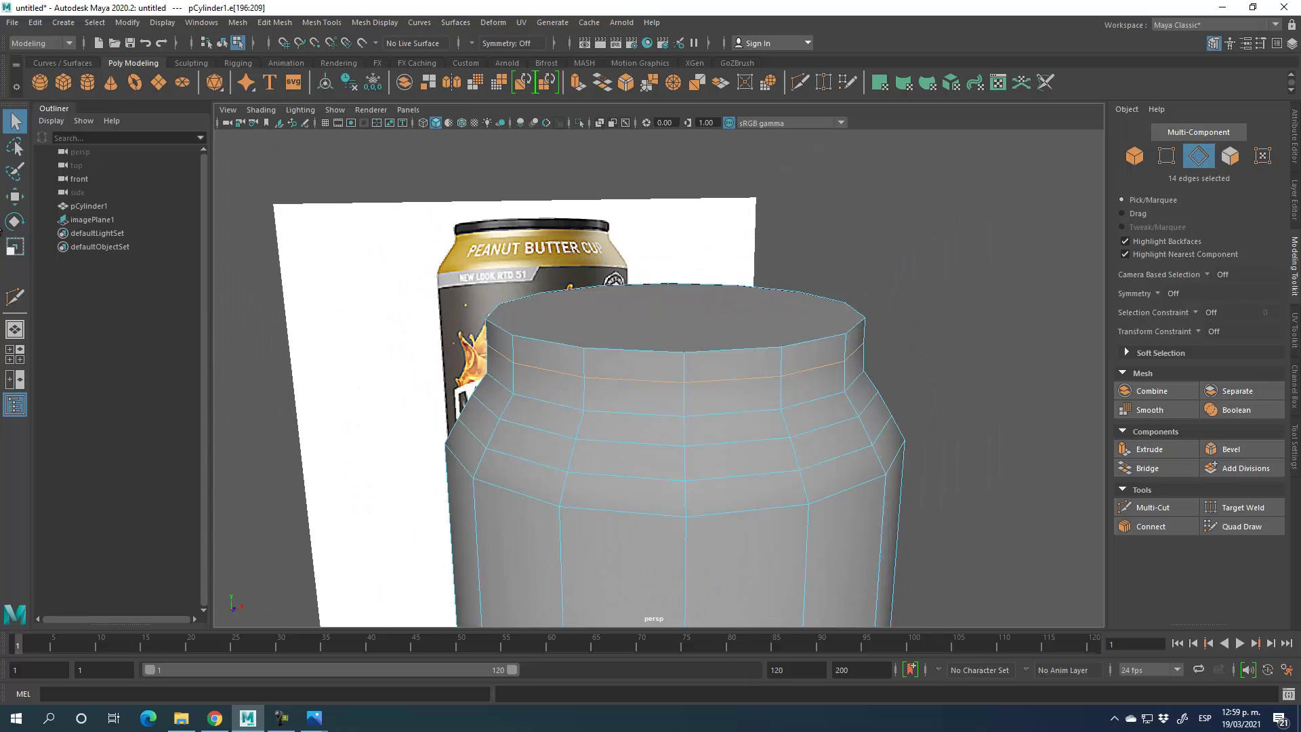
{"action": "left_click", "coordinate": [15, 198]}
{"action": "left_click_drag", "start_coordinate": [674, 254], "coordinate": [676, 245]}
- Select the ring of faces around the can's top edge and extrude it outward with a thickness of 0.05
{"action": "left_click", "coordinate": [1224, 155]}
{"action": "left_click", "coordinate": [751, 362]}
{"action": "double_click", "coordinate": [635, 364], "text": "shift"}
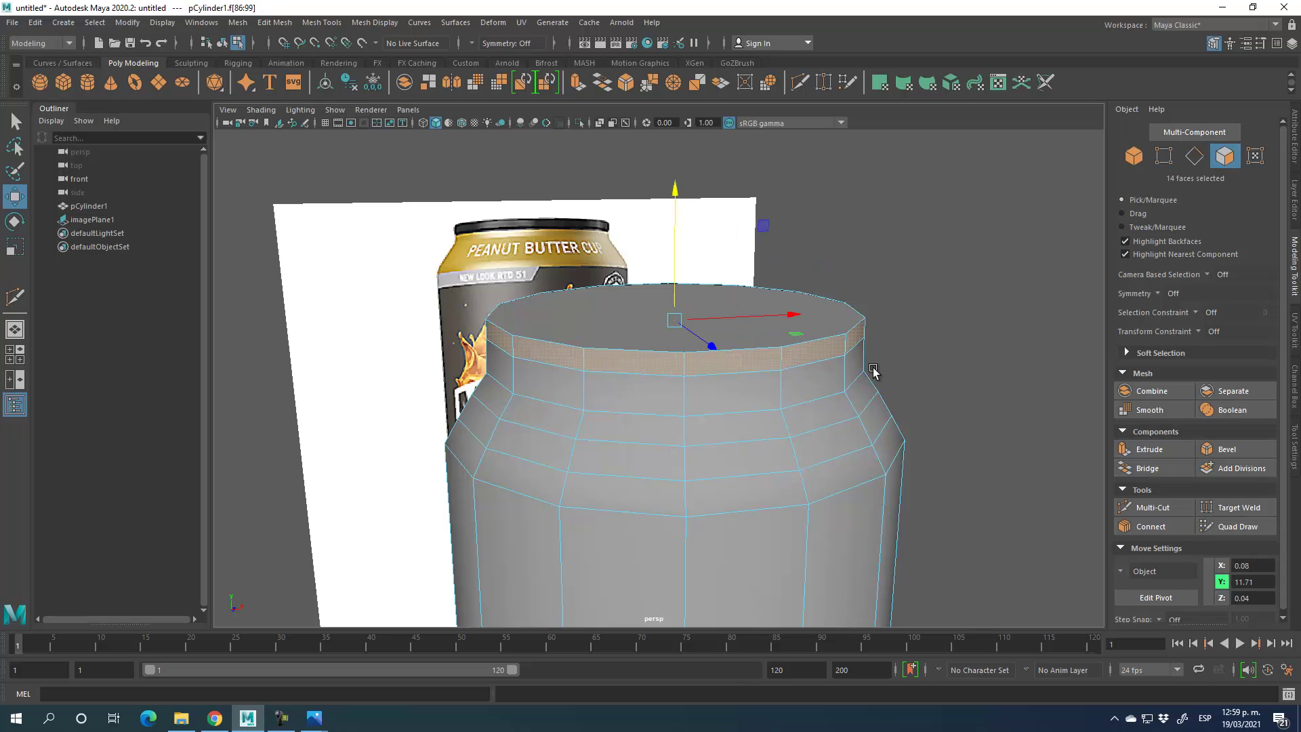
{"action": "mouse_move", "coordinate": [921, 363]}
{"action": "left_mouse_down", "text": "alt"}
{"action": "mouse_move", "coordinate": [948, 359]}
{"action": "mouse_move", "coordinate": [831, 362]}
{"action": "mouse_move", "coordinate": [928, 362]}
{"action": "left_mouse_up", "text": "alt"}
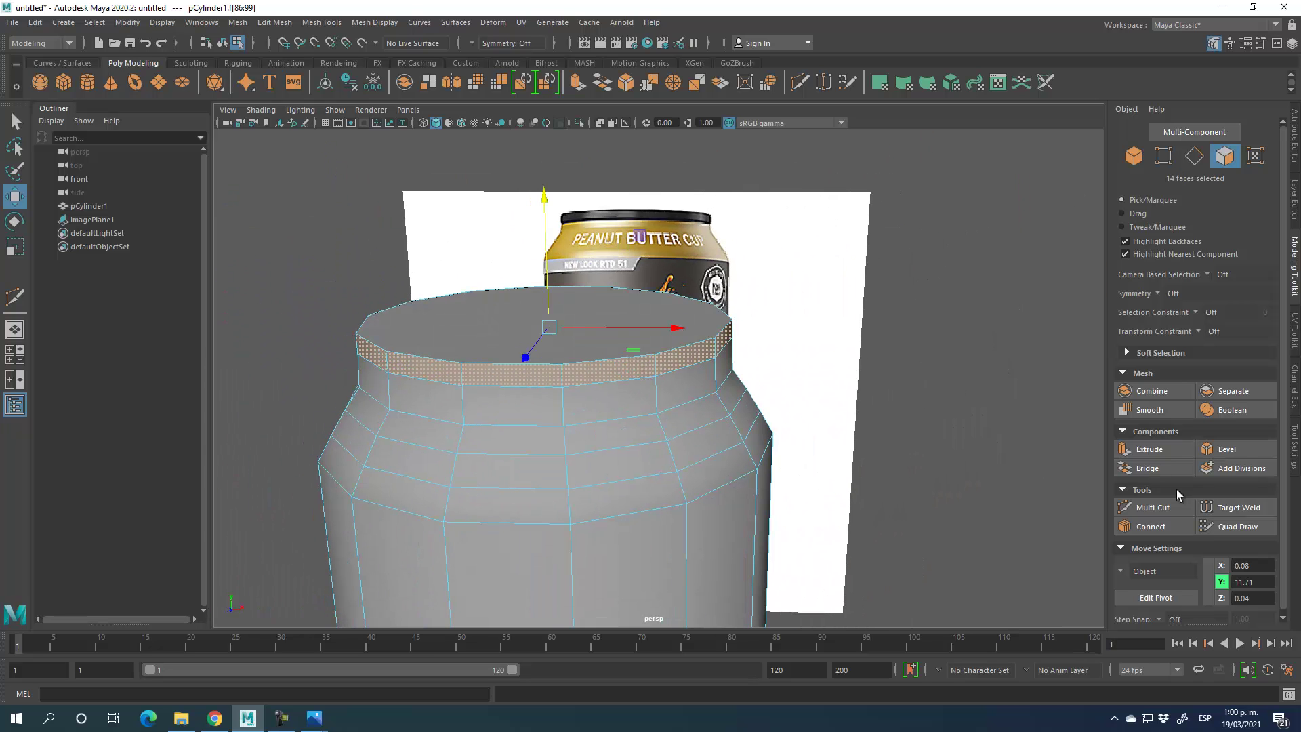
{"action": "left_click", "coordinate": [1152, 450]}
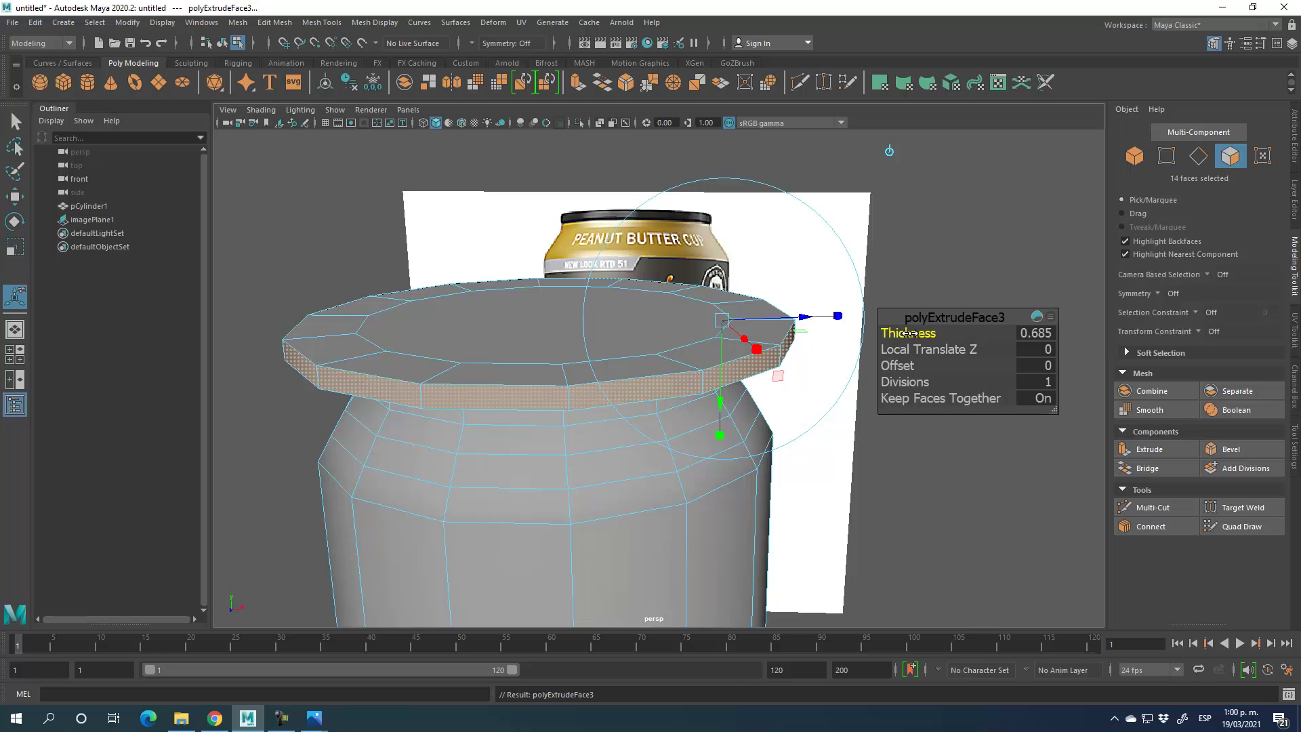
{"action": "left_click_drag", "start_coordinate": [908, 333], "coordinate": [906, 332]}
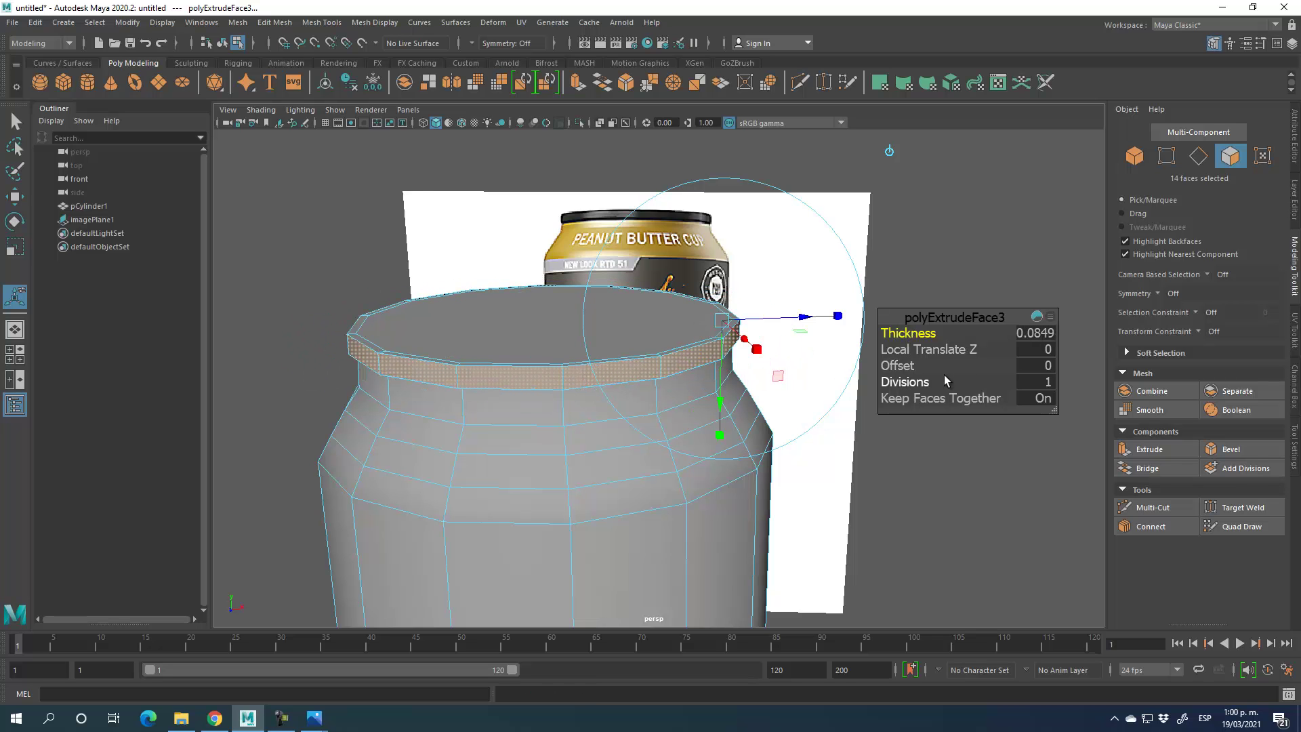
{"action": "left_click", "coordinate": [1041, 336]}
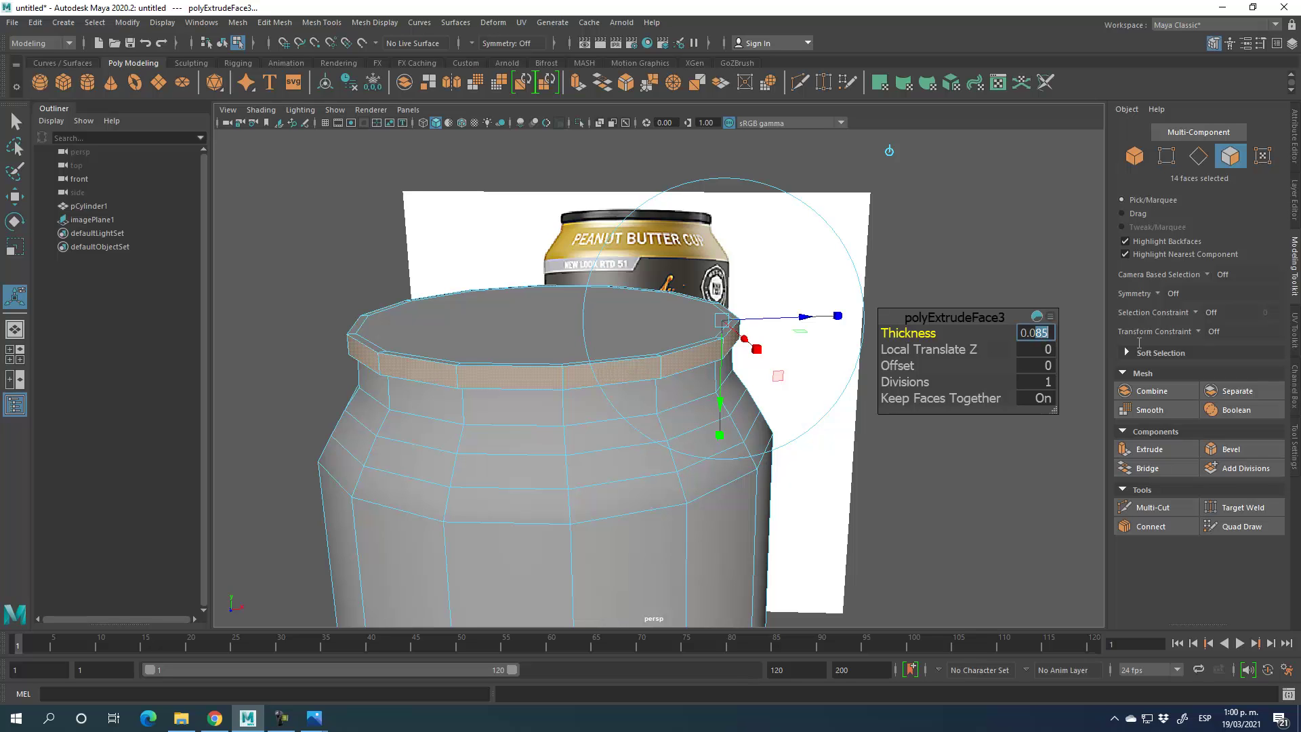
{"action": "type", "text": "5"}
{"action": "key", "text": "Return"}
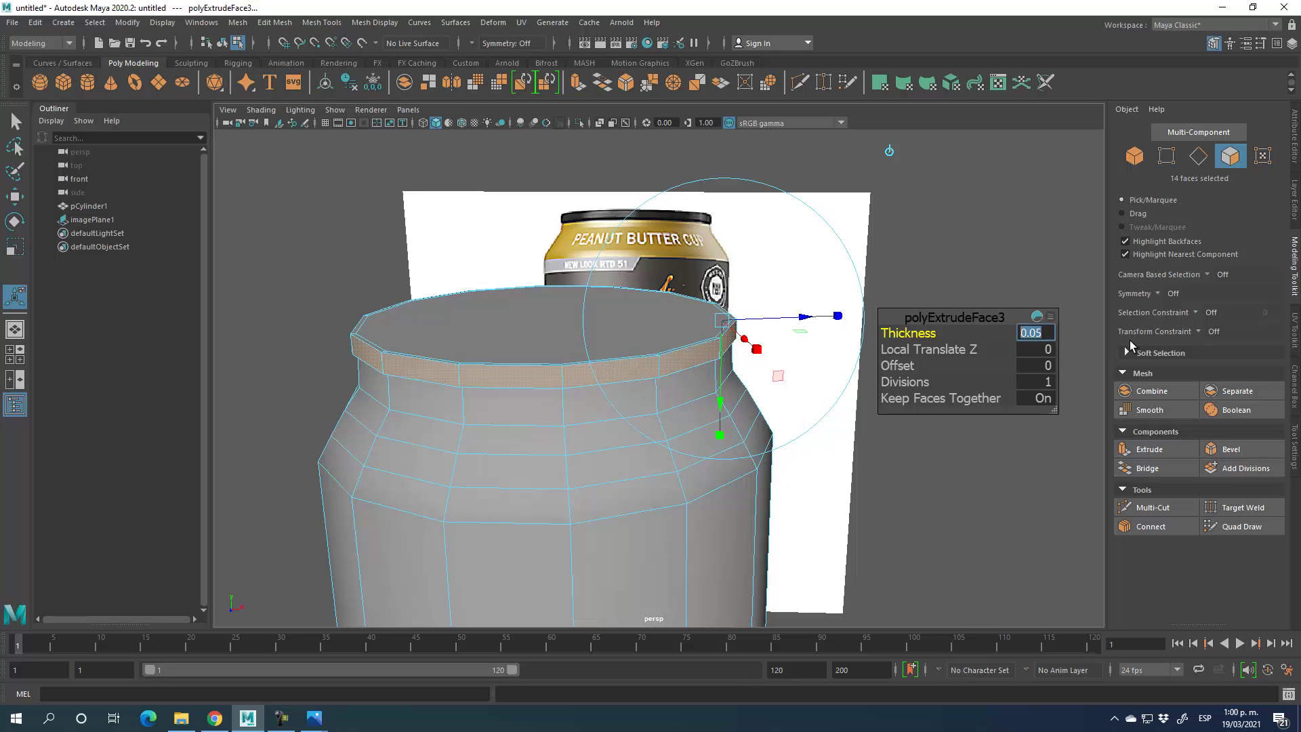
- Extrude the can's top face with a thickness of 0 and scale it slightly inward to form the rim edge
{"action": "key", "text": "w"}
{"action": "left_click", "coordinate": [928, 436]}
{"action": "left_click_drag", "start_coordinate": [929, 435], "coordinate": [698, 325], "text": "alt"}
{"action": "left_click", "coordinate": [696, 324]}
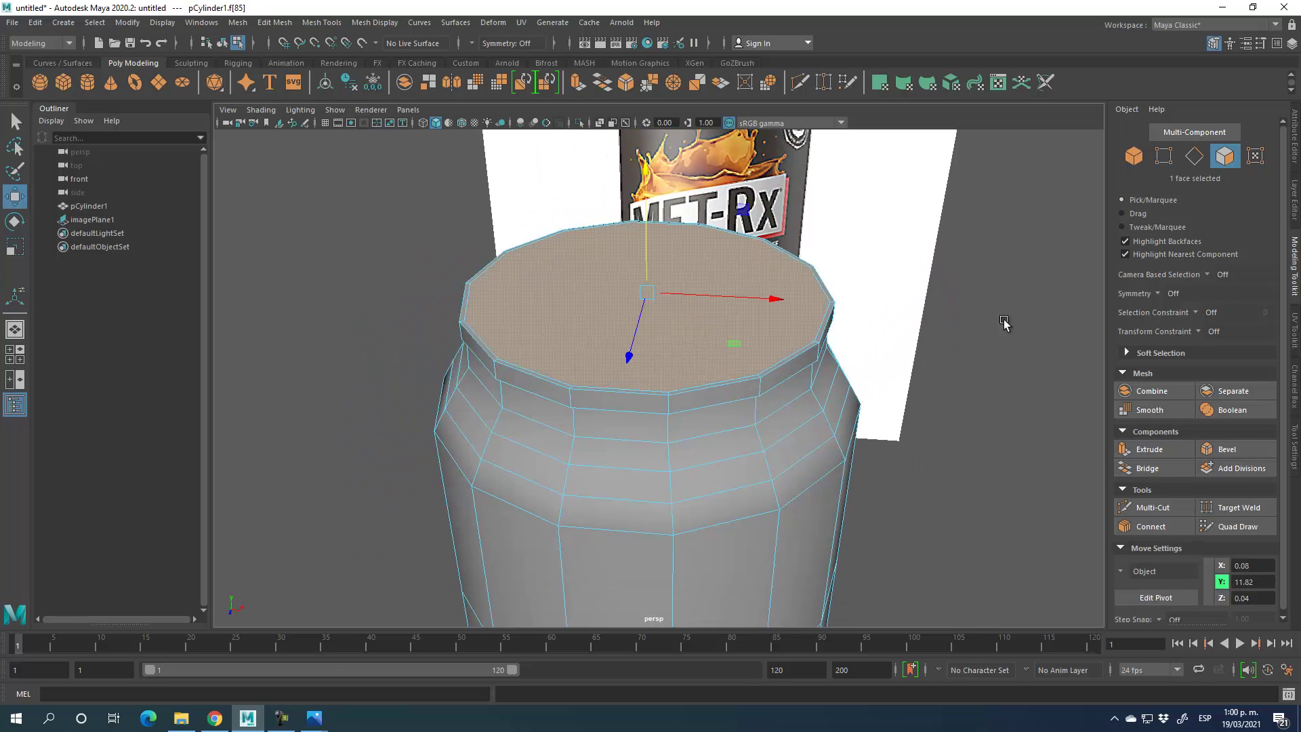
{"action": "left_click", "coordinate": [1159, 452]}
{"action": "left_click", "coordinate": [1032, 333]}
{"action": "type", "text": "0"}
{"action": "key", "text": "Return"}
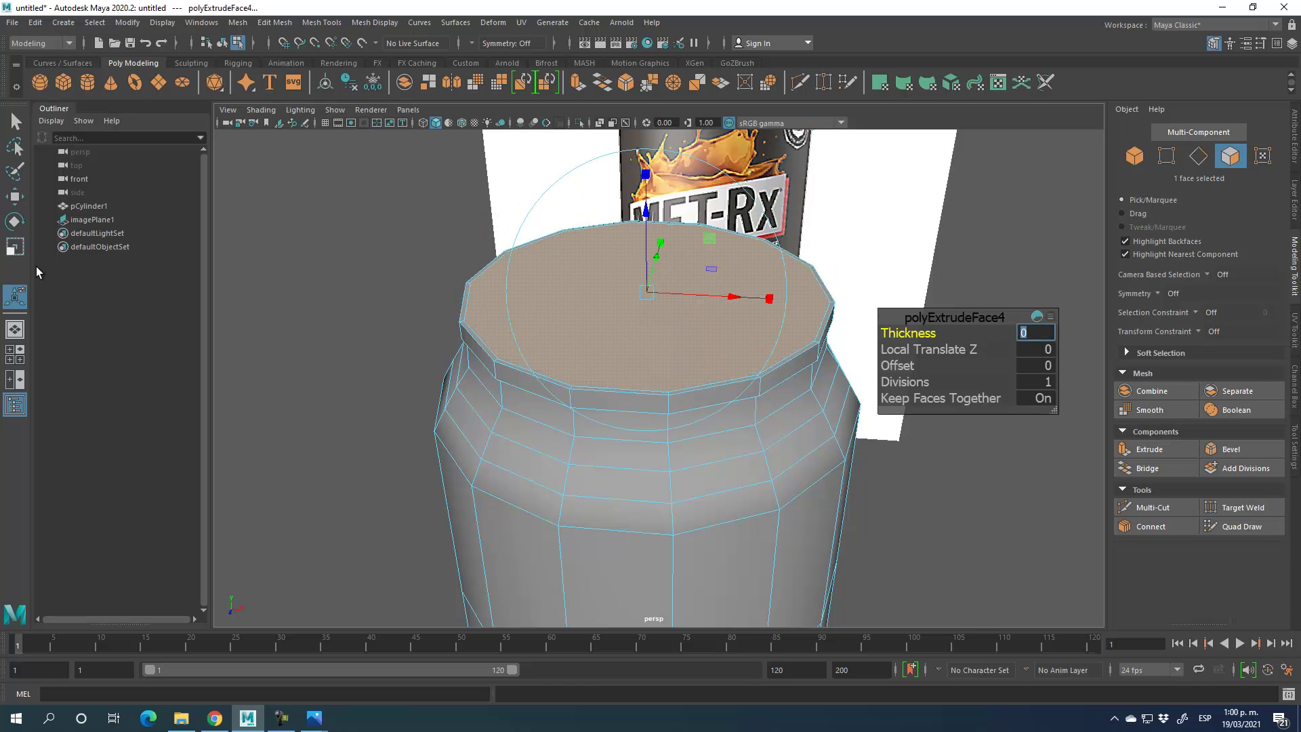
{"action": "left_click", "coordinate": [15, 246]}
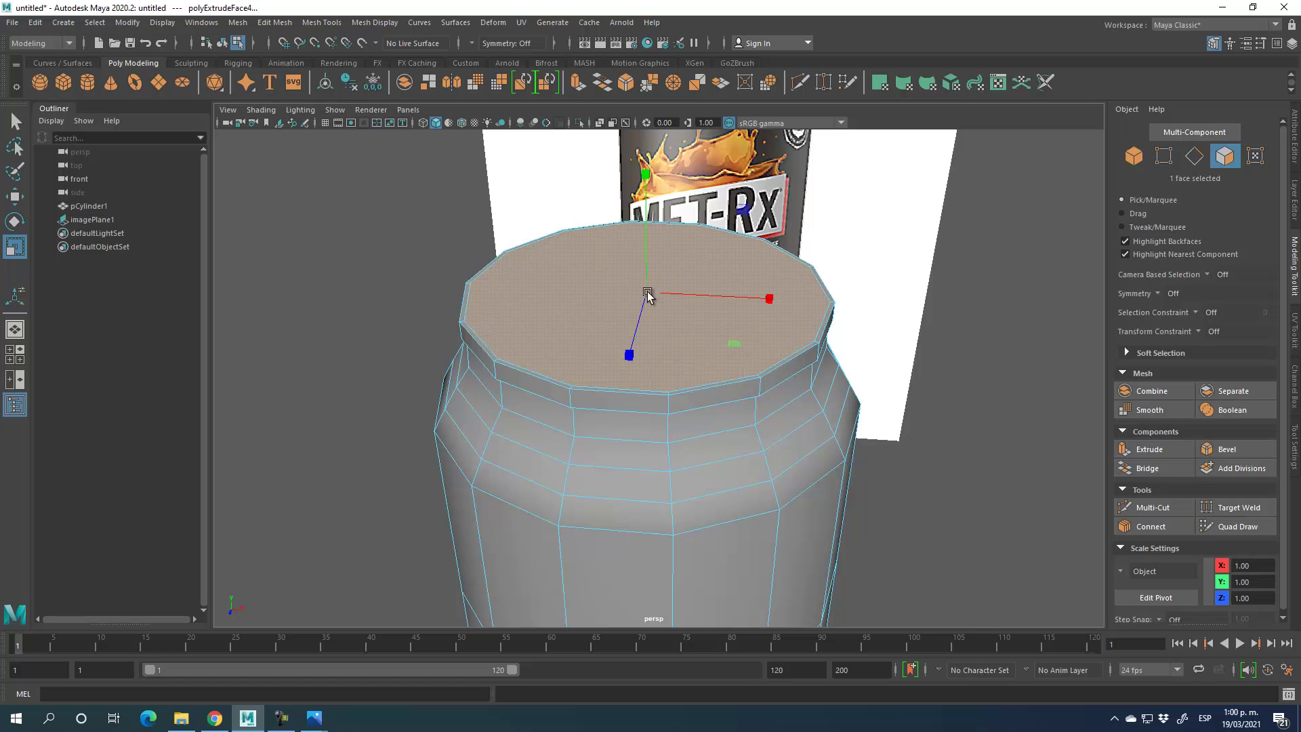
{"action": "mouse_move", "coordinate": [645, 293]}
{"action": "left_mouse_down"}
{"action": "mouse_move", "coordinate": [613, 287]}
{"action": "mouse_move", "coordinate": [642, 288]}
{"action": "left_mouse_up"}
- Check the lid in the reference photo lata 2.jpg and extrude the inset top face down with a thickness of -0.715
{"action": "mouse_move", "coordinate": [313, 718]}
{"action": "left_click", "coordinate": [361, 624]}
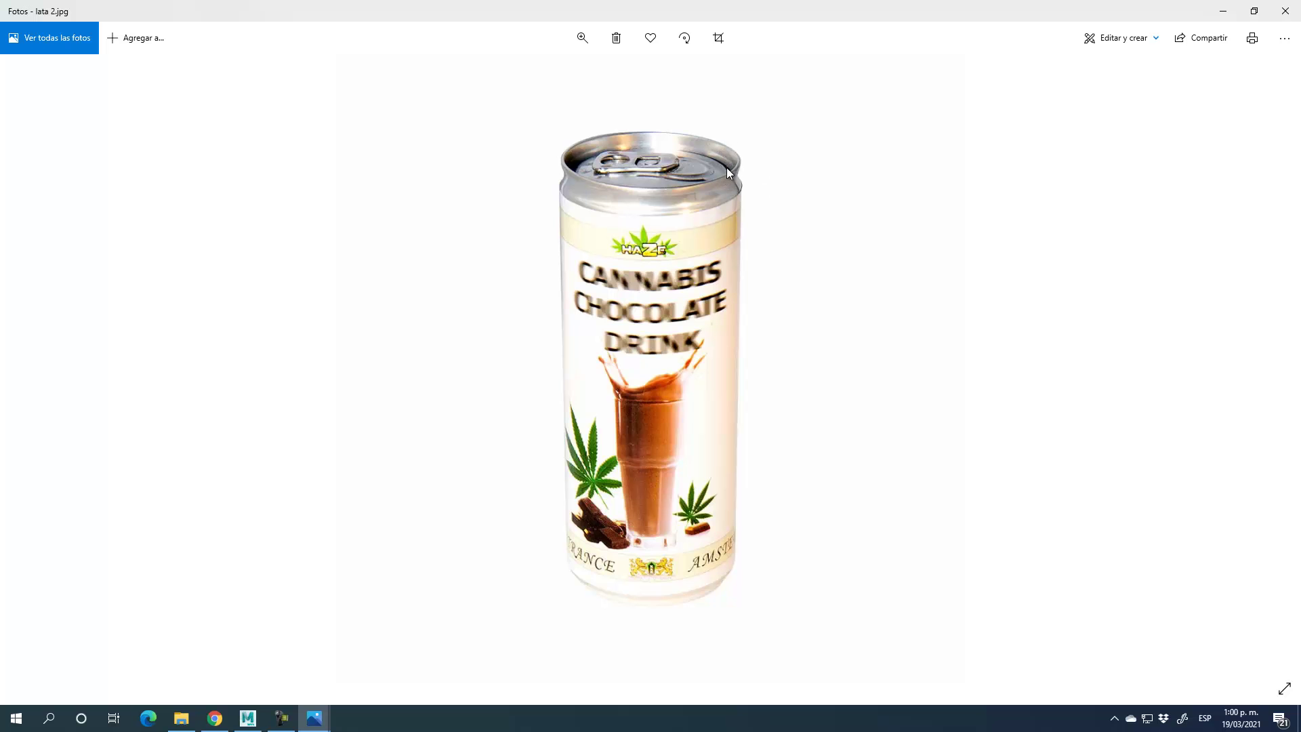
{"action": "left_click", "coordinate": [1222, 11]}
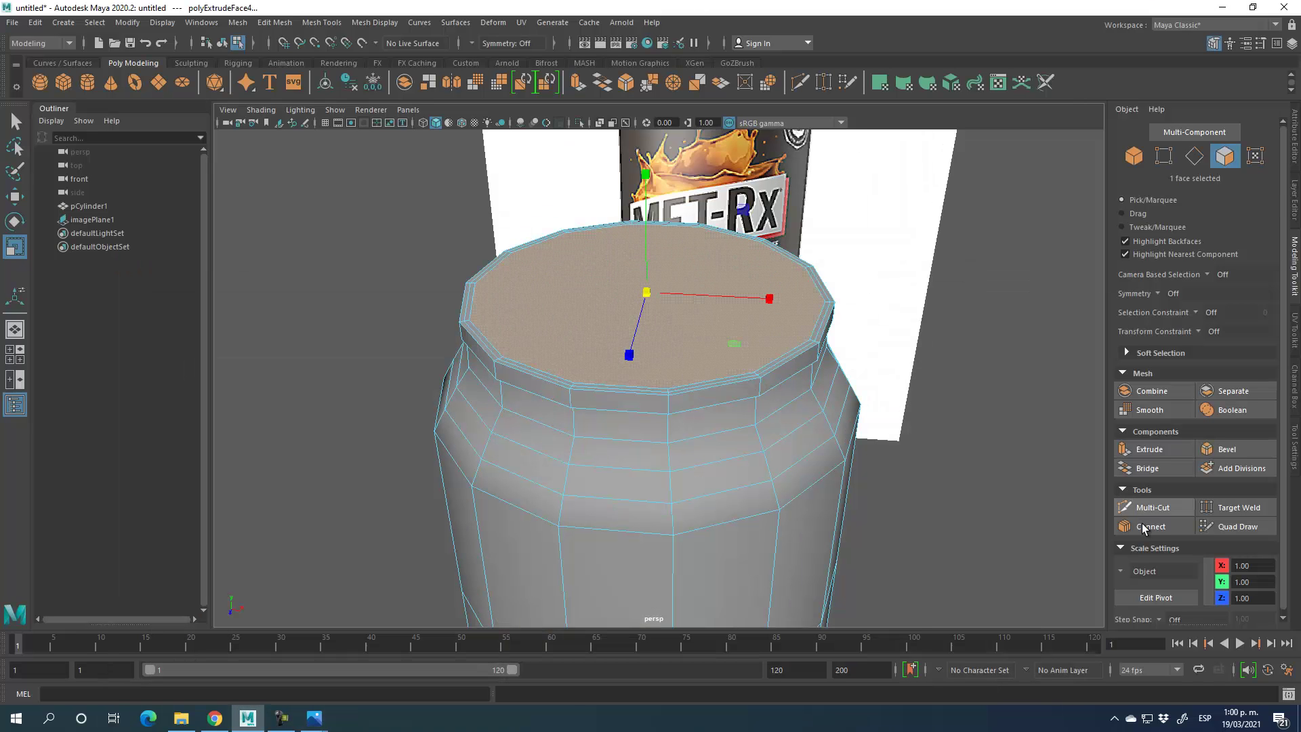
{"action": "left_click", "coordinate": [1155, 450]}
{"action": "left_click_drag", "start_coordinate": [935, 333], "coordinate": [916, 328]}
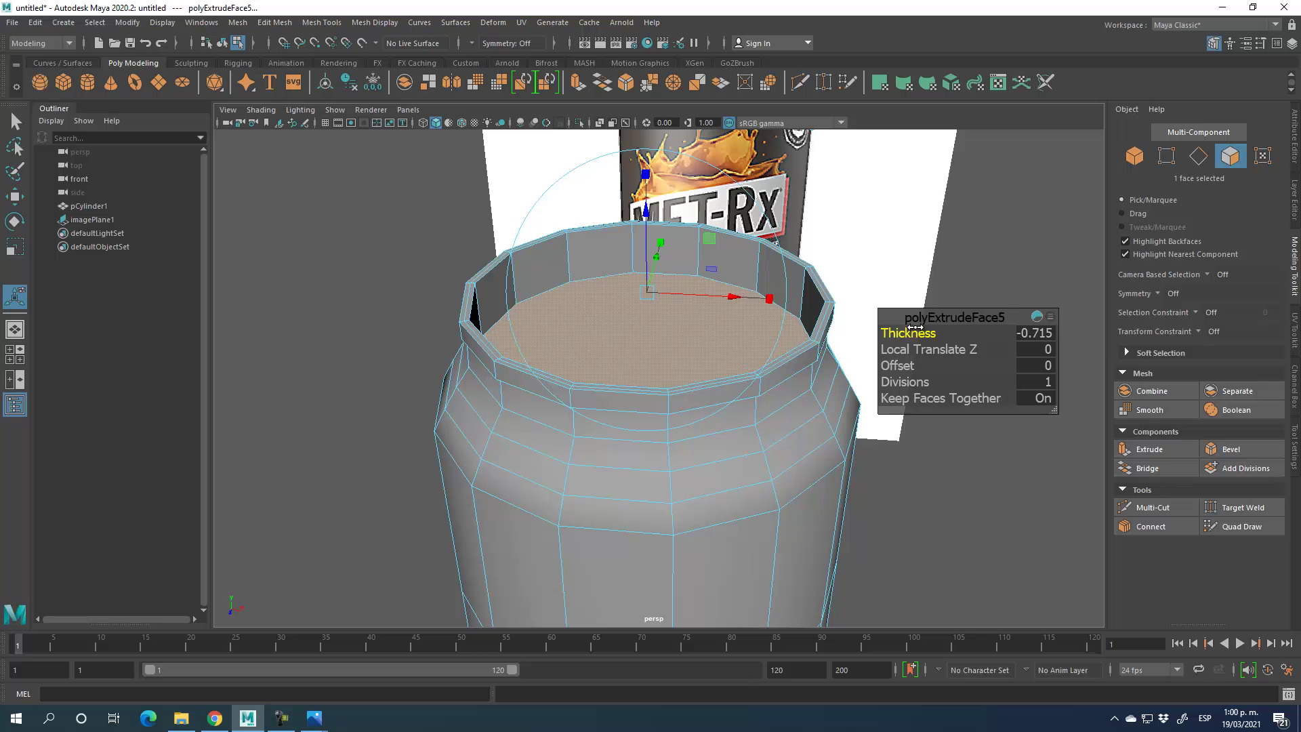
{"action": "mouse_move", "coordinate": [314, 717]}
{"action": "mouse_move", "coordinate": [364, 639]}
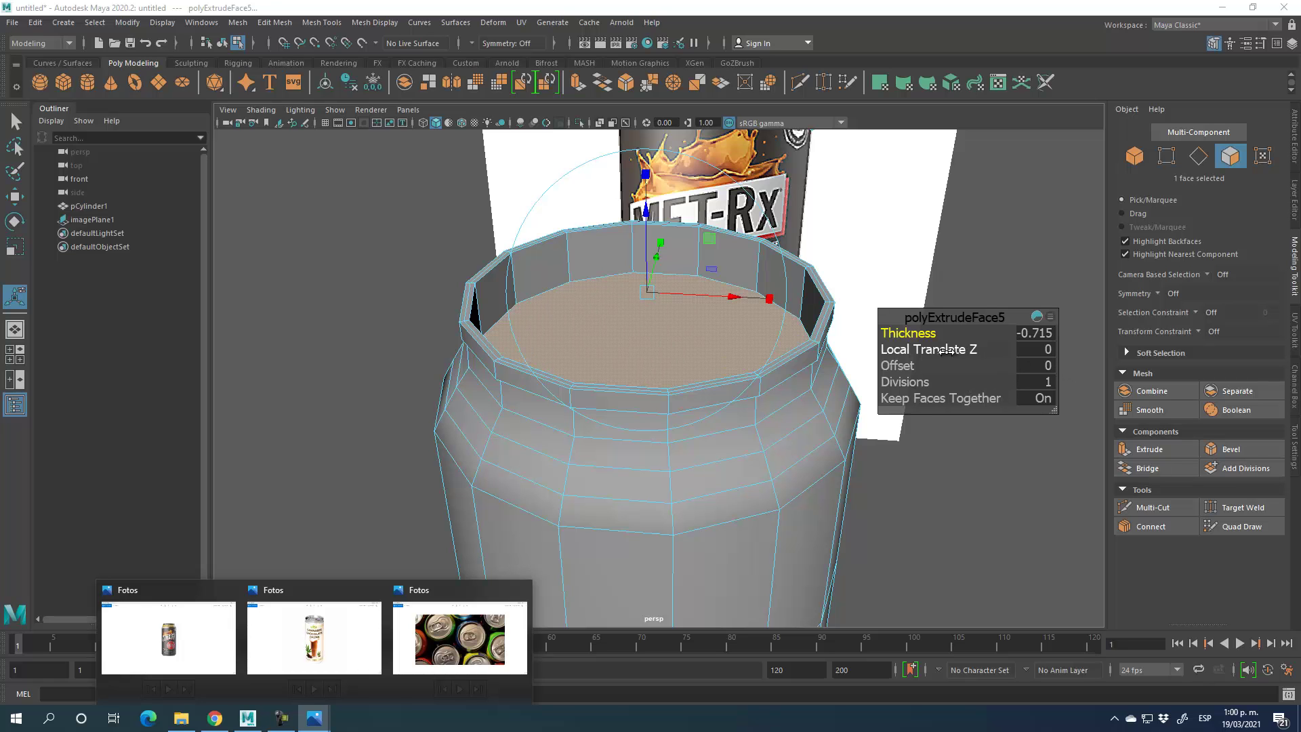
{"action": "key", "text": "w"}
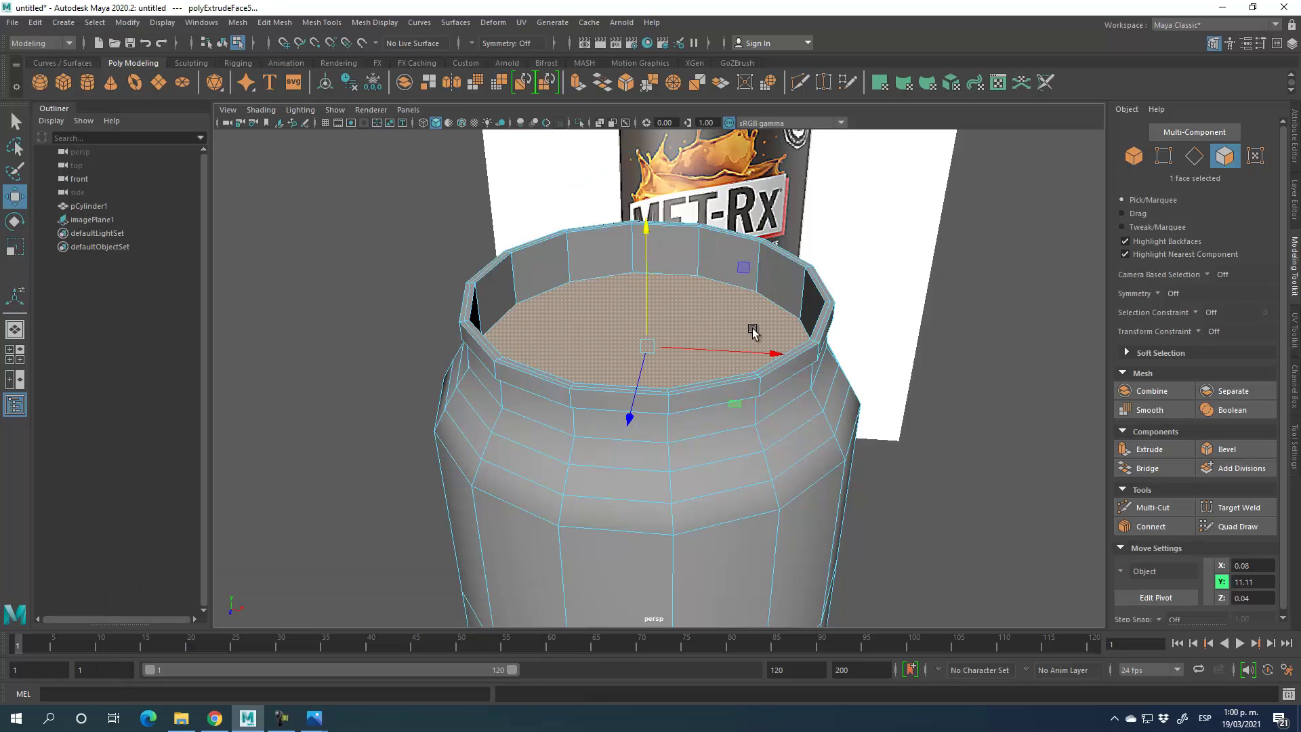
- Extrude the sunken top face with a thickness of 0.685 and scale the new face slightly inward
{"action": "left_click", "coordinate": [1165, 448]}
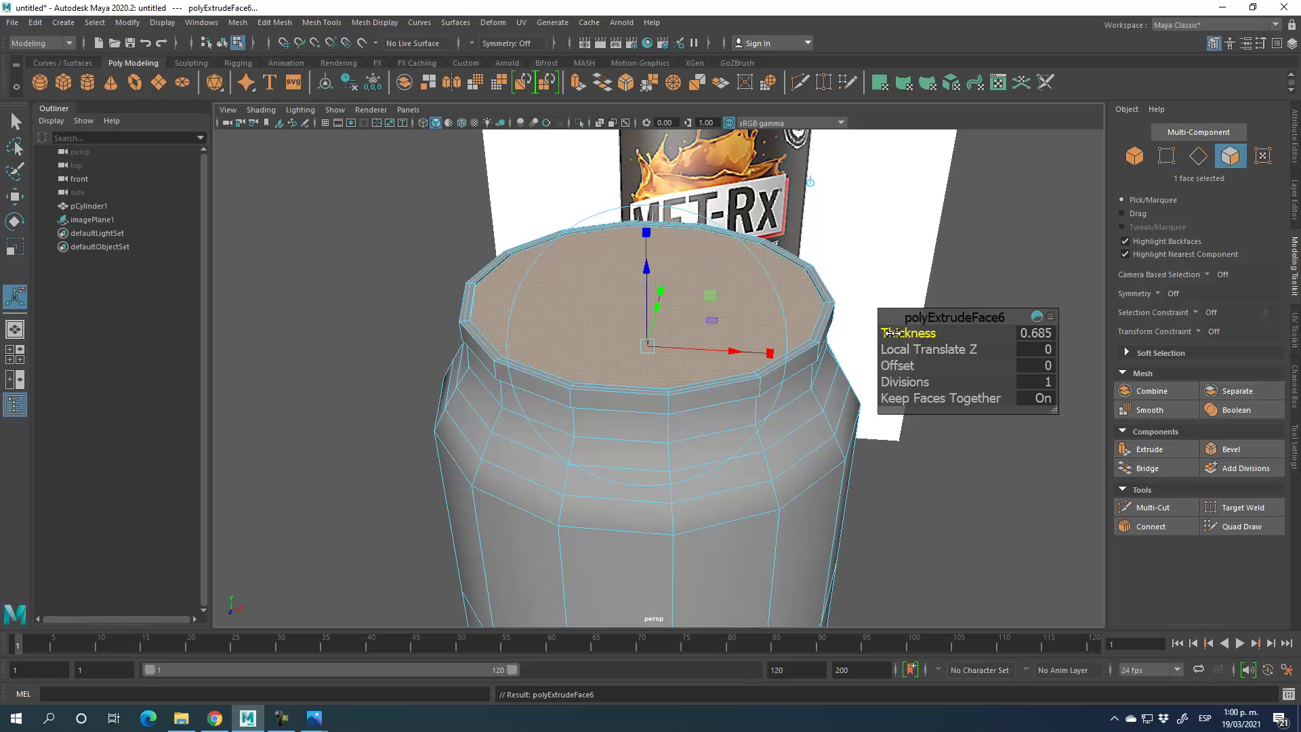
{"action": "key", "text": "r"}
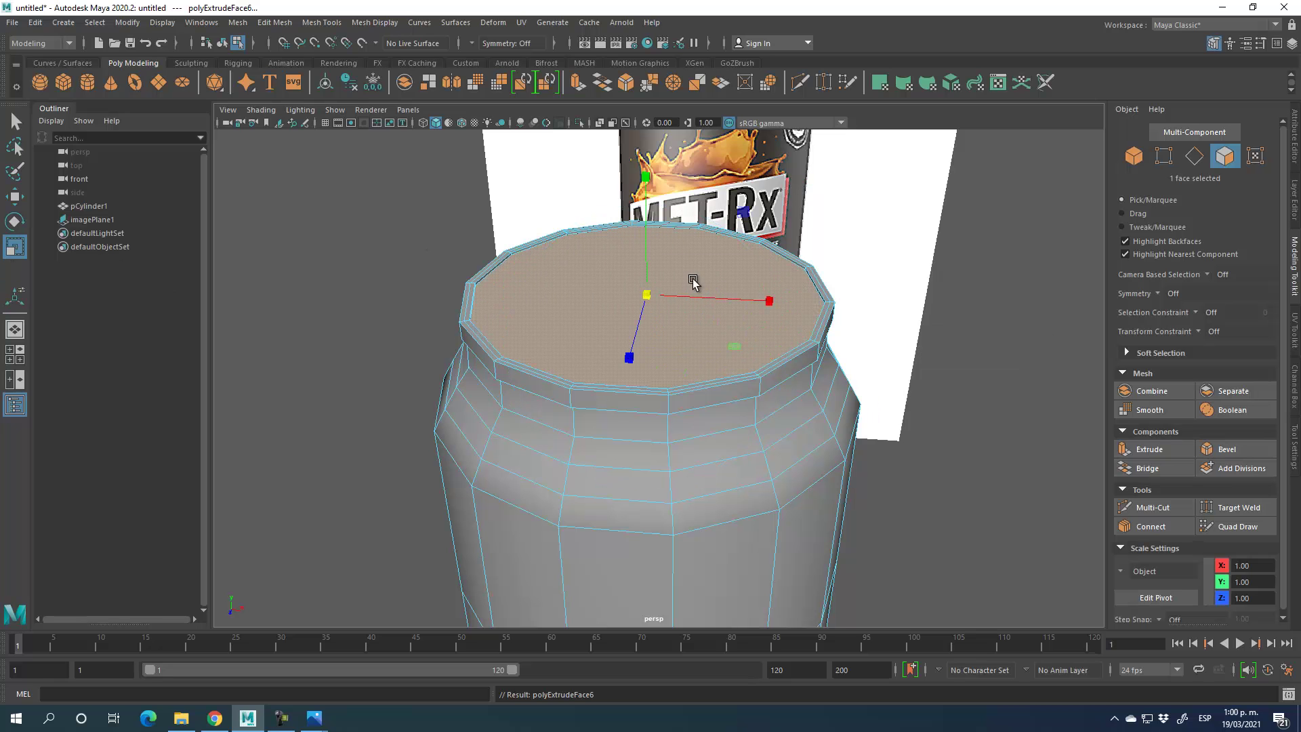
{"action": "left_click_drag", "start_coordinate": [647, 296], "coordinate": [634, 296]}
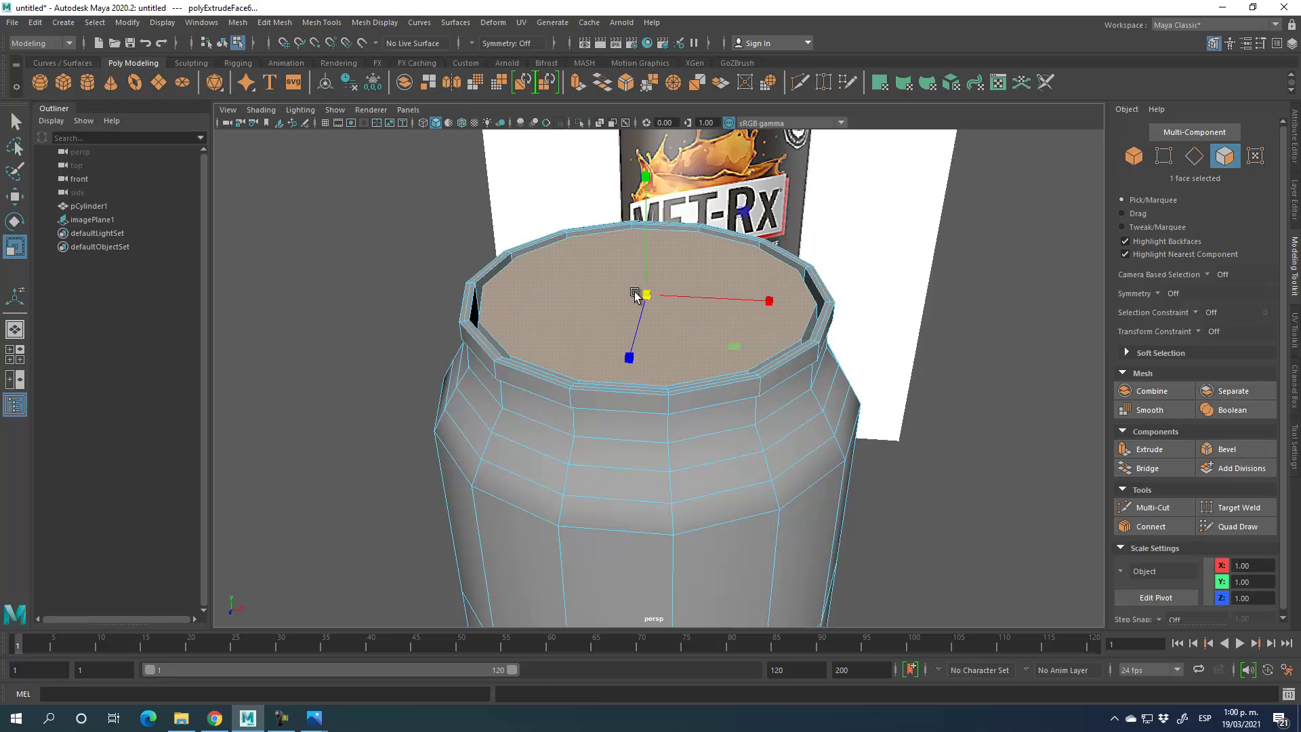
- Move the lid face down inside the rim to Y 11.60 and preview the can smoothed
{"action": "left_click", "coordinate": [14, 197]}
{"action": "left_click_drag", "start_coordinate": [646, 219], "coordinate": [651, 244]}
{"action": "mouse_move", "coordinate": [881, 401]}
{"action": "left_mouse_down", "text": "alt"}
{"action": "mouse_move", "coordinate": [885, 416]}
{"action": "mouse_move", "coordinate": [863, 397]}
{"action": "left_mouse_up", "text": "alt"}
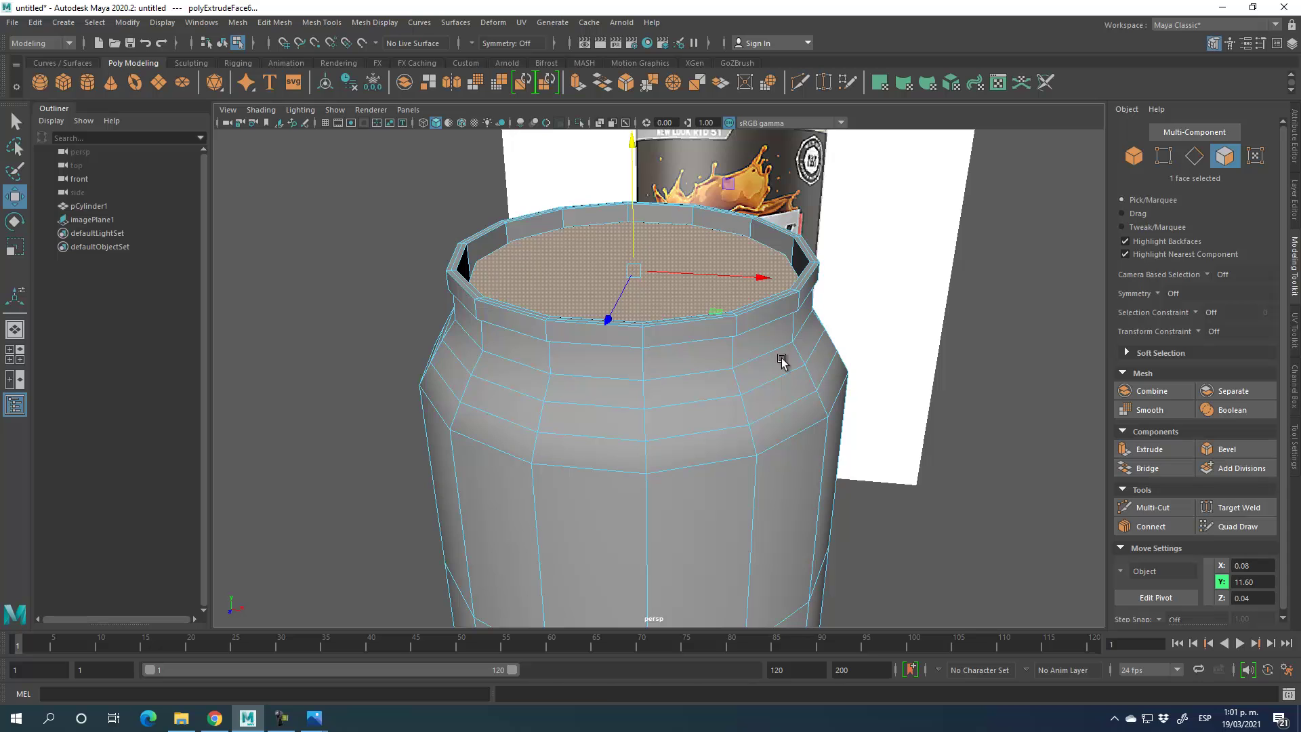
{"action": "key", "text": "3"}
{"action": "left_click_drag", "start_coordinate": [740, 342], "coordinate": [740, 394], "text": "alt"}
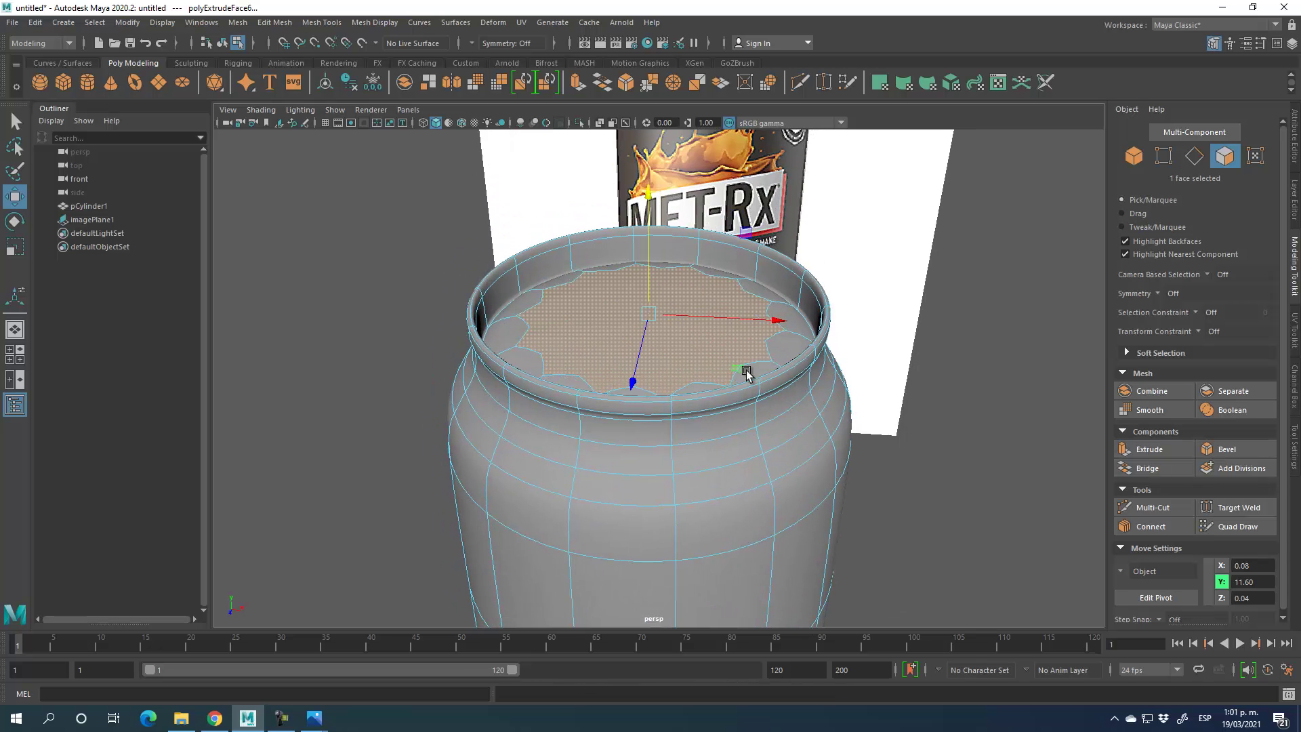
{"action": "right_click_drag", "start_coordinate": [746, 372], "coordinate": [856, 375], "text": "alt"}
{"action": "middle_click_drag", "start_coordinate": [937, 270], "coordinate": [835, 325], "text": "alt"}
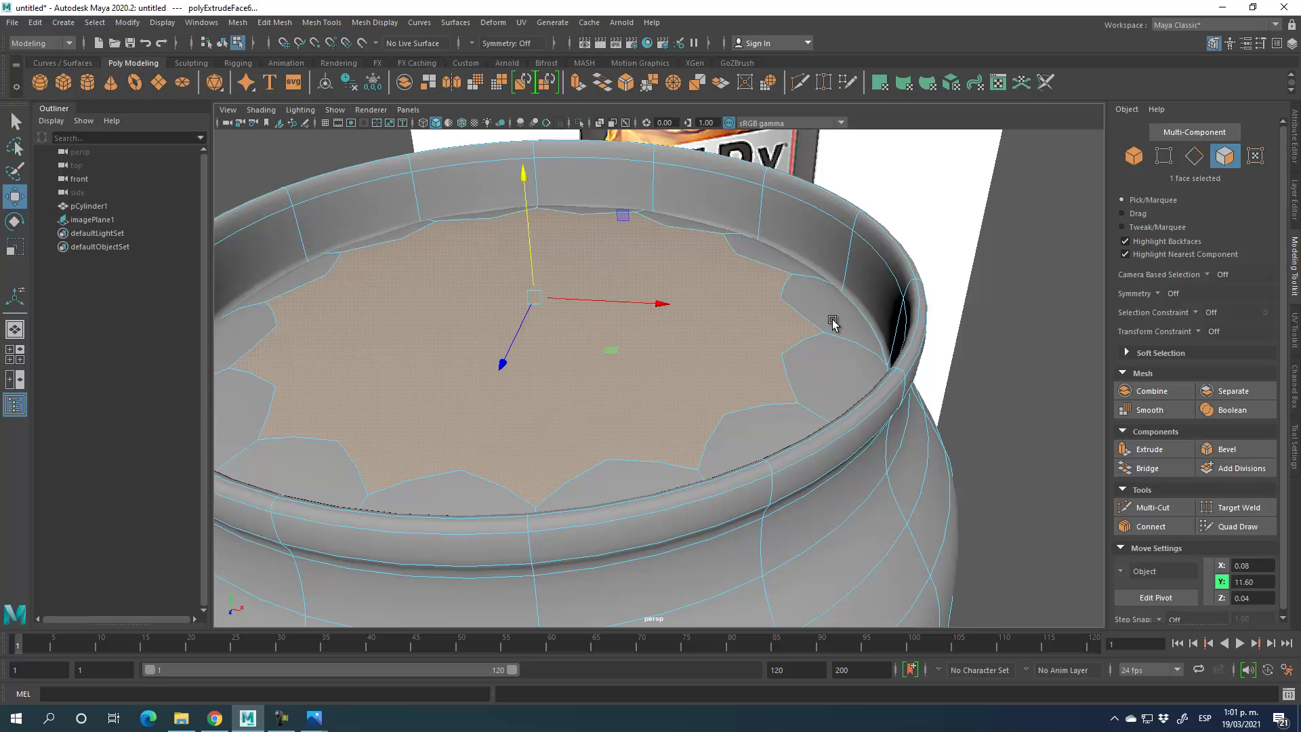
{"action": "key", "text": "1"}
{"action": "left_click", "coordinate": [1195, 156]}
{"action": "mouse_move", "coordinate": [884, 392]}
{"action": "left_mouse_down", "text": "alt"}
{"action": "mouse_move", "coordinate": [860, 400]}
{"action": "mouse_move", "coordinate": [875, 397]}
{"action": "left_mouse_up", "text": "alt"}
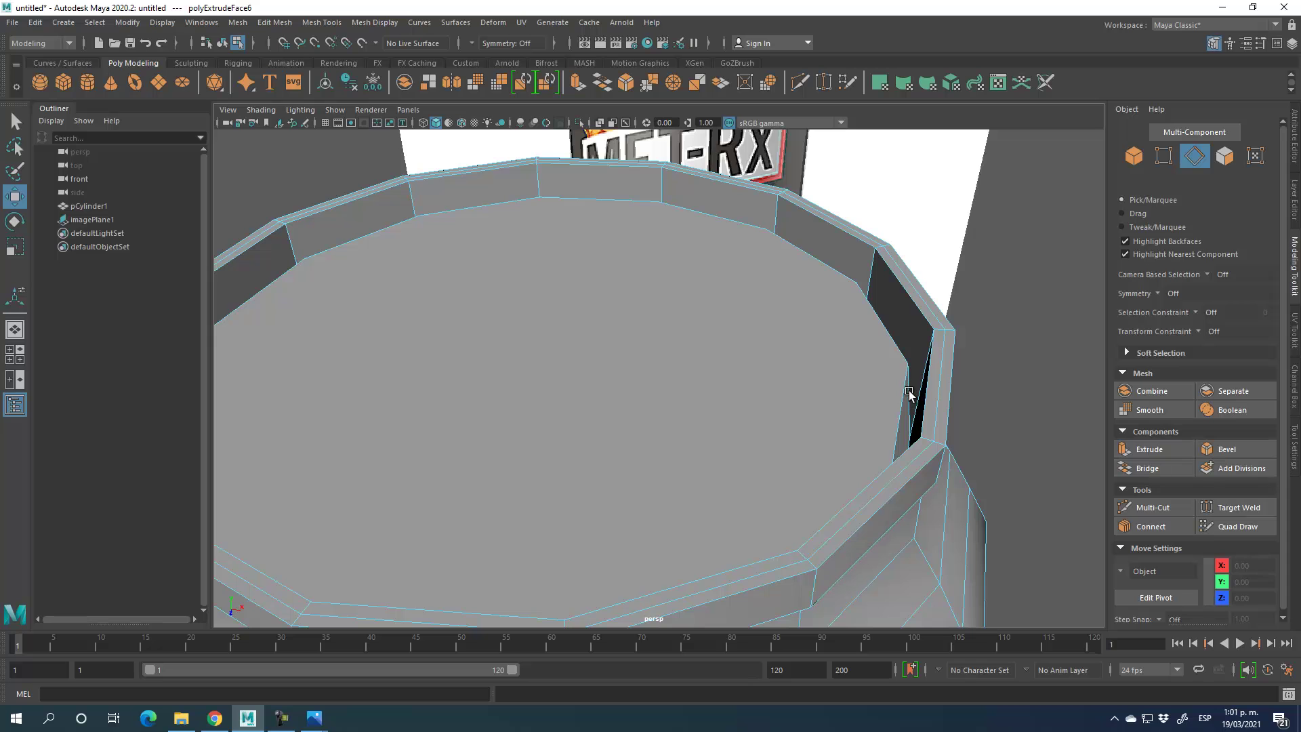
{"action": "left_click_drag", "start_coordinate": [897, 467], "coordinate": [822, 435], "text": "alt"}
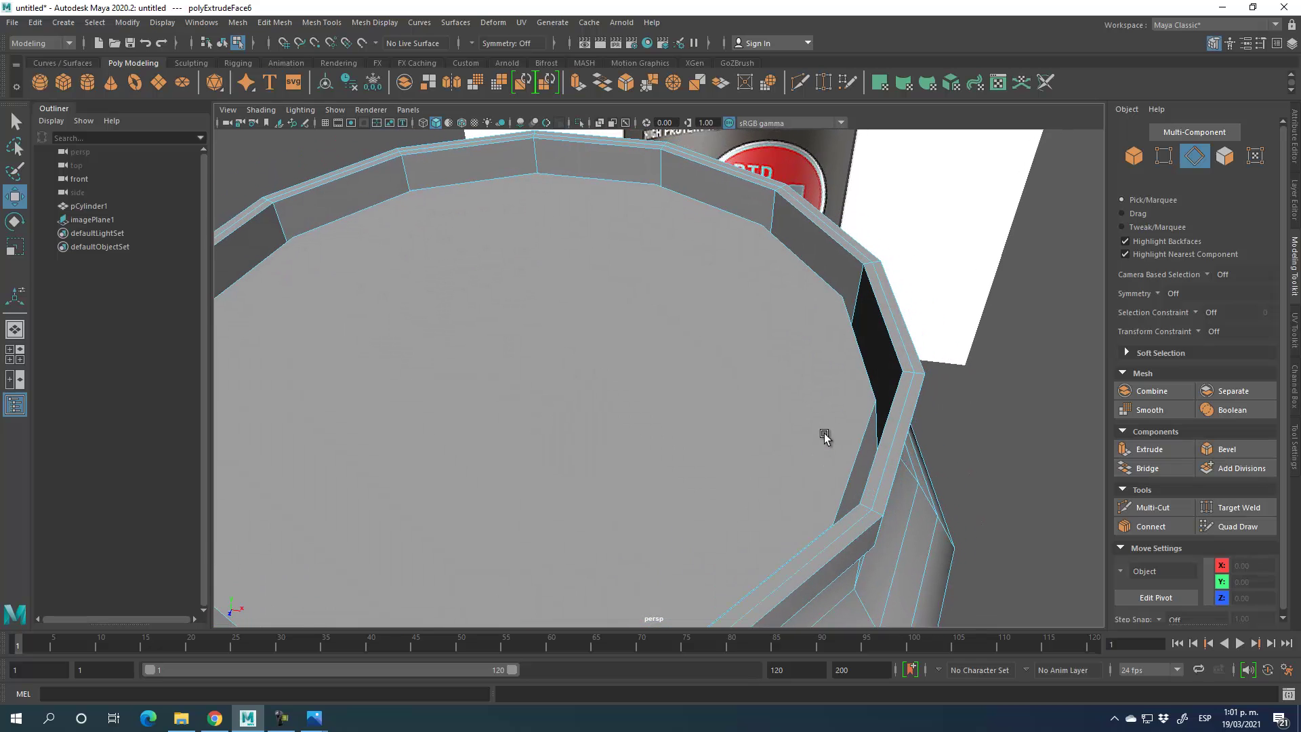
{"action": "left_click", "coordinate": [1133, 509]}
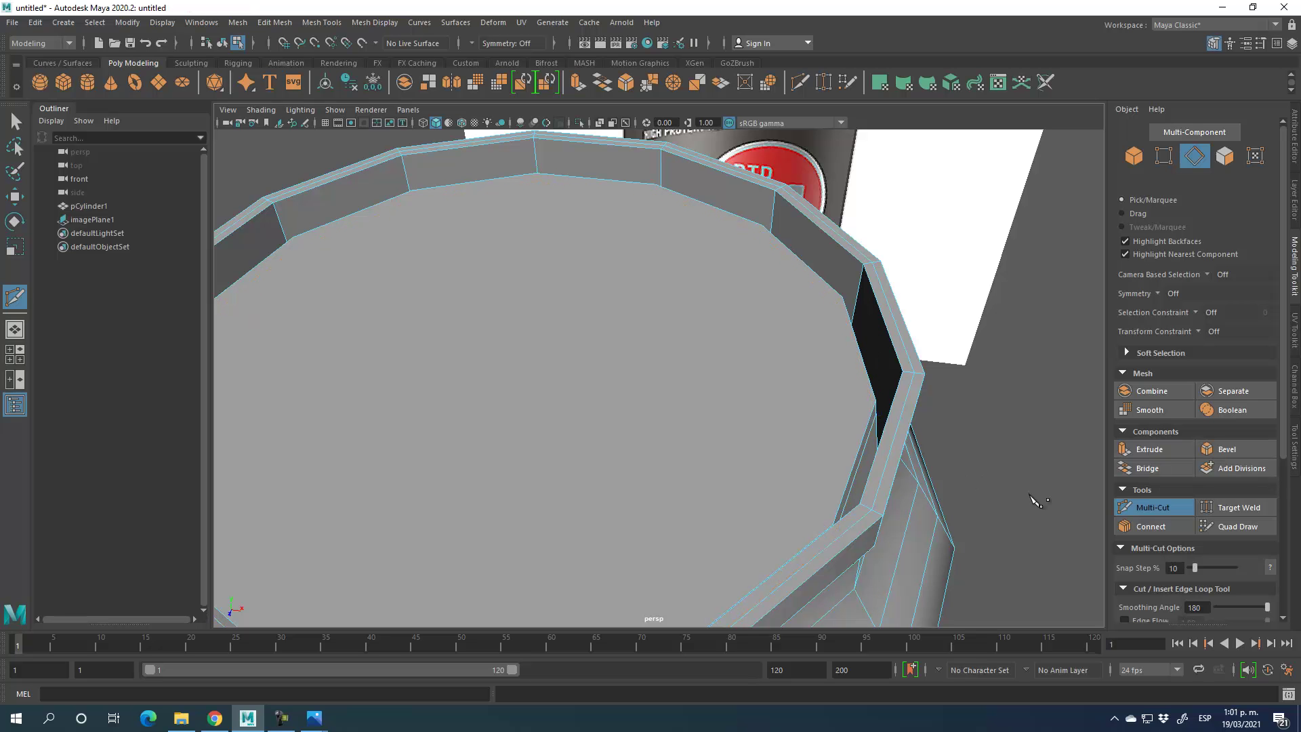
{"action": "left_click", "coordinate": [1154, 507]}
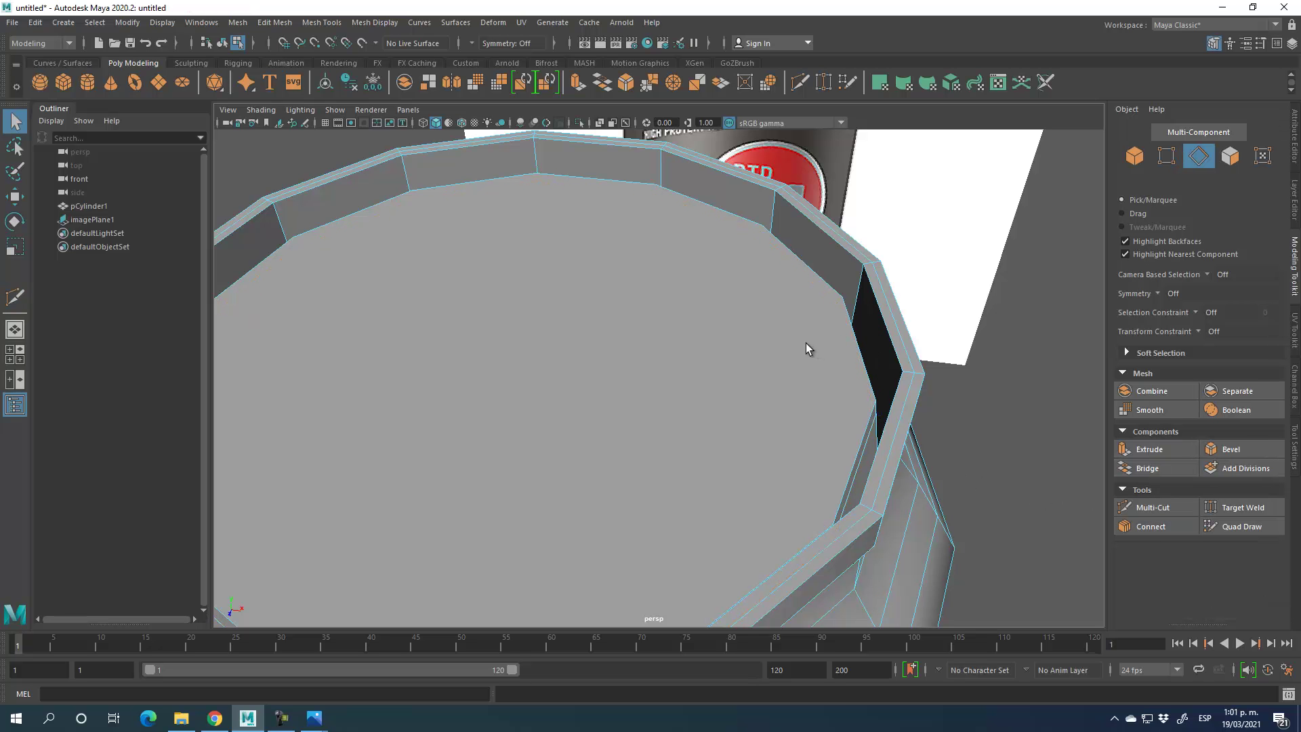
{"action": "scroll", "coordinate": [803, 343], "scroll_direction": "down", "scroll_amount": 5}
{"action": "left_click_drag", "start_coordinate": [725, 456], "coordinate": [638, 408], "text": "alt"}
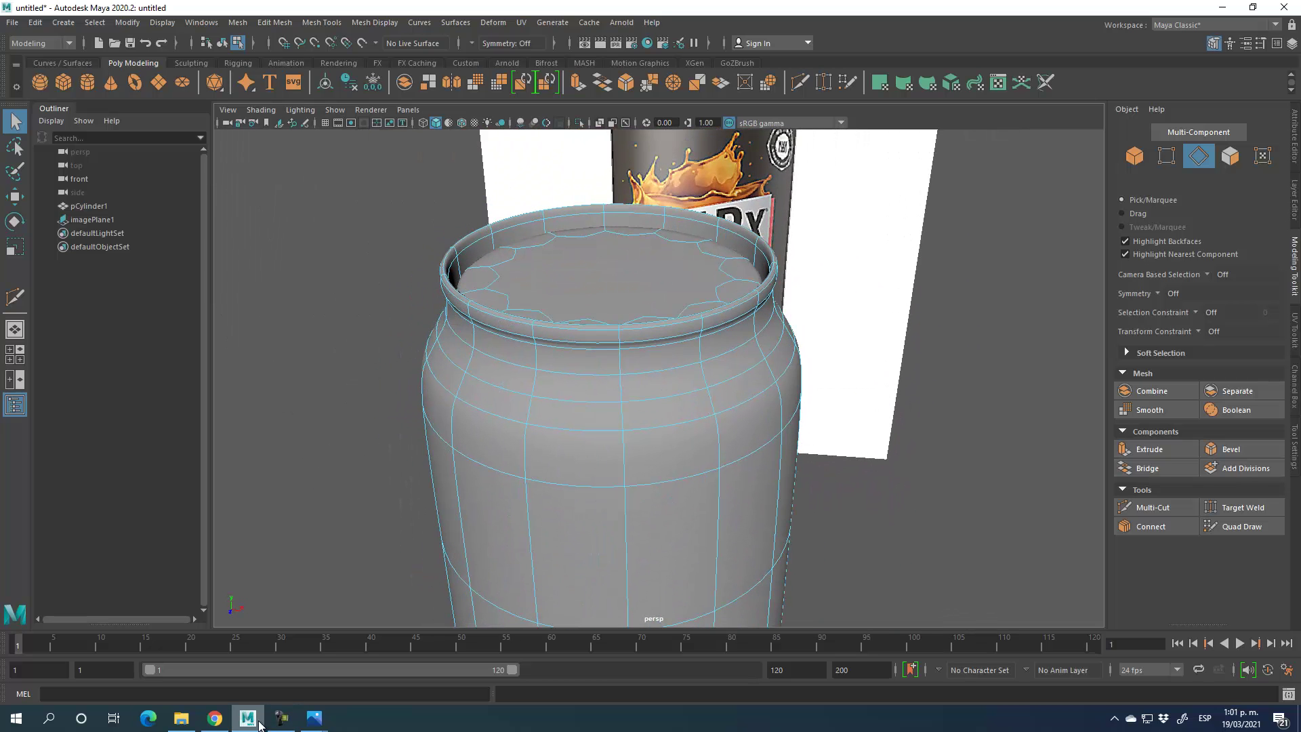
{"action": "mouse_move", "coordinate": [327, 656]}
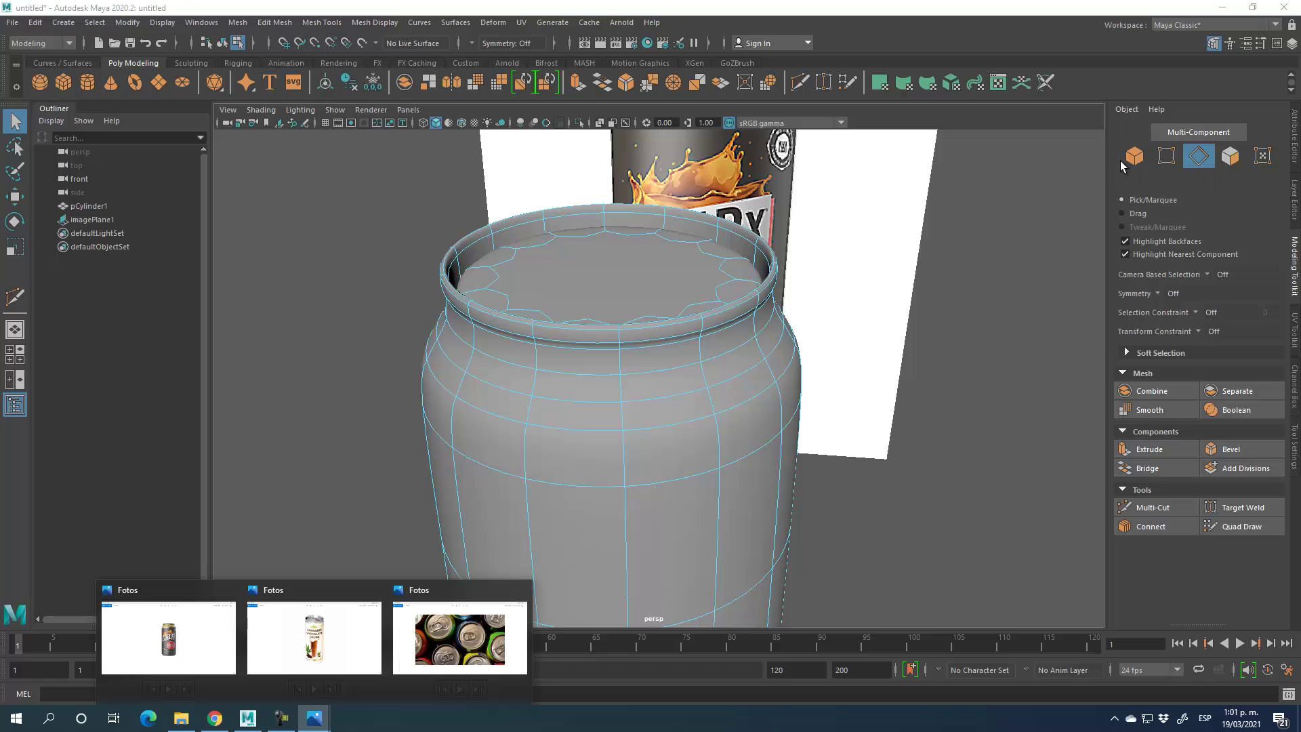
{"action": "left_click", "coordinate": [668, 265]}
{"action": "key", "text": "1"}
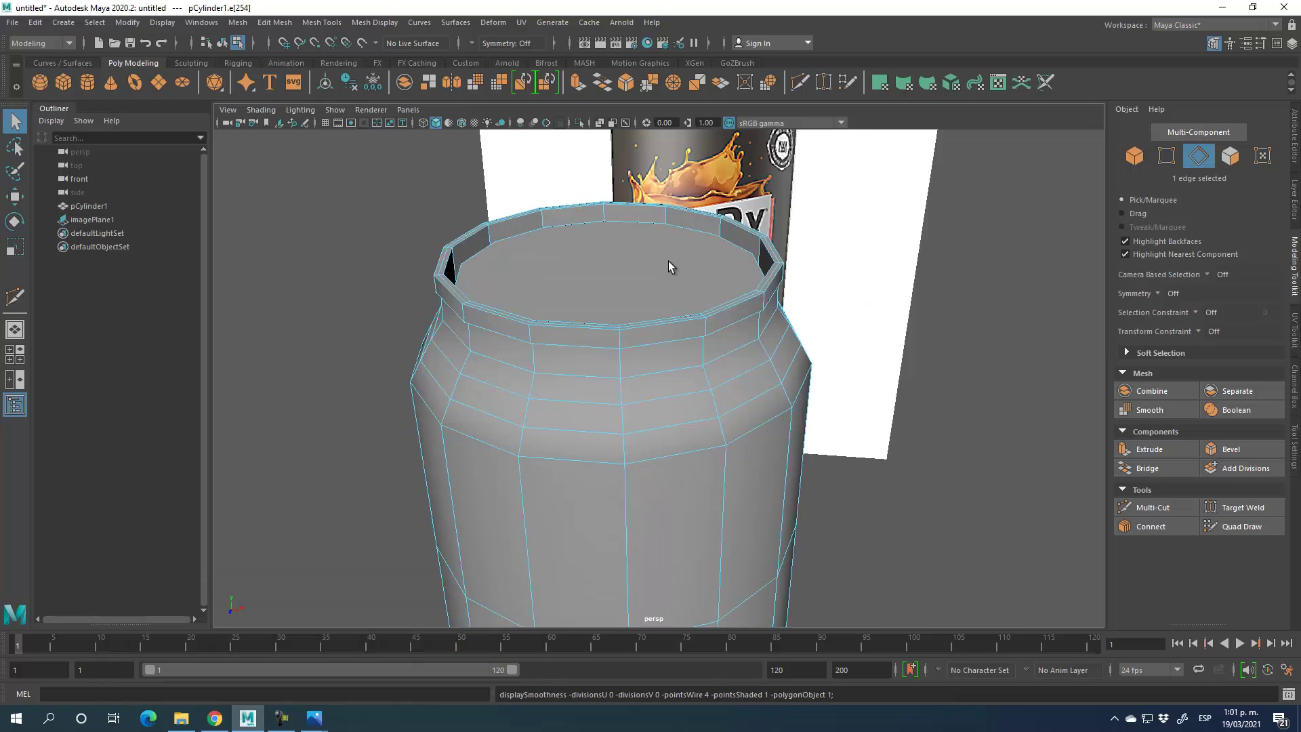
- Select the sunken lid face, extrude it with a thickness of 0 and scale the new face slightly inward
{"action": "left_click_drag", "start_coordinate": [847, 304], "coordinate": [1090, 210], "text": "alt"}
{"action": "left_click", "coordinate": [1229, 155]}
{"action": "left_click", "coordinate": [633, 394]}
{"action": "left_click_drag", "start_coordinate": [859, 530], "coordinate": [1075, 478], "text": "alt"}
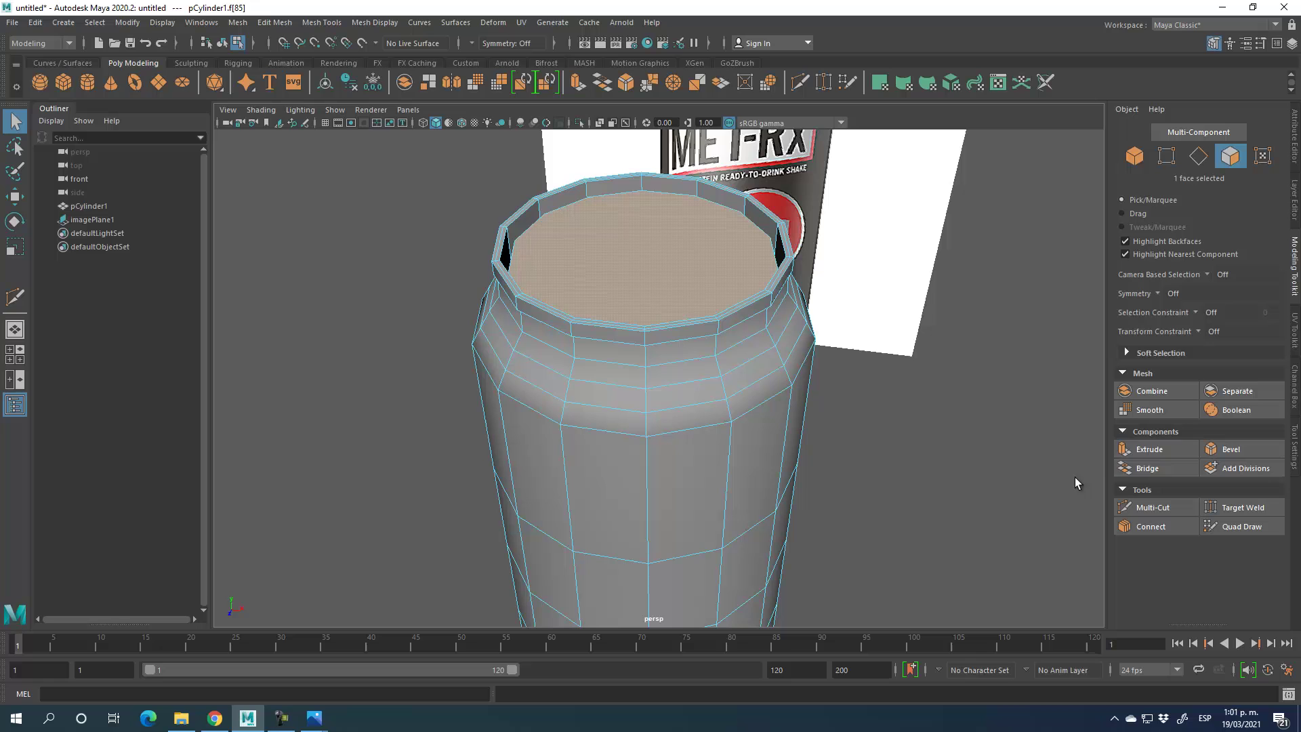
{"action": "left_click", "coordinate": [1150, 451]}
{"action": "left_click", "coordinate": [1027, 334]}
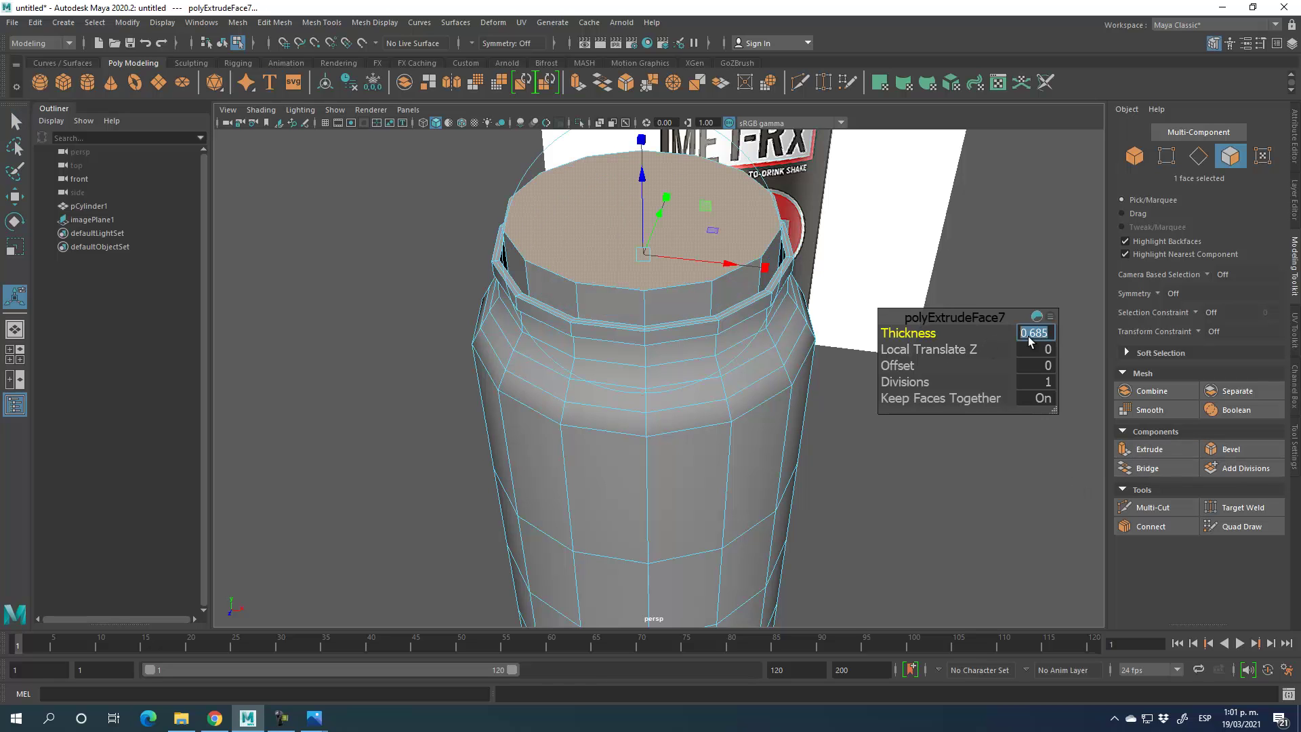
{"action": "type", "text": "0"}
{"action": "key", "text": "Return"}
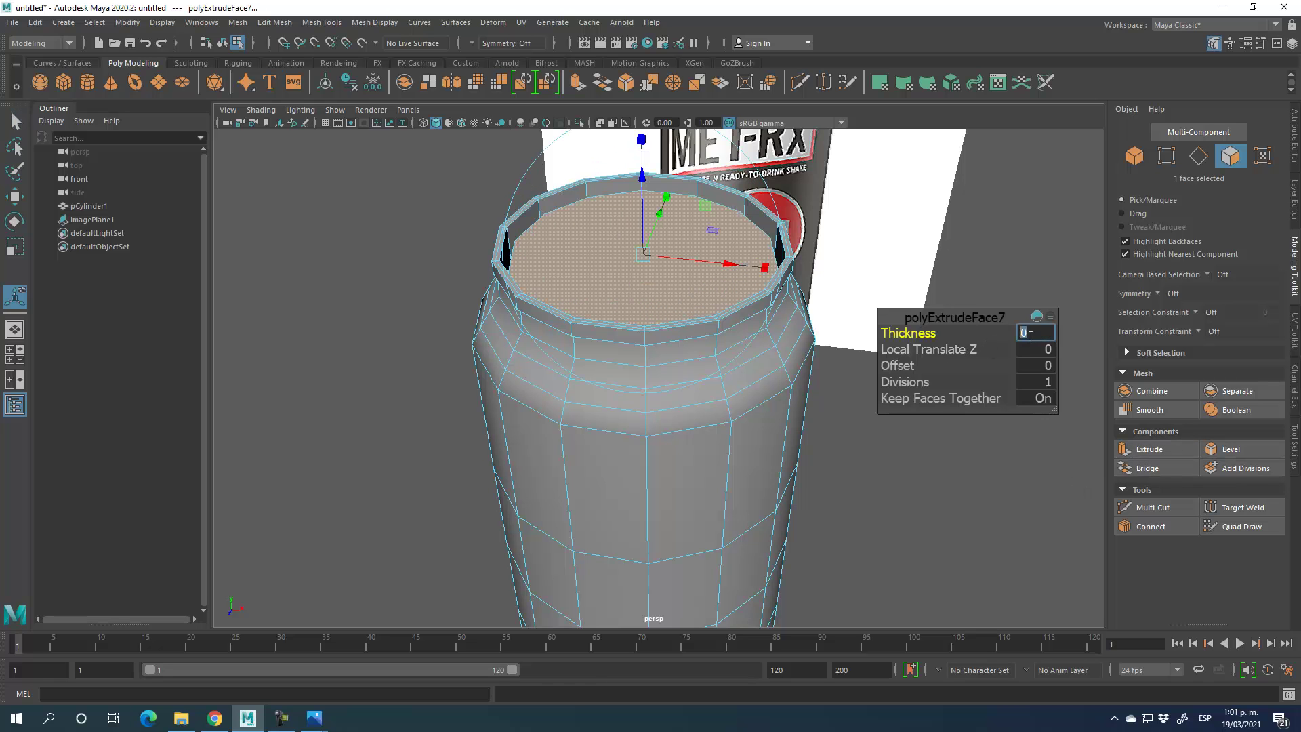
{"action": "left_click", "coordinate": [16, 248]}
{"action": "left_click_drag", "start_coordinate": [644, 255], "coordinate": [518, 374]}
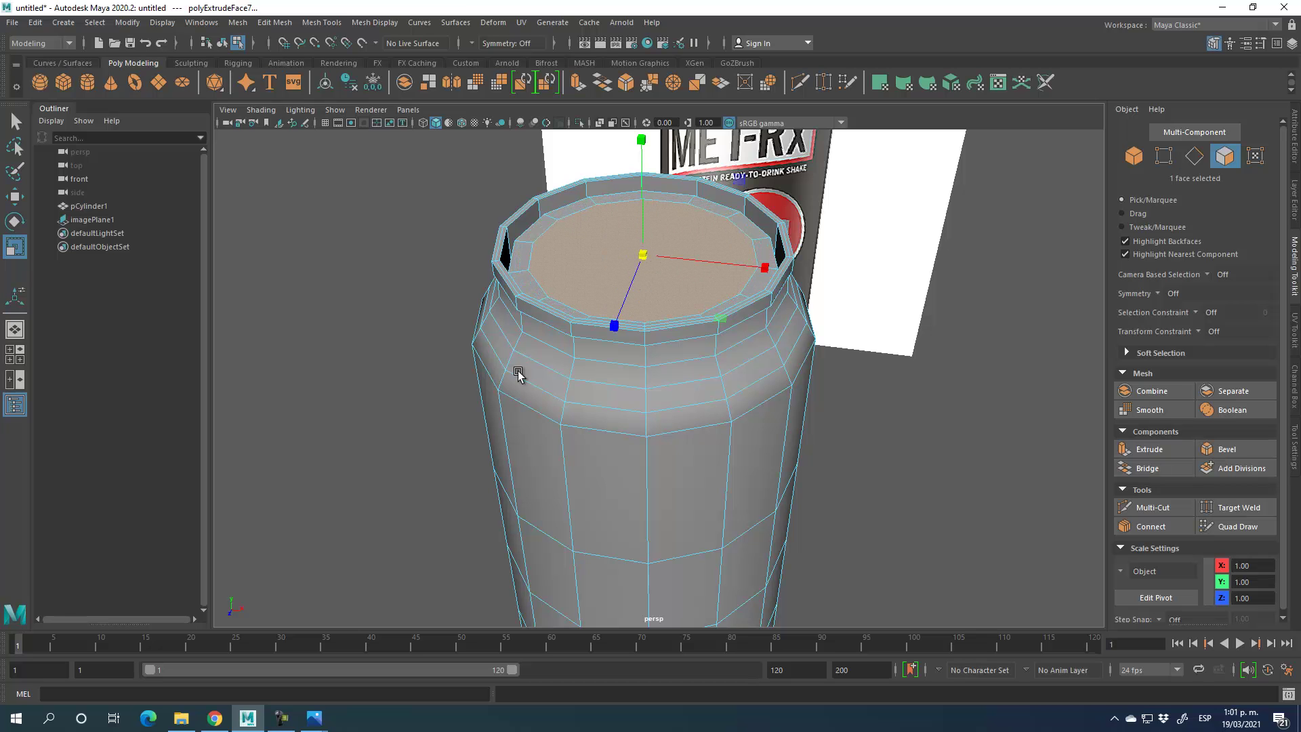
- Examine the lid, the raised outline and the pull tab in the reference photos lata 2.jpg and lata 3.jpg
{"action": "left_click", "coordinate": [325, 650]}
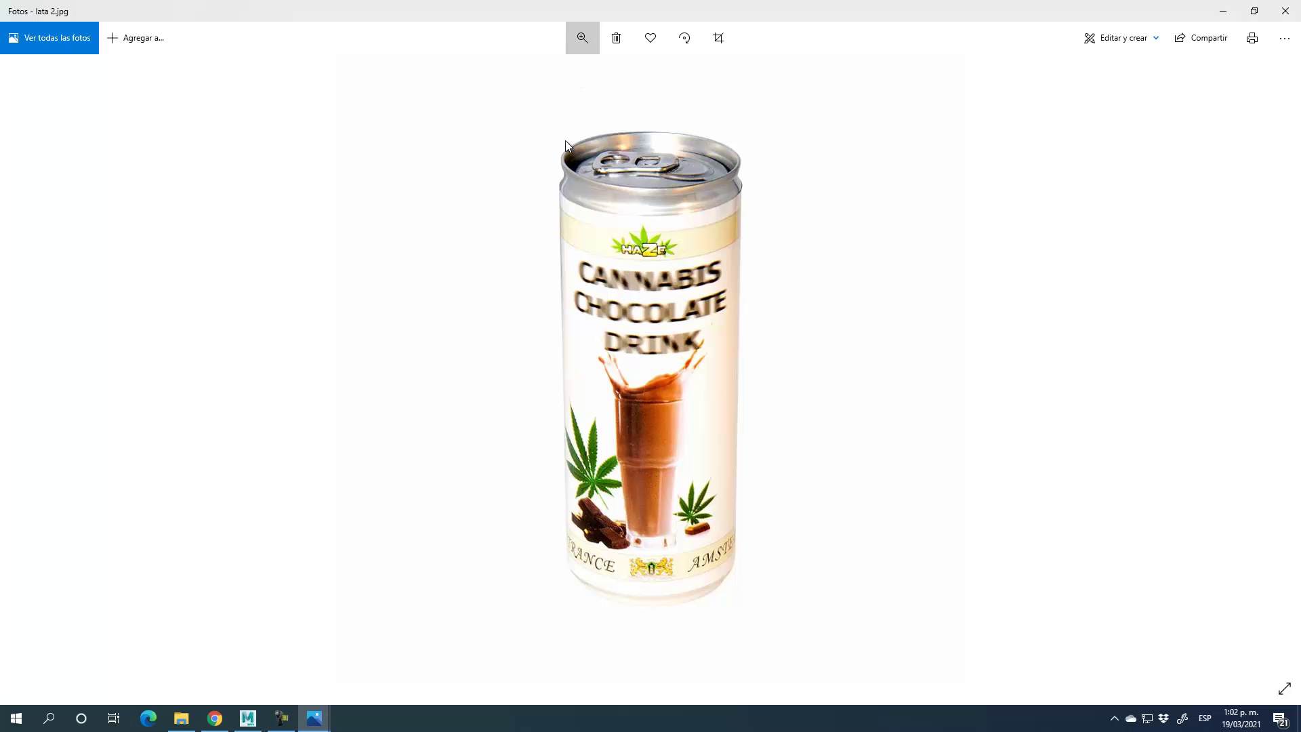
{"action": "left_click", "coordinate": [601, 73]}
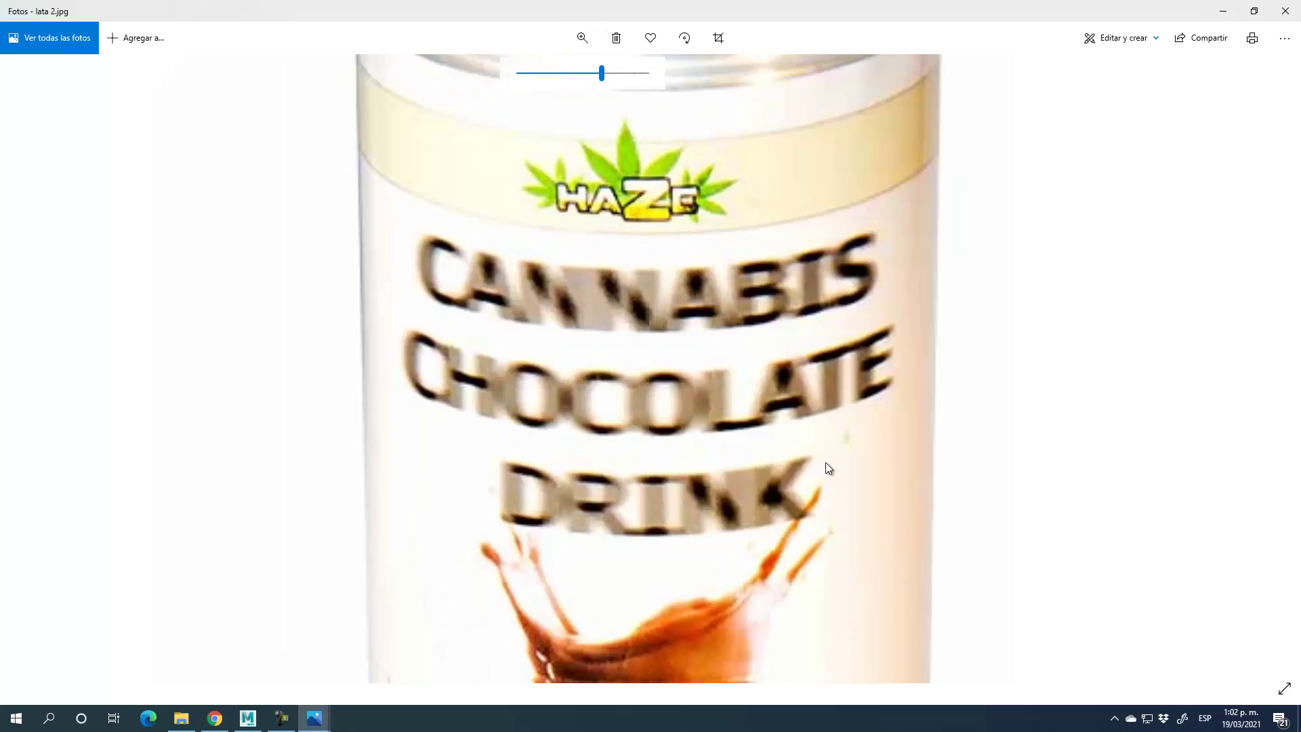
{"action": "scroll", "coordinate": [810, 379], "scroll_direction": "up", "scroll_amount": 4}
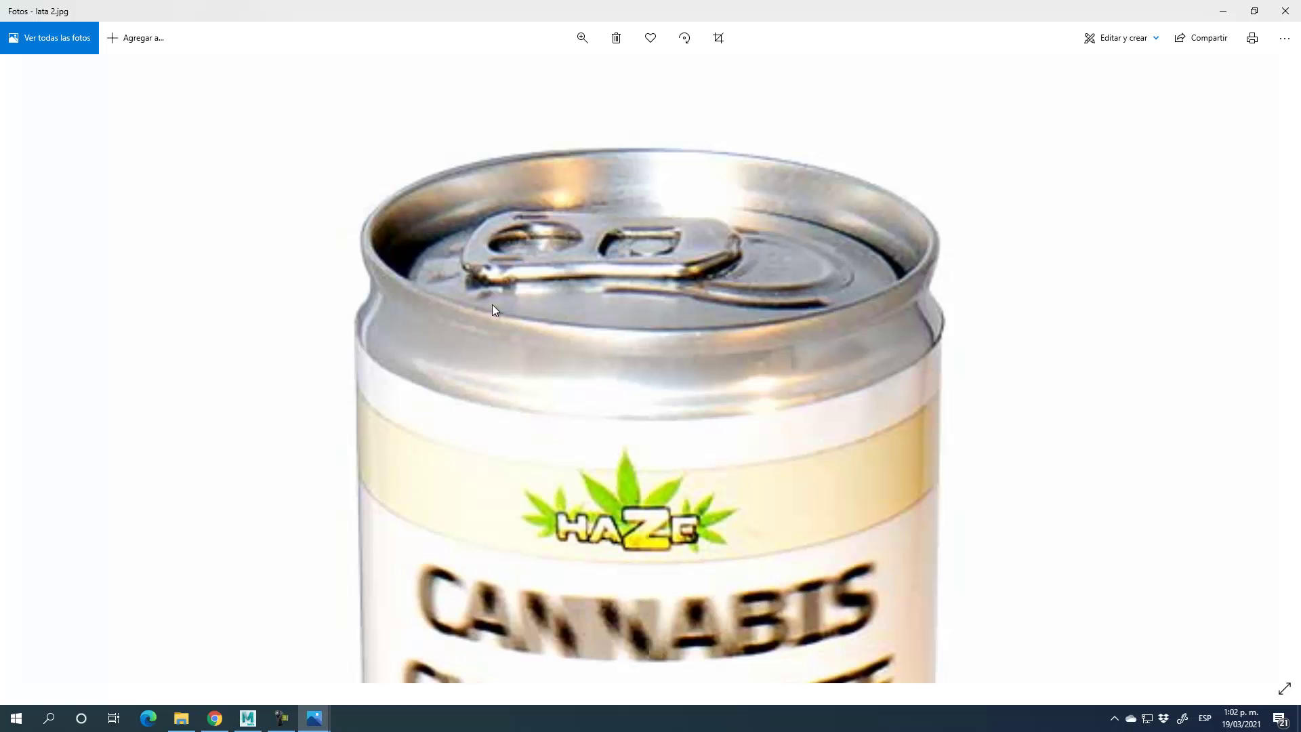
{"action": "mouse_move", "coordinate": [316, 711]}
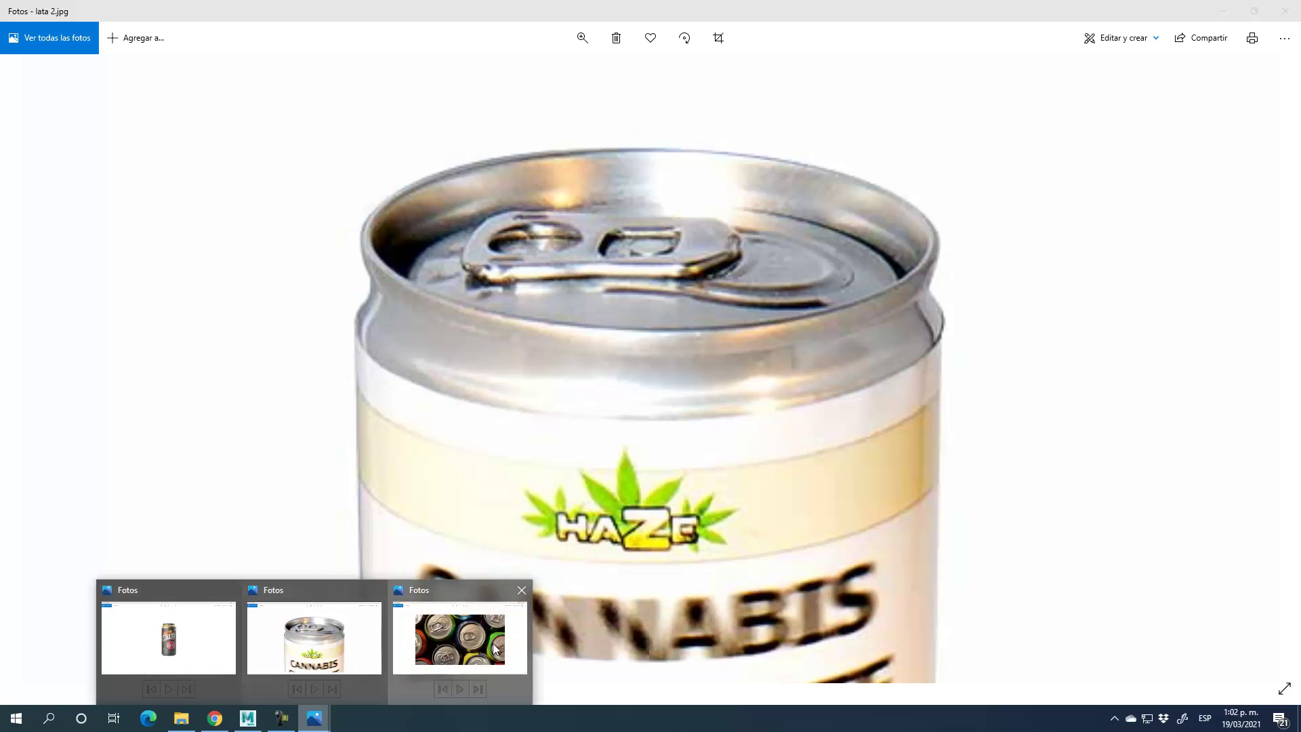
{"action": "left_click", "coordinate": [460, 633]}
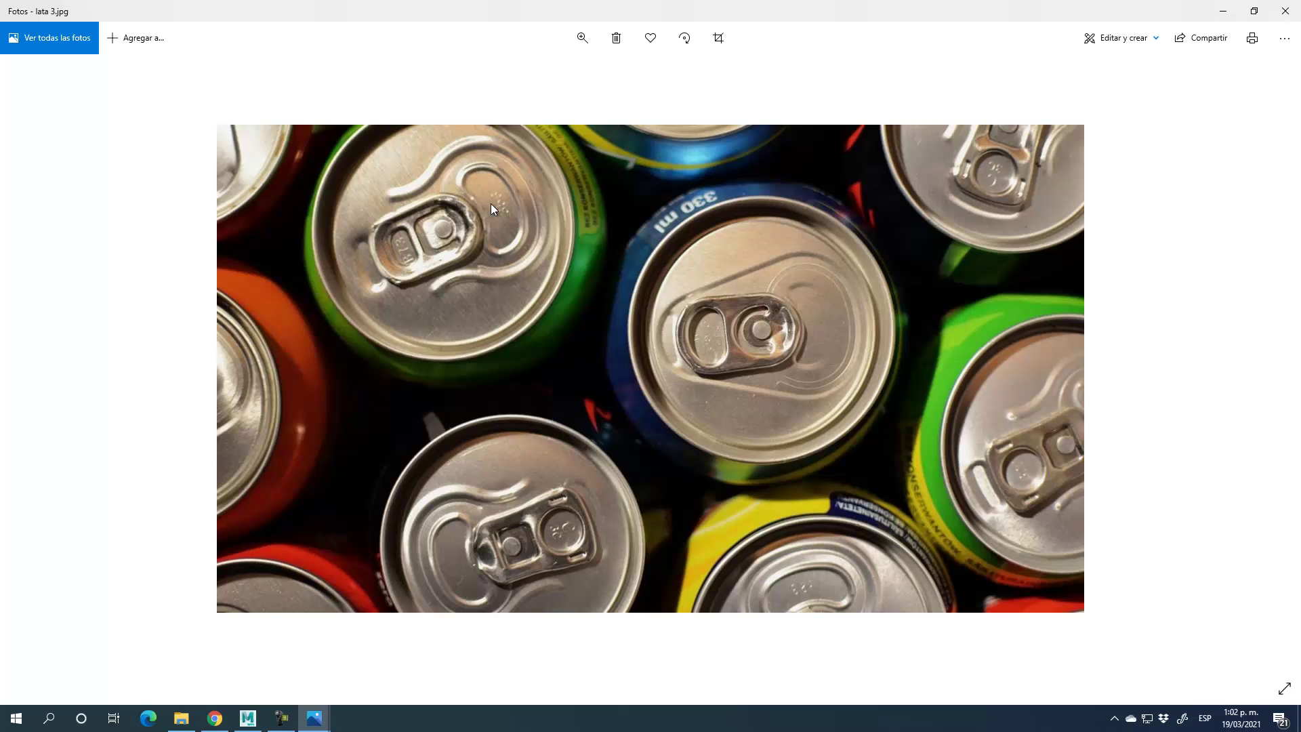
{"action": "left_click", "coordinate": [1229, 7]}
{"action": "left_click", "coordinate": [1223, 11]}
- Switch to vertex selection and frame the can's lid in the top view with X-ray display off
{"action": "left_click_drag", "start_coordinate": [784, 325], "coordinate": [862, 372], "text": "alt"}
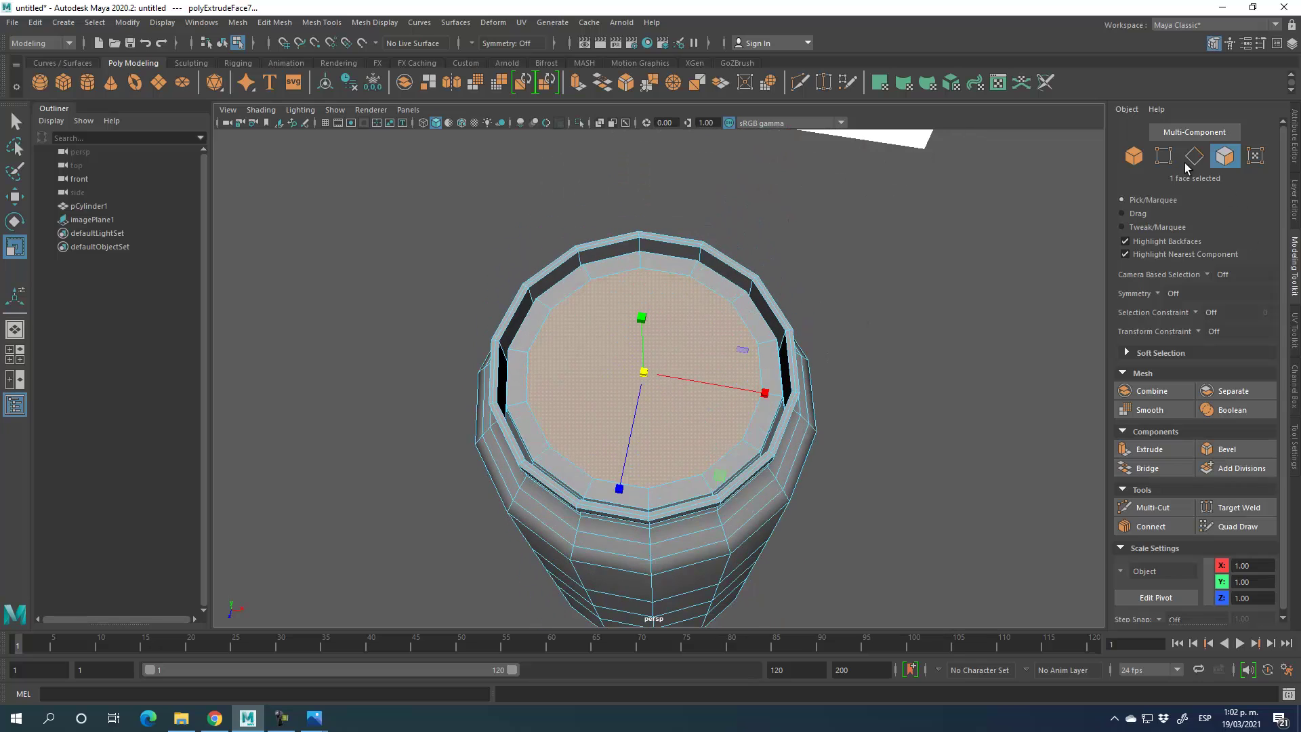
{"action": "left_click", "coordinate": [1170, 159]}
{"action": "mouse_move", "coordinate": [821, 424]}
{"action": "left_mouse_down", "text": "alt"}
{"action": "mouse_move", "coordinate": [752, 456]}
{"action": "mouse_move", "coordinate": [762, 415]}
{"action": "mouse_move", "coordinate": [844, 410]}
{"action": "left_mouse_up", "text": "alt"}
{"action": "key", "text": "space"}
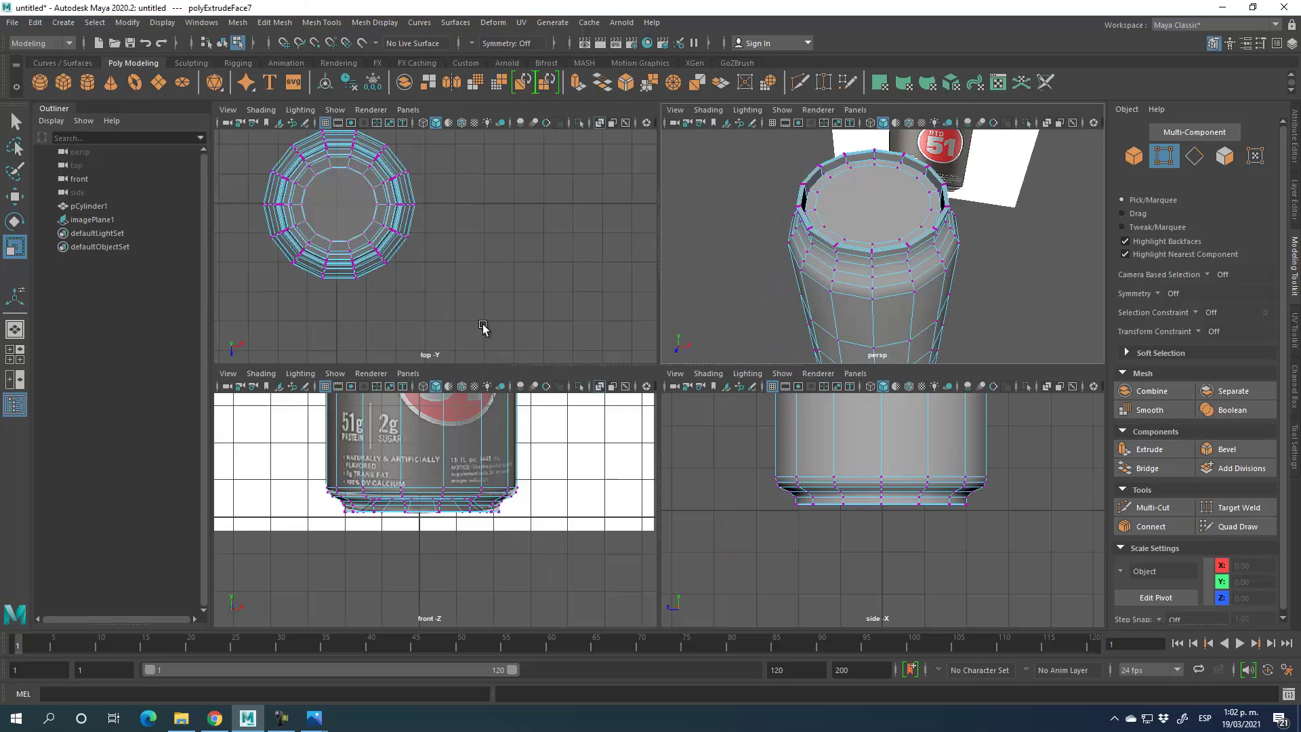
{"action": "key", "text": "space"}
{"action": "scroll", "coordinate": [530, 284], "scroll_direction": "up", "scroll_amount": 1}
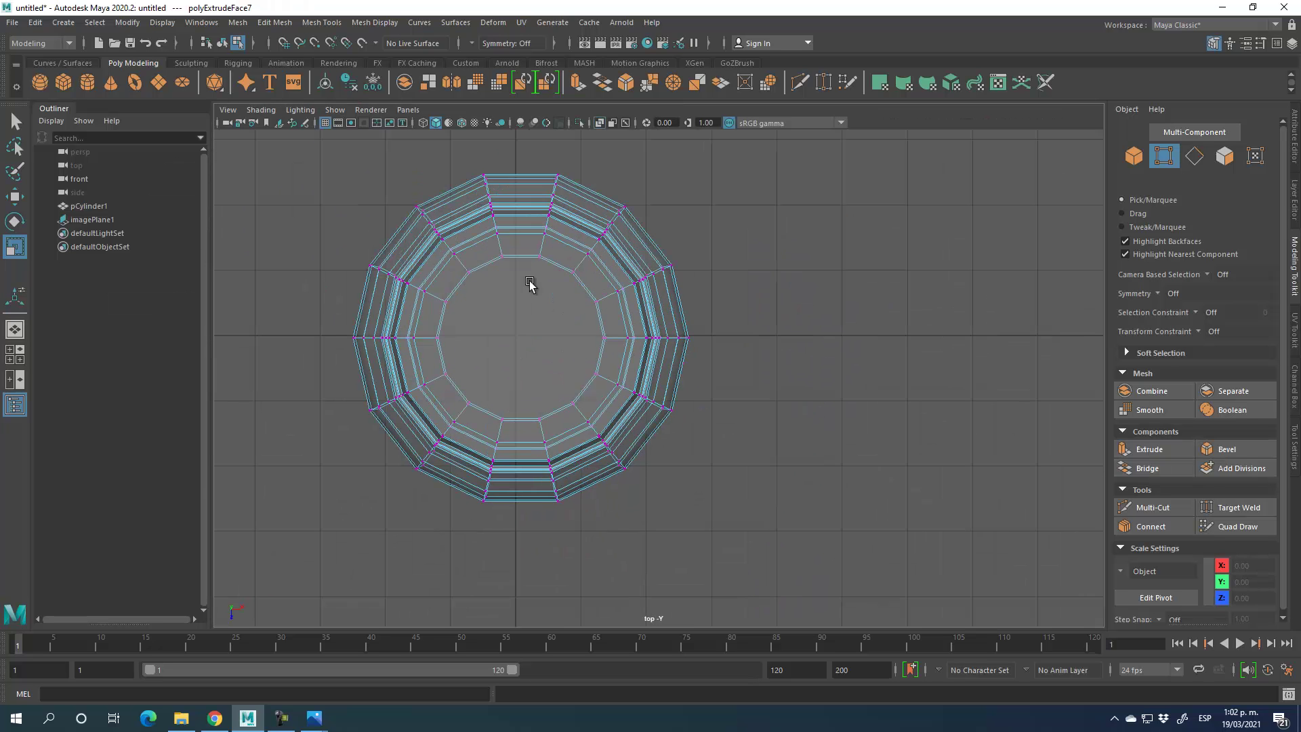
{"action": "left_click", "coordinate": [435, 125]}
{"action": "left_click", "coordinate": [436, 125]}
{"action": "left_click_drag", "start_coordinate": [782, 453], "coordinate": [753, 418], "text": "alt"}
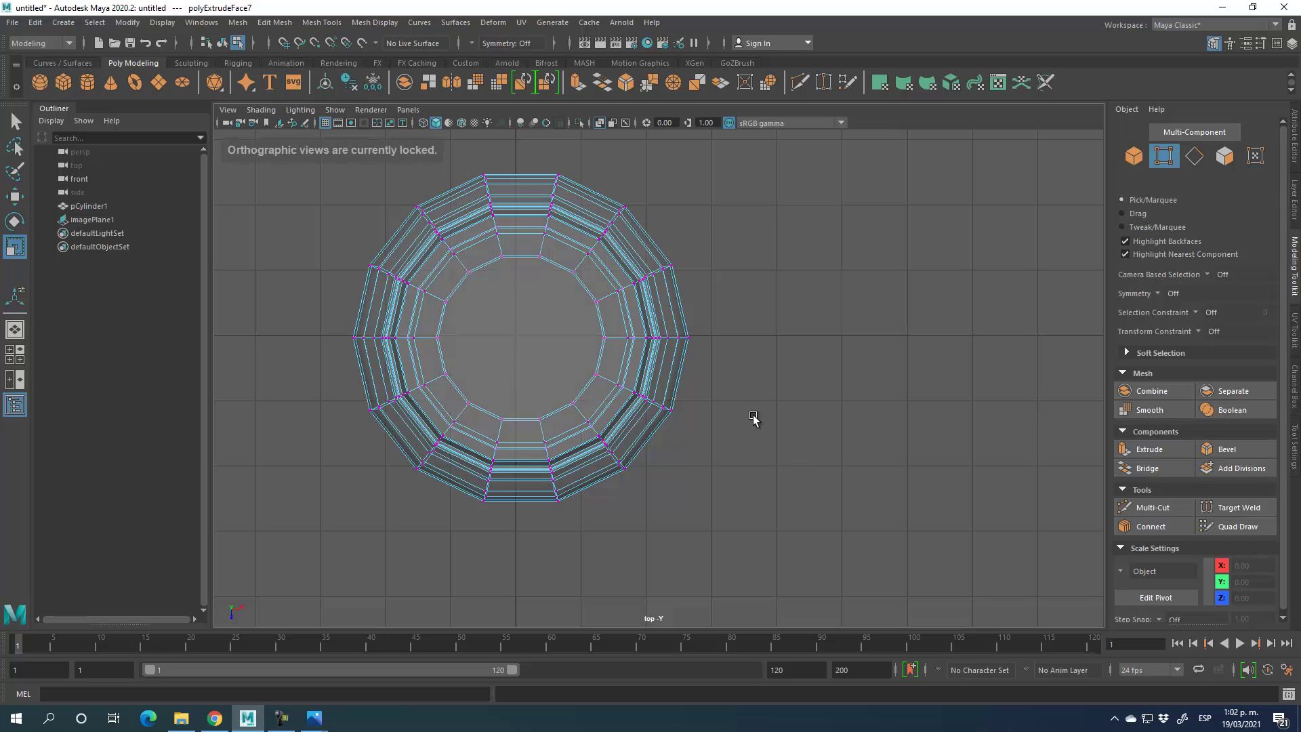
{"action": "left_click", "coordinate": [600, 123]}
{"action": "key", "text": "f"}
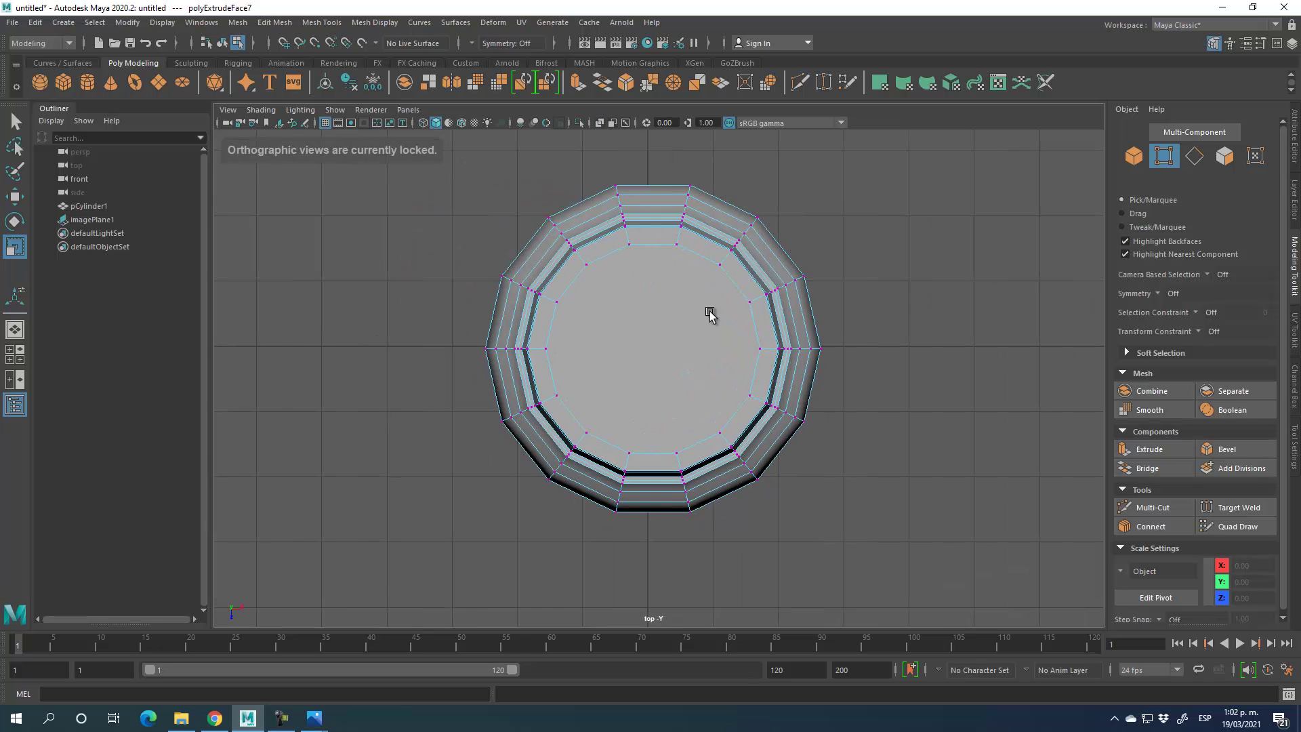
{"action": "scroll", "coordinate": [696, 263], "scroll_direction": "up", "scroll_amount": 5}
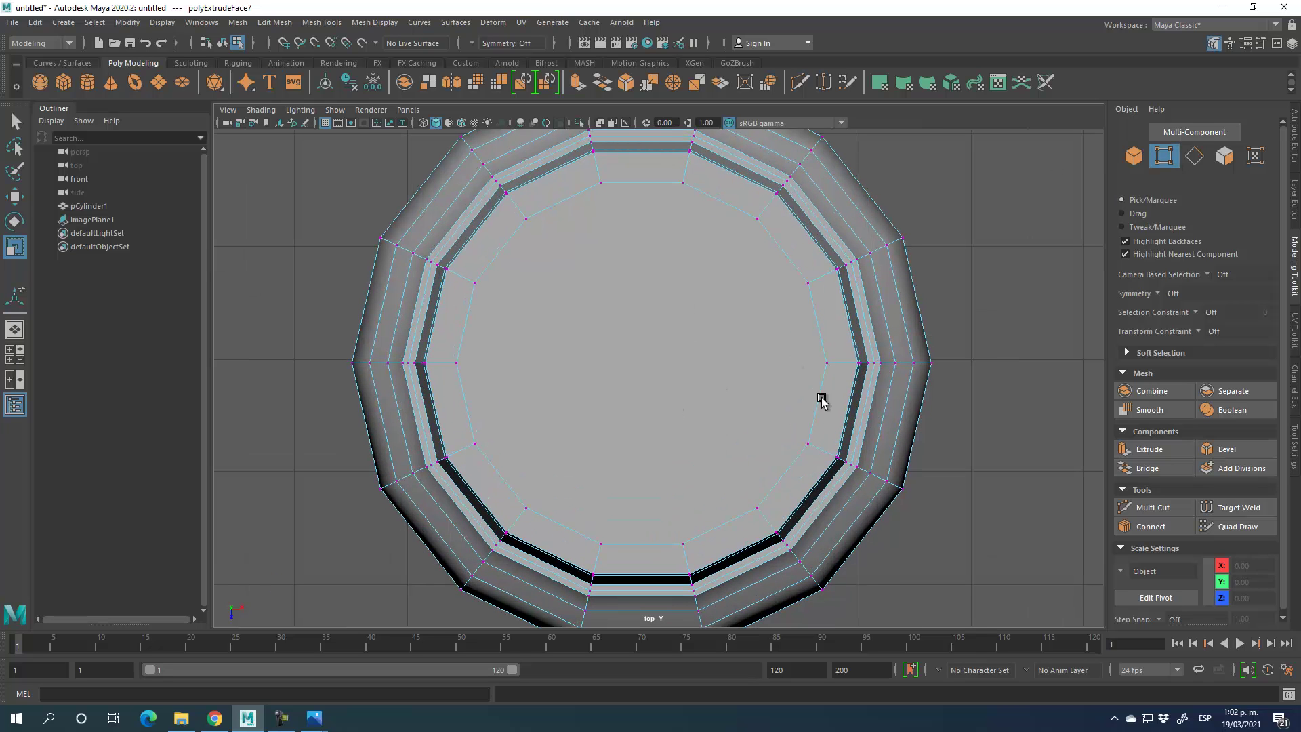
- Turn on Object X symmetry and move the middle pair of the lid's inner vertices inward
{"action": "left_click", "coordinate": [827, 363]}
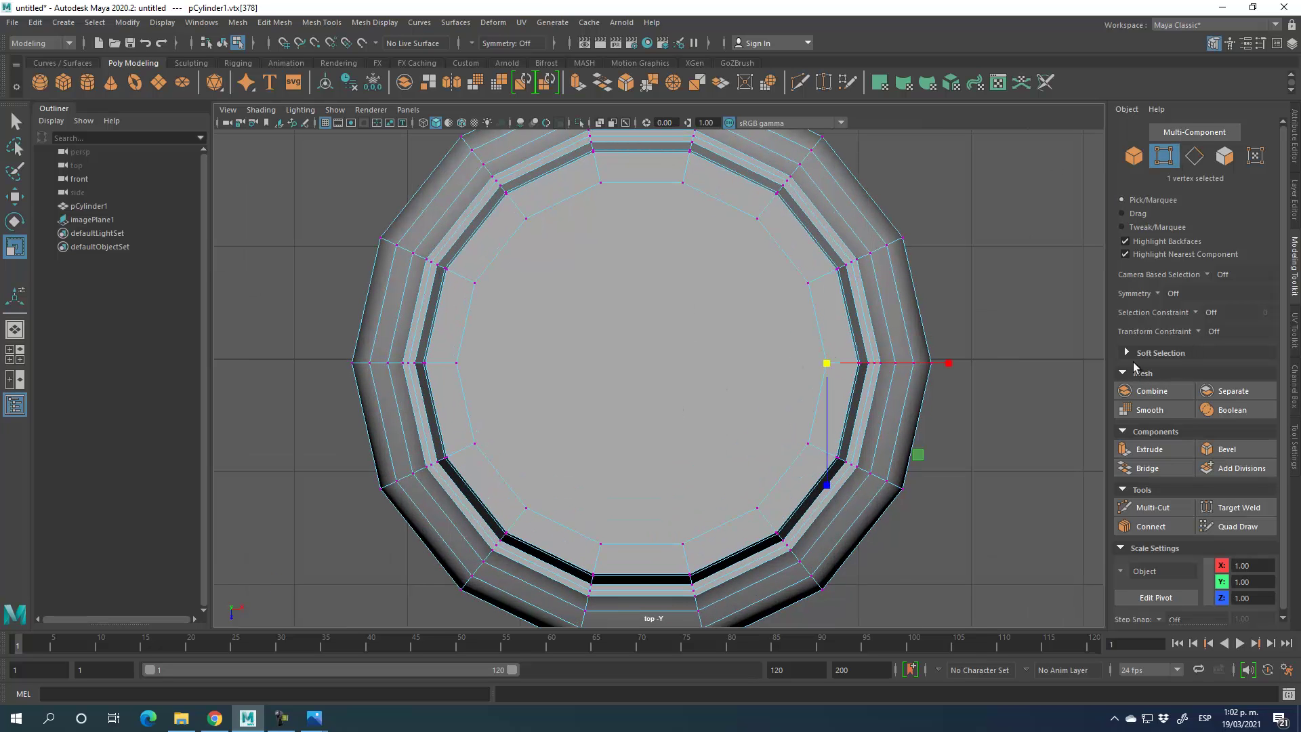
{"action": "left_click", "coordinate": [1159, 293]}
{"action": "left_click", "coordinate": [1185, 309]}
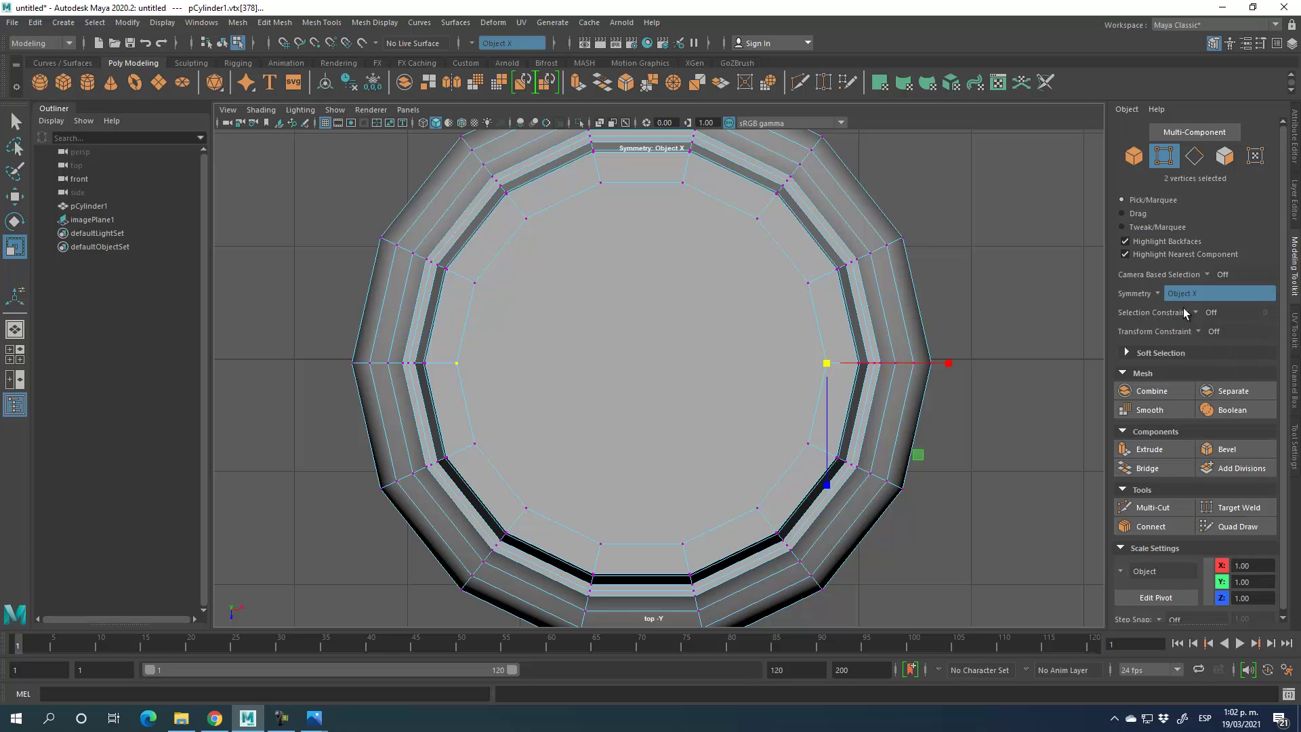
{"action": "left_click", "coordinate": [10, 203]}
{"action": "left_click_drag", "start_coordinate": [937, 365], "coordinate": [911, 365]}
- Move the three +Z pairs of the lid's inner vertices inward to taper that end of the outline
{"action": "left_click", "coordinate": [808, 443]}
{"action": "left_click_drag", "start_coordinate": [867, 443], "coordinate": [791, 487]}
{"action": "left_click", "coordinate": [756, 508]}
{"action": "left_click_drag", "start_coordinate": [848, 599], "coordinate": [804, 575]}
{"action": "left_click", "coordinate": [683, 544]}
{"action": "left_click_drag", "start_coordinate": [684, 592], "coordinate": [684, 568]}
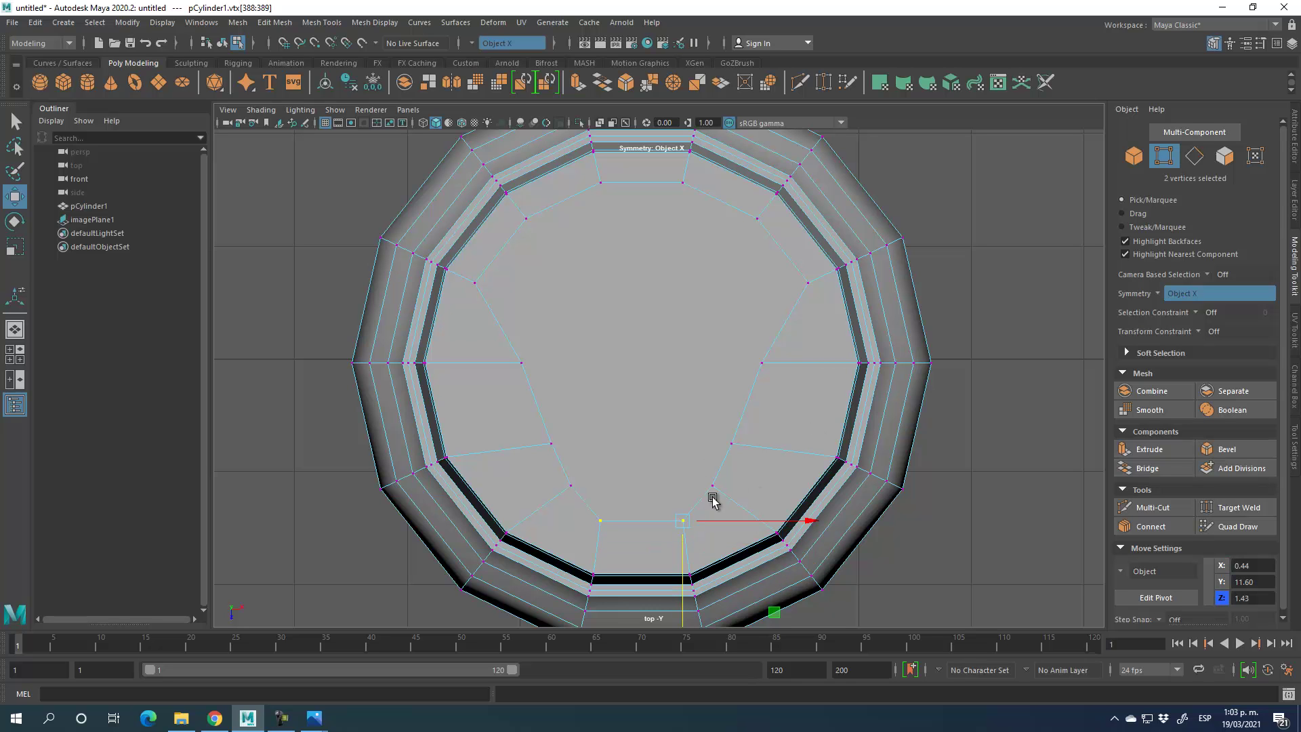
- Pull the three -Z pairs of the lid's inner vertices inward to shape the opposite, wider end of the outline
{"action": "left_click", "coordinate": [807, 283]}
{"action": "left_click_drag", "start_coordinate": [876, 286], "coordinate": [811, 284]}
{"action": "left_click", "coordinate": [757, 216]}
{"action": "middle_click_drag", "start_coordinate": [812, 232], "coordinate": [812, 285], "text": "alt"}
{"action": "left_click_drag", "start_coordinate": [847, 363], "coordinate": [809, 381]}
{"action": "left_click", "coordinate": [682, 236]}
{"action": "left_click_drag", "start_coordinate": [777, 335], "coordinate": [793, 364]}
- Spread the three -Z vertex pairs of the lid outline back outward into a rounder, wider end
{"action": "left_click", "coordinate": [742, 335]}
{"action": "left_click_drag", "start_coordinate": [835, 426], "coordinate": [859, 430]}
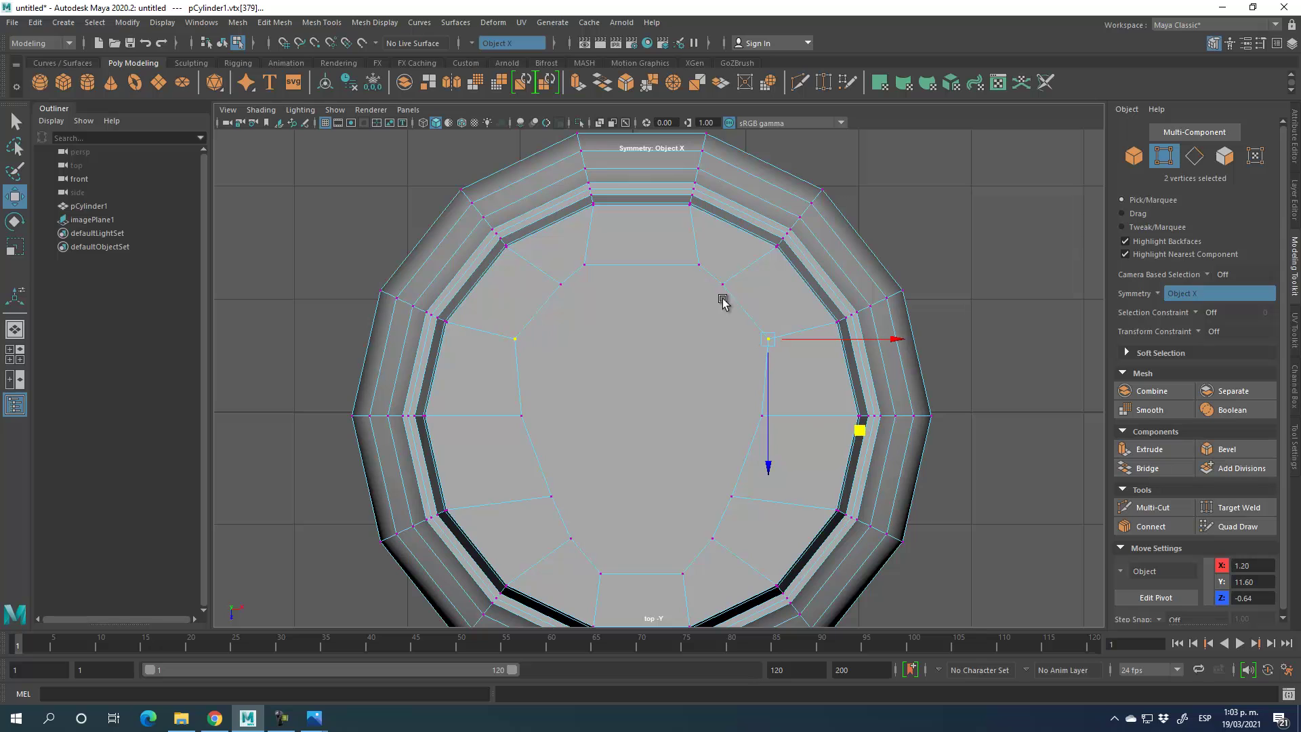
{"action": "left_click", "coordinate": [722, 284]}
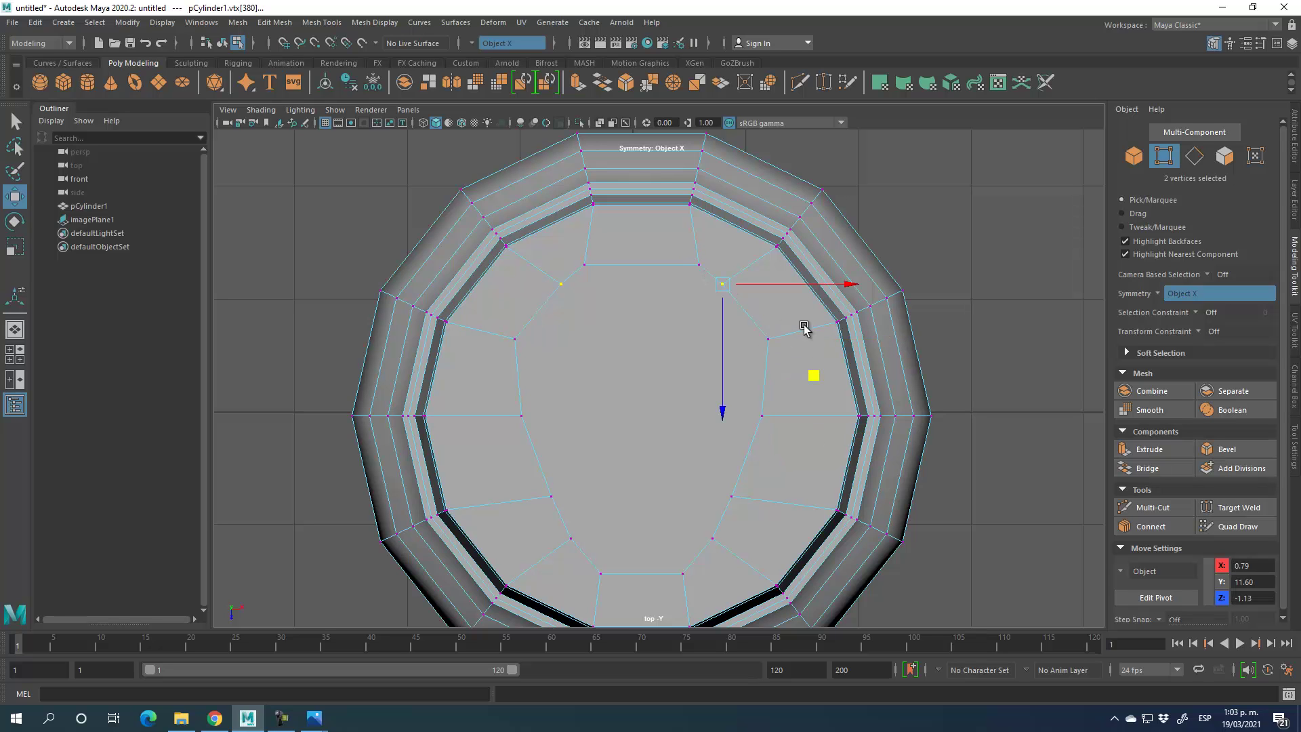
{"action": "left_click_drag", "start_coordinate": [815, 378], "coordinate": [797, 333]}
{"action": "left_click", "coordinate": [698, 265]}
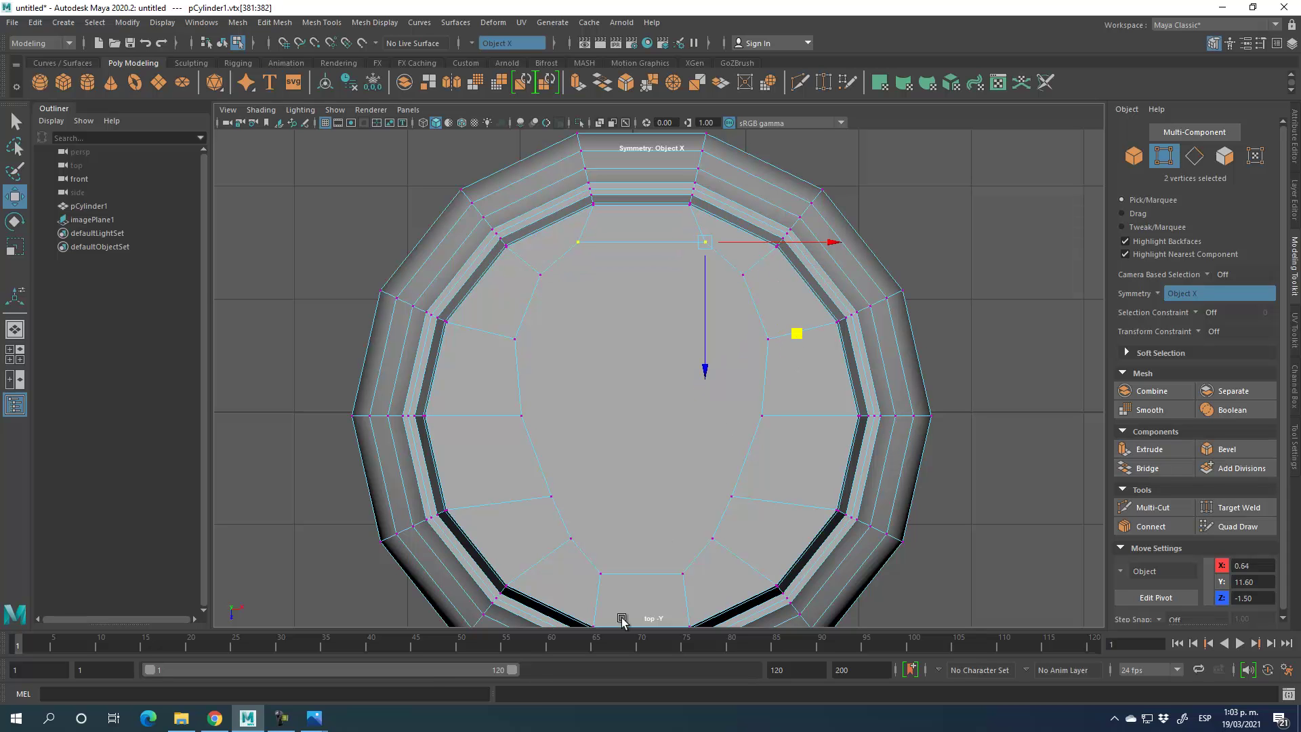
- Check the can-top photo lata 3.jpg and move the lid outline's +Z end pair inward and outward along +Z, to about X -0.20, Z 1.51
{"action": "mouse_move", "coordinate": [327, 720]}
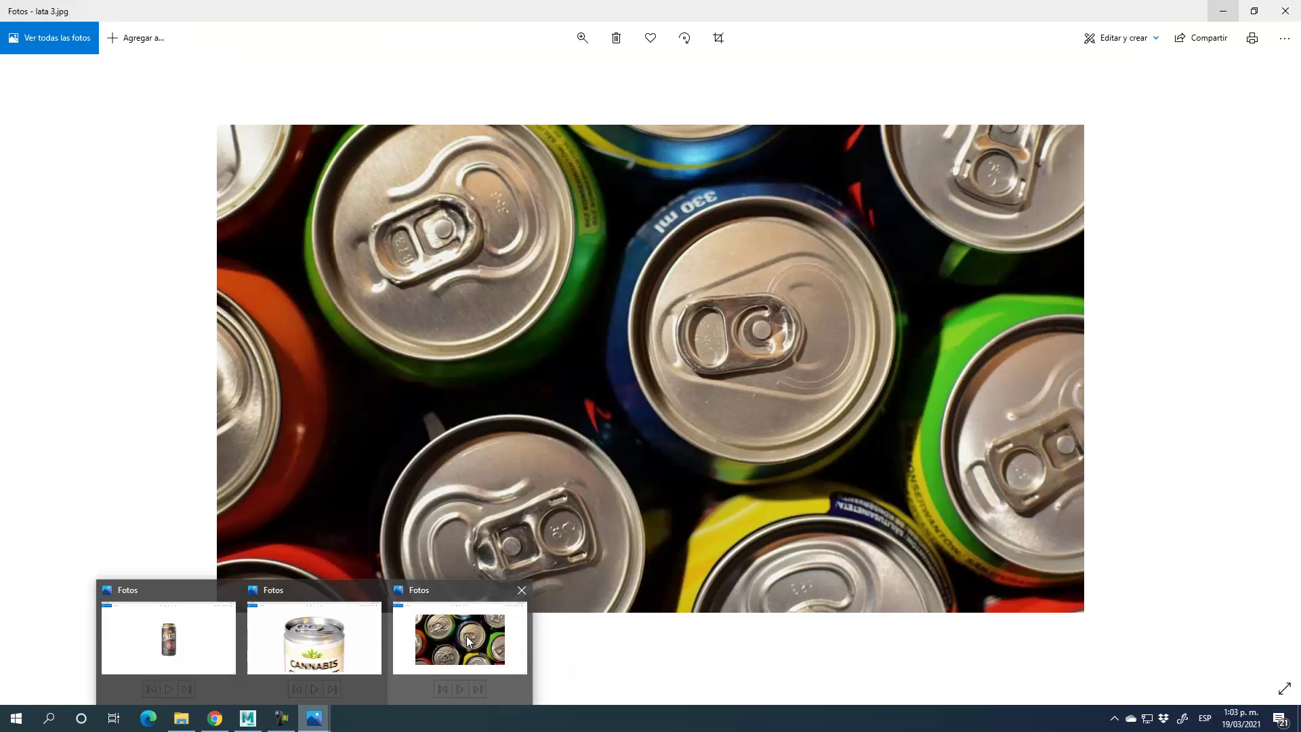
{"action": "left_click", "coordinate": [455, 640]}
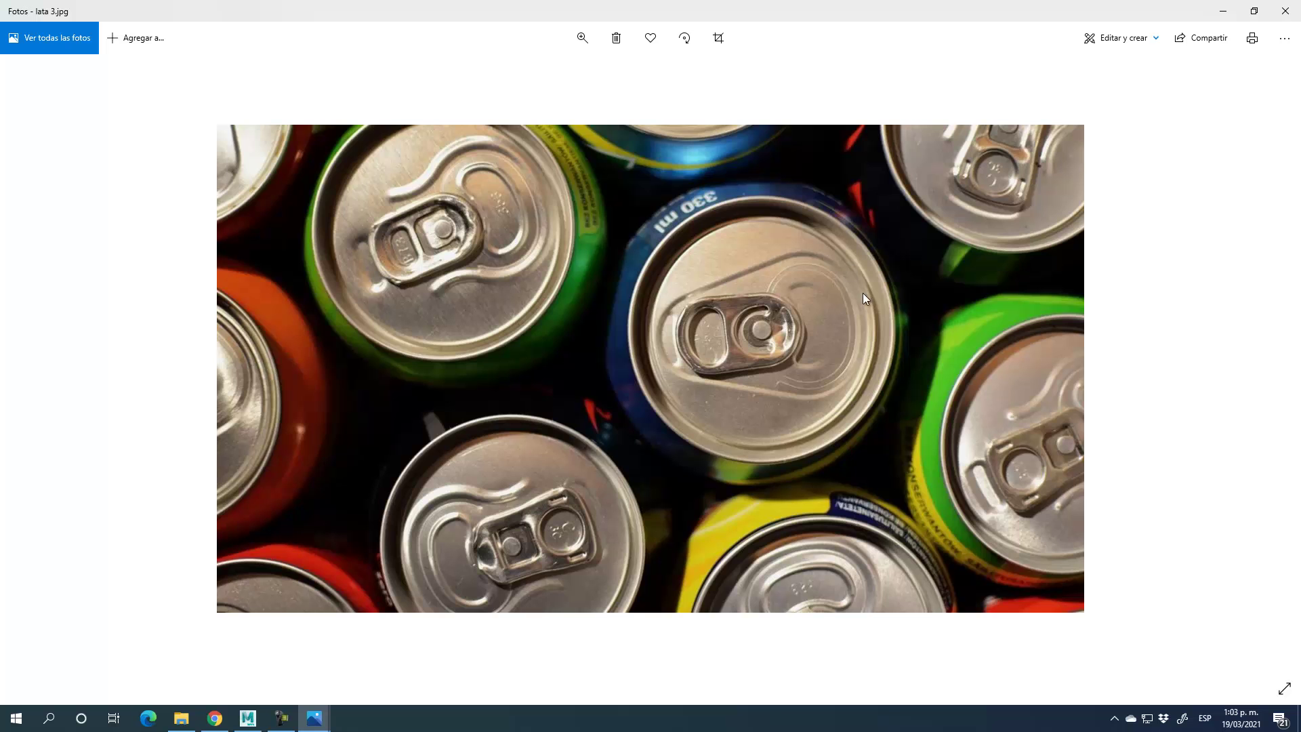
{"action": "left_click", "coordinate": [1222, 11]}
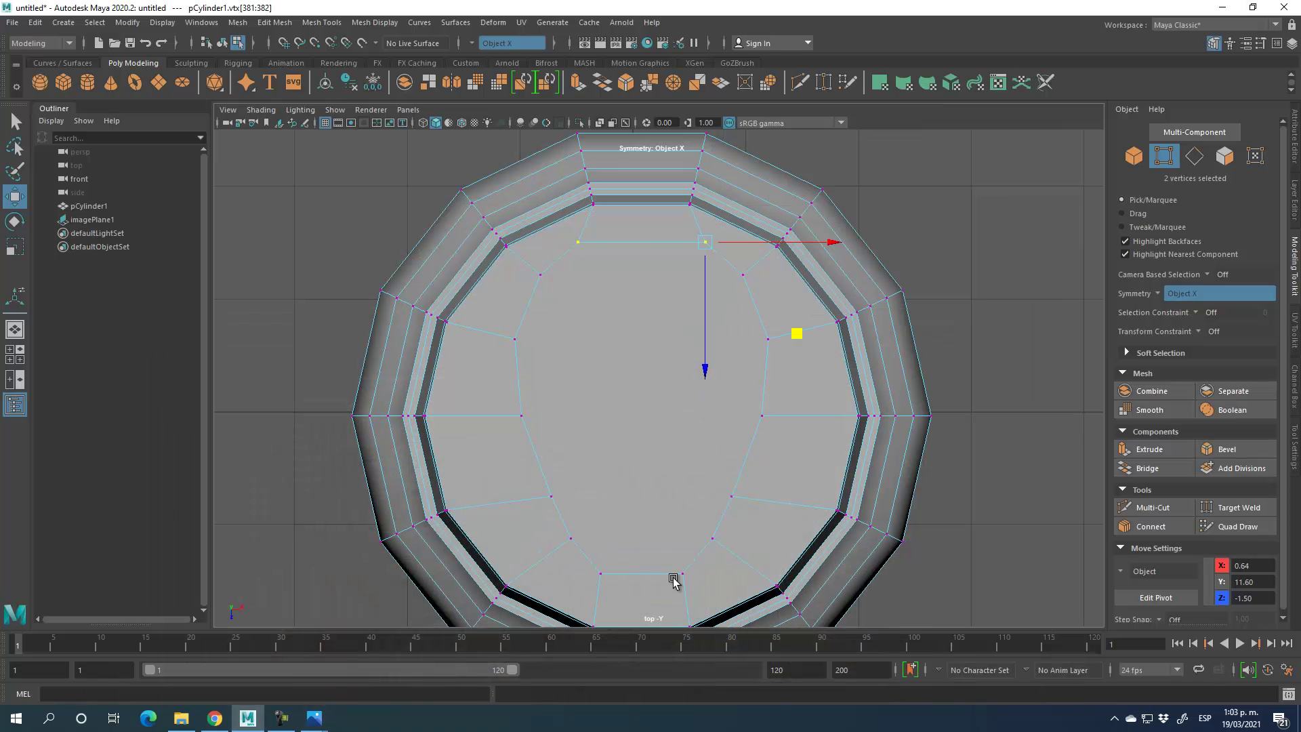
{"action": "left_click", "coordinate": [602, 575]}
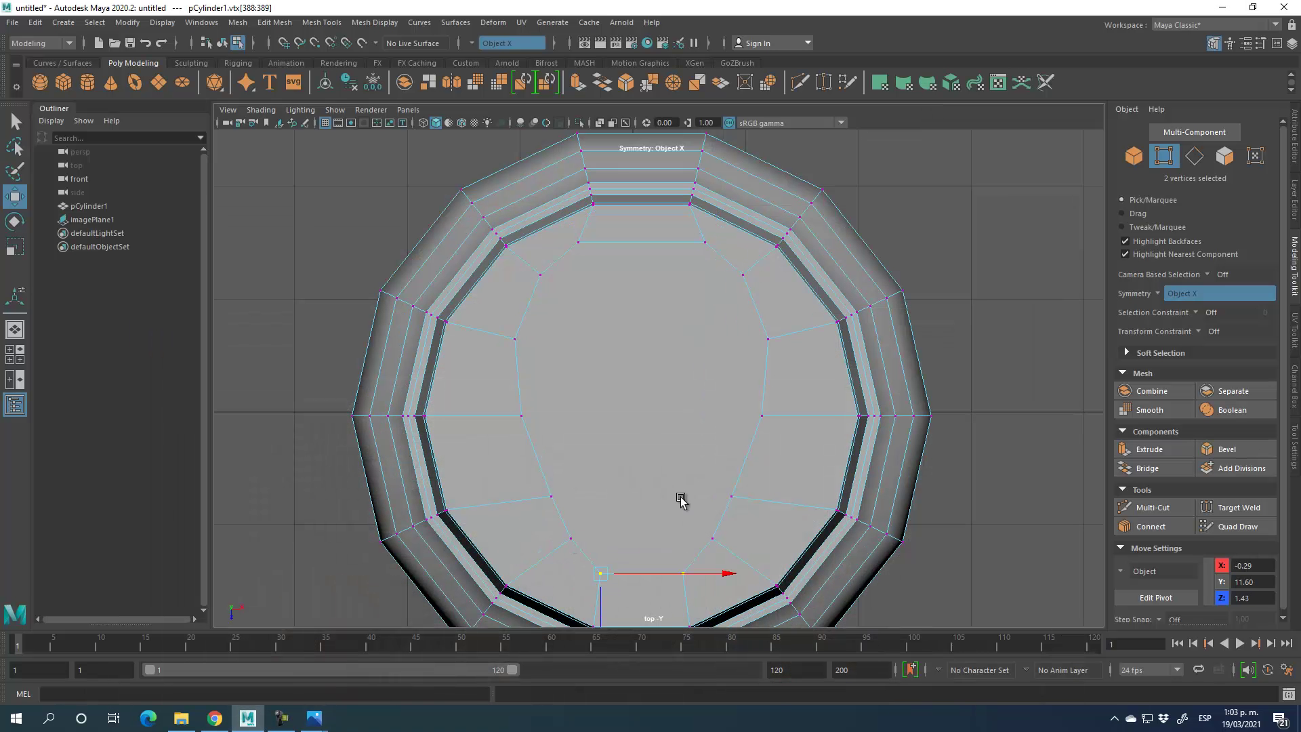
{"action": "scroll", "coordinate": [673, 461], "scroll_direction": "down", "scroll_amount": 3}
{"action": "scroll", "coordinate": [645, 389], "scroll_direction": "down", "scroll_amount": 2}
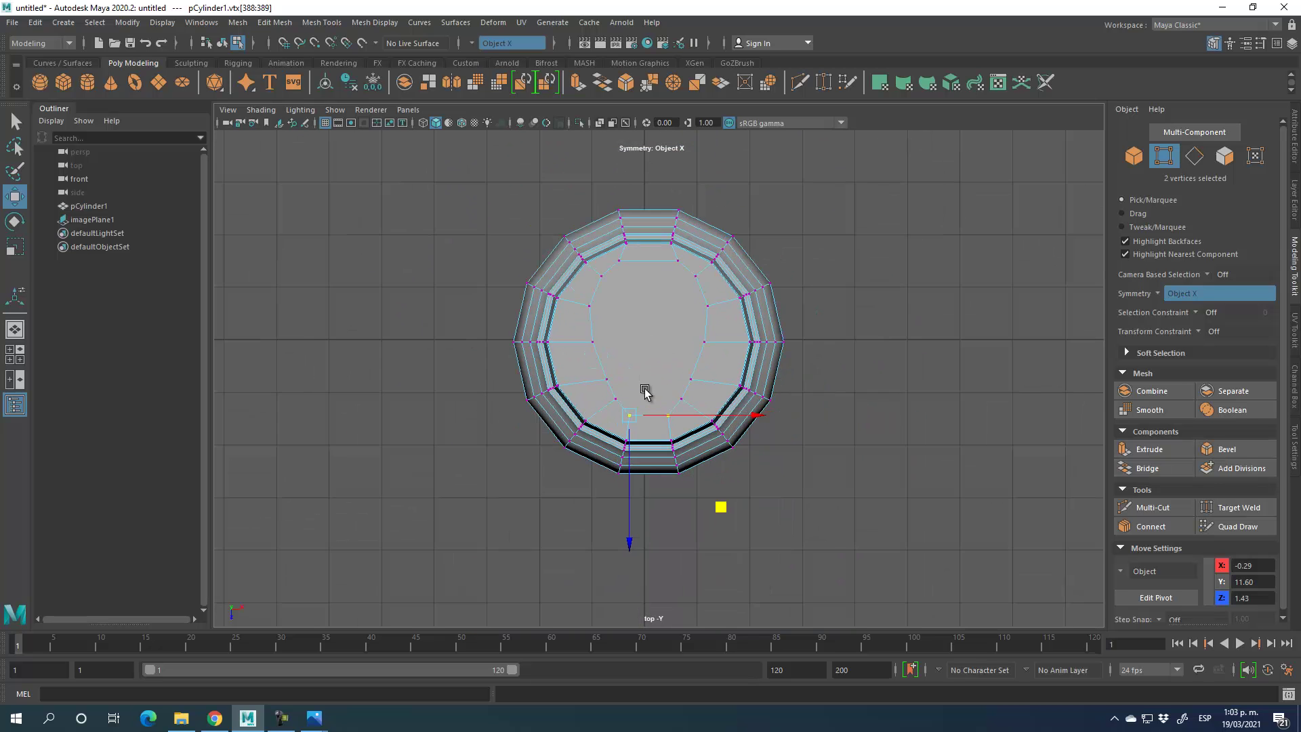
{"action": "scroll", "coordinate": [637, 391], "scroll_direction": "up", "scroll_amount": 5}
{"action": "middle_click_drag", "start_coordinate": [636, 391], "coordinate": [643, 443], "text": "alt"}
{"action": "middle_click_drag", "start_coordinate": [703, 589], "coordinate": [709, 595]}
- Widen the teardrop's flanks by moving the third vertex pair from the +Z tip to about X -0.72, Z 0.75 and the middle pair outward
{"action": "left_click", "coordinate": [587, 469]}
{"action": "left_click", "coordinate": [574, 437]}
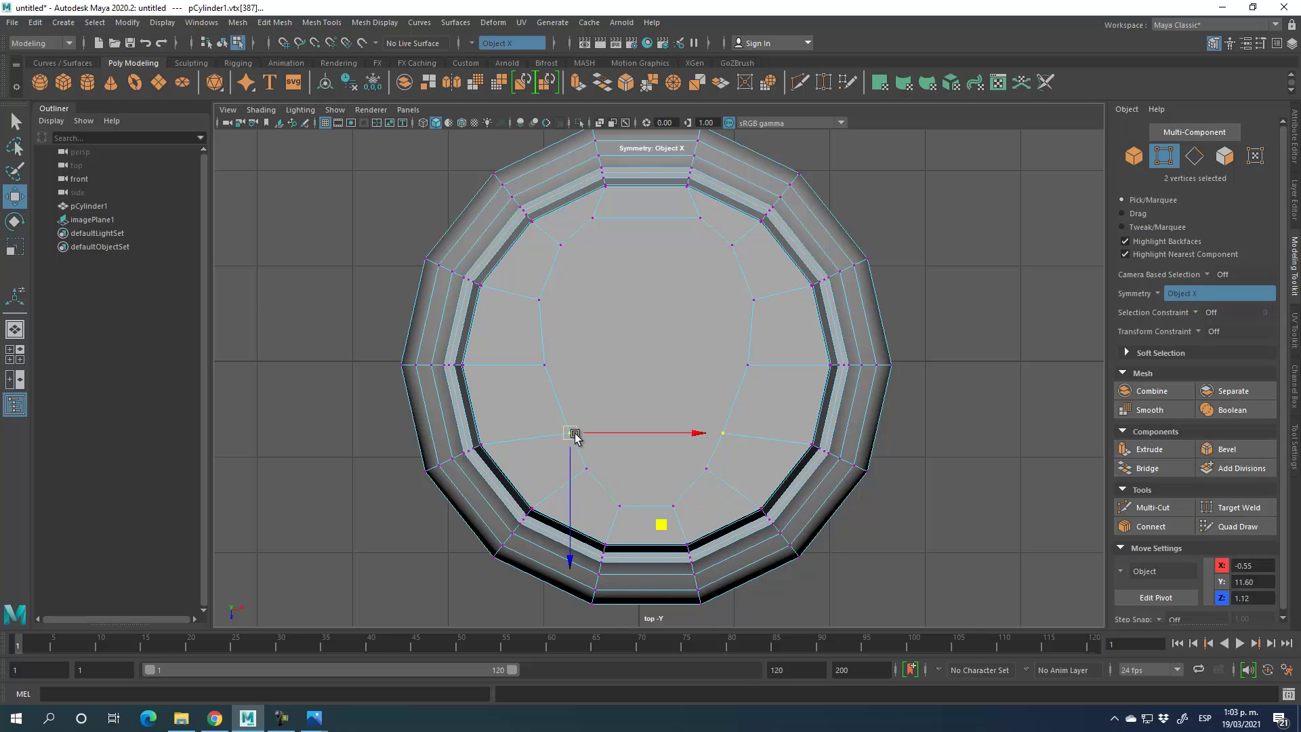
{"action": "middle_click_drag", "start_coordinate": [661, 530], "coordinate": [644, 507]}
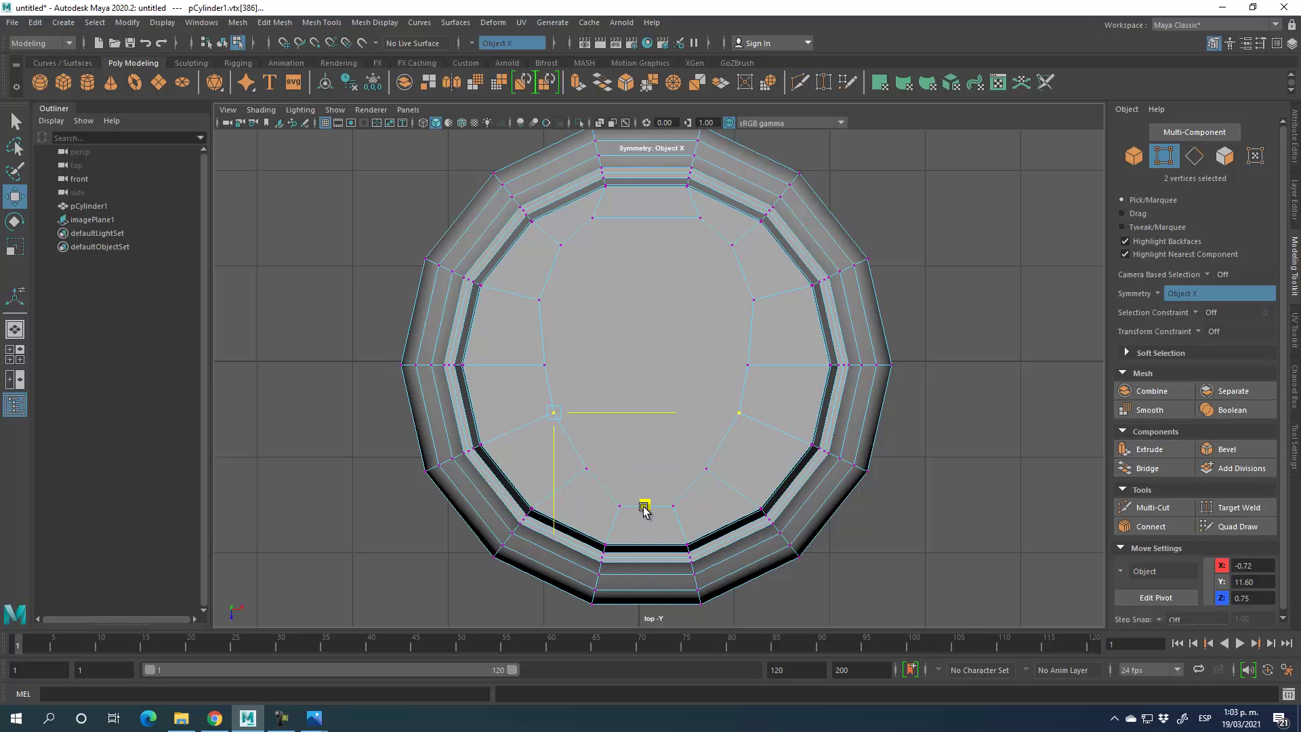
{"action": "left_click", "coordinate": [543, 364]}
{"action": "middle_click_drag", "start_coordinate": [637, 457], "coordinate": [694, 299]}
- Reshape the three -Z vertex pairs of the outline into a fuller rounded end, with the end pair at about X -0.32, Z -1.64
{"action": "left_click", "coordinate": [539, 302]}
{"action": "left_click", "coordinate": [561, 245]}
{"action": "left_click", "coordinate": [592, 217]}
- Compare the teardrop face with the can-top photo and move the outline's narrow end pair slightly further along +Z
{"action": "left_click", "coordinate": [1224, 155]}
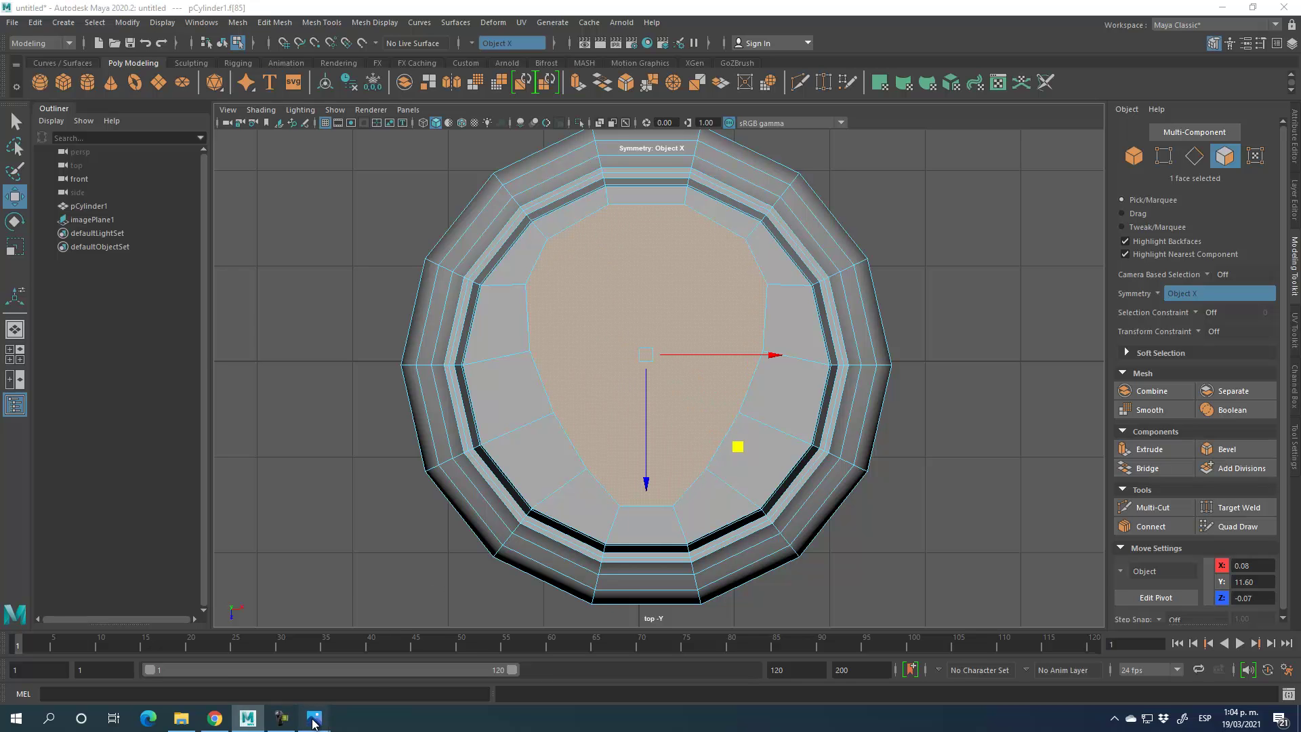
{"action": "mouse_move", "coordinate": [314, 718]}
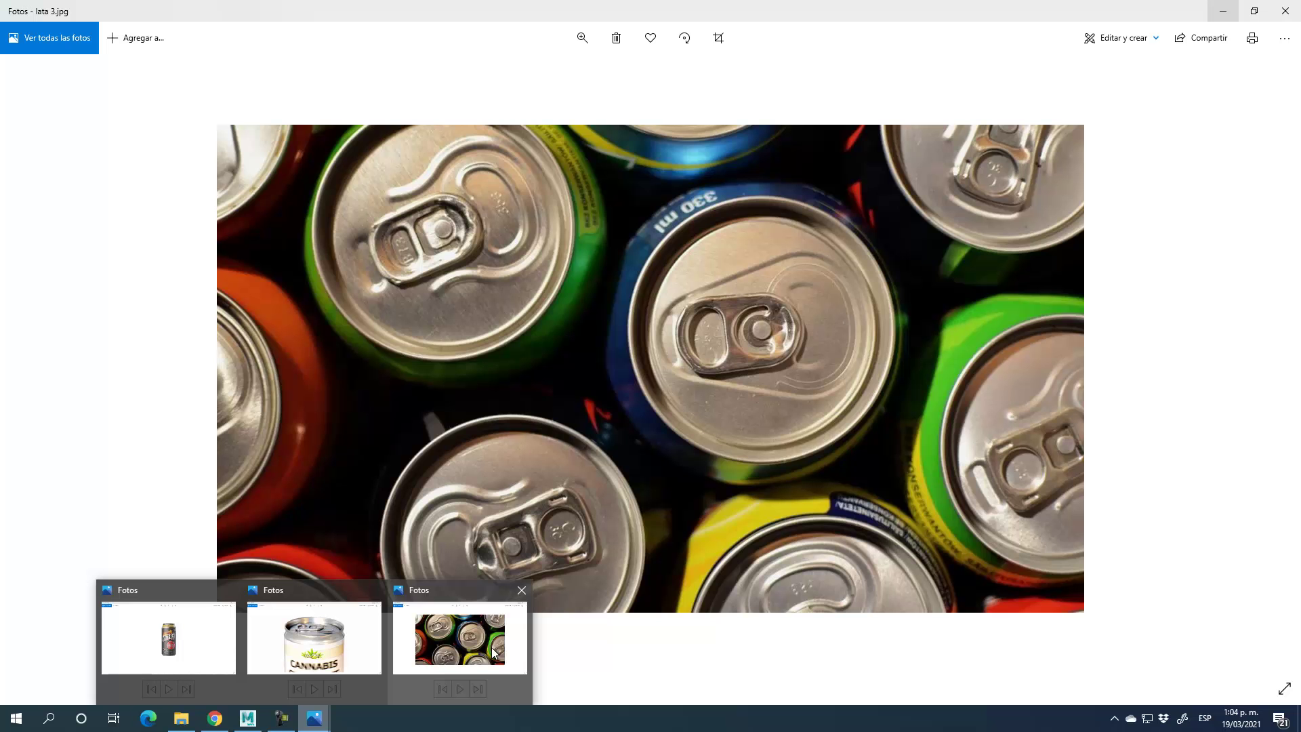
{"action": "left_click", "coordinate": [494, 649]}
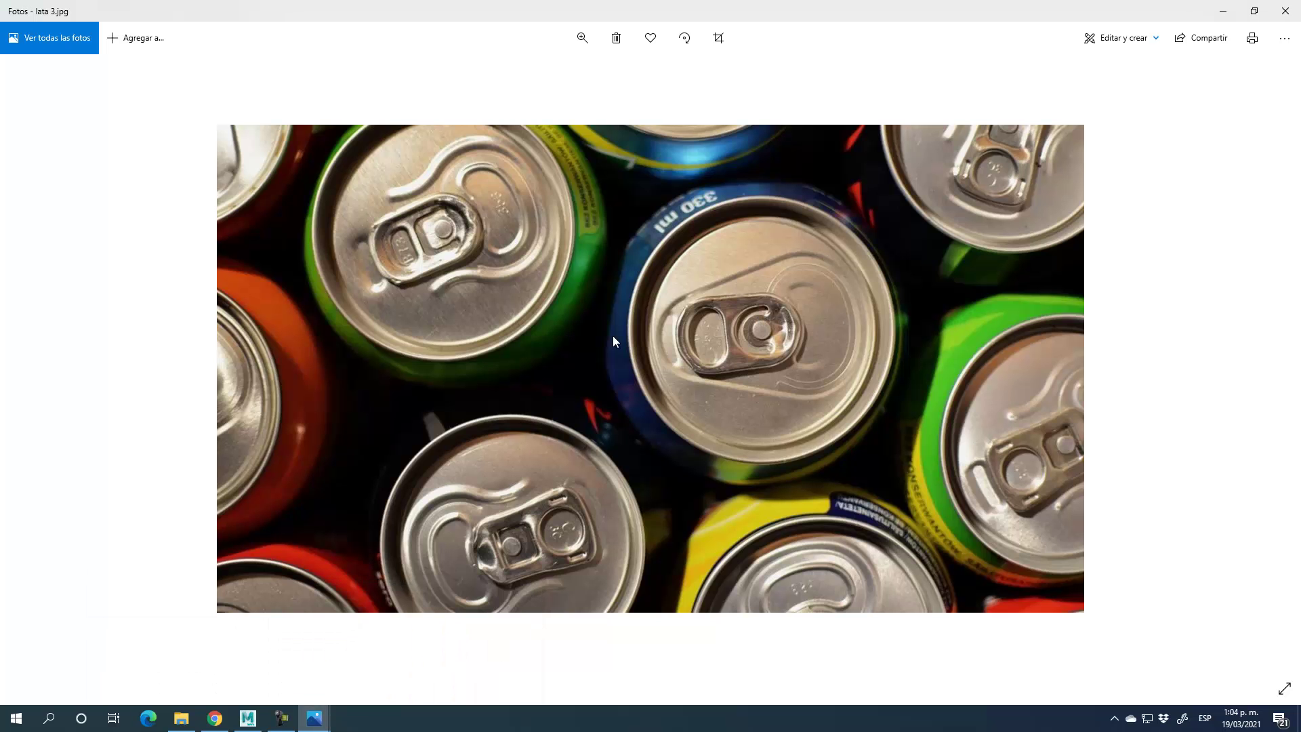
{"action": "left_click", "coordinate": [1222, 11]}
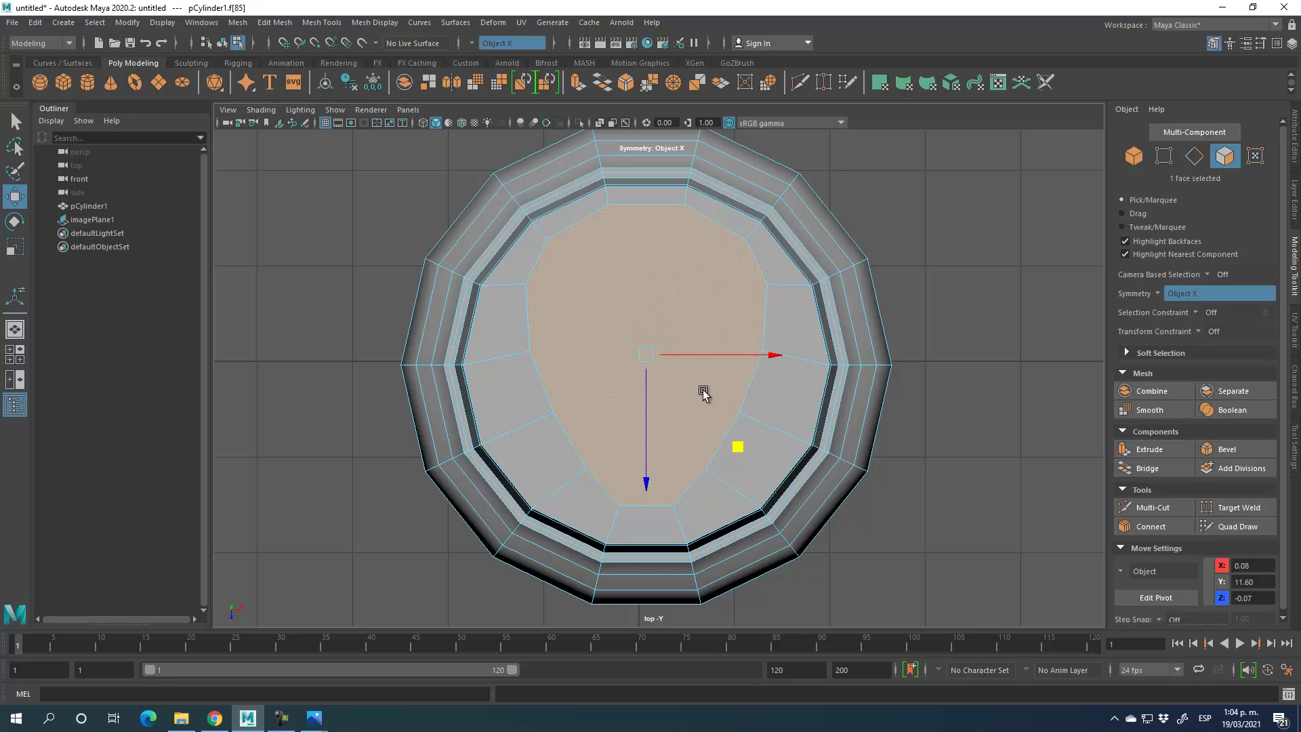
{"action": "left_click", "coordinate": [1163, 155]}
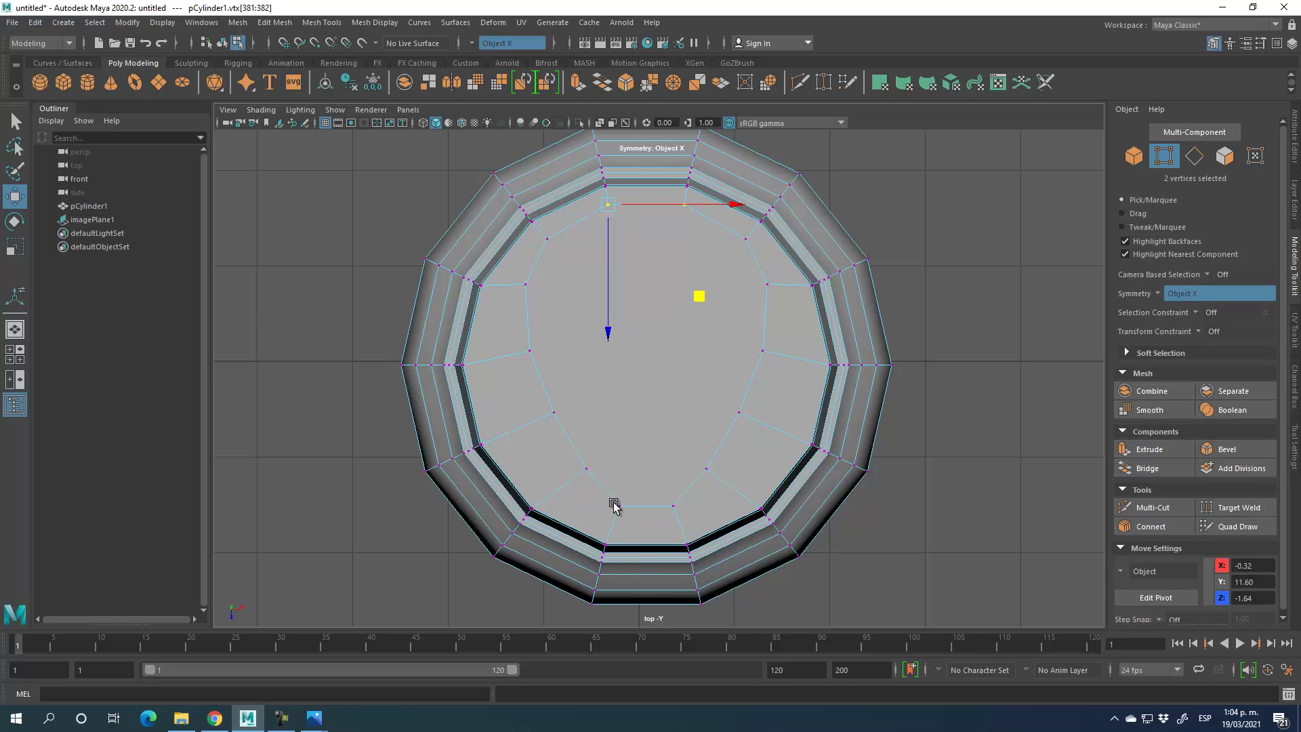
{"action": "left_click", "coordinate": [624, 506]}
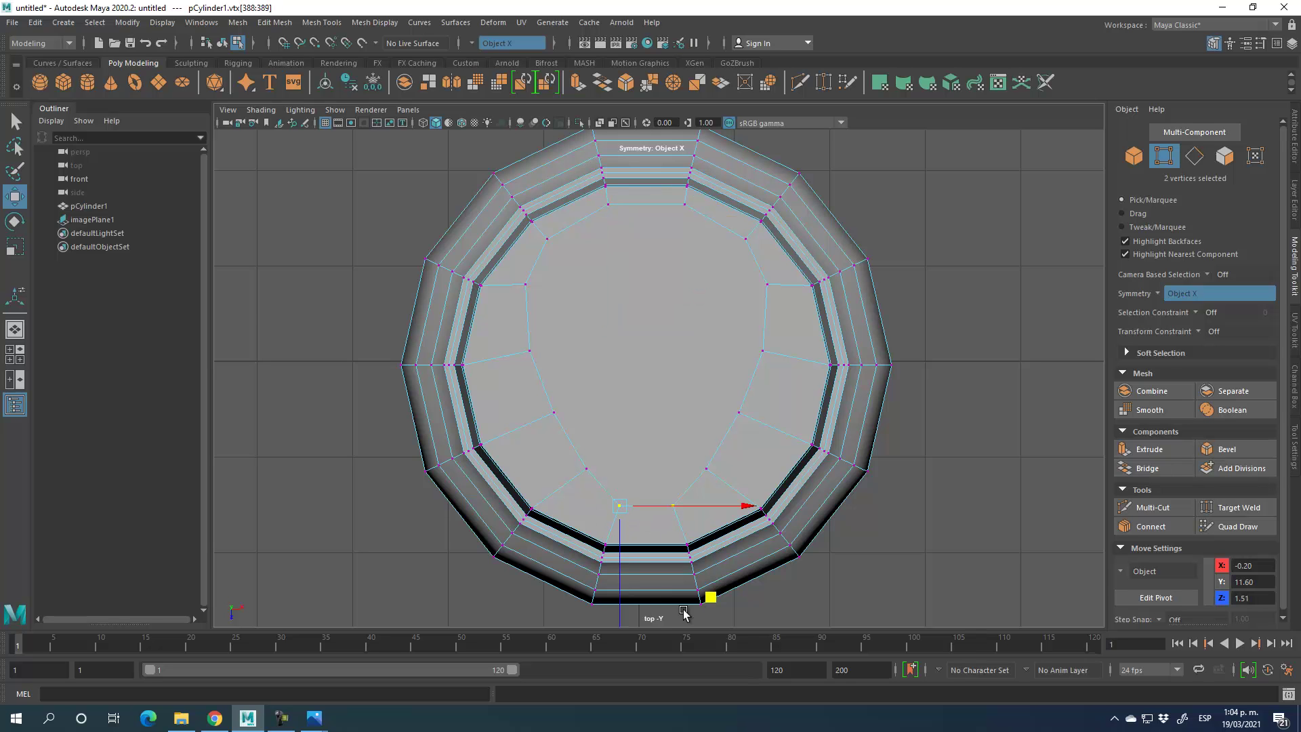
{"action": "left_click_drag", "start_coordinate": [716, 598], "coordinate": [719, 609]}
- Extrude the teardrop lid face in the perspective view with a thickness of 0
{"action": "left_click", "coordinate": [1224, 156]}
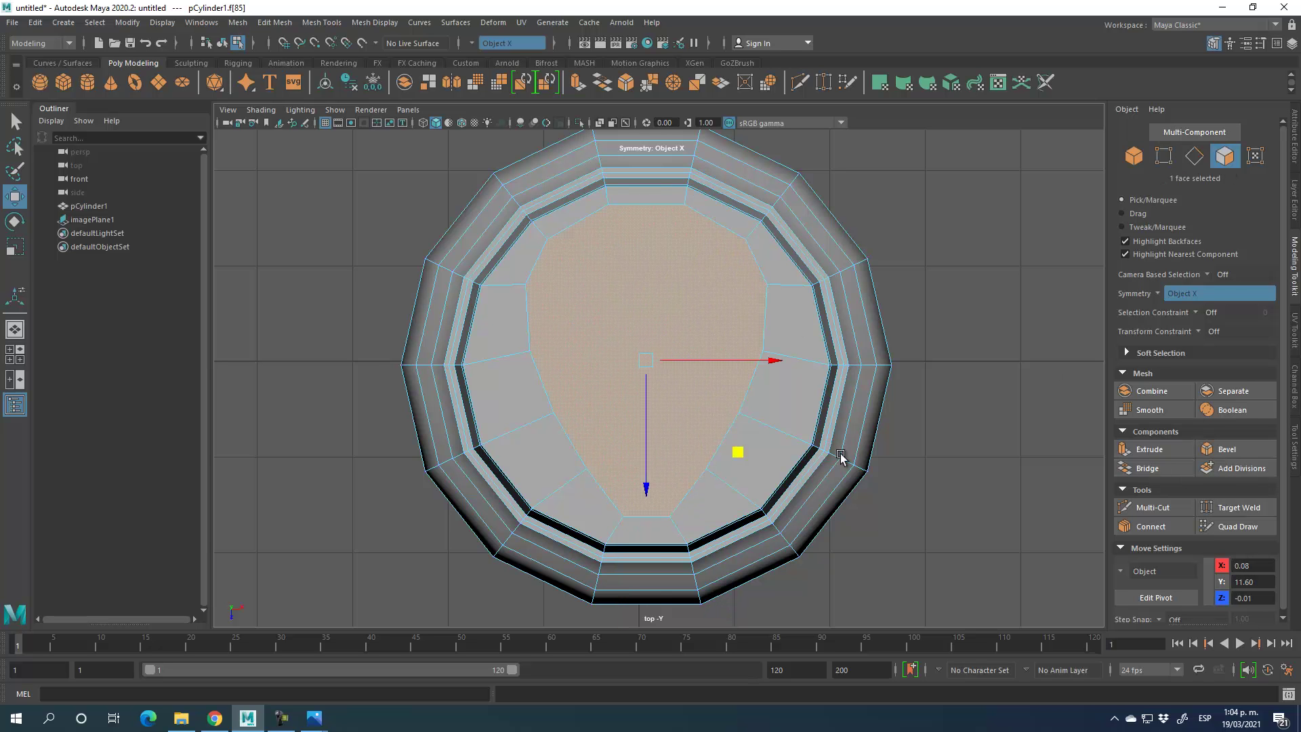
{"action": "key", "text": "space"}
{"action": "key", "text": "space"}
{"action": "left_click_drag", "start_coordinate": [875, 264], "coordinate": [859, 357], "text": "alt"}
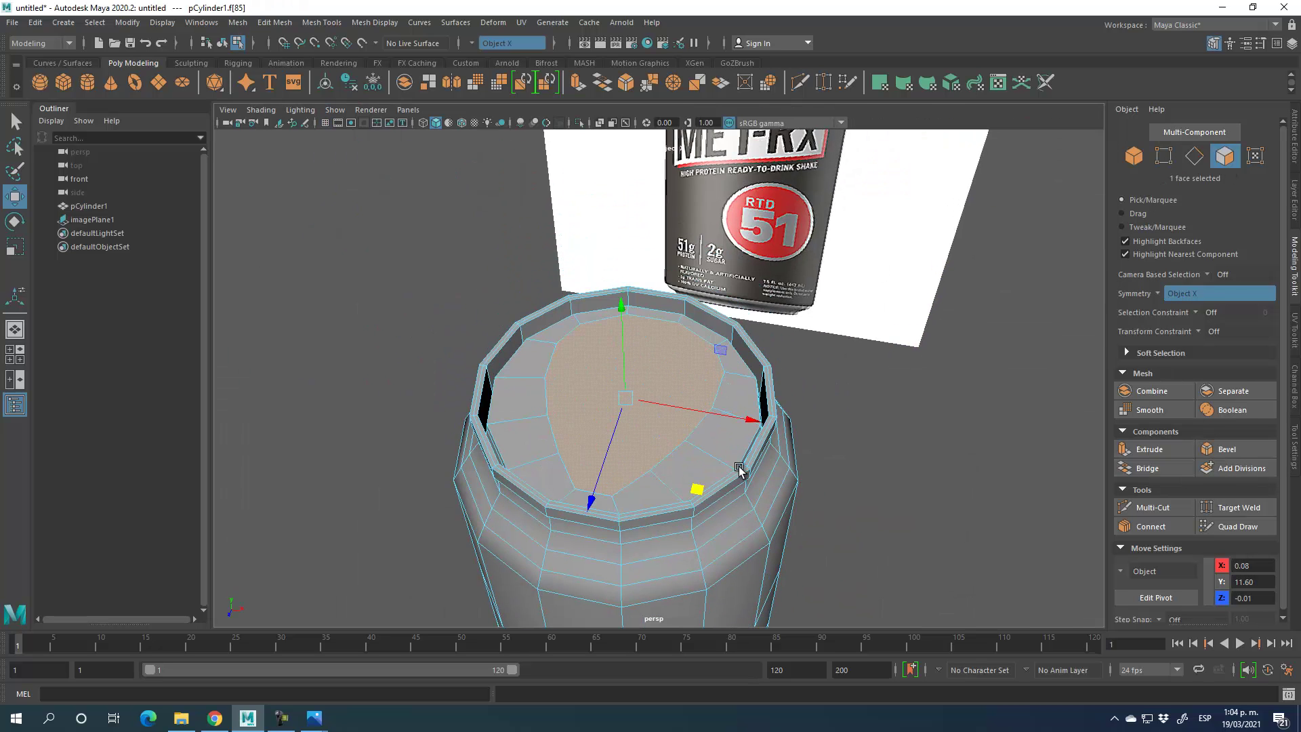
{"action": "middle_click_drag", "start_coordinate": [734, 355], "coordinate": [796, 361], "text": "alt"}
{"action": "right_click_drag", "start_coordinate": [786, 416], "coordinate": [821, 451], "text": "alt"}
{"action": "middle_click_drag", "start_coordinate": [822, 451], "coordinate": [794, 398], "text": "alt"}
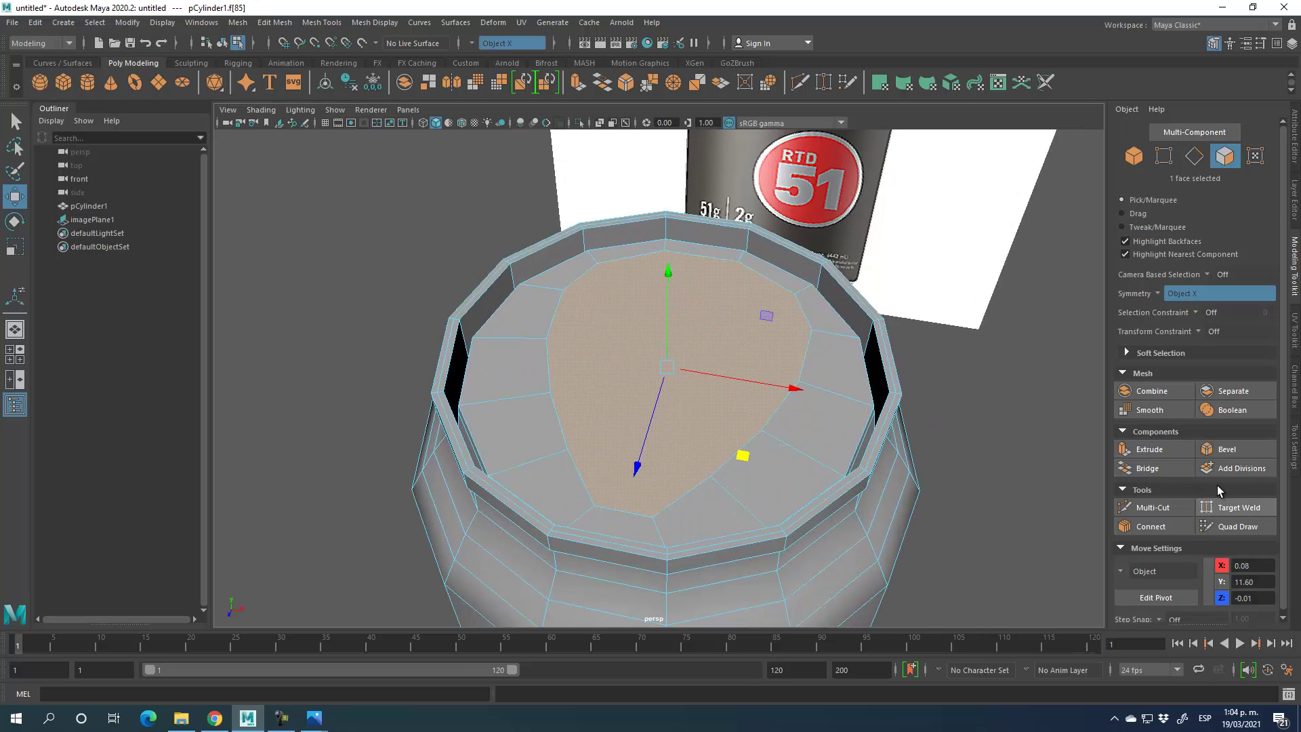
{"action": "left_click", "coordinate": [1164, 450]}
{"action": "left_click", "coordinate": [1035, 333]}
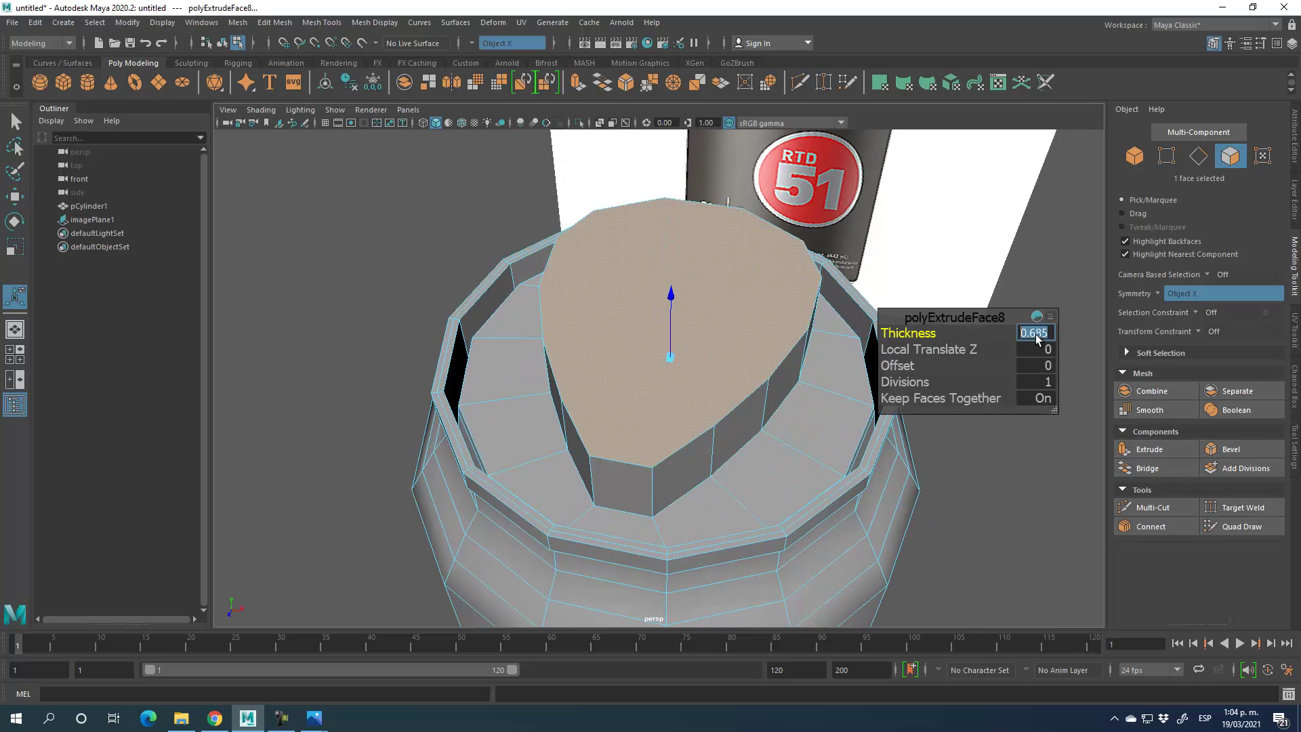
{"action": "type", "text": "0"}
{"action": "key", "text": "Return"}
- Scale the extruded teardrop face inward to form an inner border loop, checking it against the can-top photo
{"action": "key", "text": "r"}
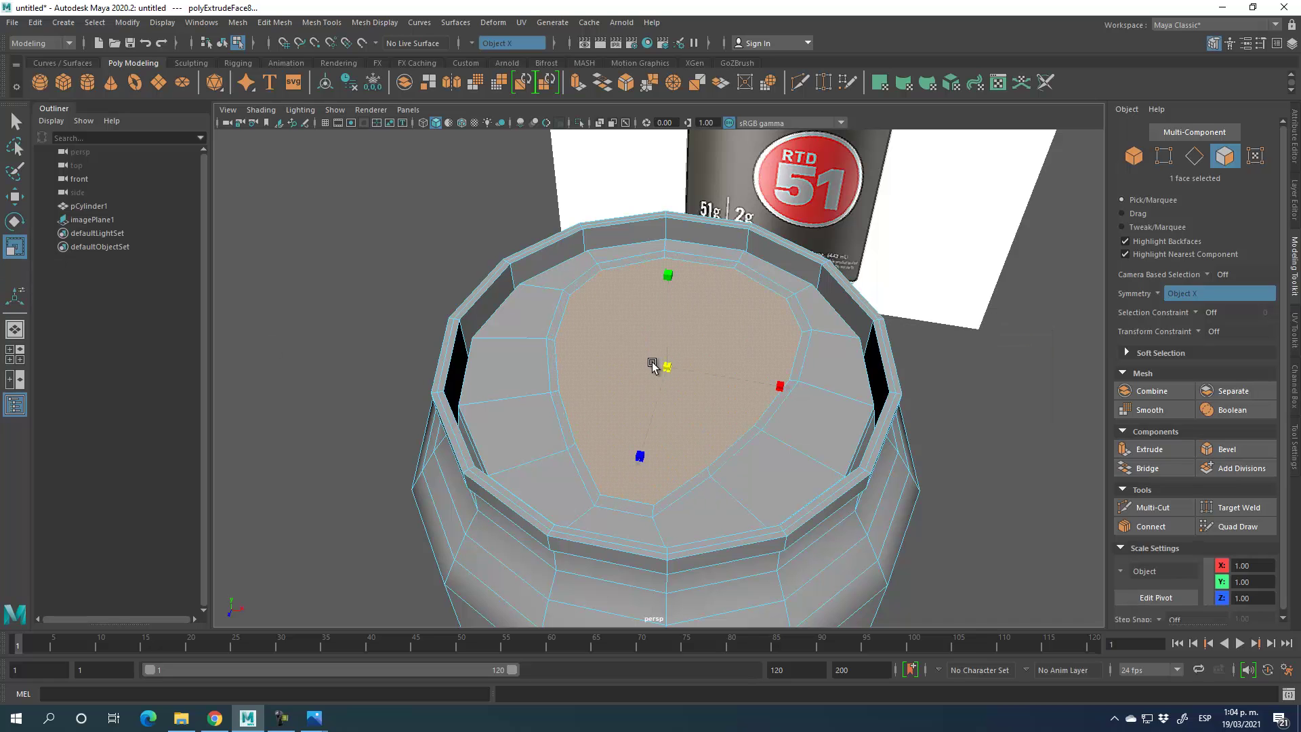
{"action": "left_click_drag", "start_coordinate": [653, 366], "coordinate": [645, 367]}
{"action": "left_click", "coordinate": [314, 718]}
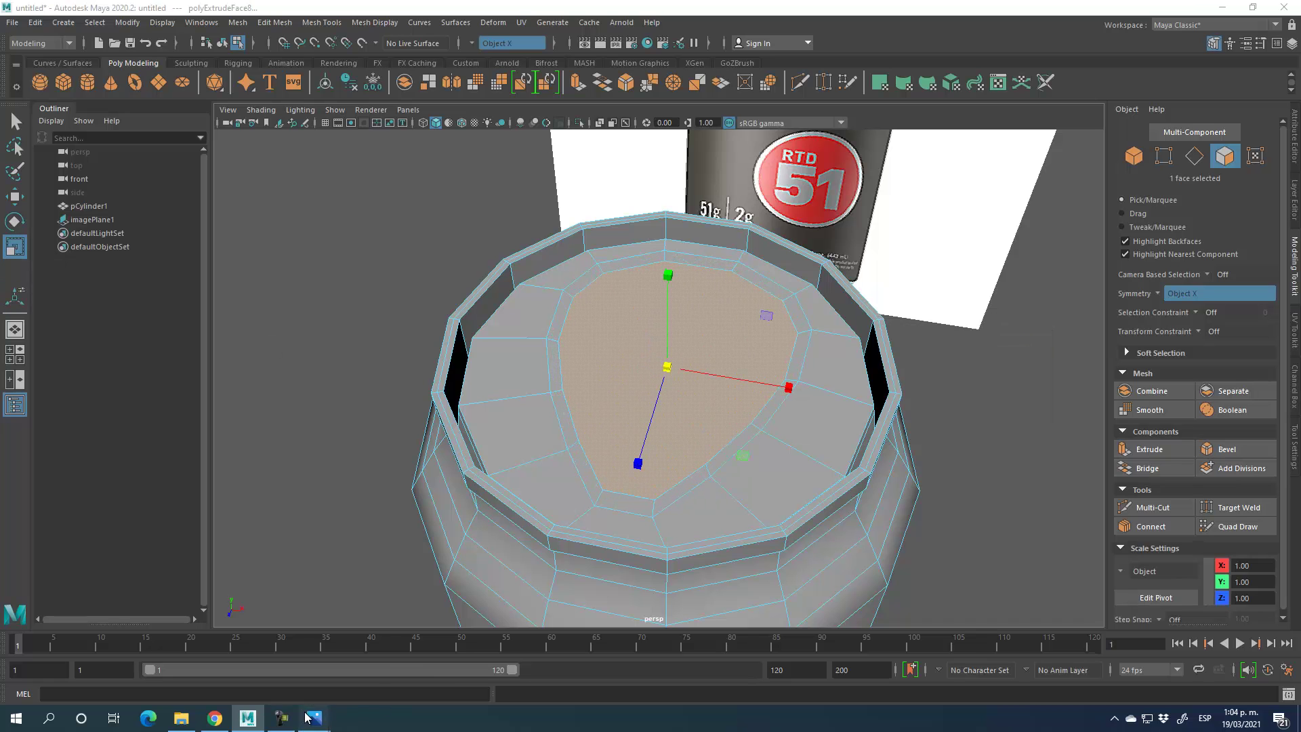
{"action": "mouse_move", "coordinate": [485, 651]}
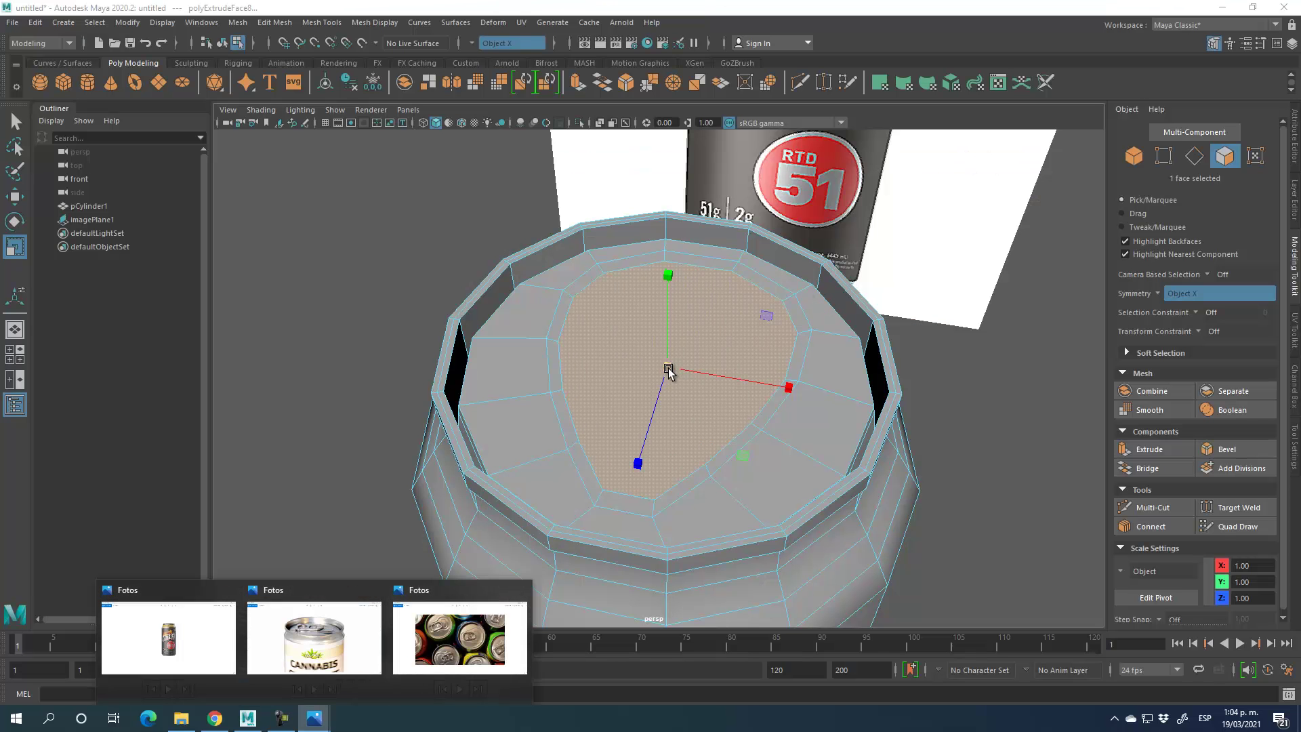
{"action": "mouse_move", "coordinate": [668, 371]}
{"action": "left_mouse_down"}
{"action": "mouse_move", "coordinate": [627, 361]}
{"action": "mouse_move", "coordinate": [653, 363]}
{"action": "left_mouse_up"}
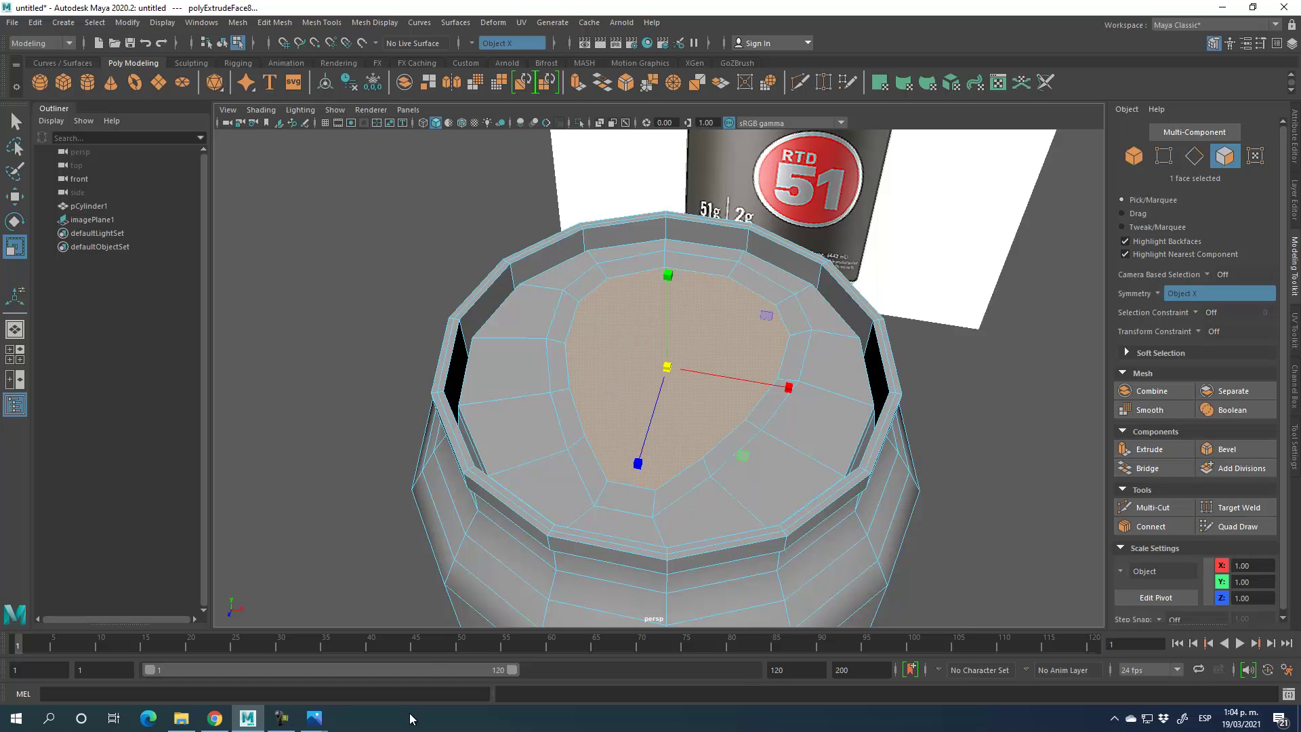
{"action": "mouse_move", "coordinate": [314, 718]}
{"action": "mouse_move", "coordinate": [461, 637]}
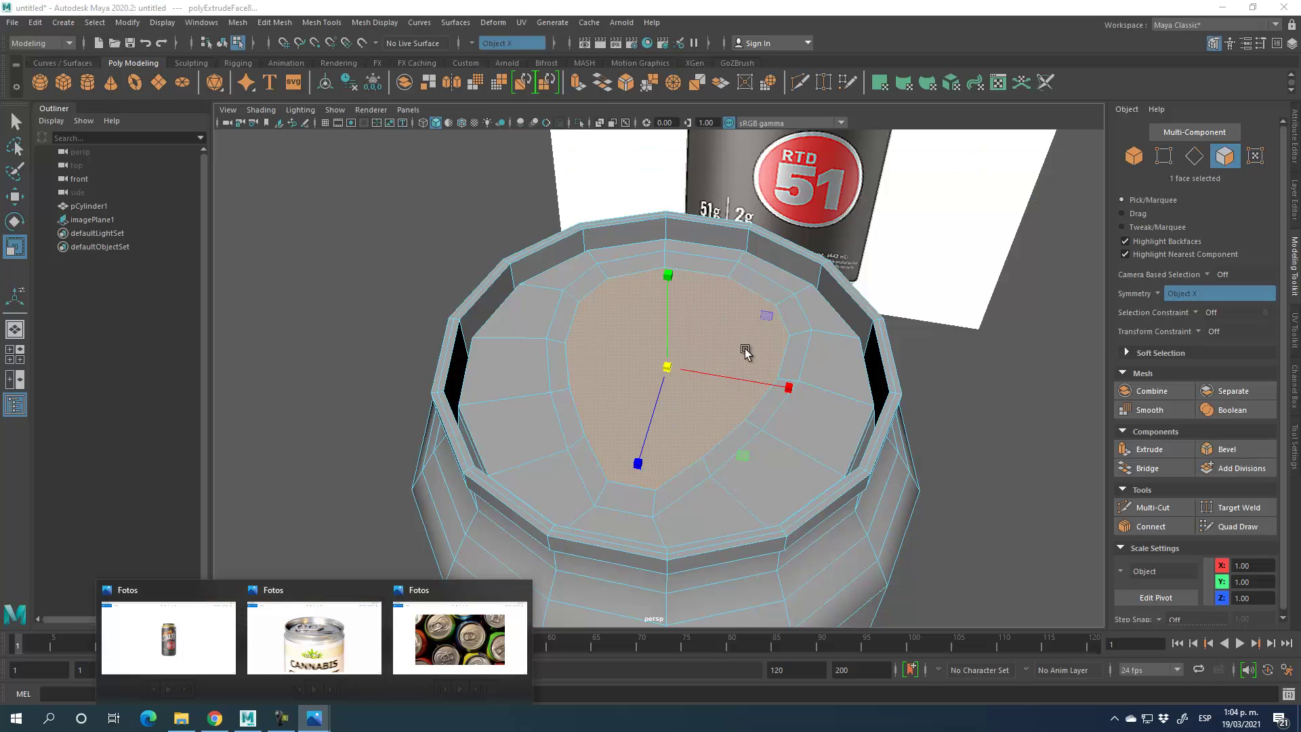
{"action": "left_click_drag", "start_coordinate": [666, 369], "coordinate": [679, 460]}
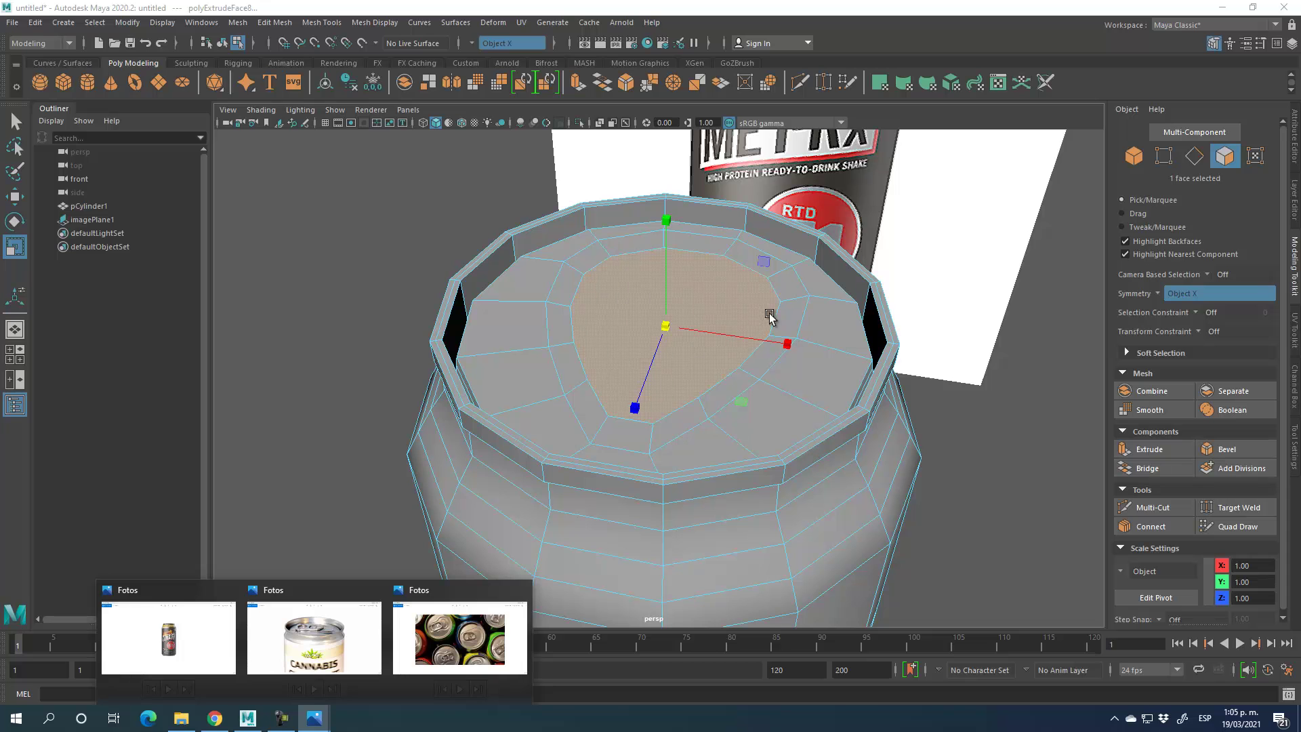
- Turn symmetry off and connect the two opposite middle vertices of the inner teardrop outline with an edge across the face
{"action": "left_click_drag", "start_coordinate": [735, 318], "coordinate": [758, 442], "text": "alt"}
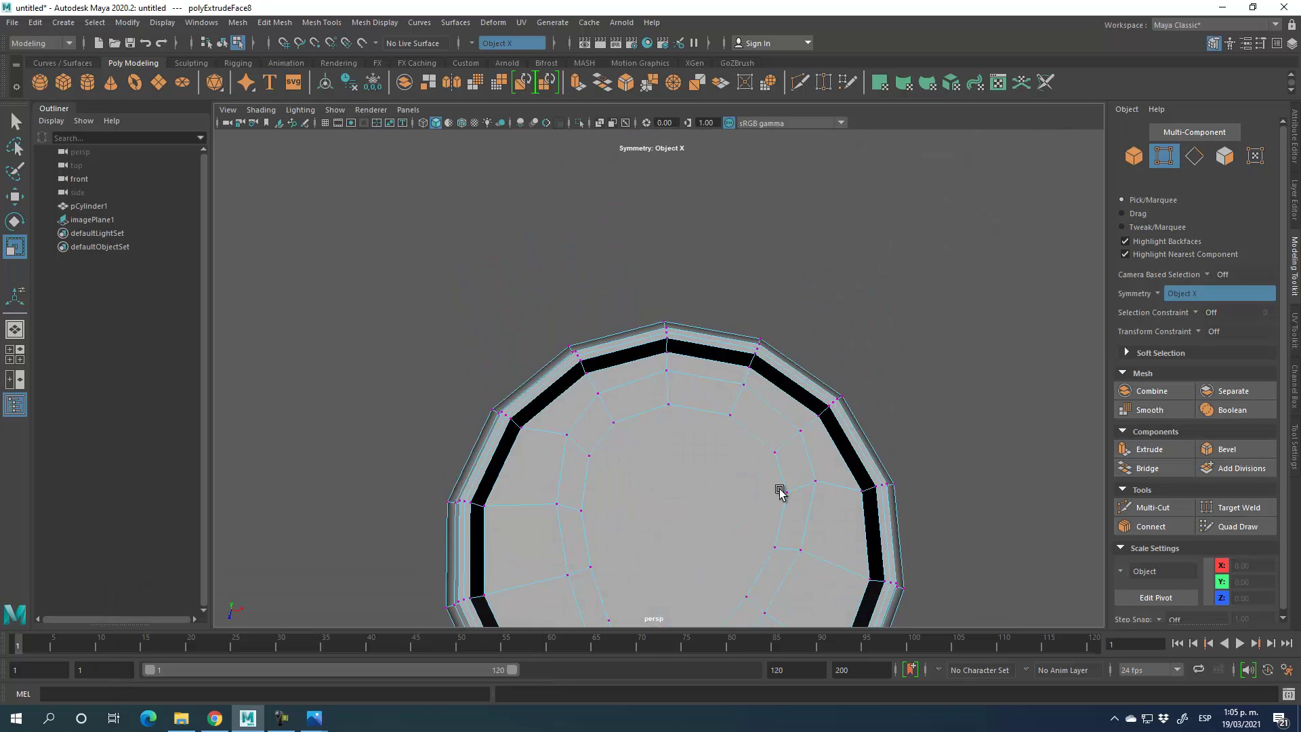
{"action": "middle_click_drag", "start_coordinate": [705, 490], "coordinate": [692, 383], "text": "alt"}
{"action": "left_click", "coordinate": [576, 359]}
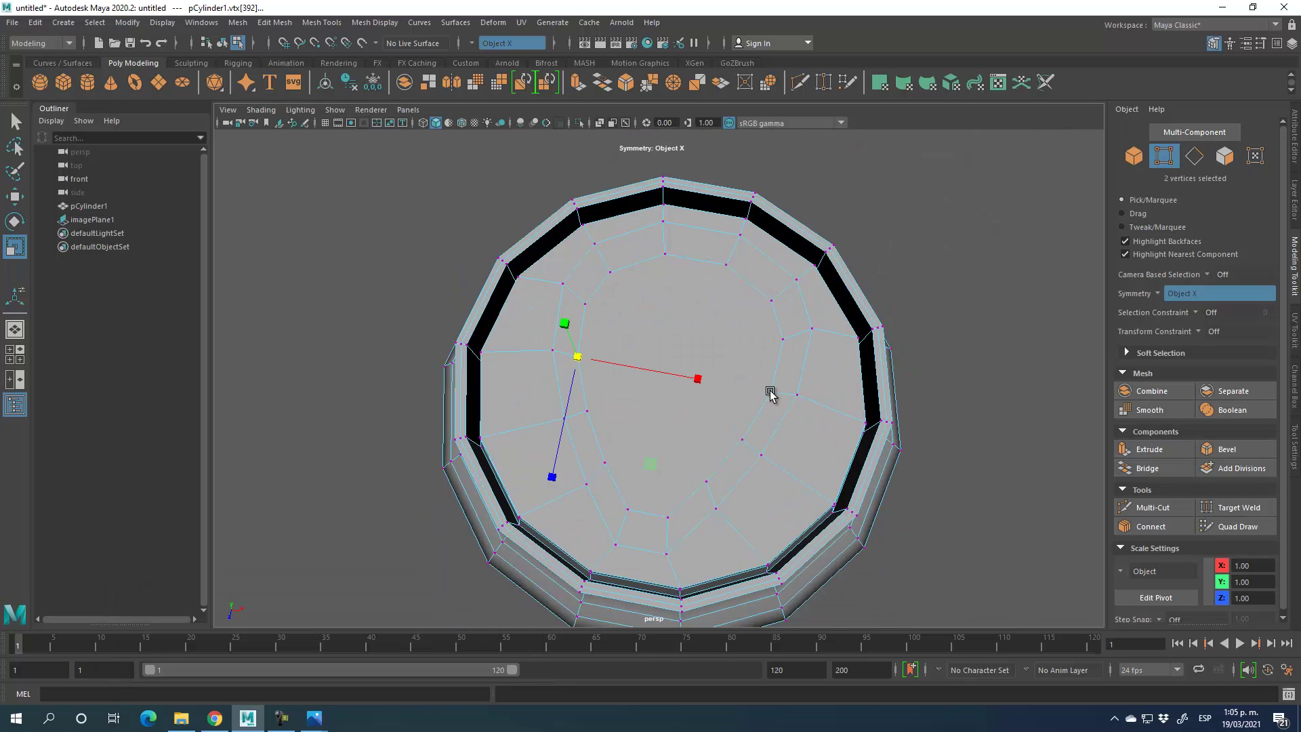
{"action": "left_click", "coordinate": [1172, 301]}
{"action": "left_click", "coordinate": [1170, 296]}
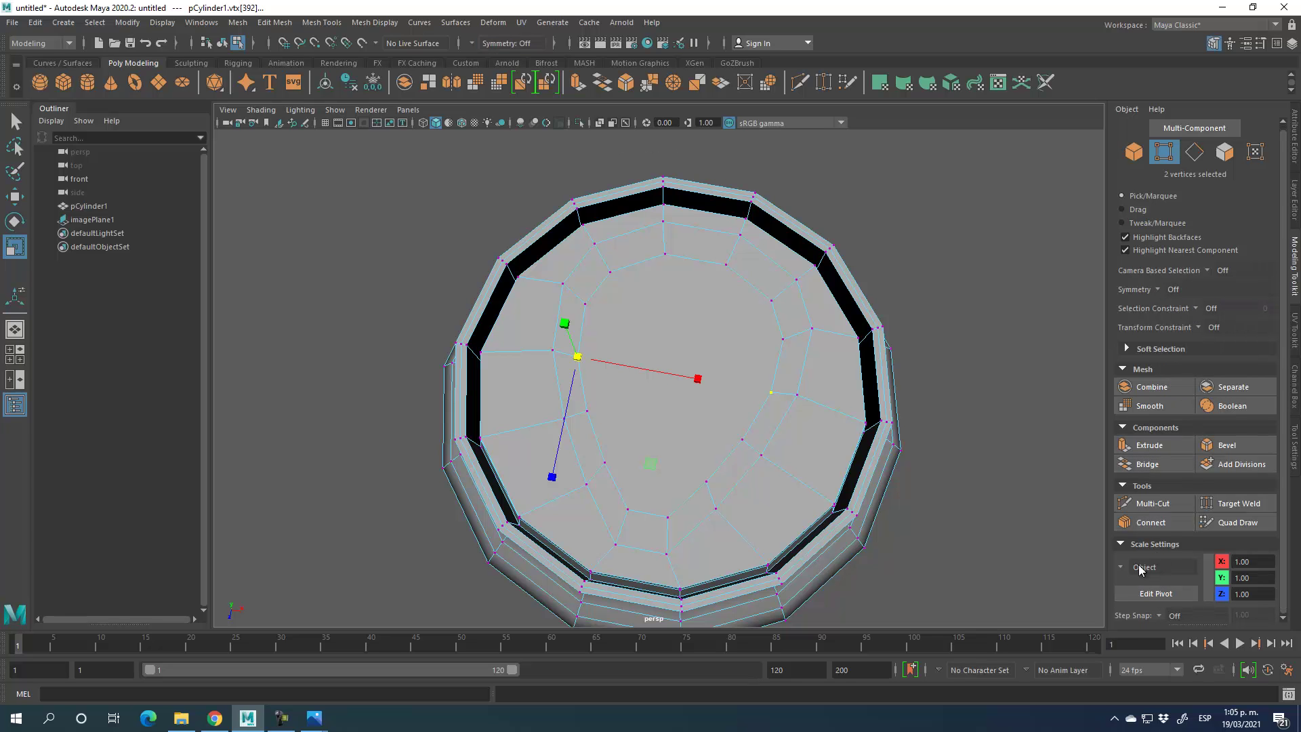
{"action": "left_click", "coordinate": [1150, 523]}
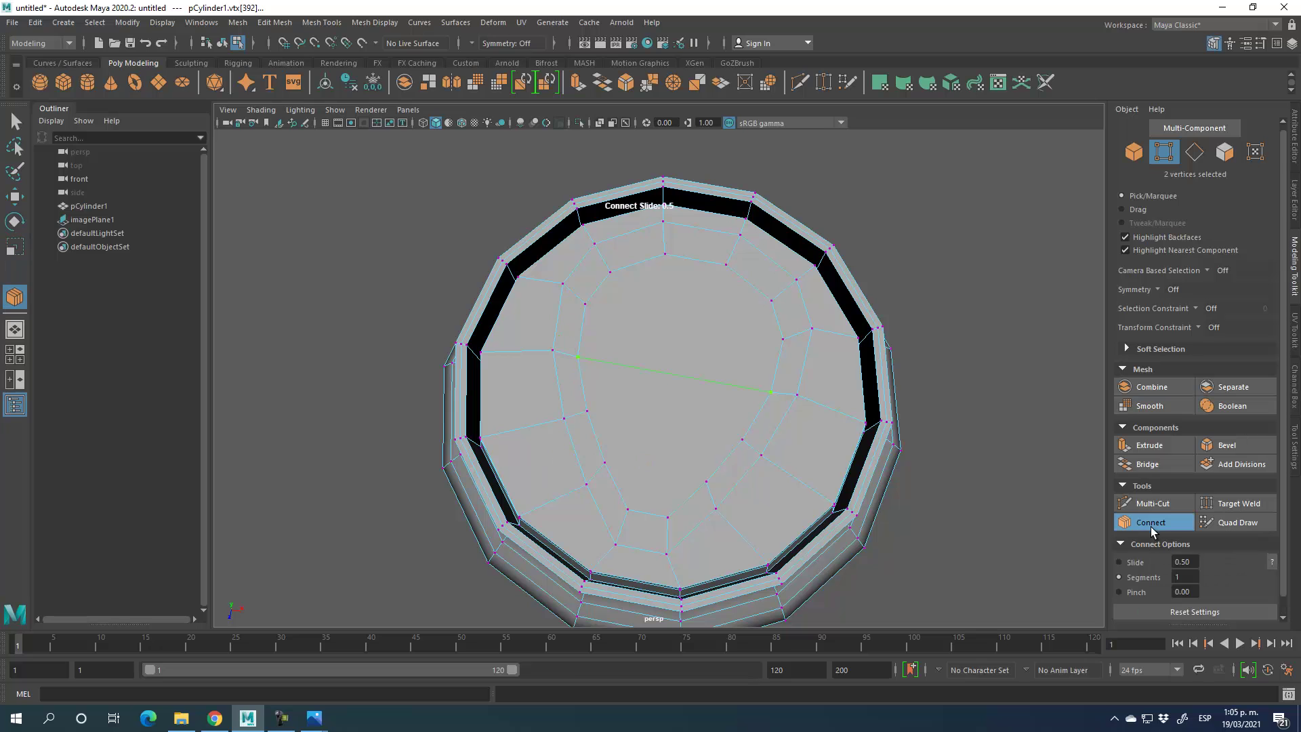
{"action": "key", "text": "q"}
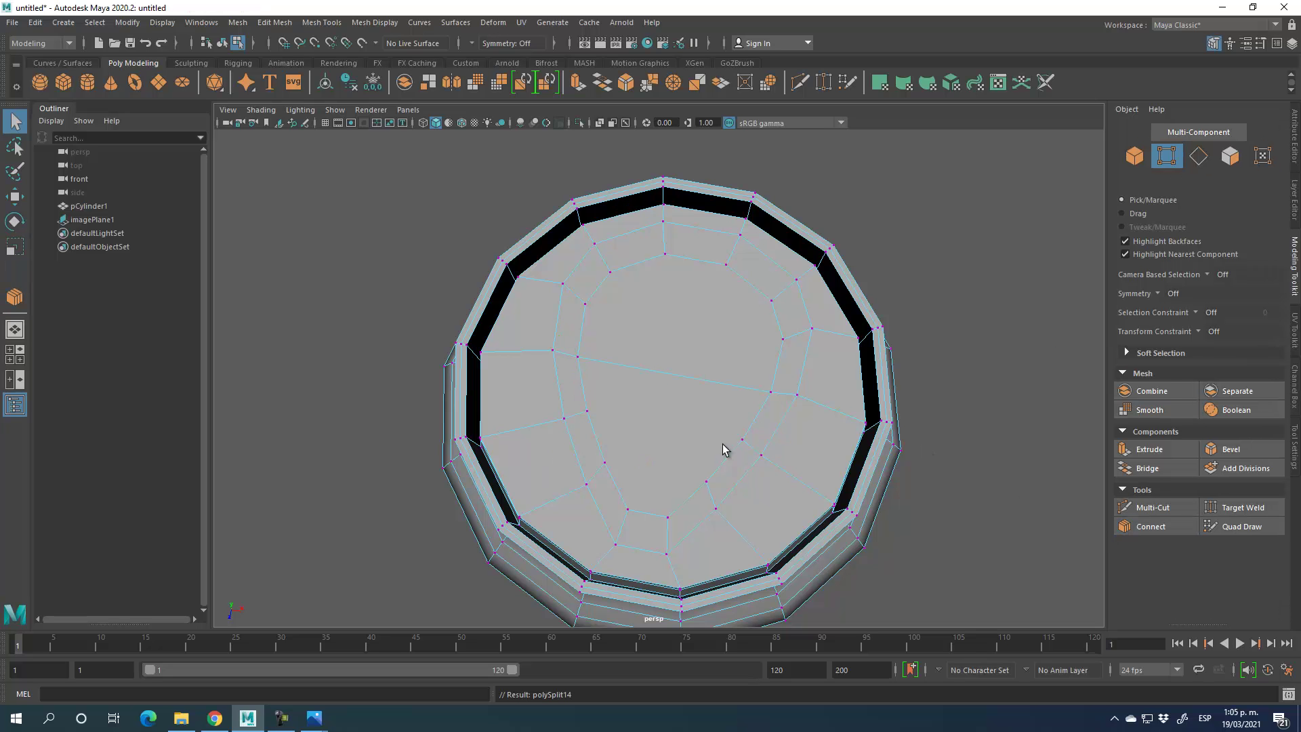
- Extrude the wider half of the split teardrop face without thickness and scale it inward
{"action": "left_click", "coordinate": [1231, 156]}
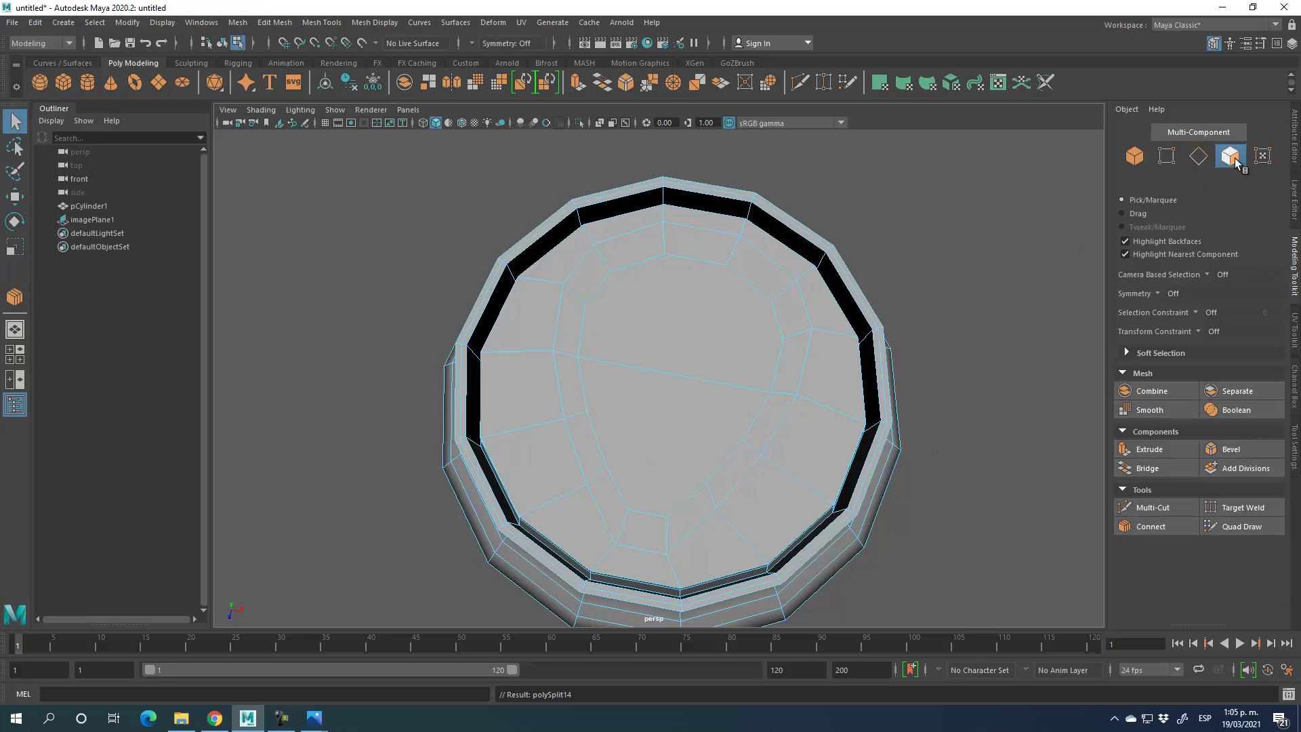
{"action": "left_click", "coordinate": [701, 312]}
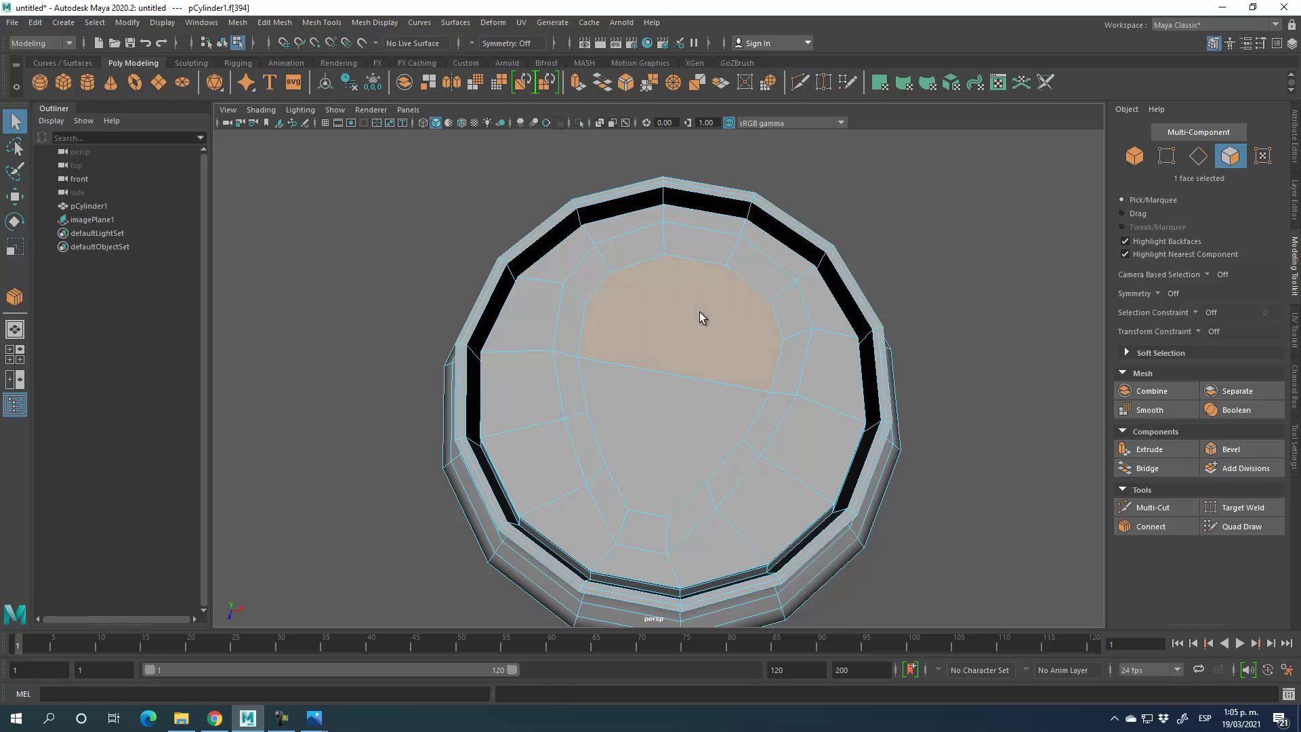
{"action": "left_click", "coordinate": [1158, 450]}
{"action": "left_click", "coordinate": [1036, 331]}
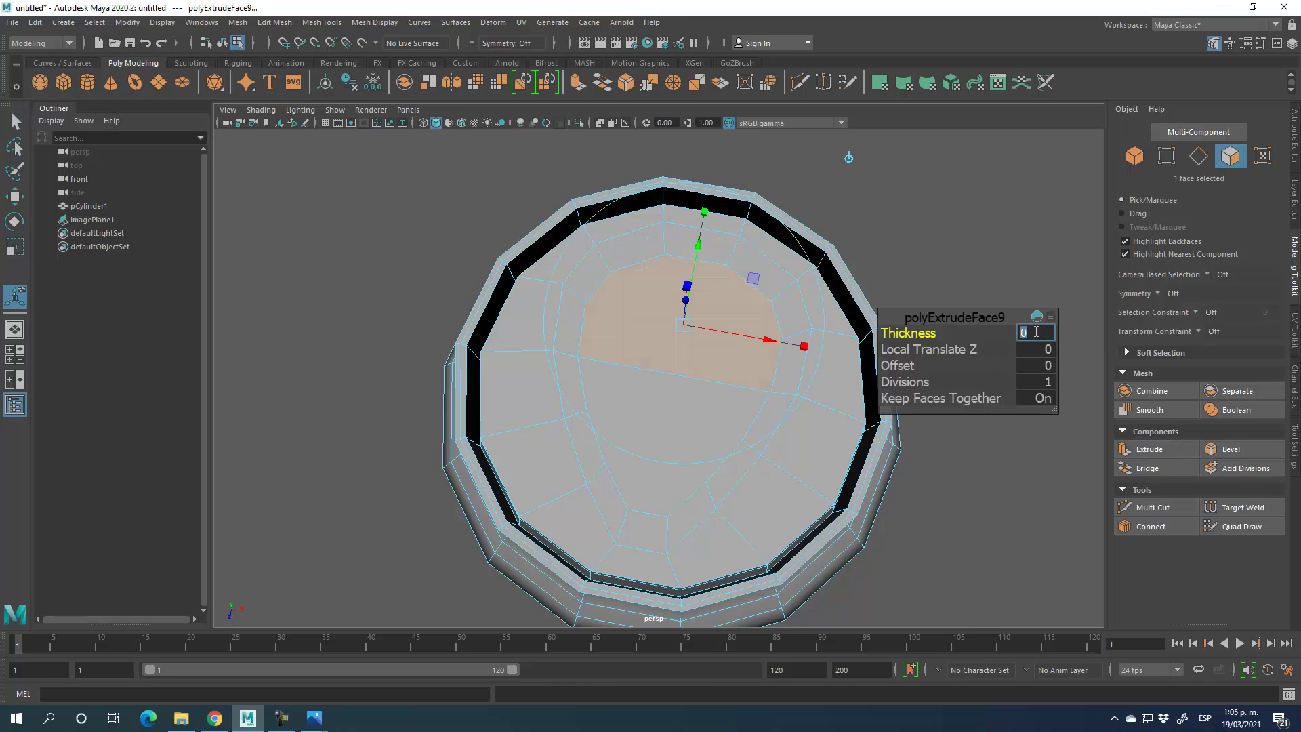
{"action": "left_click", "coordinate": [15, 246]}
{"action": "left_click_drag", "start_coordinate": [685, 314], "coordinate": [660, 314]}
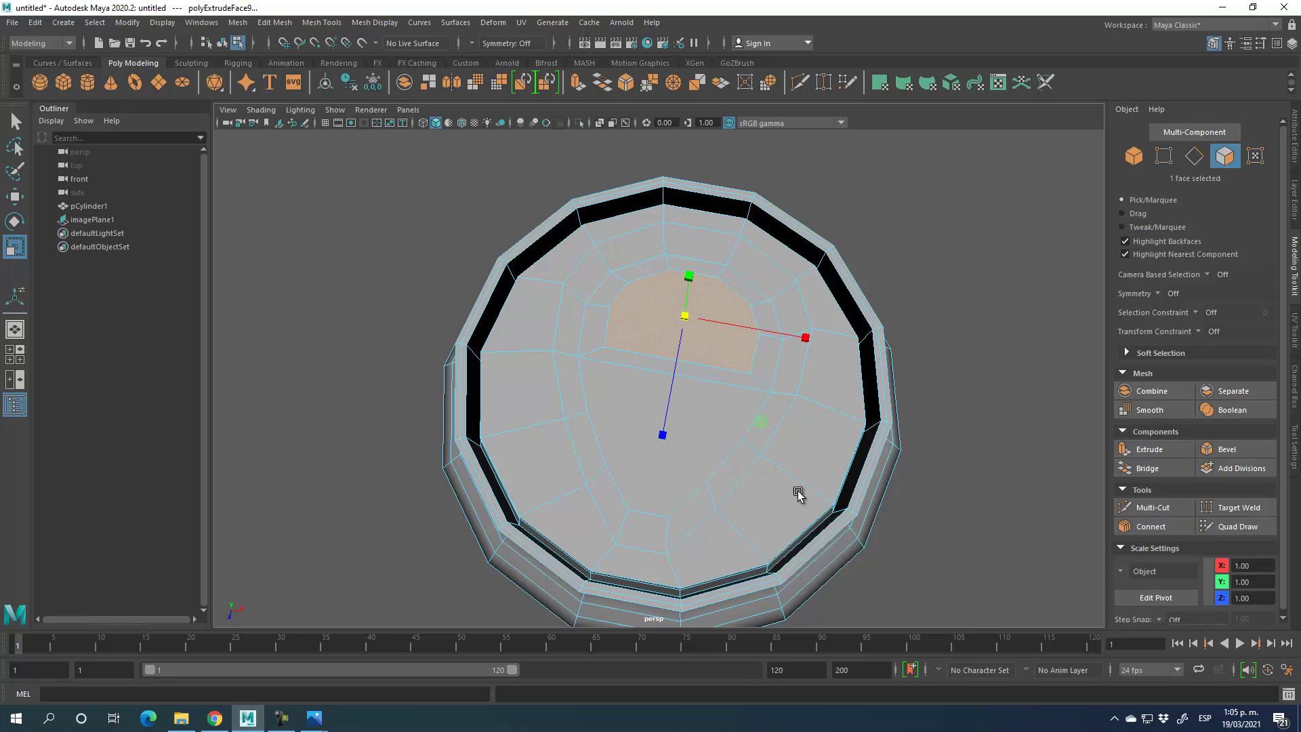
- Connect the two opposite vertices near the narrow end of the inner teardrop outline with an edge across the face
{"action": "left_click", "coordinate": [1163, 155]}
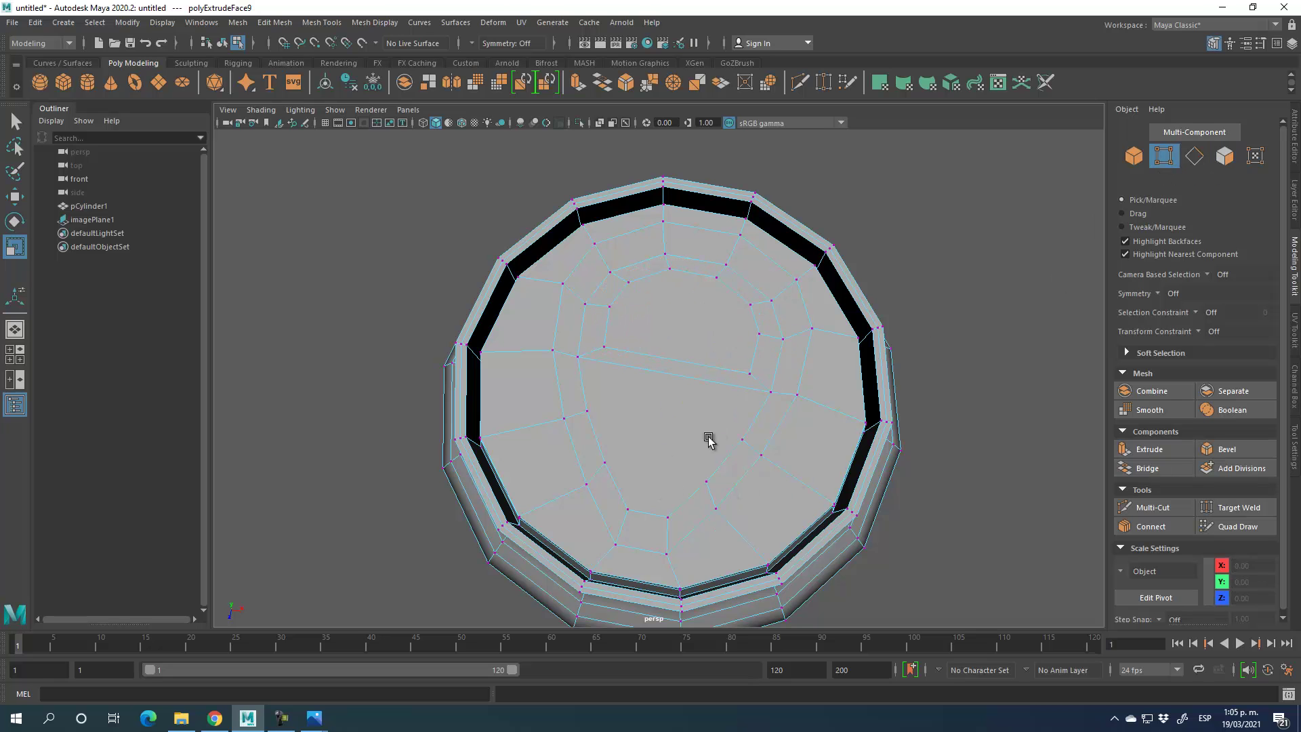
{"action": "left_click", "coordinate": [608, 462]}
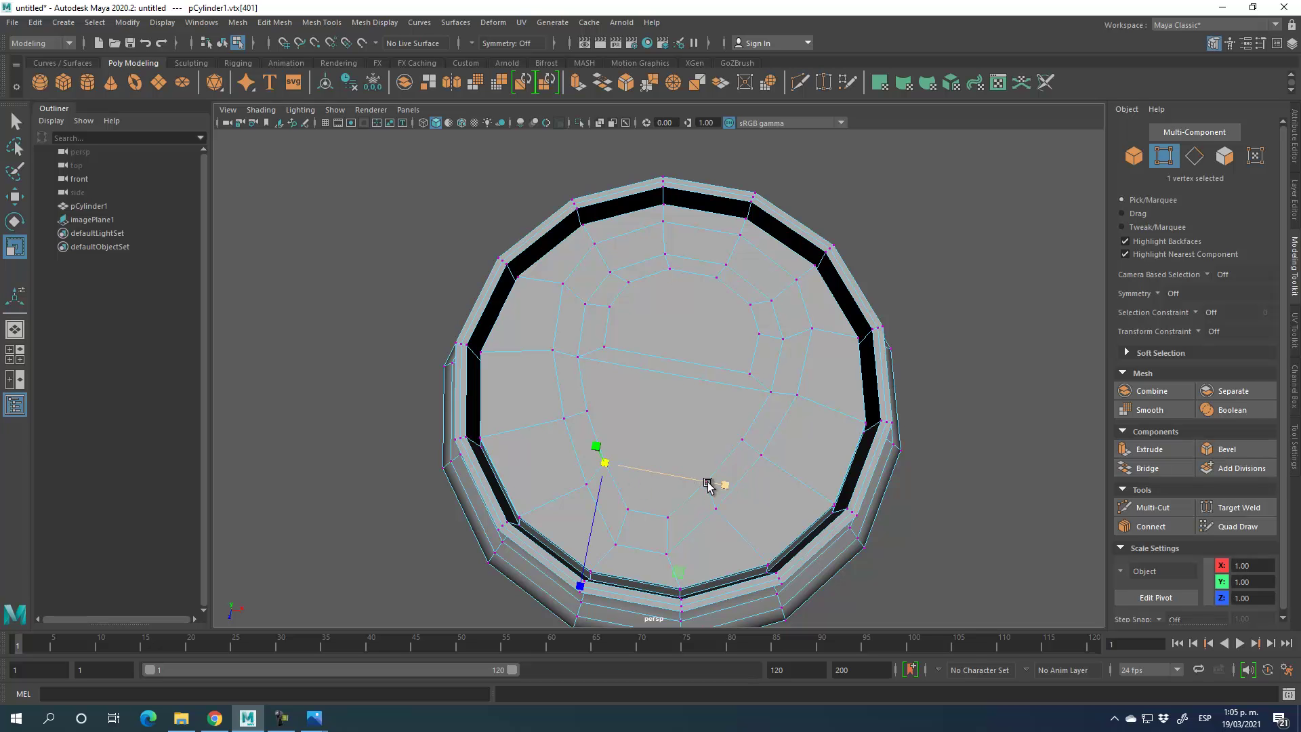
{"action": "mouse_move", "coordinate": [799, 536]}
{"action": "left_mouse_down", "text": "alt"}
{"action": "mouse_move", "coordinate": [814, 520]}
{"action": "mouse_move", "coordinate": [815, 533]}
{"action": "left_mouse_up", "text": "alt"}
{"action": "right_click_drag", "start_coordinate": [697, 567], "coordinate": [823, 546], "text": "alt"}
{"action": "middle_click_drag", "start_coordinate": [823, 546], "coordinate": [775, 415], "text": "alt"}
{"action": "left_click", "coordinate": [775, 414], "text": "shift"}
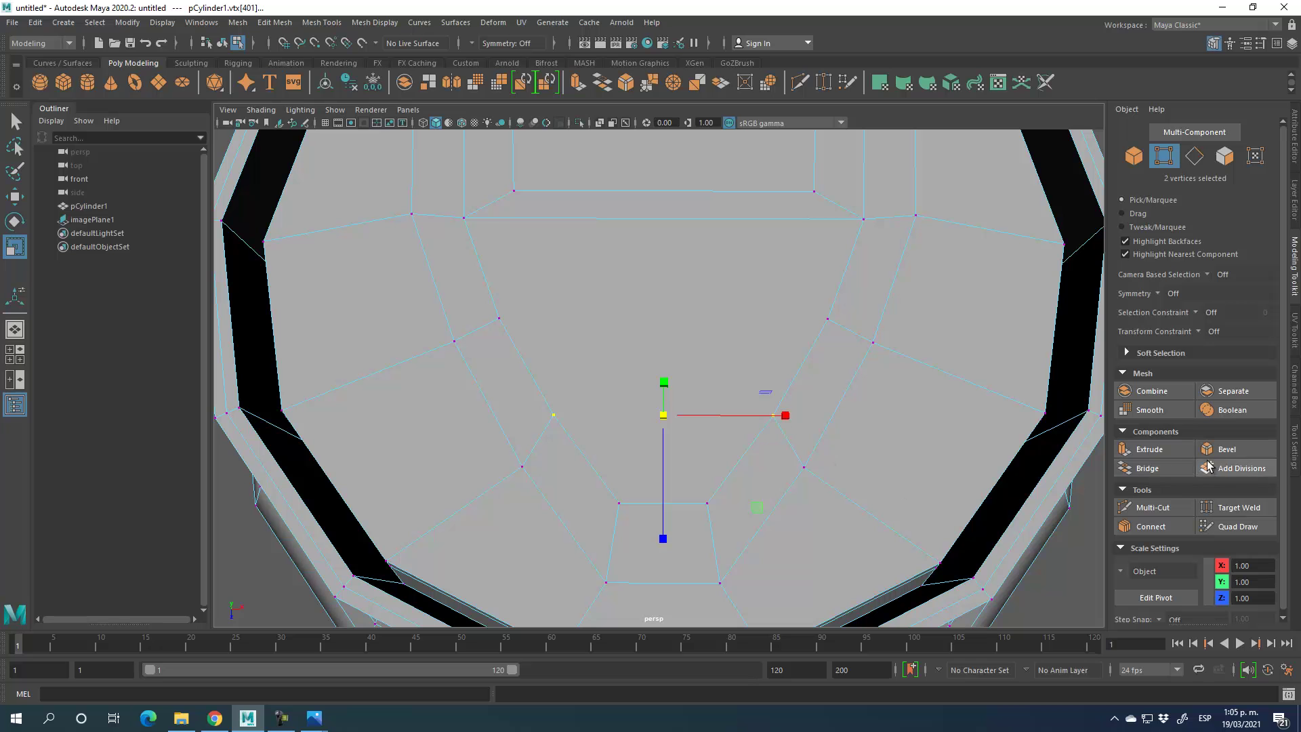
{"action": "left_click", "coordinate": [1152, 528]}
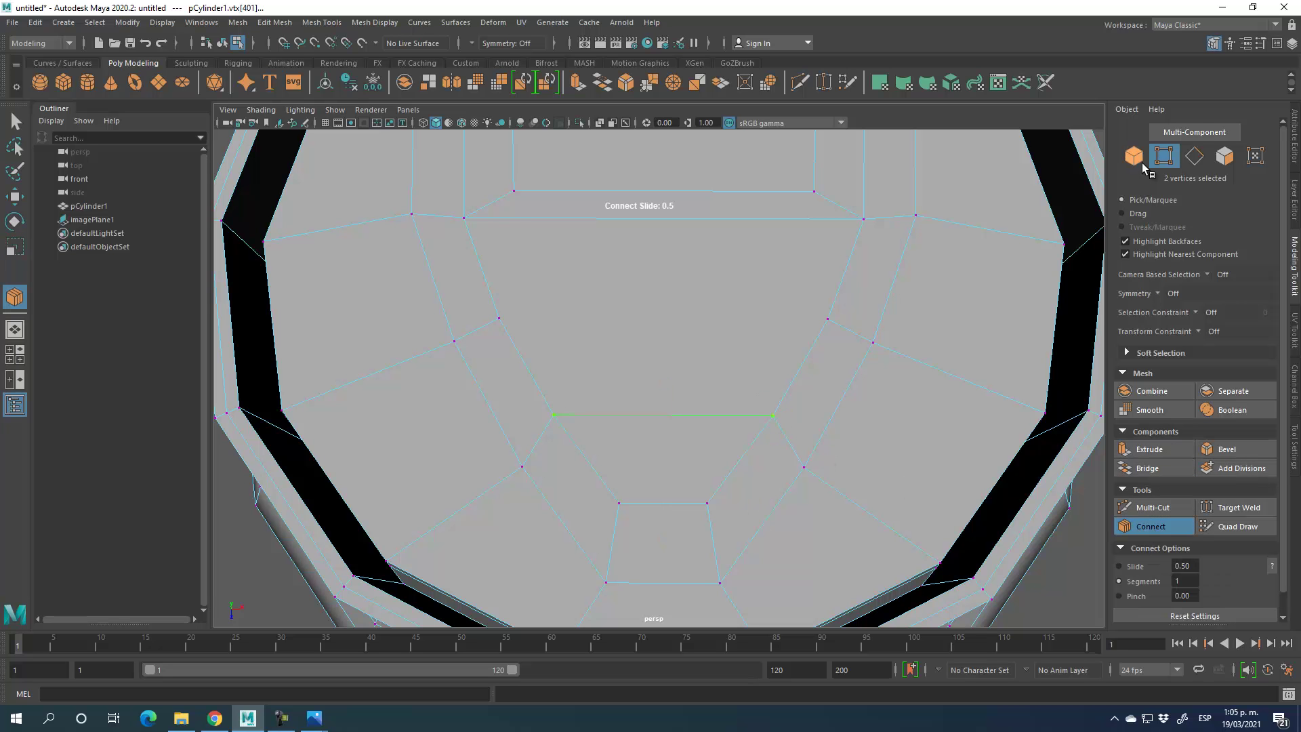
{"action": "key", "text": "q"}
- Extrude the small trapezoid face at the teardrop's narrow end with a thickness of 0 and scale it inward
{"action": "scroll", "coordinate": [660, 349], "scroll_direction": "down", "scroll_amount": 5}
{"action": "key", "text": "F11"}
{"action": "left_click", "coordinate": [652, 425]}
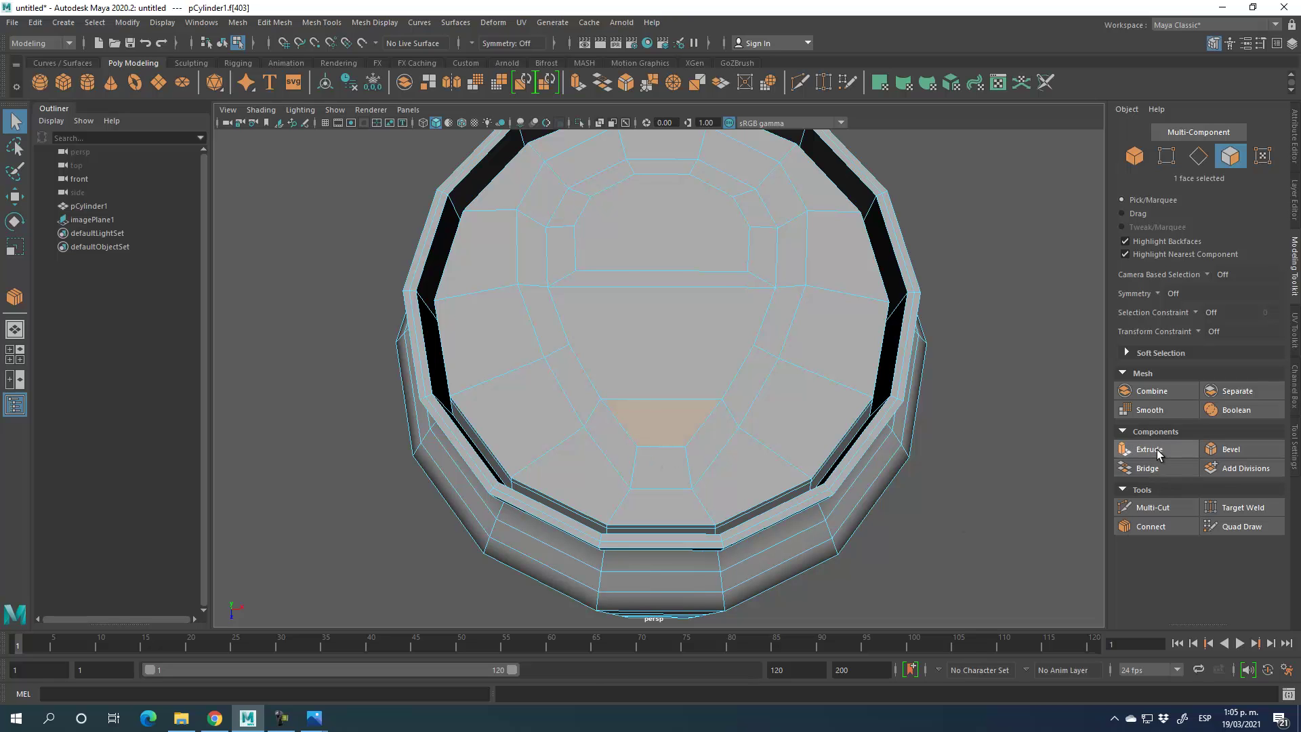
{"action": "left_click", "coordinate": [1150, 449]}
{"action": "left_click", "coordinate": [1033, 334]}
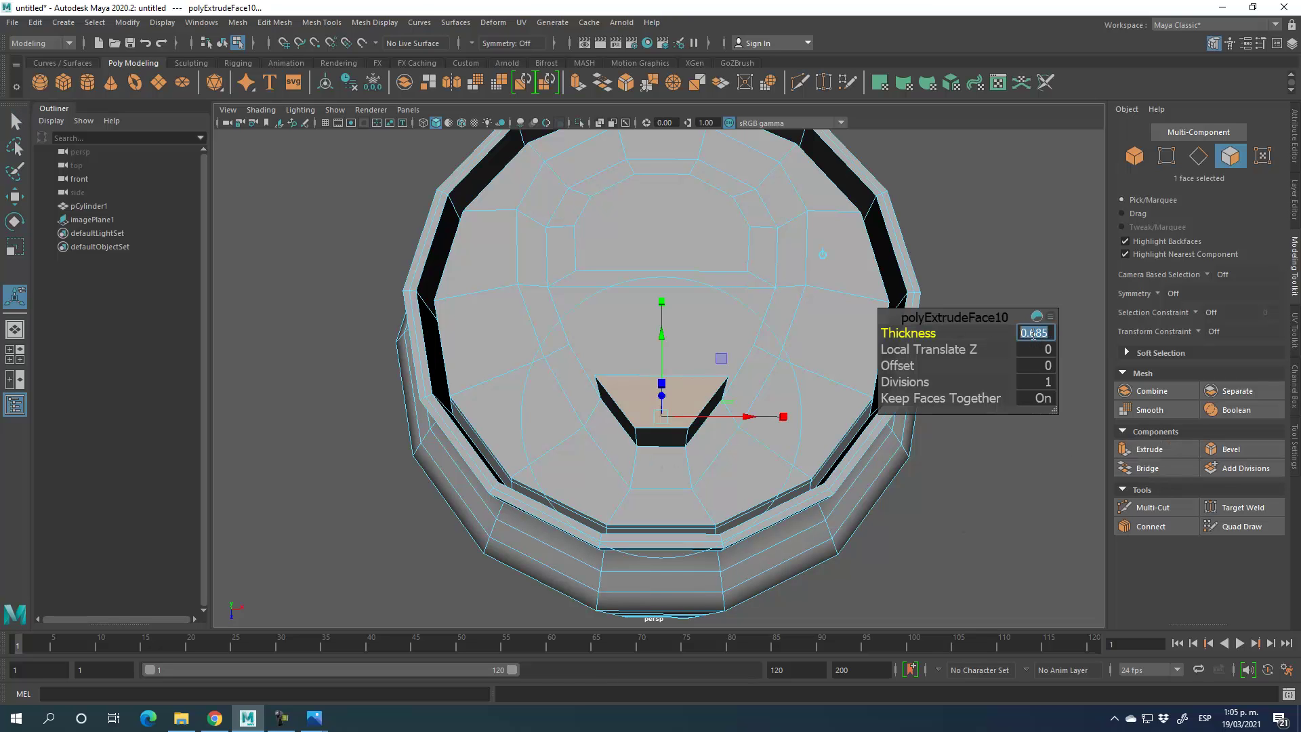
{"action": "type", "text": "0"}
{"action": "key", "text": "Return"}
{"action": "left_click", "coordinate": [15, 247]}
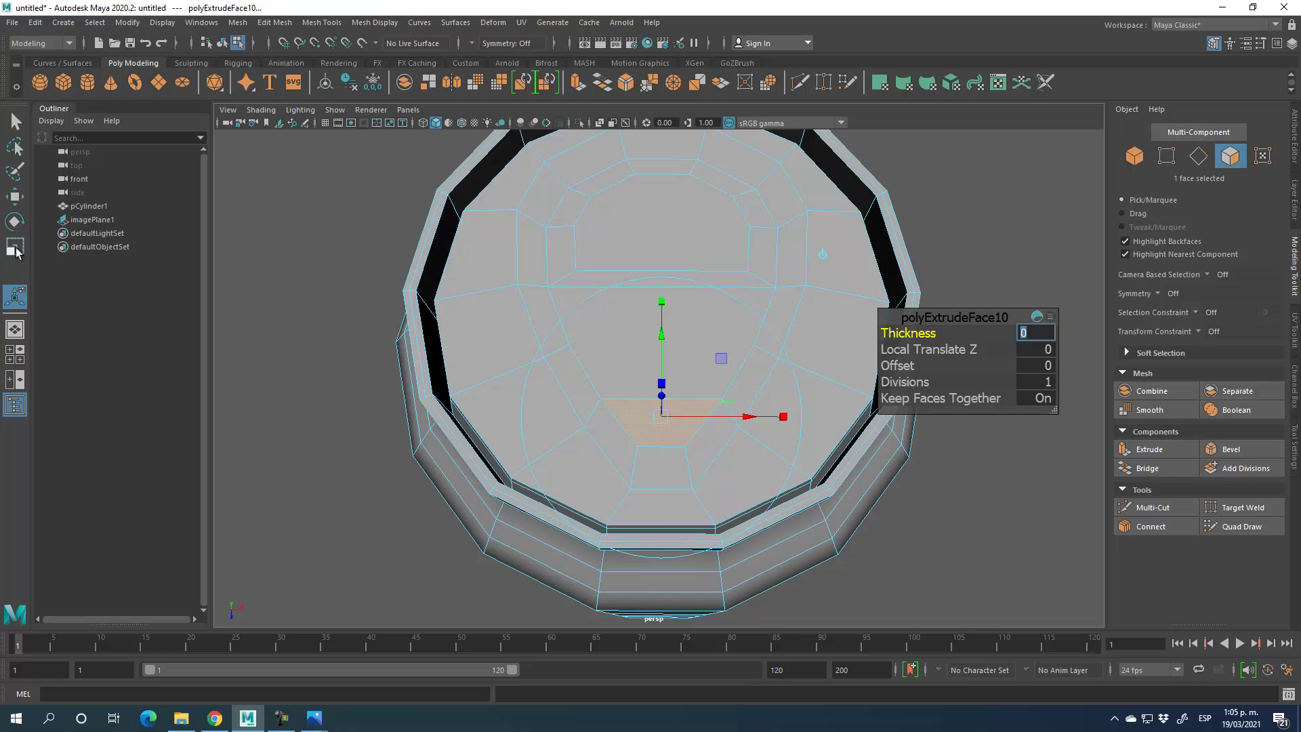
{"action": "left_click_drag", "start_coordinate": [660, 423], "coordinate": [637, 424]}
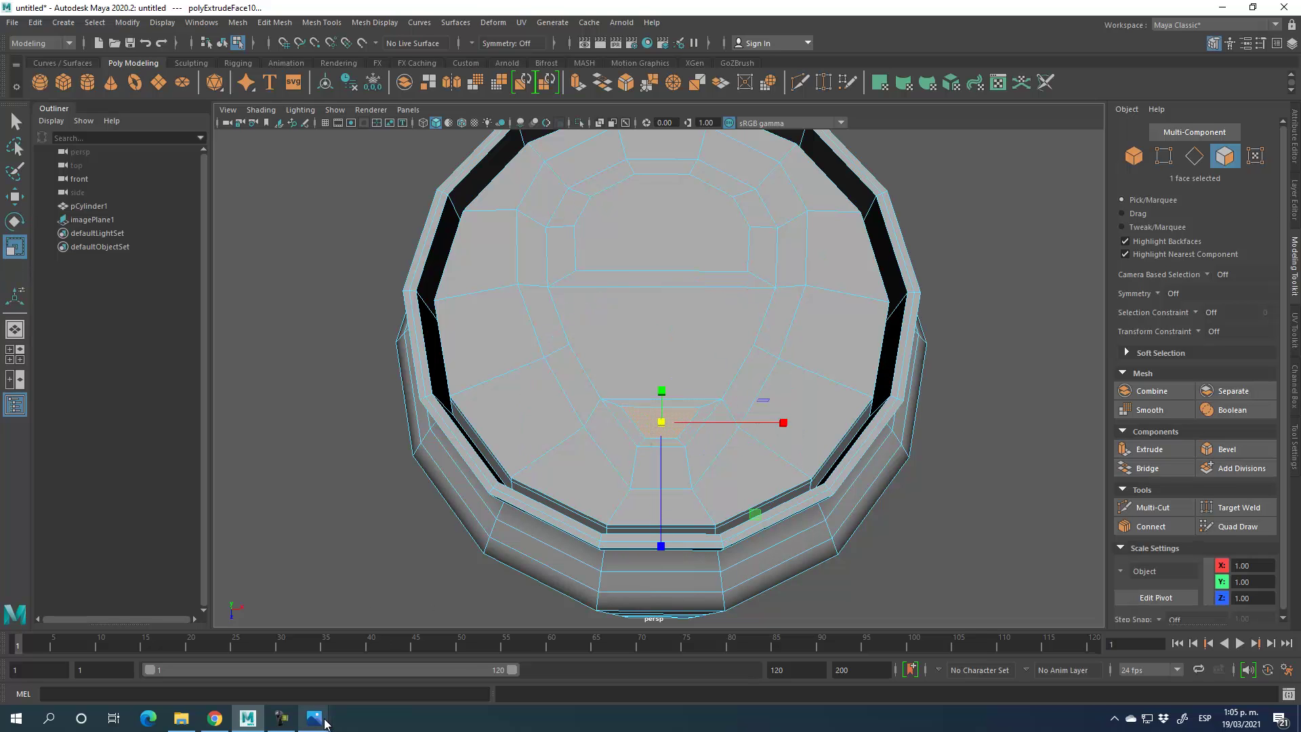
- Check the can-top photo and extrude the small inner face into the lid with a thickness of -0.115
{"action": "mouse_move", "coordinate": [314, 718]}
{"action": "mouse_move", "coordinate": [448, 637]}
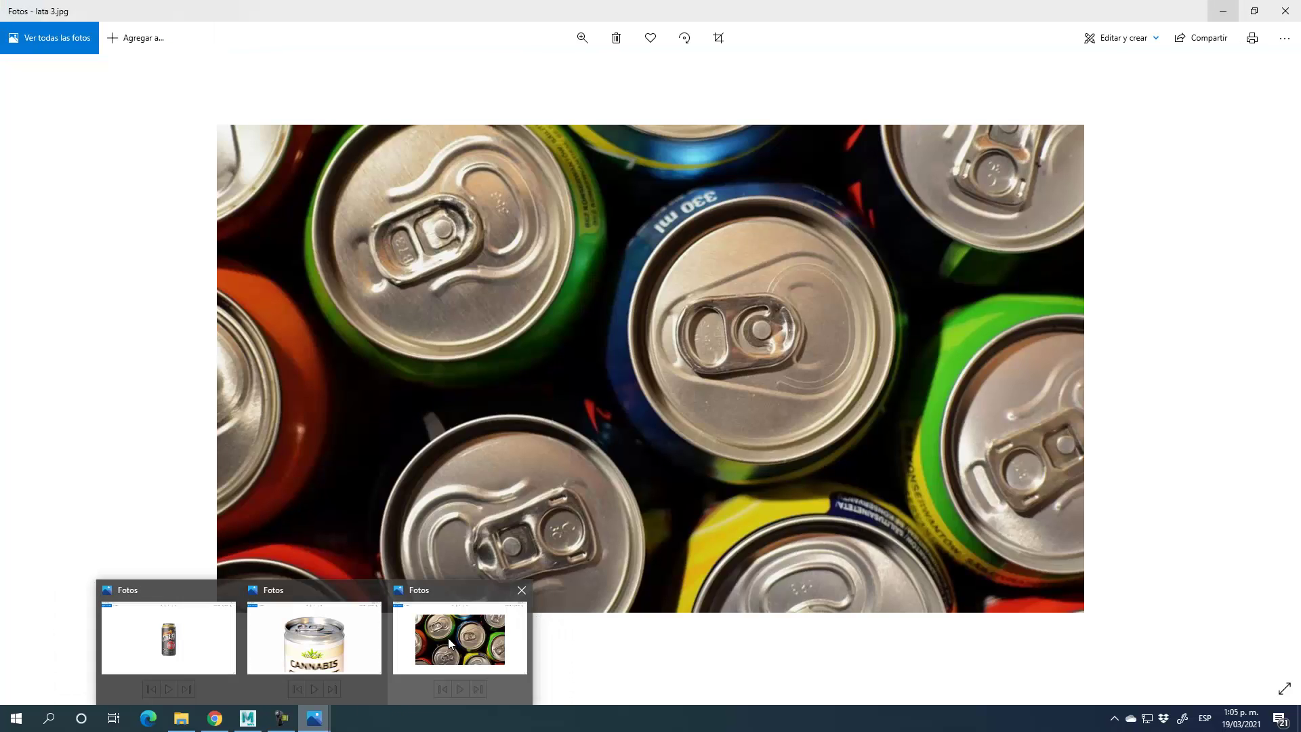
{"action": "left_click_drag", "start_coordinate": [779, 502], "coordinate": [606, 498], "text": "alt"}
{"action": "middle_click_drag", "start_coordinate": [657, 379], "coordinate": [761, 522], "text": "alt"}
{"action": "right_click_drag", "start_coordinate": [761, 522], "coordinate": [804, 485], "text": "alt"}
{"action": "middle_click_drag", "start_coordinate": [806, 432], "coordinate": [807, 457], "text": "alt"}
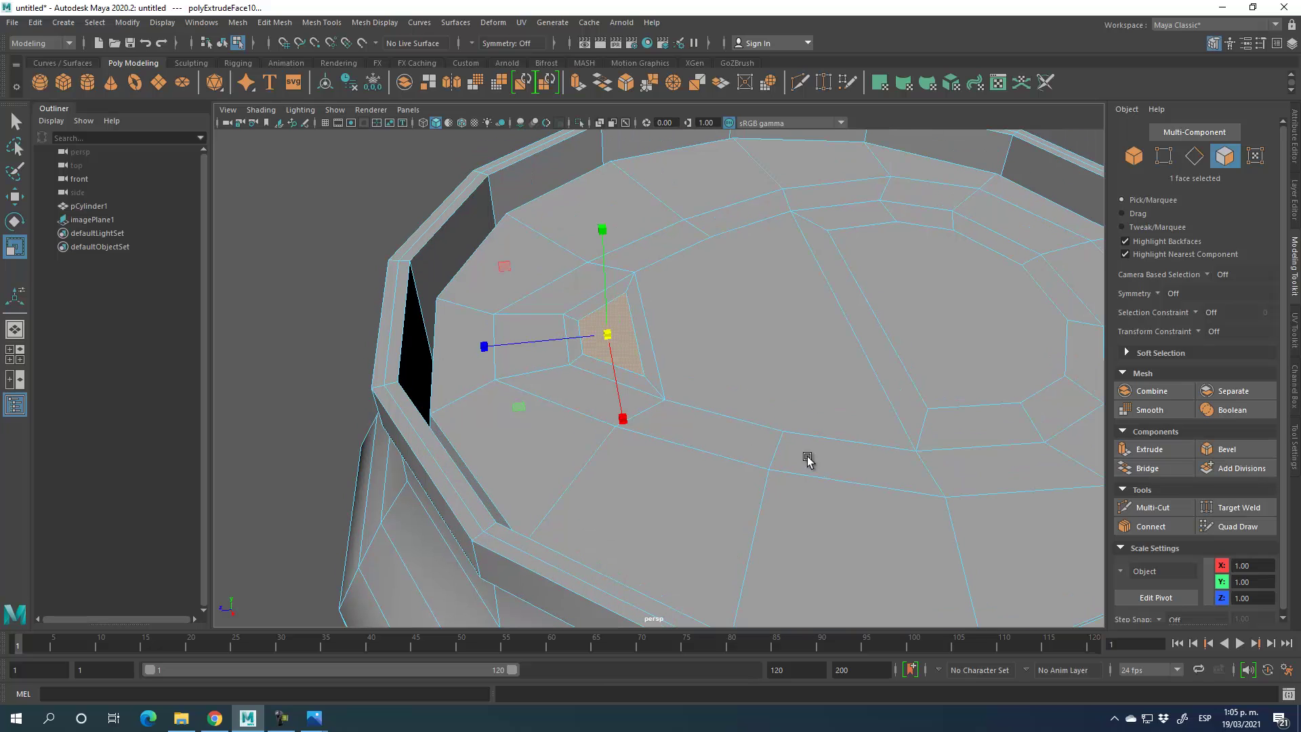
{"action": "left_click", "coordinate": [1150, 449]}
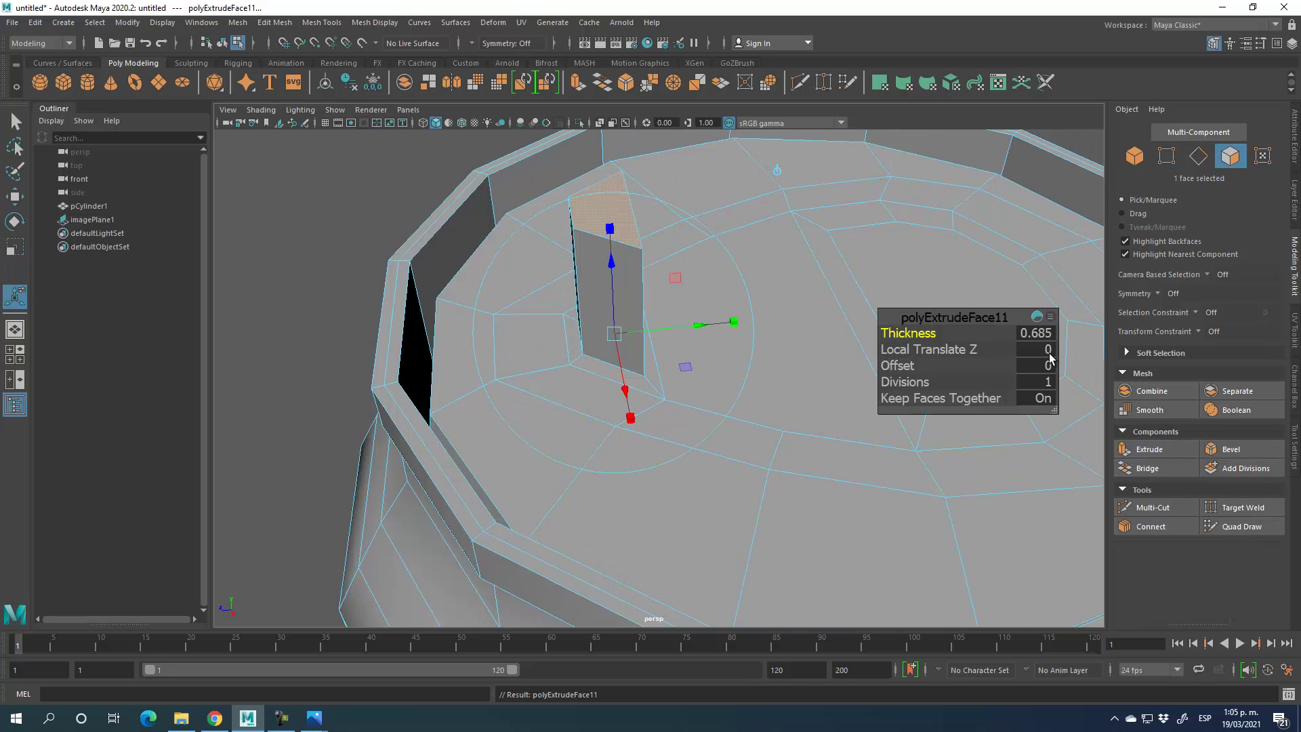
{"action": "mouse_move", "coordinate": [911, 333]}
{"action": "left_mouse_down"}
{"action": "mouse_move", "coordinate": [870, 333]}
{"action": "mouse_move", "coordinate": [906, 333]}
{"action": "left_mouse_up"}
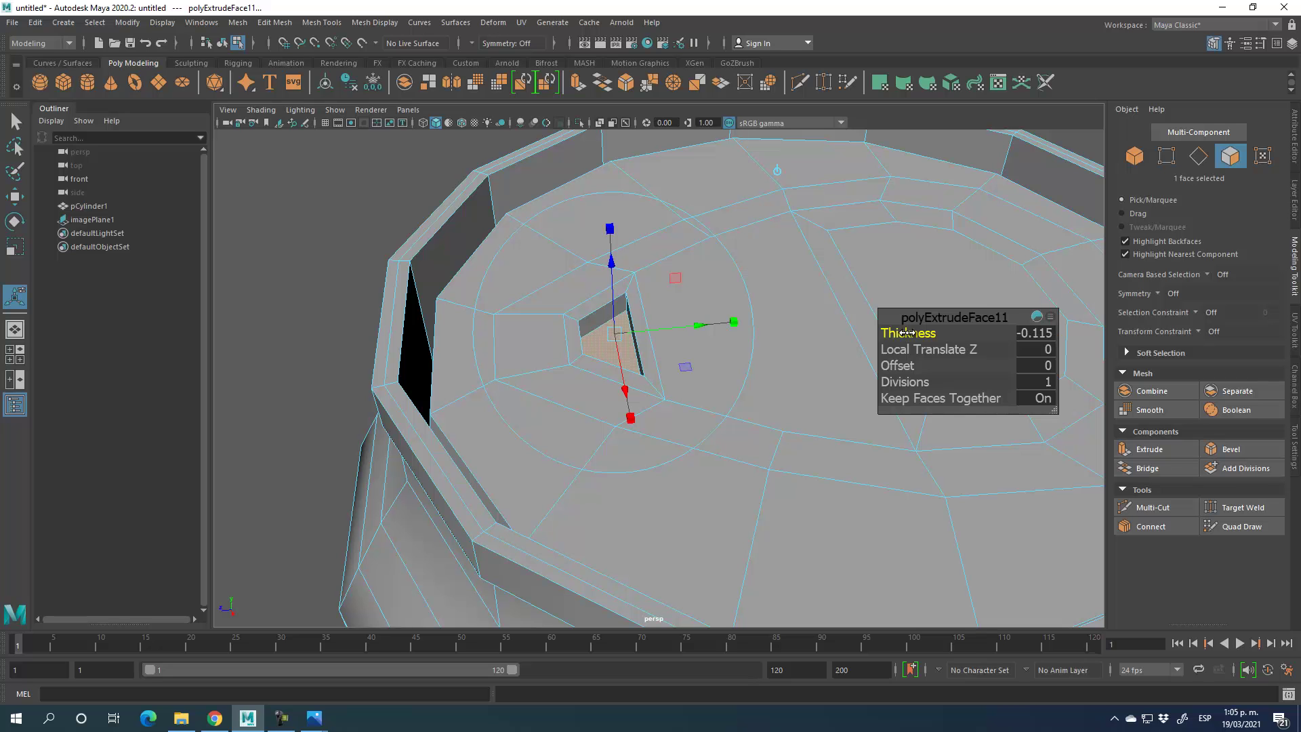
- Raise the sunken face slightly along Y to make the recess shallower, checking it against the reference photo
{"action": "left_click", "coordinate": [14, 196]}
{"action": "left_click_drag", "start_coordinate": [603, 248], "coordinate": [604, 234]}
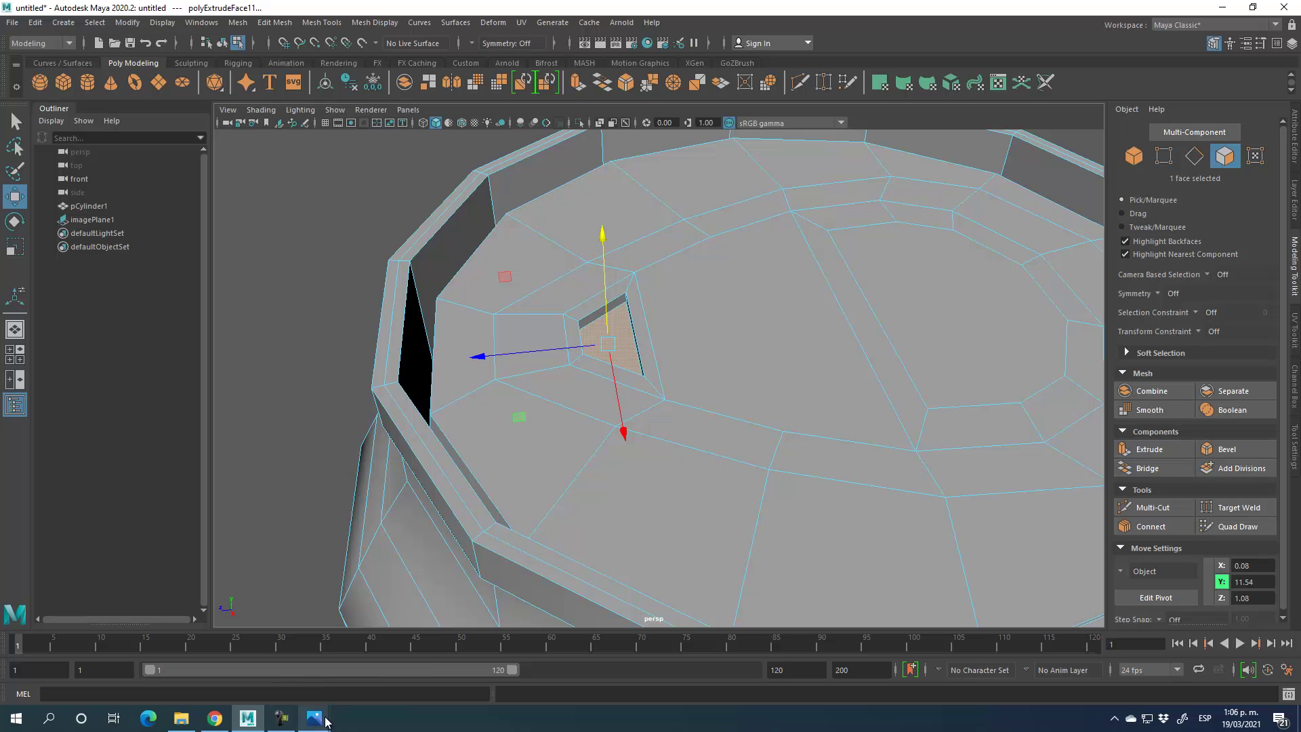
{"action": "mouse_move", "coordinate": [315, 717]}
{"action": "left_click_drag", "start_coordinate": [603, 245], "coordinate": [603, 241]}
- Insert an edge loop midway through the border around the inner face of the teardrop's wider half
{"action": "left_click", "coordinate": [882, 282]}
{"action": "middle_click_drag", "start_coordinate": [943, 371], "coordinate": [489, 465], "text": "alt"}
{"action": "left_click_drag", "start_coordinate": [489, 465], "coordinate": [528, 462], "text": "alt"}
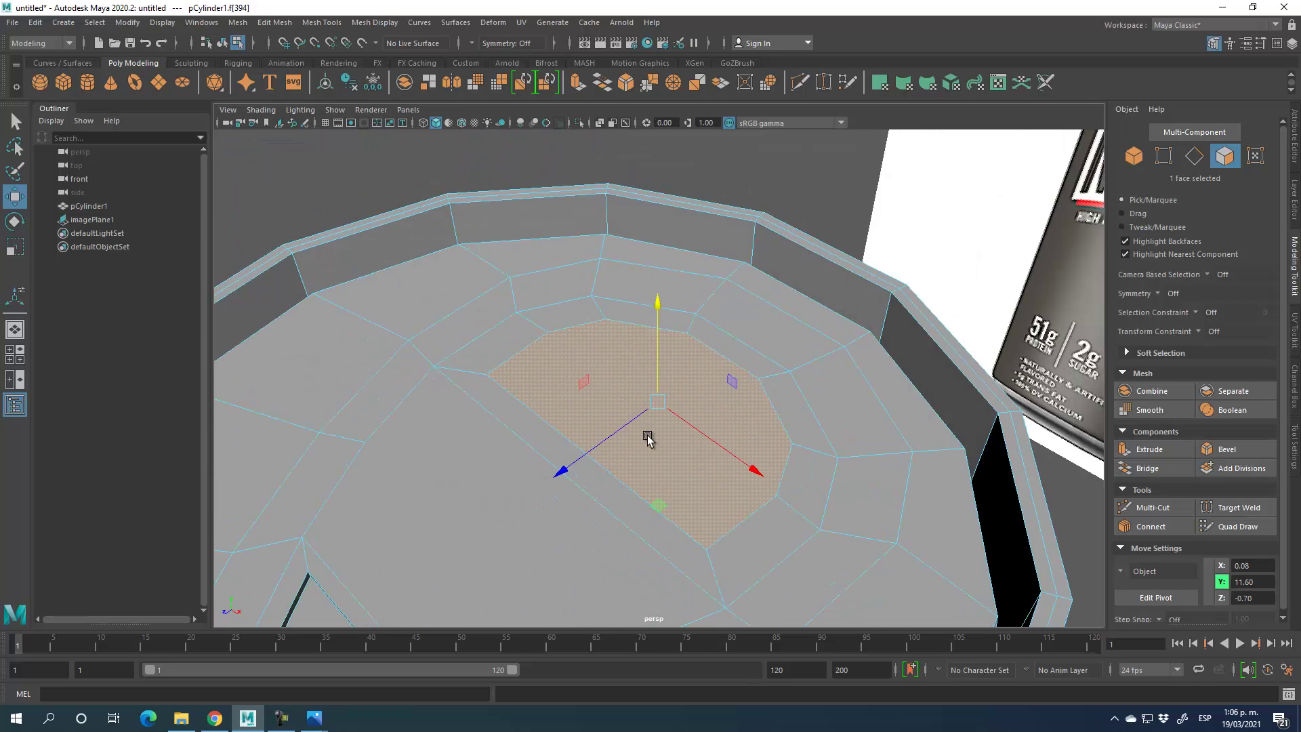
{"action": "left_click_drag", "start_coordinate": [647, 439], "coordinate": [634, 397], "text": "alt"}
{"action": "left_click", "coordinate": [1194, 155]}
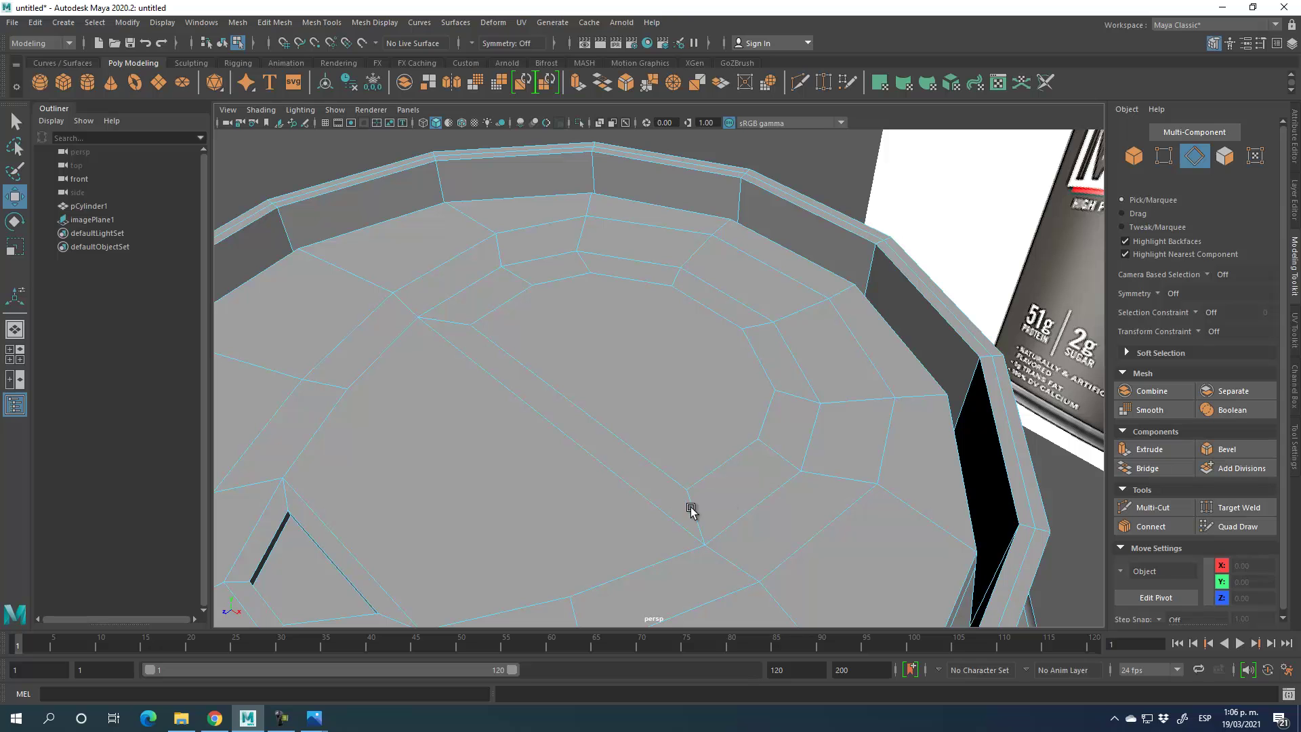
{"action": "left_click", "coordinate": [690, 509]}
{"action": "double_click", "coordinate": [788, 460], "text": "shift"}
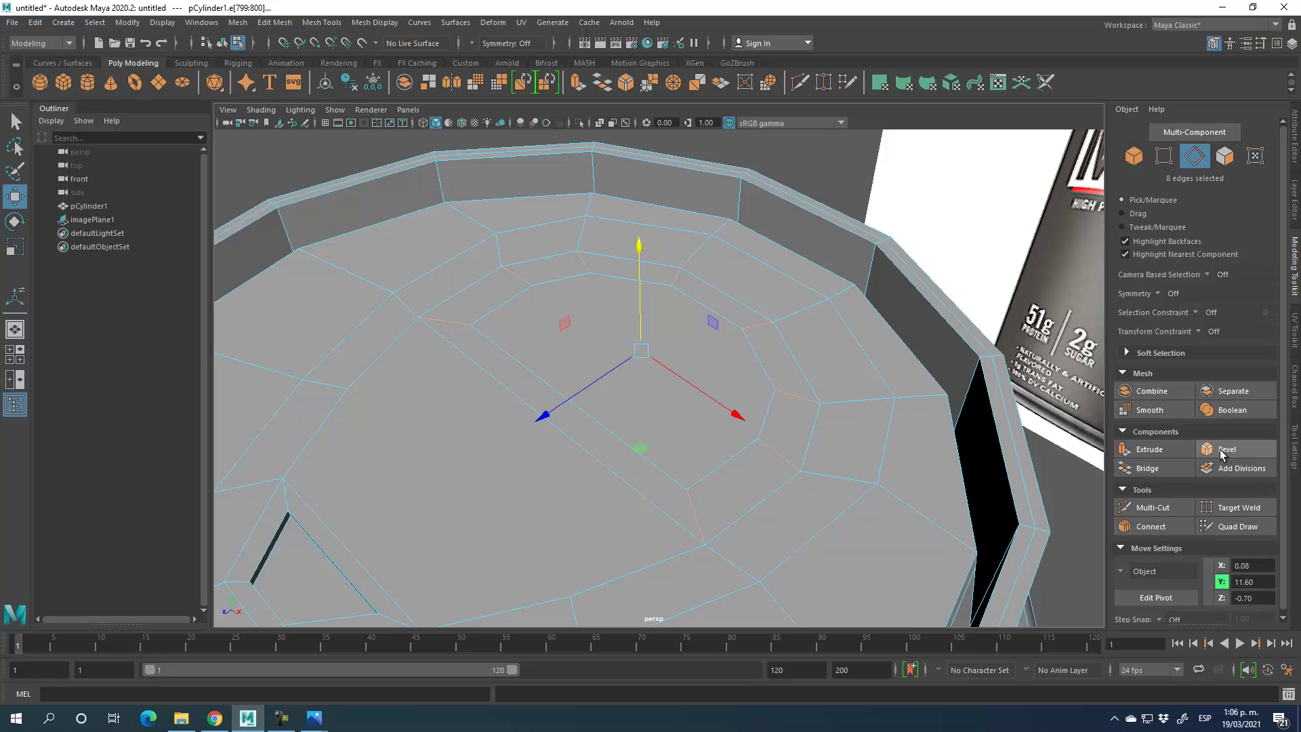
{"action": "left_click", "coordinate": [1152, 507]}
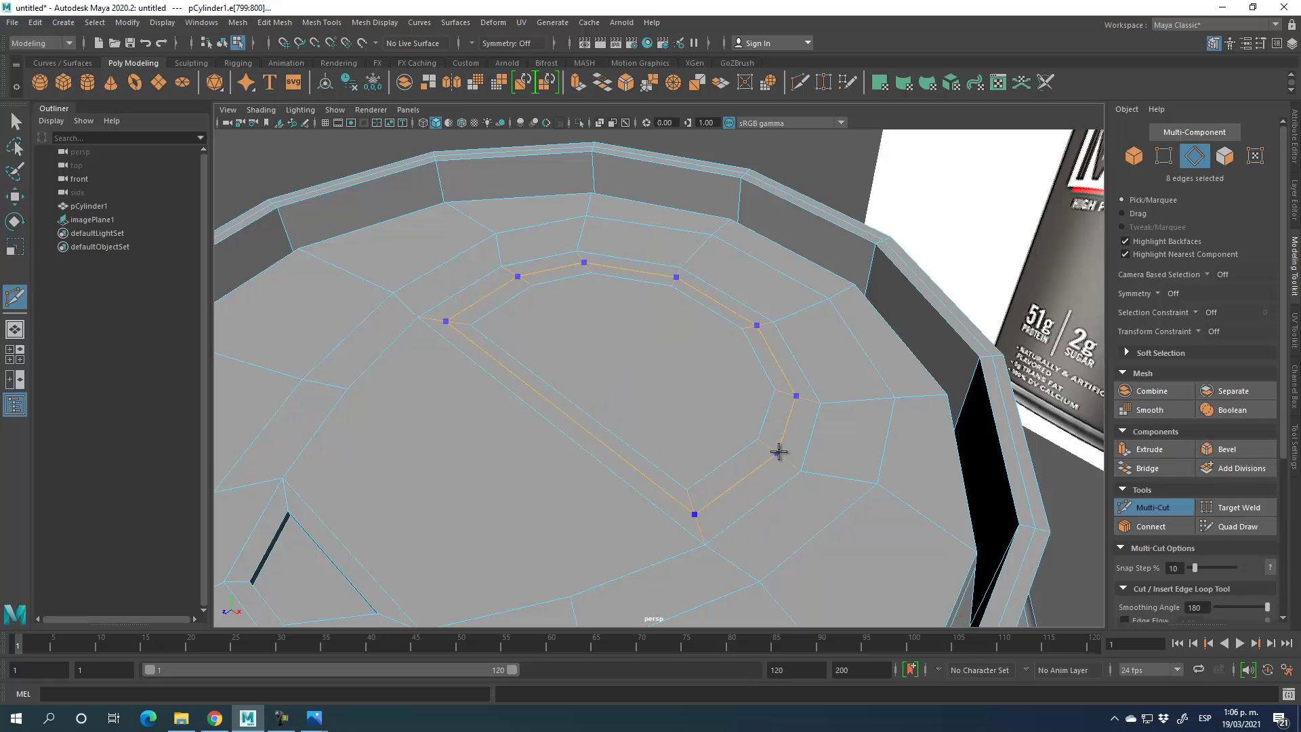
{"action": "left_click", "coordinate": [794, 460], "text": "ctrl"}
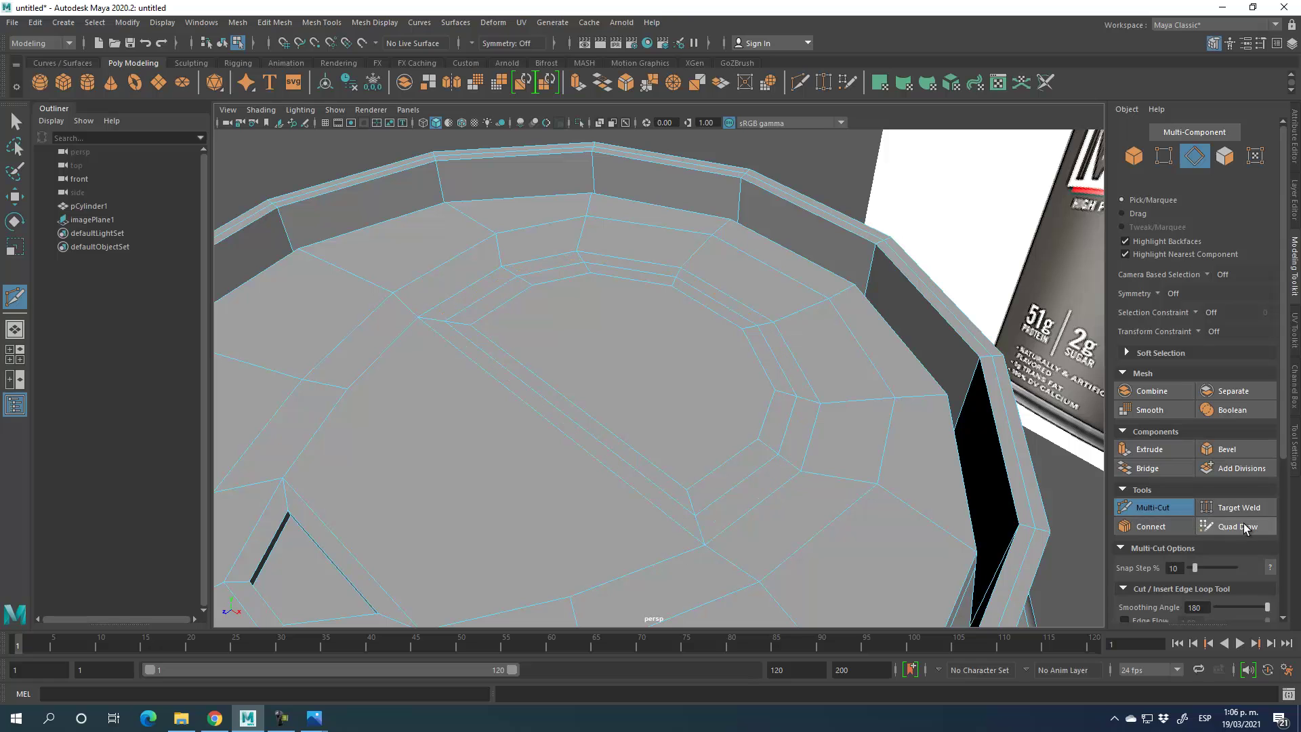
- Bevel the new edge loop around the wider half with a fraction of 0.1 and 2 segments
{"action": "left_click", "coordinate": [1152, 506]}
{"action": "double_click", "coordinate": [786, 426]}
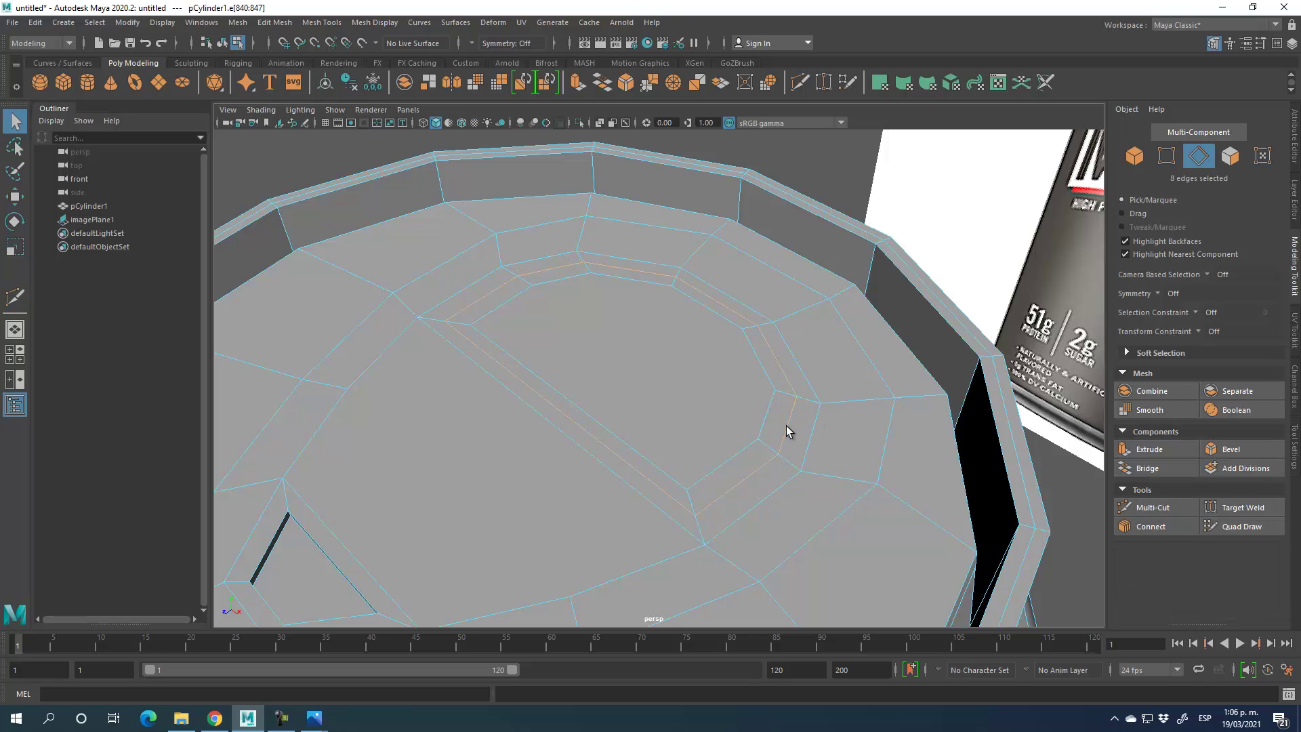
{"action": "left_click", "coordinate": [1230, 449]}
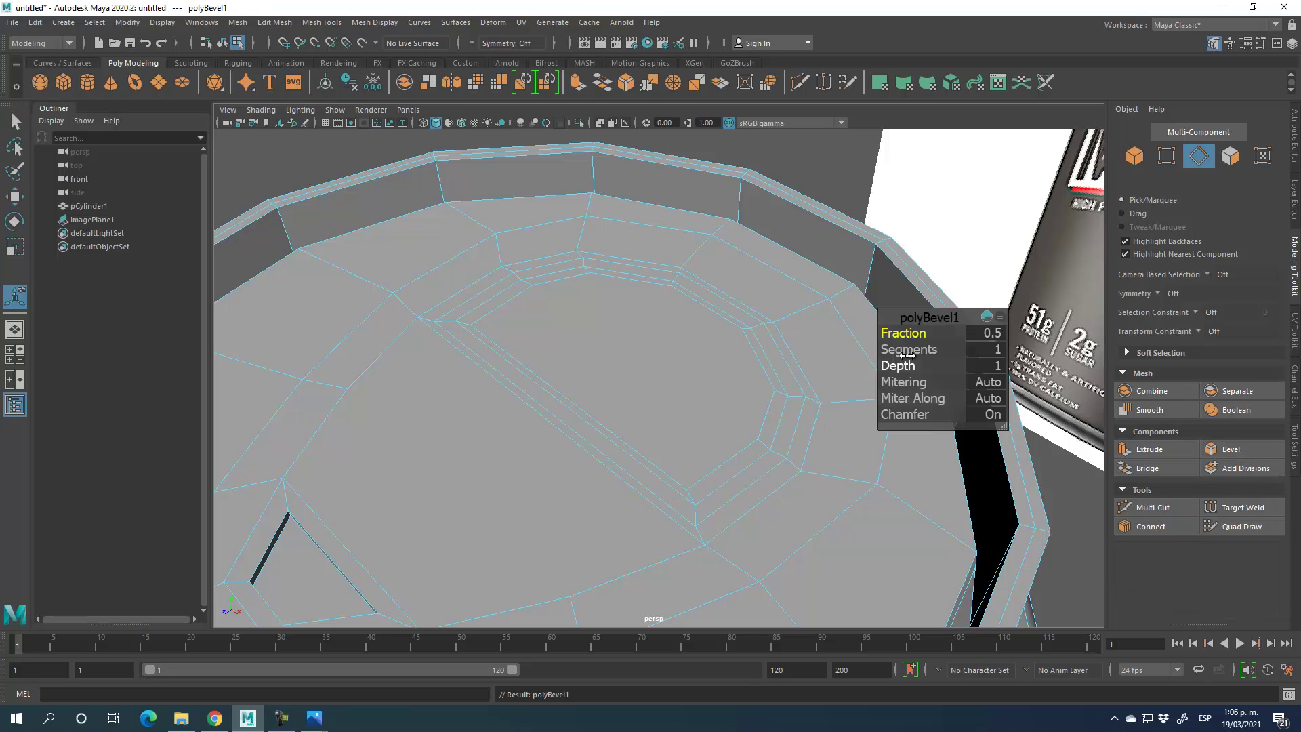
{"action": "left_click_drag", "start_coordinate": [916, 332], "coordinate": [912, 333]}
{"action": "left_click", "coordinate": [999, 337]}
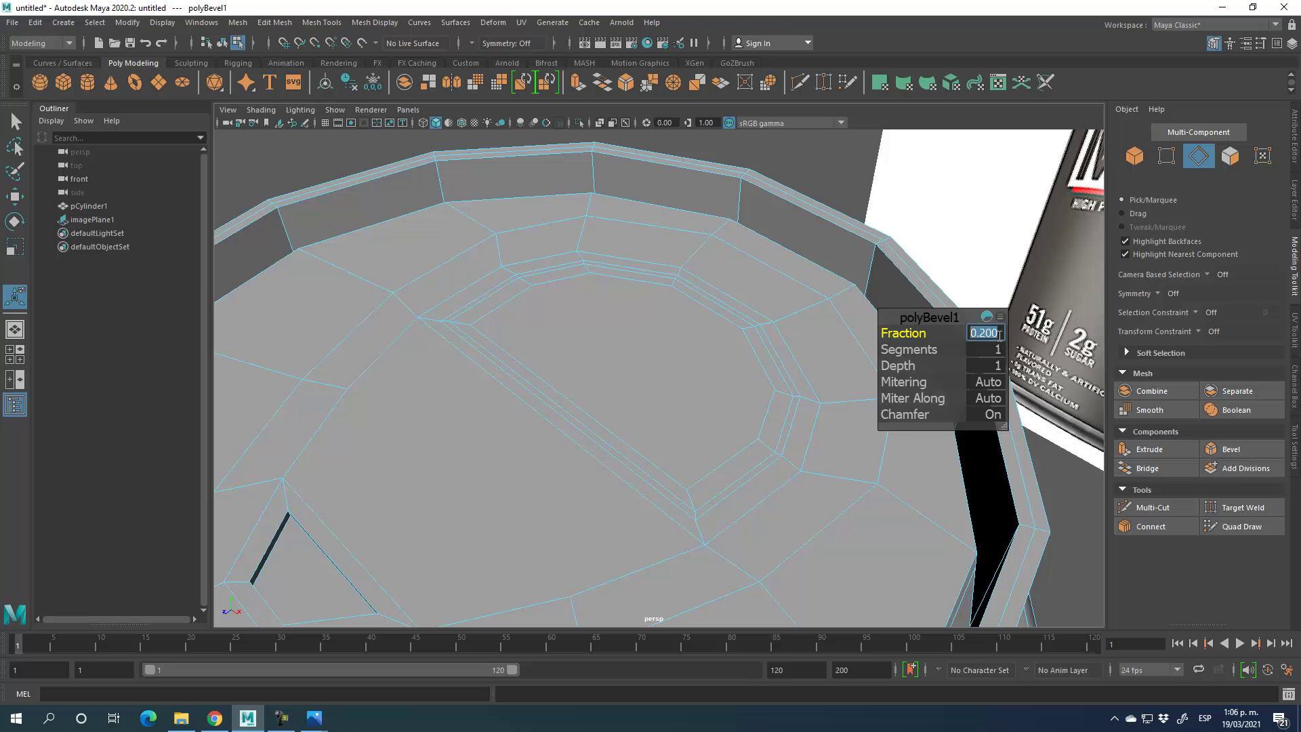
{"action": "type", "text": "0.1"}
{"action": "key", "text": "Return"}
{"action": "left_click", "coordinate": [1000, 351]}
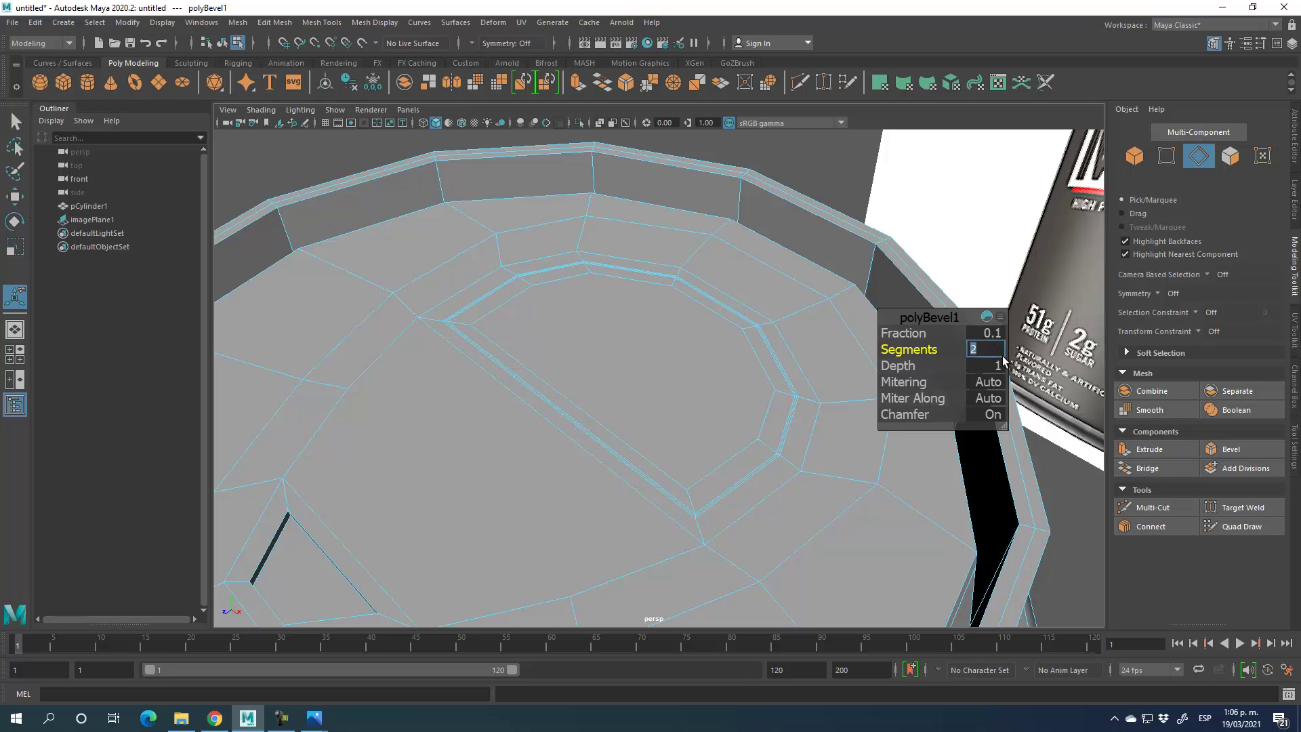
{"action": "left_click", "coordinate": [16, 196]}
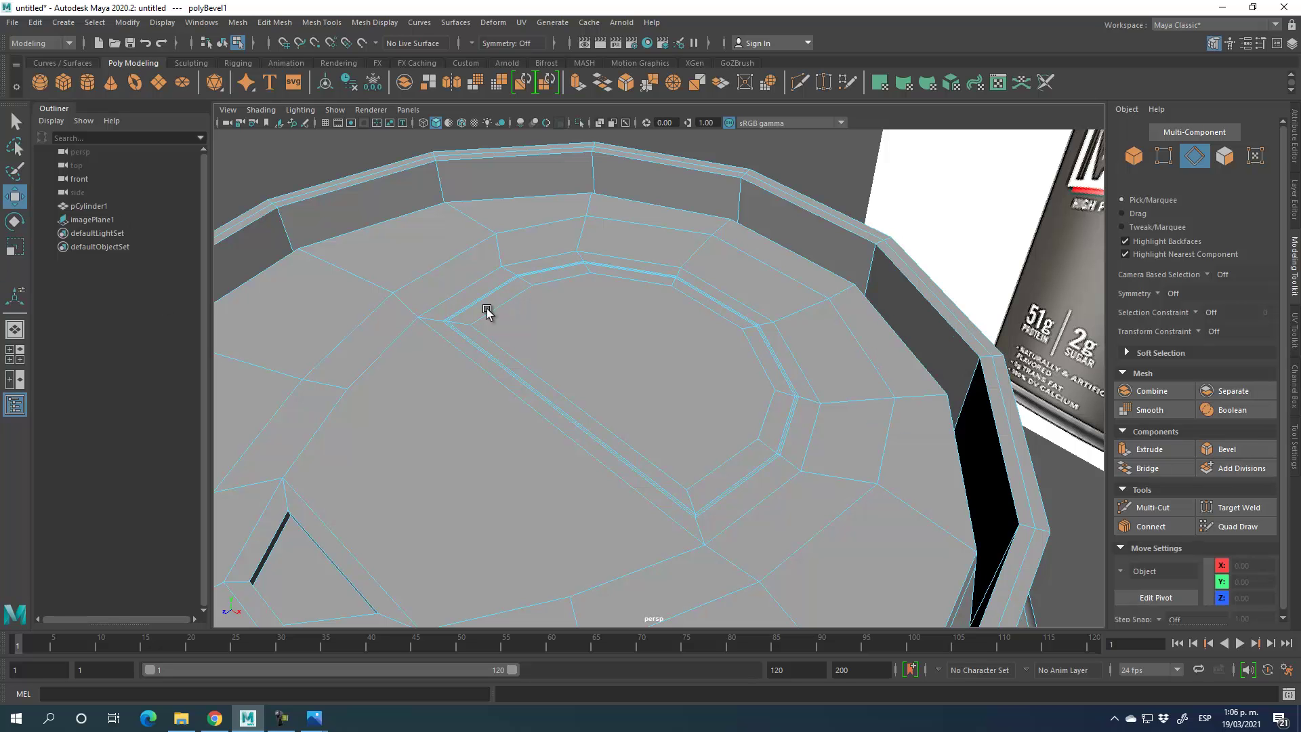
- Select the middle edge loop of the bevel and lower it slightly along Y to form a thin groove
{"action": "scroll", "coordinate": [791, 424], "scroll_direction": "up", "scroll_amount": 6}
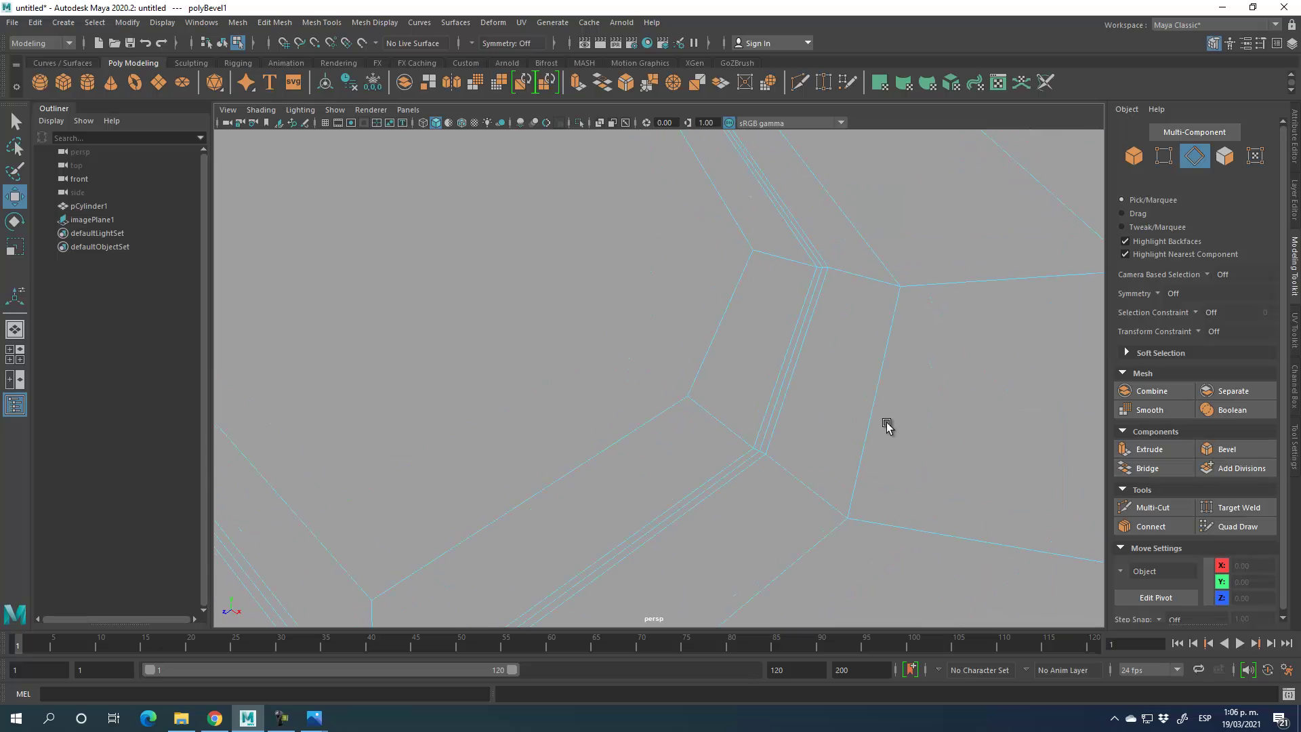
{"action": "double_click", "coordinate": [784, 376]}
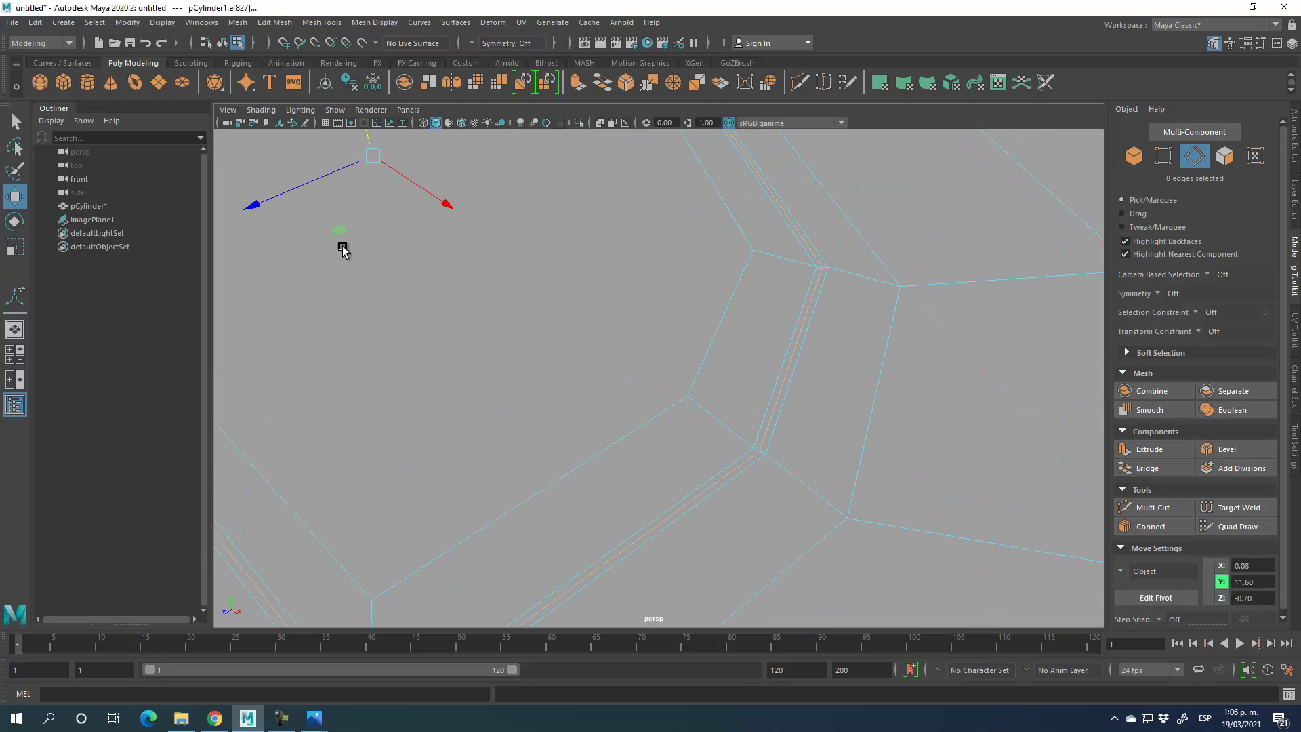
{"action": "scroll", "coordinate": [397, 313], "scroll_direction": "down", "scroll_amount": 3}
{"action": "middle_click_drag", "start_coordinate": [448, 365], "coordinate": [685, 512]}
{"action": "key", "text": "ctrl+z"}
{"action": "left_click_drag", "start_coordinate": [584, 242], "coordinate": [585, 245]}
{"action": "middle_click_drag", "start_coordinate": [973, 414], "coordinate": [921, 404], "text": "alt"}
{"action": "right_click_drag", "start_coordinate": [921, 404], "coordinate": [868, 508], "text": "alt"}
{"action": "middle_click_drag", "start_coordinate": [951, 378], "coordinate": [721, 284], "text": "alt"}
{"action": "right_click_drag", "start_coordinate": [738, 294], "coordinate": [746, 331], "text": "alt"}
{"action": "middle_click_drag", "start_coordinate": [746, 331], "coordinate": [770, 421], "text": "alt"}
{"action": "left_click_drag", "start_coordinate": [769, 423], "coordinate": [767, 411], "text": "alt"}
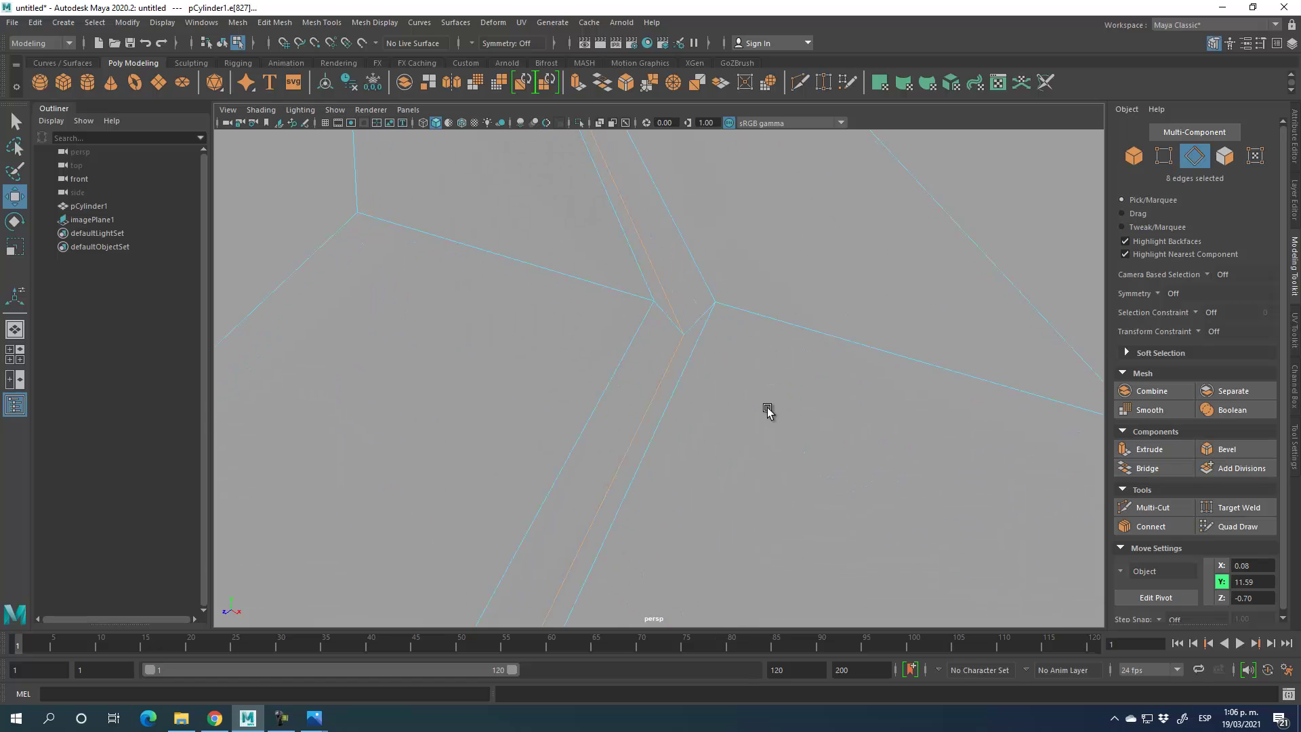
- Insert supporting edge loops along the walls and edges of the groove with Multi-Cut
{"action": "left_click", "coordinate": [1156, 513]}
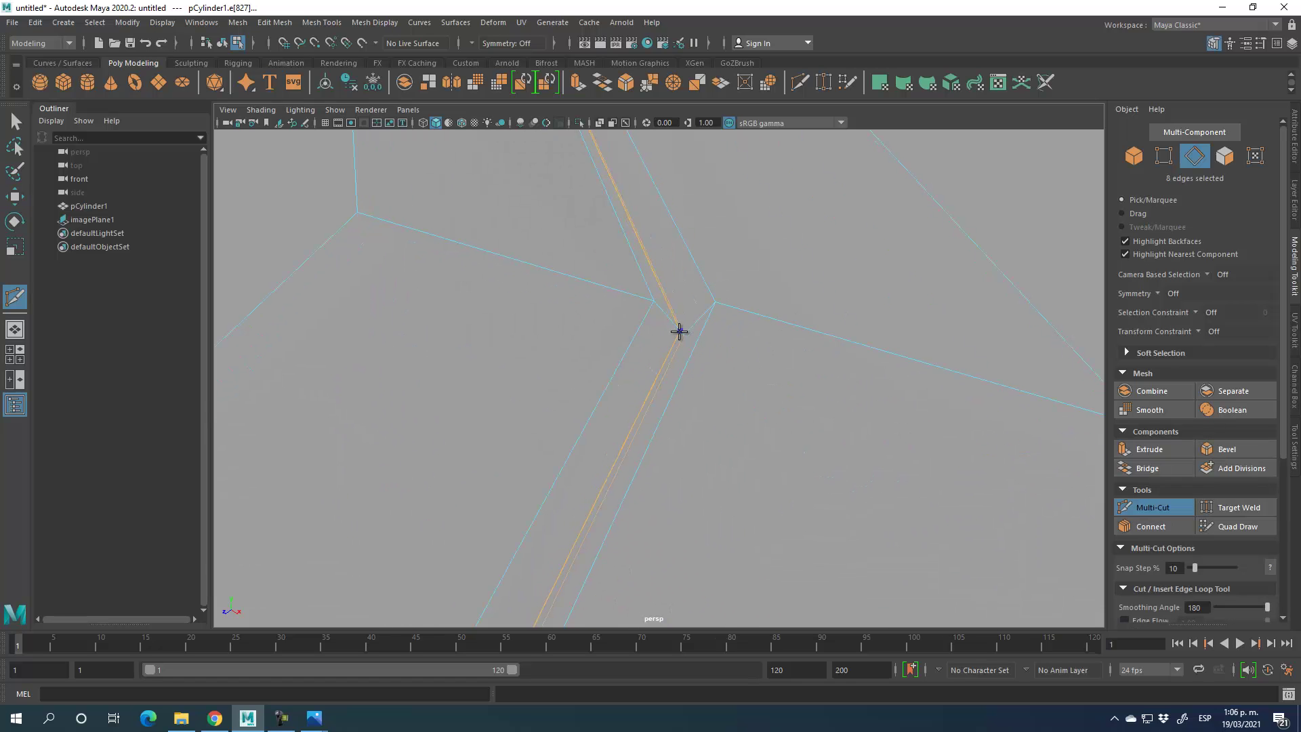
{"action": "left_click", "coordinate": [657, 302]}
{"action": "left_click", "coordinate": [685, 330]}
{"action": "left_click", "coordinate": [686, 332], "text": "ctrl"}
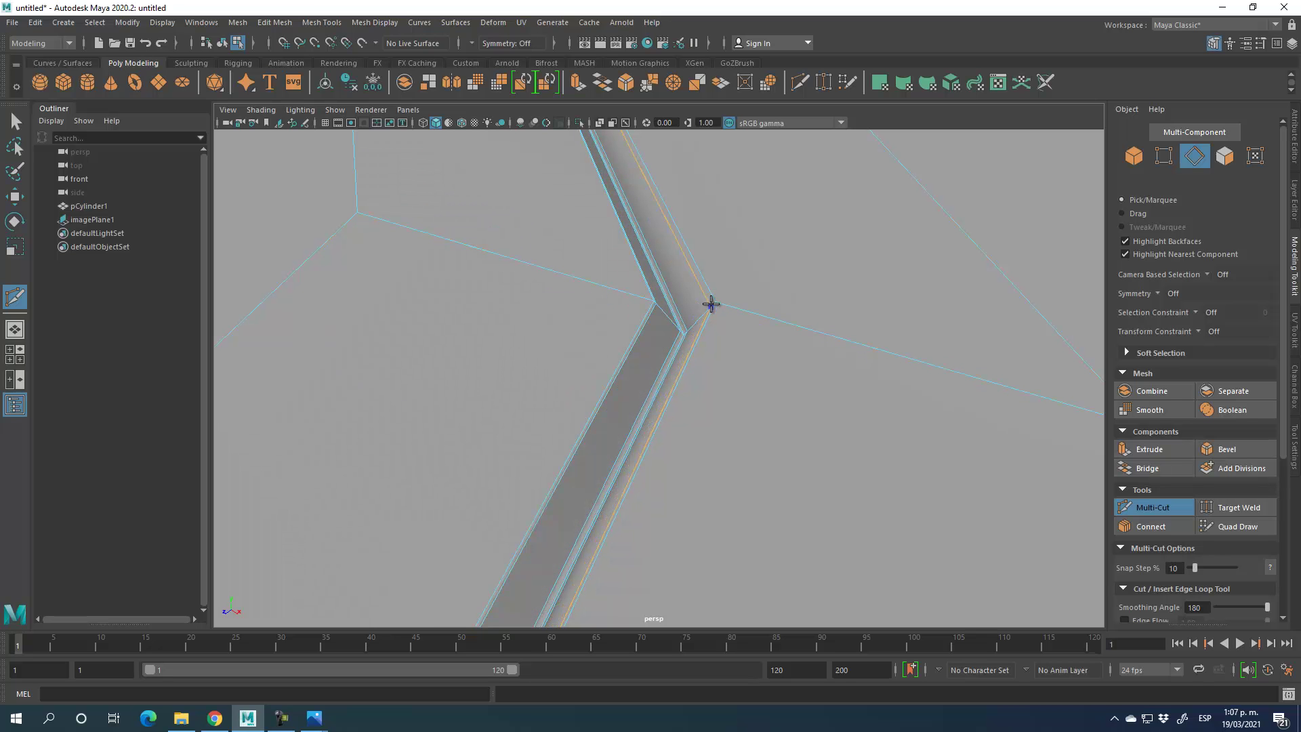
{"action": "left_click", "coordinate": [712, 302], "text": "ctrl"}
{"action": "left_click", "coordinate": [1164, 507]}
- Select the whole can and preview it smoothed to inspect the groove and the small recess on the lid
{"action": "right_click_drag", "start_coordinate": [754, 431], "coordinate": [702, 221], "text": "alt"}
{"action": "middle_click_drag", "start_coordinate": [702, 221], "coordinate": [783, 187], "text": "alt"}
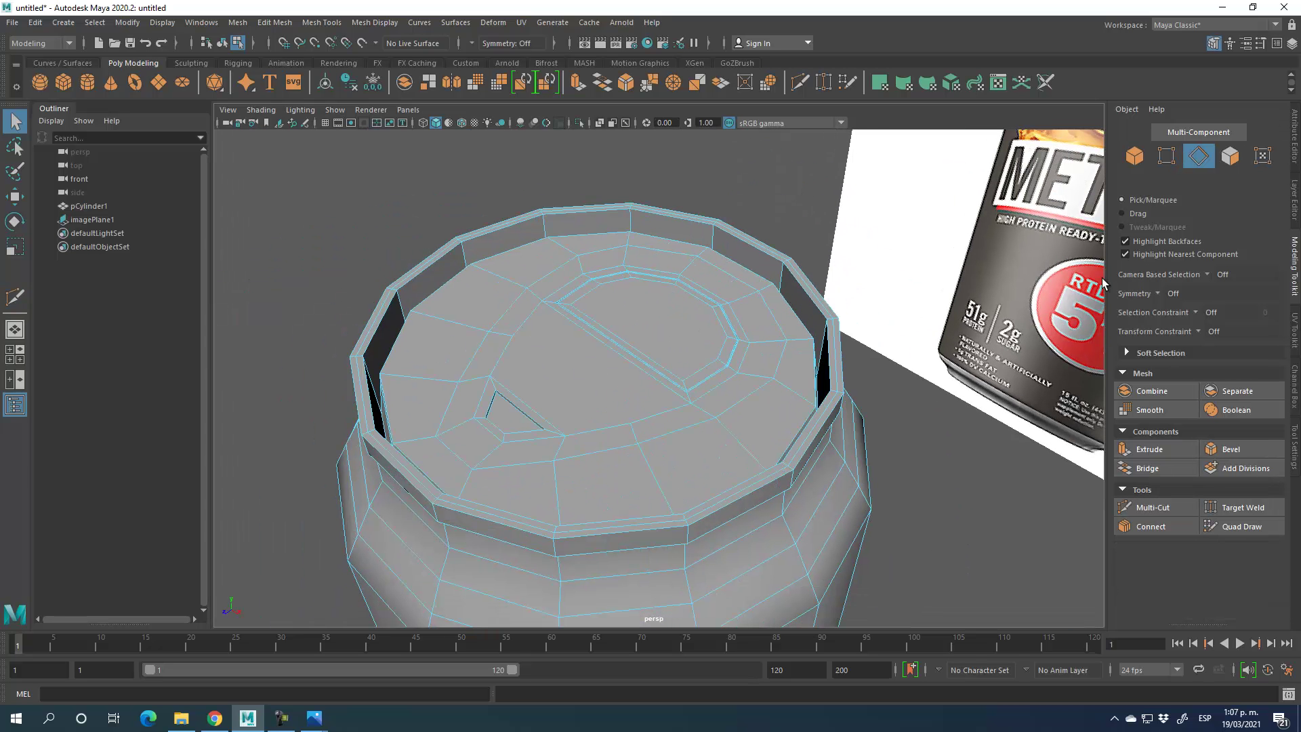
{"action": "left_click", "coordinate": [1201, 157]}
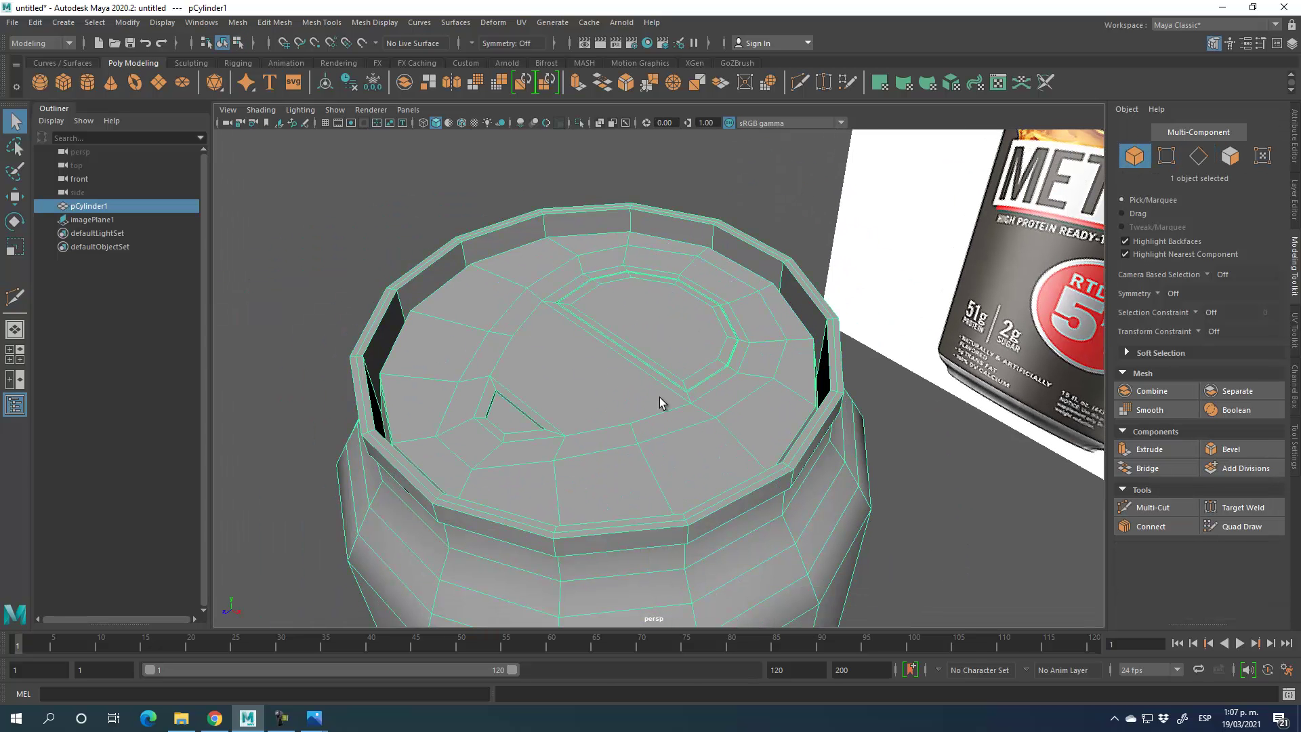
{"action": "key", "text": "3"}
{"action": "left_click", "coordinate": [961, 518]}
{"action": "mouse_move", "coordinate": [934, 499]}
{"action": "left_mouse_down", "text": "alt"}
{"action": "mouse_move", "coordinate": [854, 529]}
{"action": "mouse_move", "coordinate": [853, 555]}
{"action": "mouse_move", "coordinate": [910, 508]}
{"action": "left_mouse_up", "text": "alt"}
{"action": "left_click", "coordinate": [665, 380]}
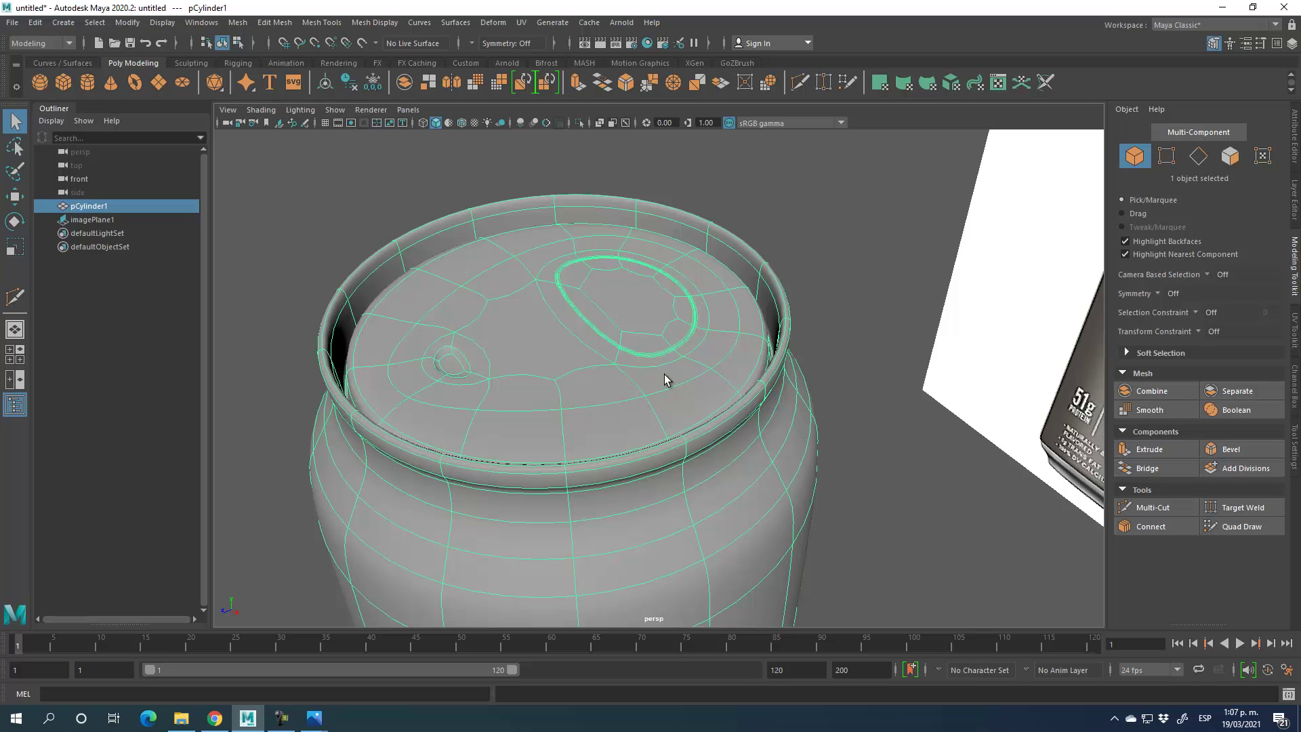
- Compare the unsmoothed and smoothed lid with the reference photos and examine the small recess up close in face mode
{"action": "key", "text": "1"}
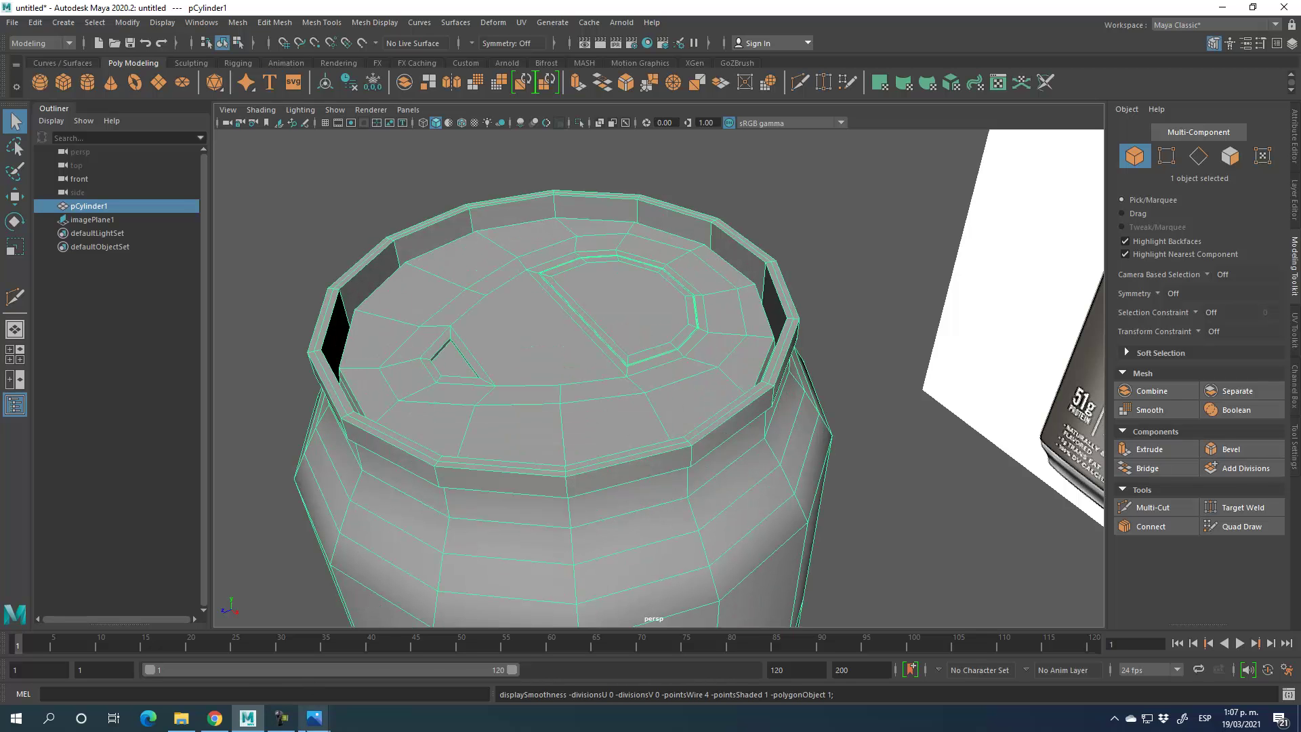
{"action": "mouse_move", "coordinate": [313, 723]}
{"action": "mouse_move", "coordinate": [498, 653]}
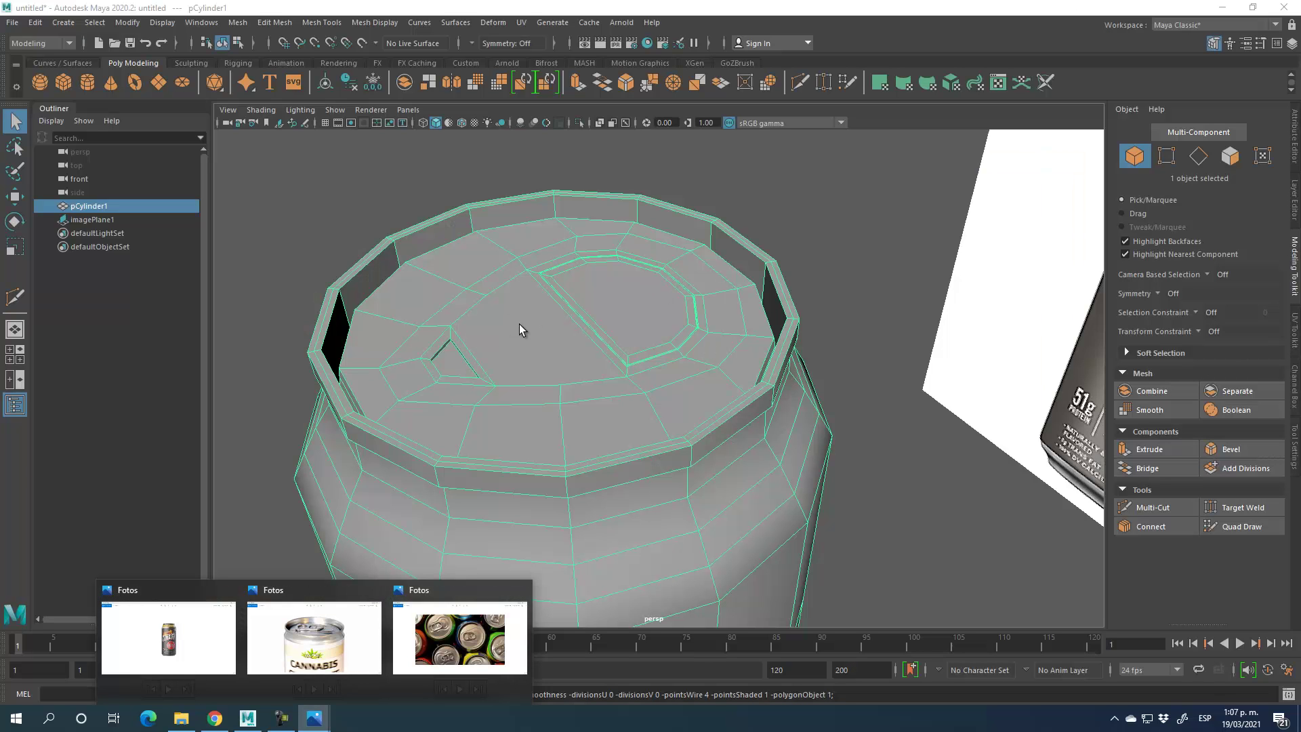
{"action": "key", "text": "3"}
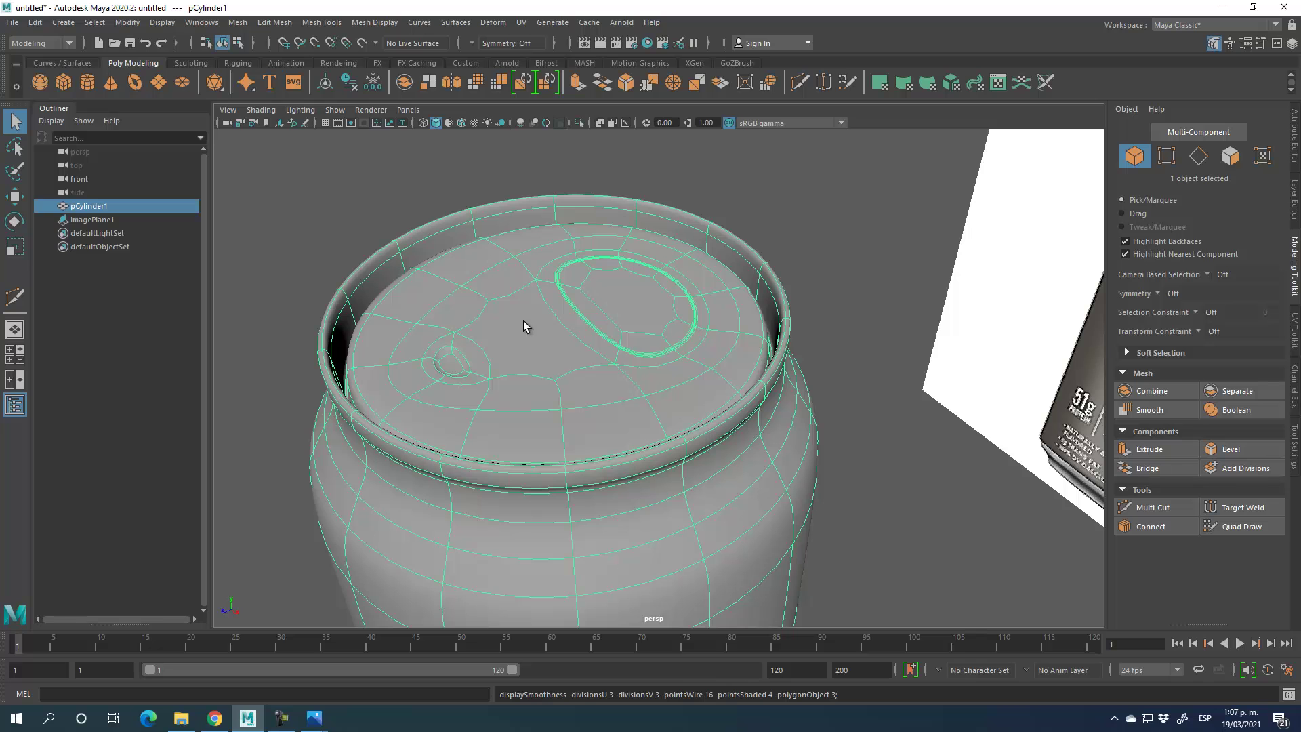
{"action": "left_click", "coordinate": [856, 397]}
{"action": "right_click_drag", "start_coordinate": [441, 359], "coordinate": [528, 467], "text": "alt"}
{"action": "middle_click_drag", "start_coordinate": [478, 400], "coordinate": [616, 418], "text": "alt"}
{"action": "left_click", "coordinate": [1229, 155]}
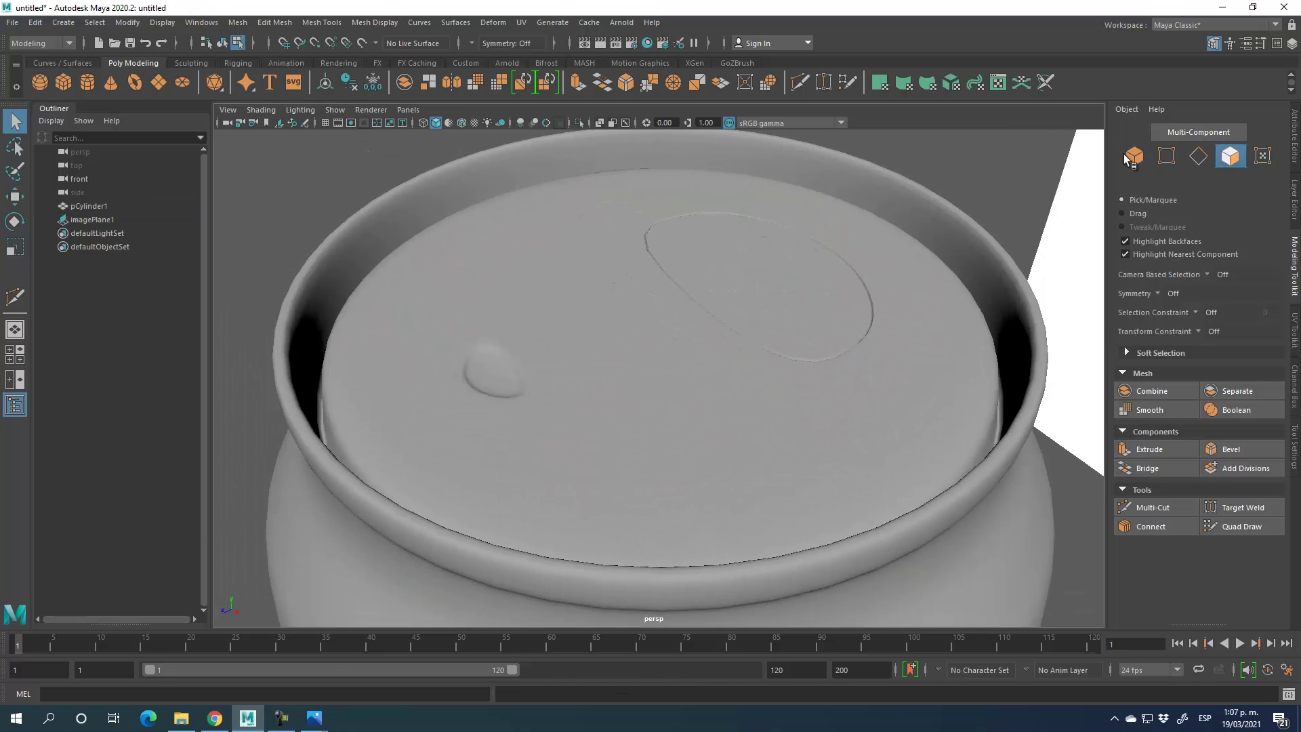
- Extrude the three faces along the outer side of the lid's small recess with a thickness of 0.0849
{"action": "left_click", "coordinate": [490, 405]}
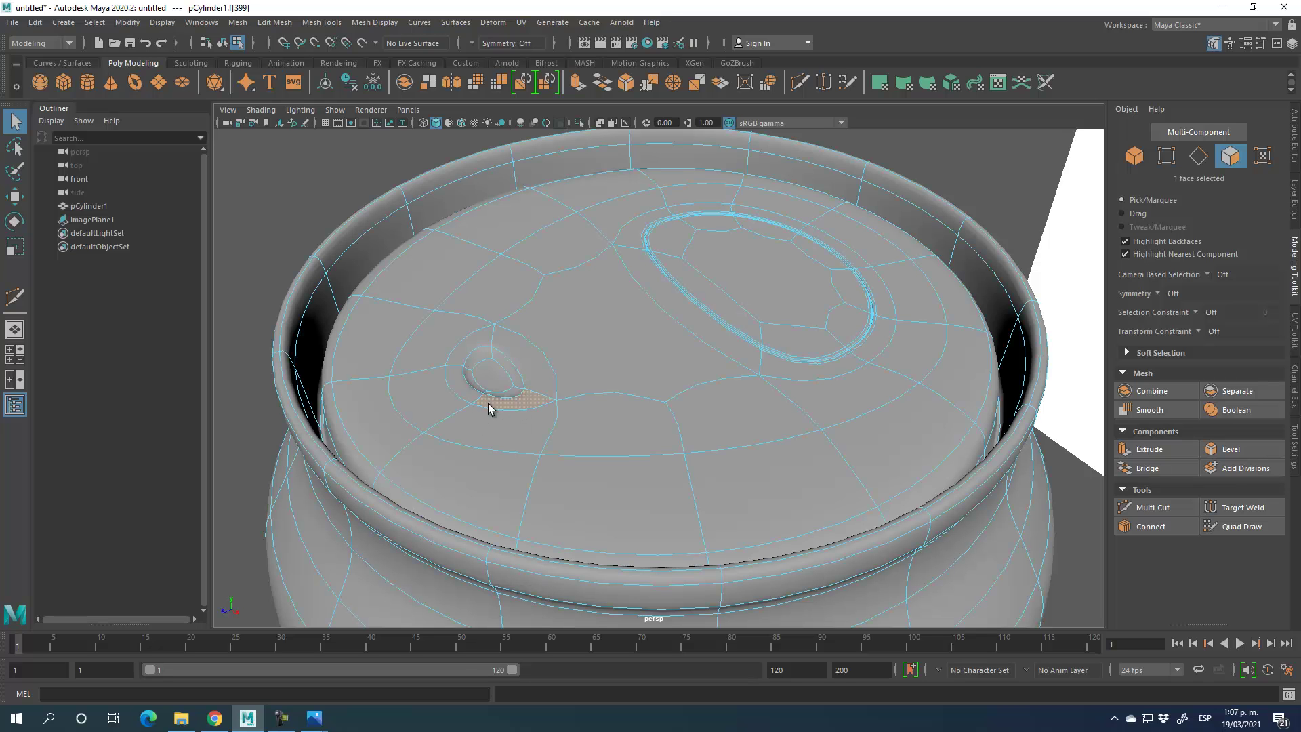
{"action": "left_click", "coordinate": [455, 357], "text": "shift"}
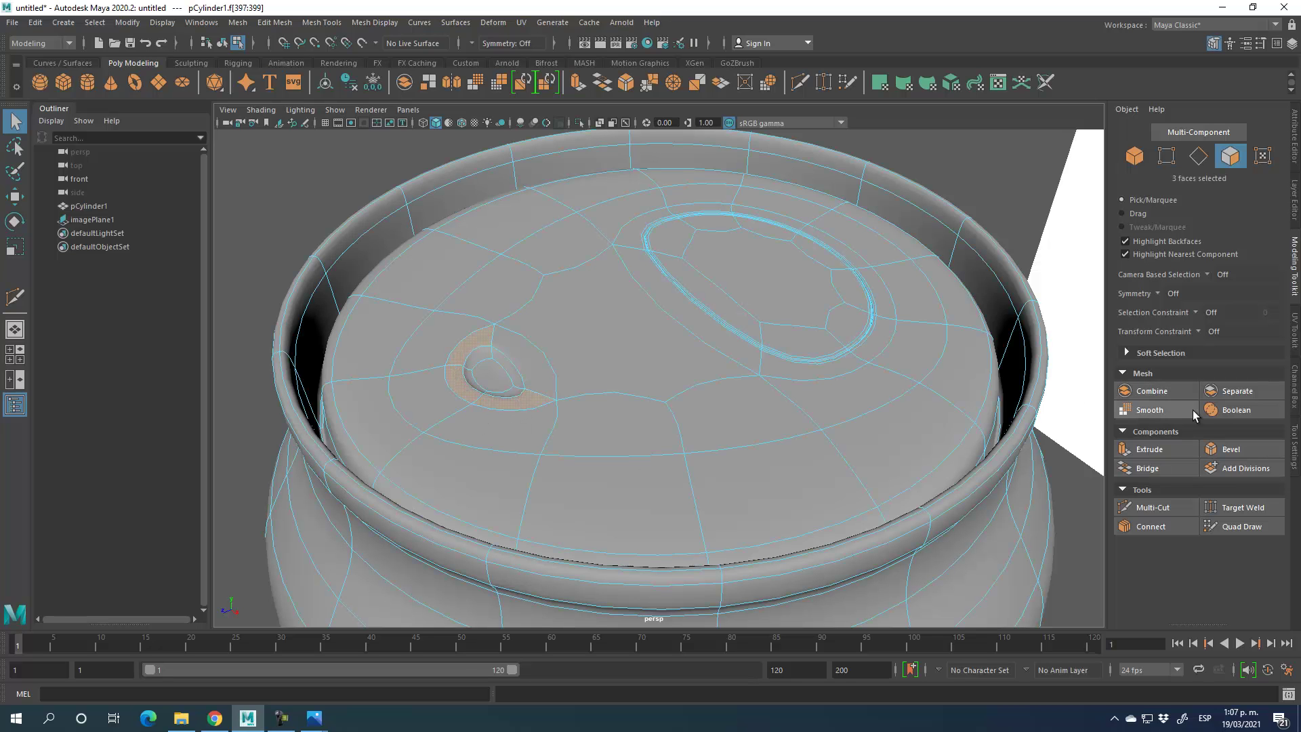
{"action": "left_click", "coordinate": [1148, 449]}
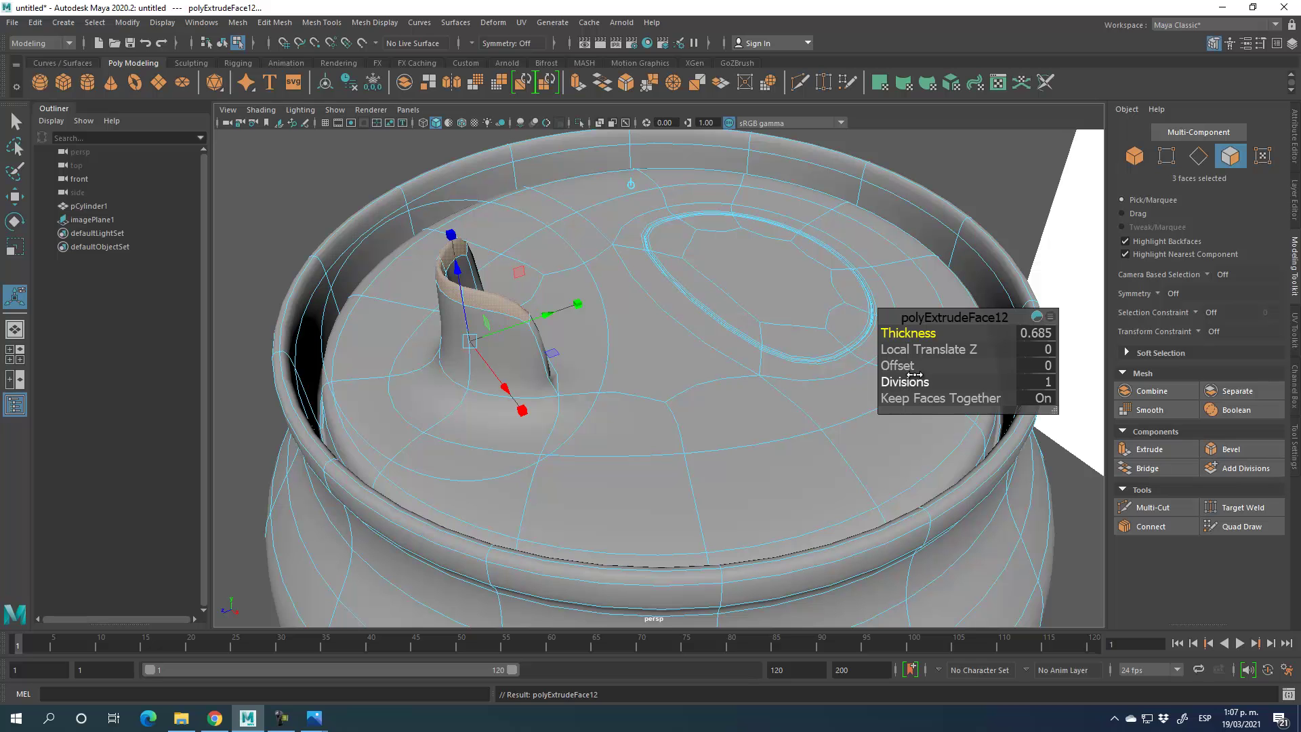
{"action": "left_click_drag", "start_coordinate": [915, 335], "coordinate": [914, 333]}
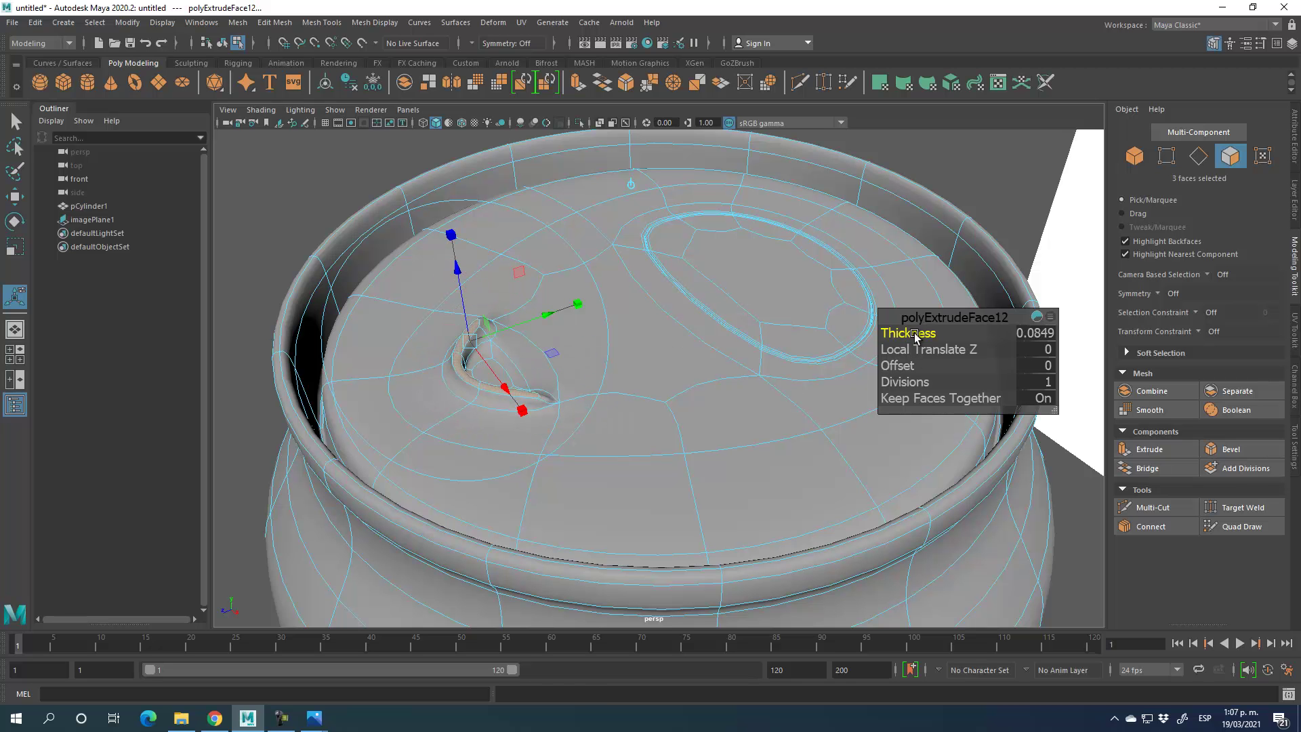
- Lower the extruded faces slightly along Y, move them a little outward along Z, and check the raised edge on the lid
{"action": "left_click", "coordinate": [14, 197]}
{"action": "left_click_drag", "start_coordinate": [529, 338], "coordinate": [540, 340], "text": "alt"}
{"action": "left_click_drag", "start_coordinate": [437, 253], "coordinate": [442, 264]}
{"action": "left_click_drag", "start_coordinate": [376, 366], "coordinate": [369, 367]}
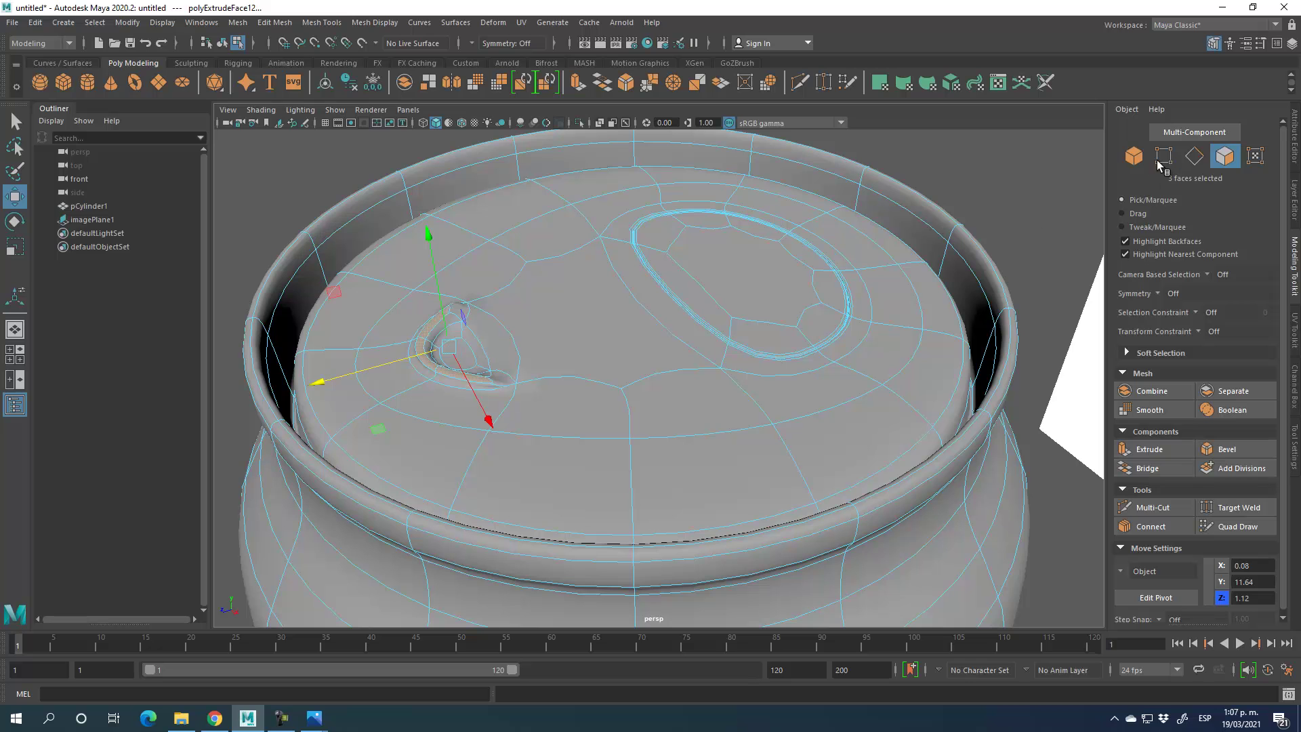
{"action": "key", "text": "F8"}
{"action": "left_click", "coordinate": [985, 227]}
{"action": "left_click_drag", "start_coordinate": [696, 400], "coordinate": [661, 467], "text": "alt"}
{"action": "middle_click_drag", "start_coordinate": [581, 512], "coordinate": [727, 374], "text": "alt"}
- Select the vertices at one tip of the raised edge, enable Object X symmetry, and spread both tips slightly outward
{"action": "key", "text": "F9"}
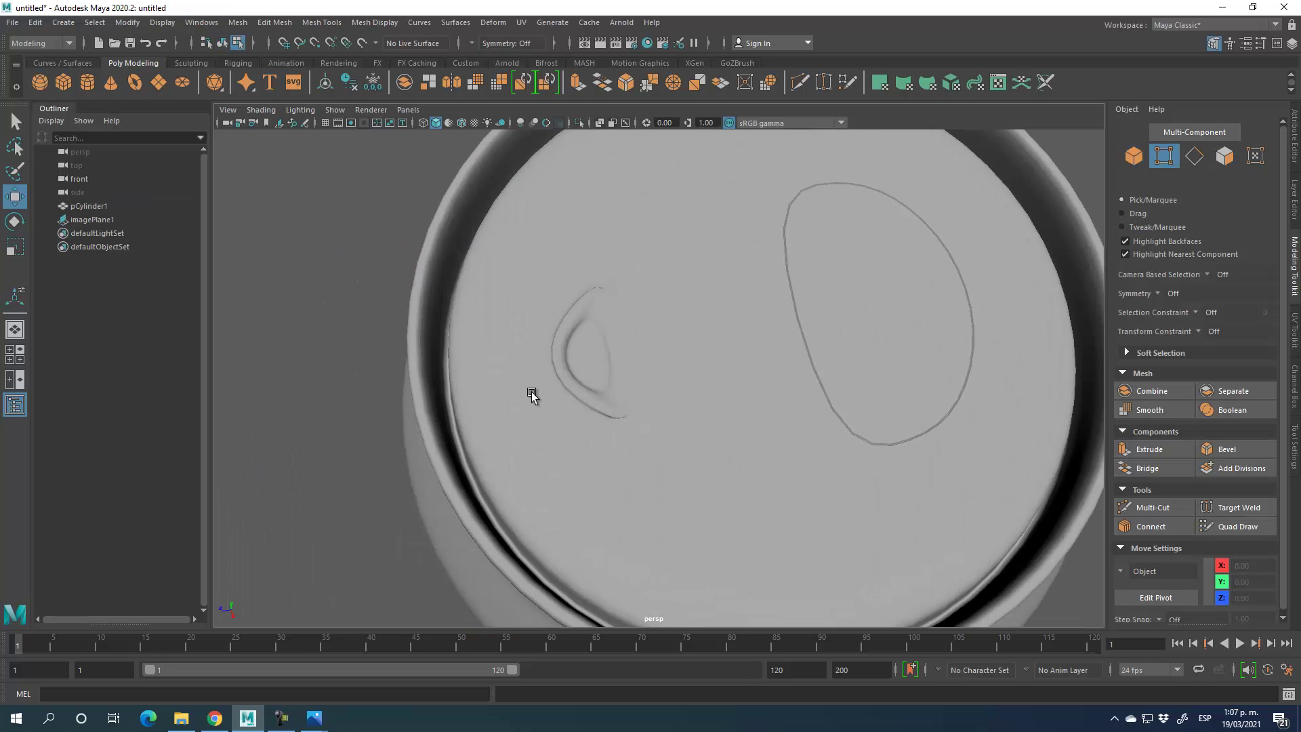
{"action": "left_click", "coordinate": [585, 327]}
{"action": "left_click_drag", "start_coordinate": [577, 284], "coordinate": [616, 324]}
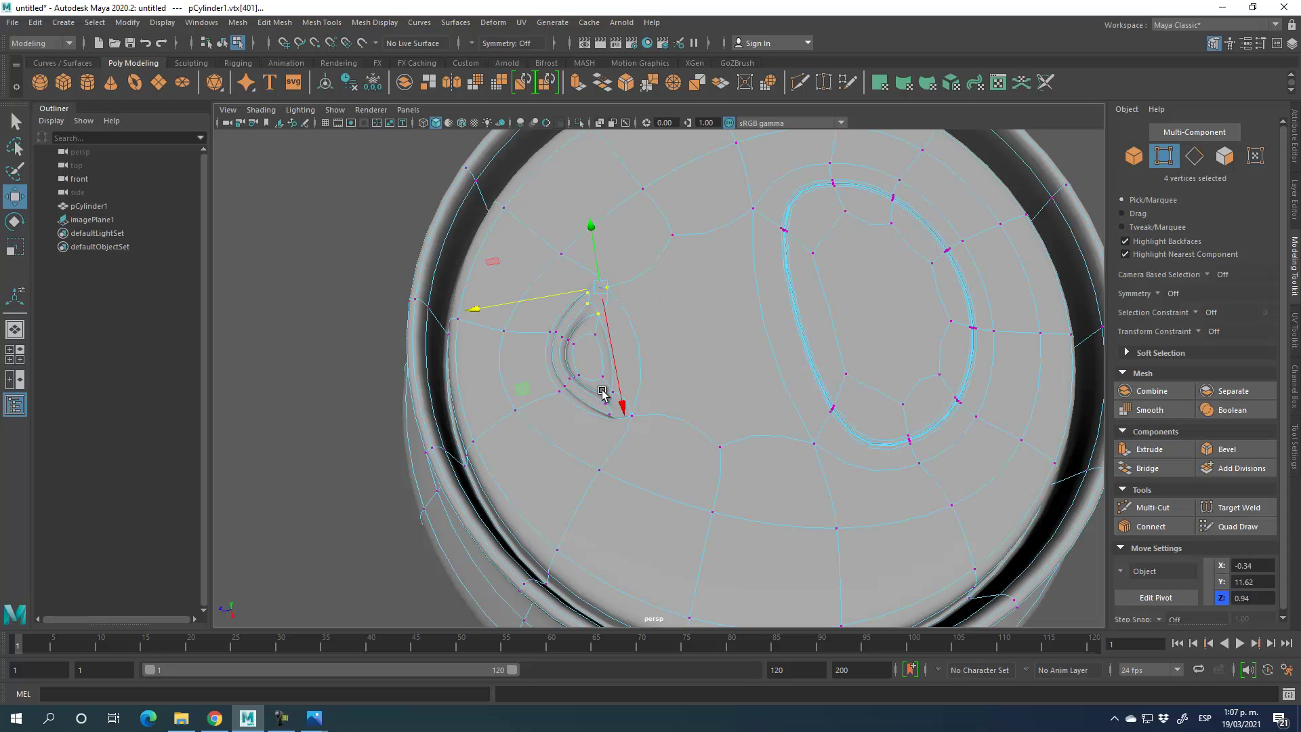
{"action": "left_click", "coordinate": [1158, 296]}
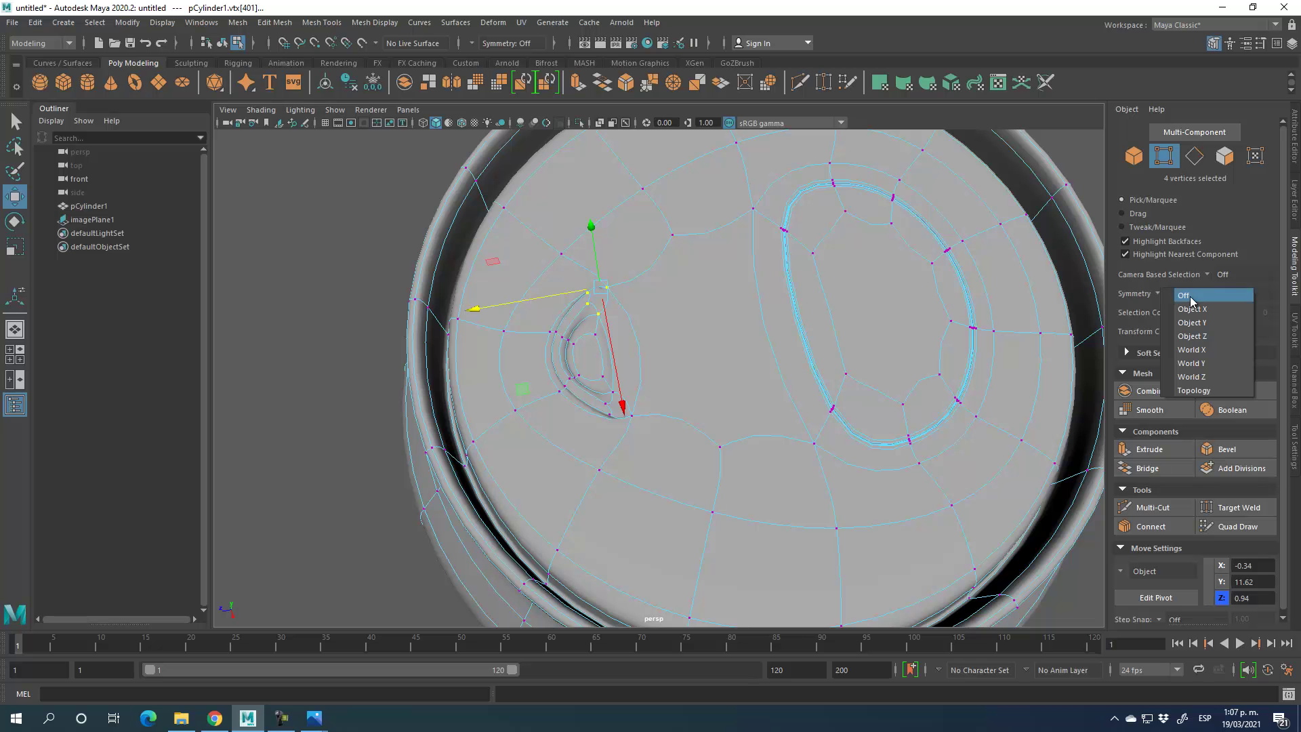
{"action": "left_click", "coordinate": [1199, 313]}
{"action": "left_click_drag", "start_coordinate": [718, 424], "coordinate": [830, 421], "text": "alt"}
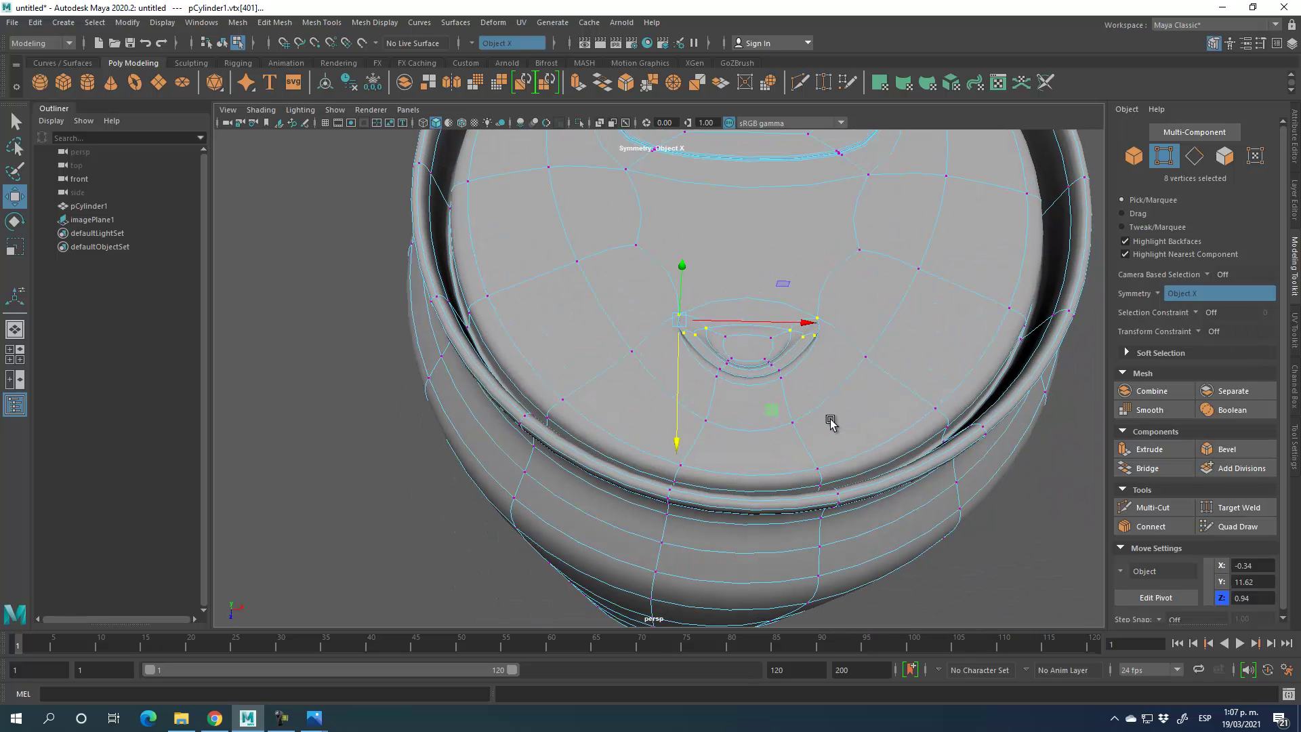
{"action": "left_click_drag", "start_coordinate": [799, 324], "coordinate": [791, 326]}
{"action": "mouse_move", "coordinate": [674, 408]}
{"action": "left_mouse_down"}
{"action": "mouse_move", "coordinate": [674, 423]}
{"action": "mouse_move", "coordinate": [676, 407]}
{"action": "left_mouse_up"}
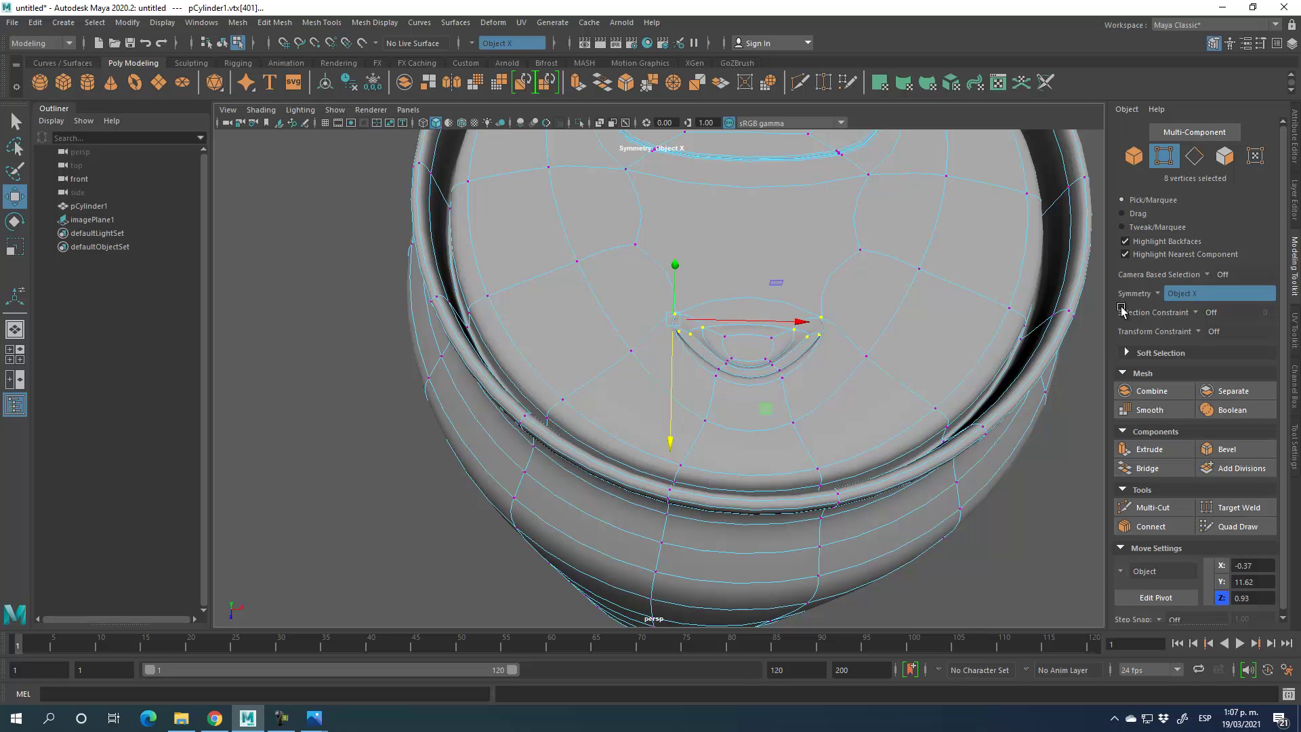
- Turn symmetry off and inspect the raised edge around the small recess with the can deselected
{"action": "left_click", "coordinate": [1177, 300]}
{"action": "left_click", "coordinate": [1179, 299]}
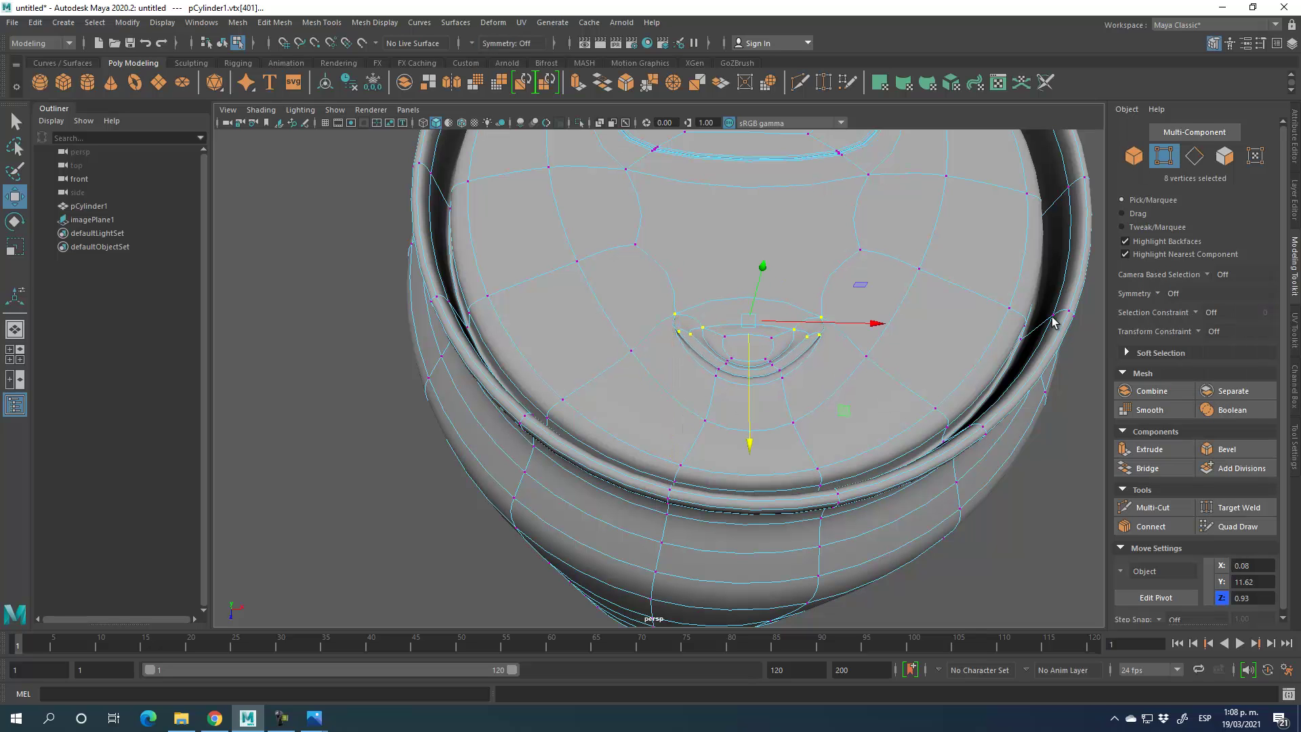
{"action": "key", "text": "F8"}
{"action": "left_click", "coordinate": [1030, 529]}
{"action": "left_click_drag", "start_coordinate": [980, 501], "coordinate": [790, 505], "text": "alt"}
- Undo the last few changes and recheck the smoothed lid in object mode
{"action": "key", "text": "ctrl+z"}
{"action": "key", "text": "ctrl+z"}
{"action": "key", "text": "ctrl+z"}
{"action": "key", "text": "ctrl+z"}
{"action": "key", "text": "ctrl+z"}
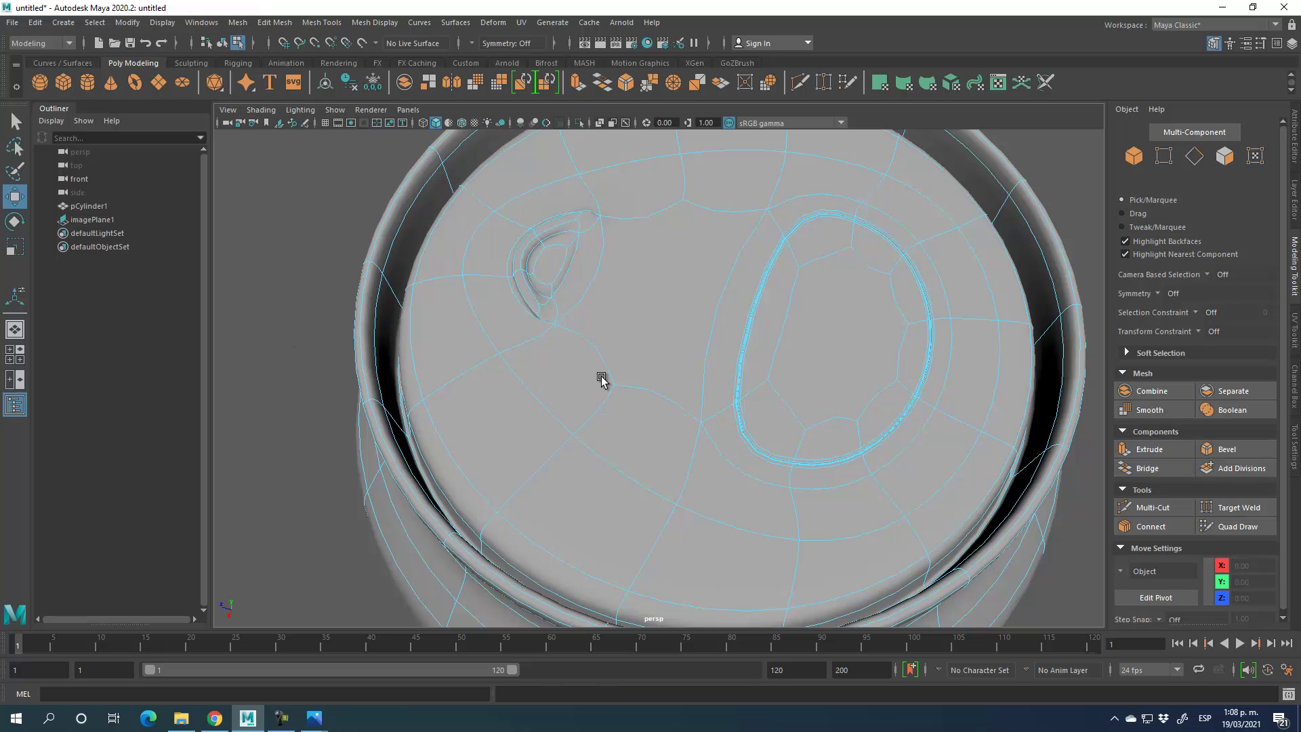
{"action": "left_click_drag", "start_coordinate": [601, 377], "coordinate": [929, 253], "text": "alt"}
{"action": "left_click", "coordinate": [1133, 155]}
{"action": "left_click", "coordinate": [1065, 549]}
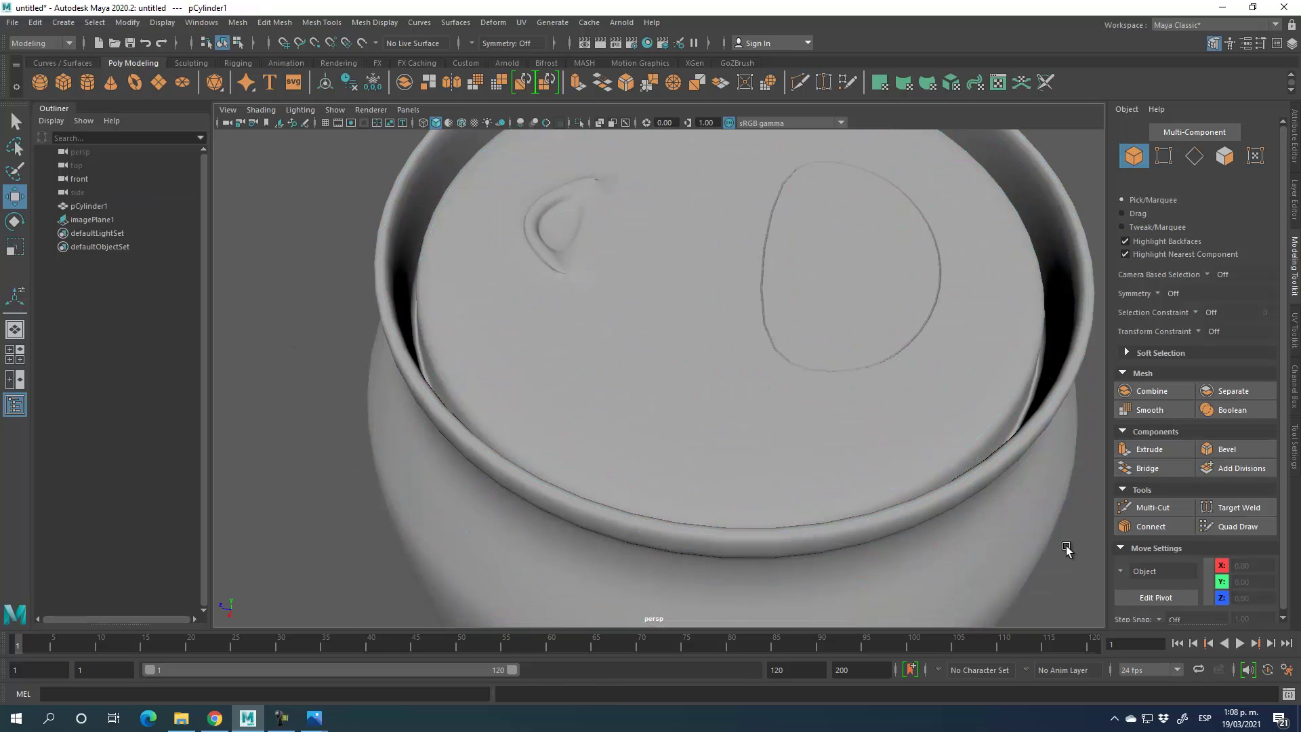
- Select the can and turn off its smoothed preview to expose the edges under the rim
{"action": "middle_click_drag", "start_coordinate": [901, 385], "coordinate": [825, 438], "text": "alt"}
{"action": "right_click_drag", "start_coordinate": [837, 483], "coordinate": [790, 376], "text": "alt"}
{"action": "left_click_drag", "start_coordinate": [791, 378], "coordinate": [911, 447], "text": "alt"}
{"action": "middle_click_drag", "start_coordinate": [941, 373], "coordinate": [801, 458], "text": "alt"}
{"action": "right_click_drag", "start_coordinate": [757, 309], "coordinate": [855, 331], "text": "alt"}
{"action": "left_click_drag", "start_coordinate": [855, 331], "coordinate": [802, 353], "text": "alt"}
{"action": "left_click", "coordinate": [1163, 155]}
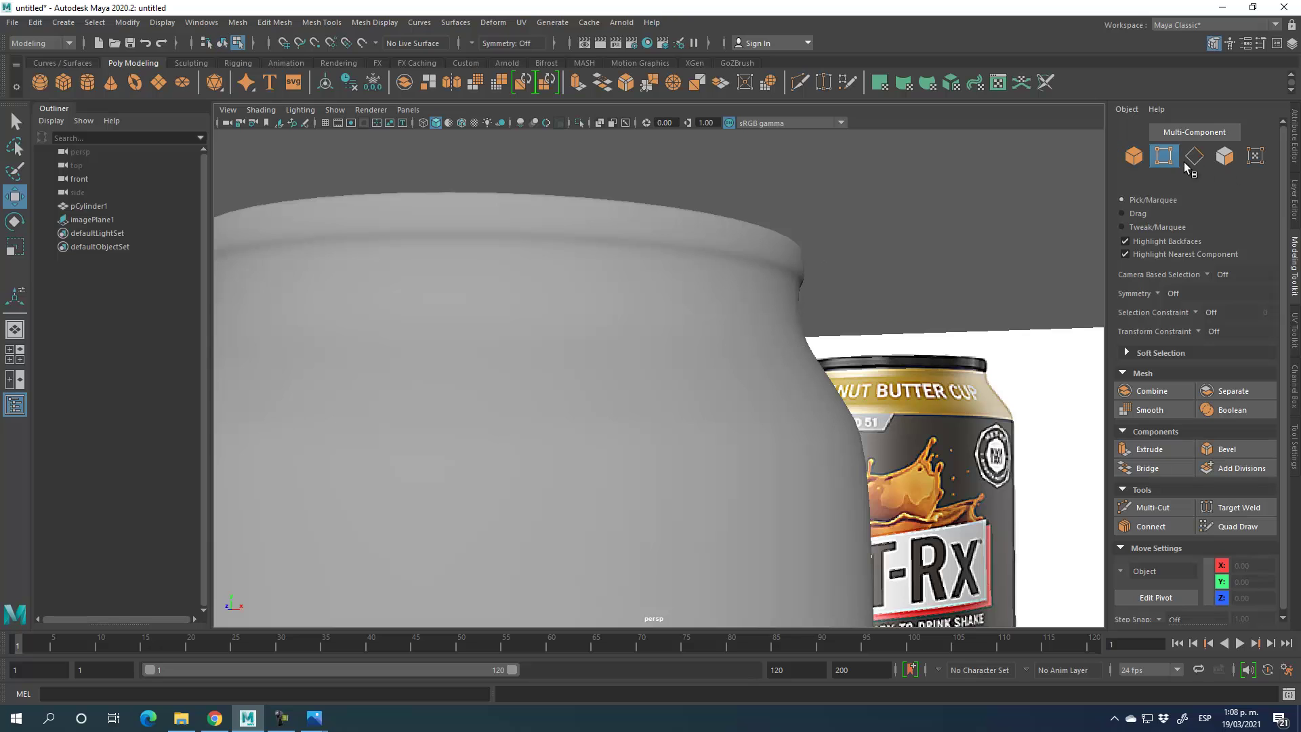
{"action": "left_click", "coordinate": [1152, 506]}
{"action": "left_click", "coordinate": [1133, 157]}
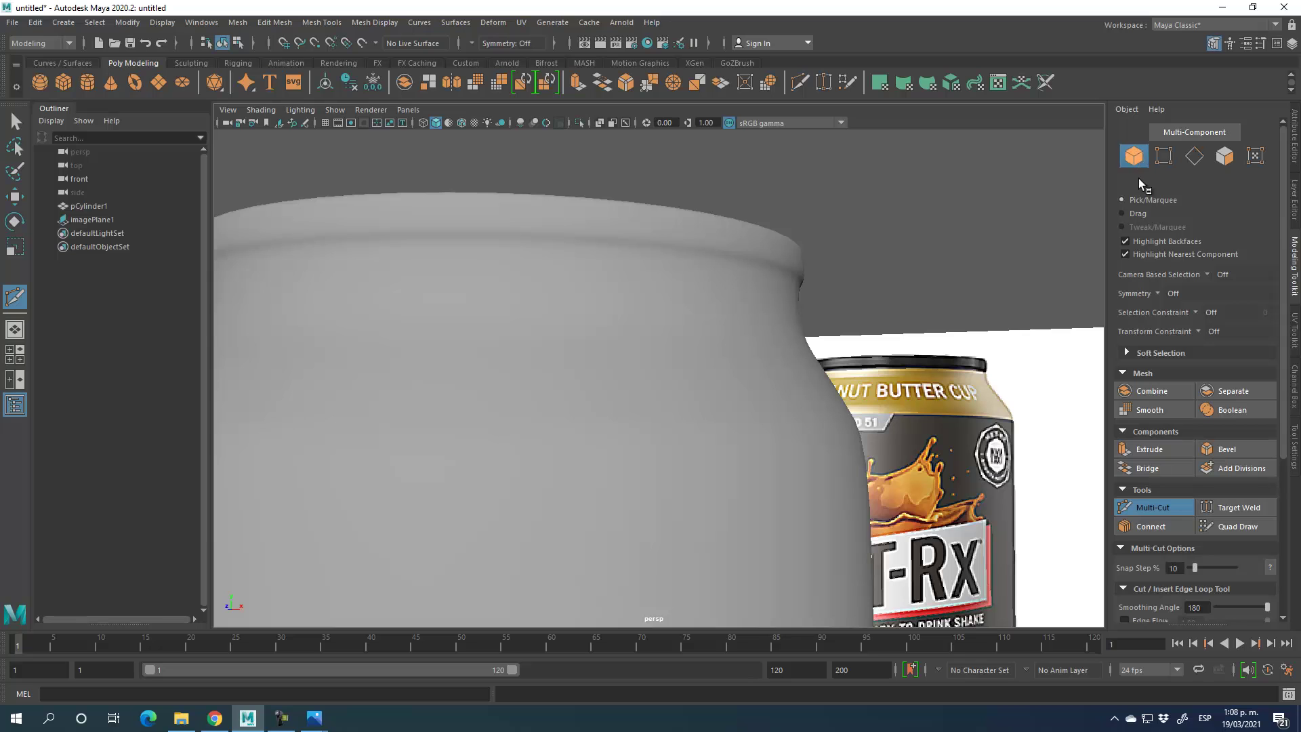
{"action": "left_click", "coordinate": [1152, 507]}
{"action": "left_click", "coordinate": [759, 274]}
{"action": "key", "text": "1"}
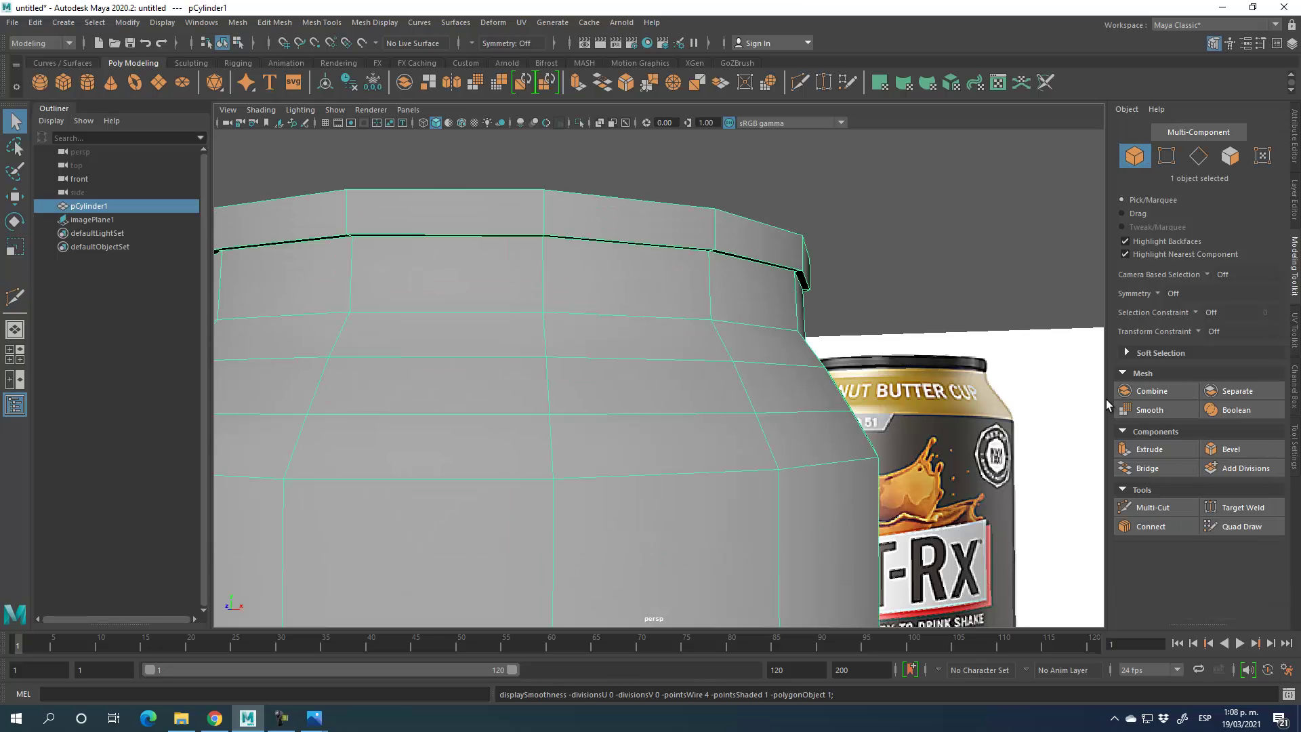
- Insert supporting edge loops along the narrow underside of the rim and just below it with Multi-Cut
{"action": "left_click", "coordinate": [1166, 156]}
{"action": "left_click", "coordinate": [1154, 507]}
{"action": "left_click_drag", "start_coordinate": [750, 266], "coordinate": [790, 171], "text": "alt"}
{"action": "middle_click_drag", "start_coordinate": [790, 171], "coordinate": [738, 297], "text": "alt"}
{"action": "right_click_drag", "start_coordinate": [737, 296], "coordinate": [859, 188], "text": "alt"}
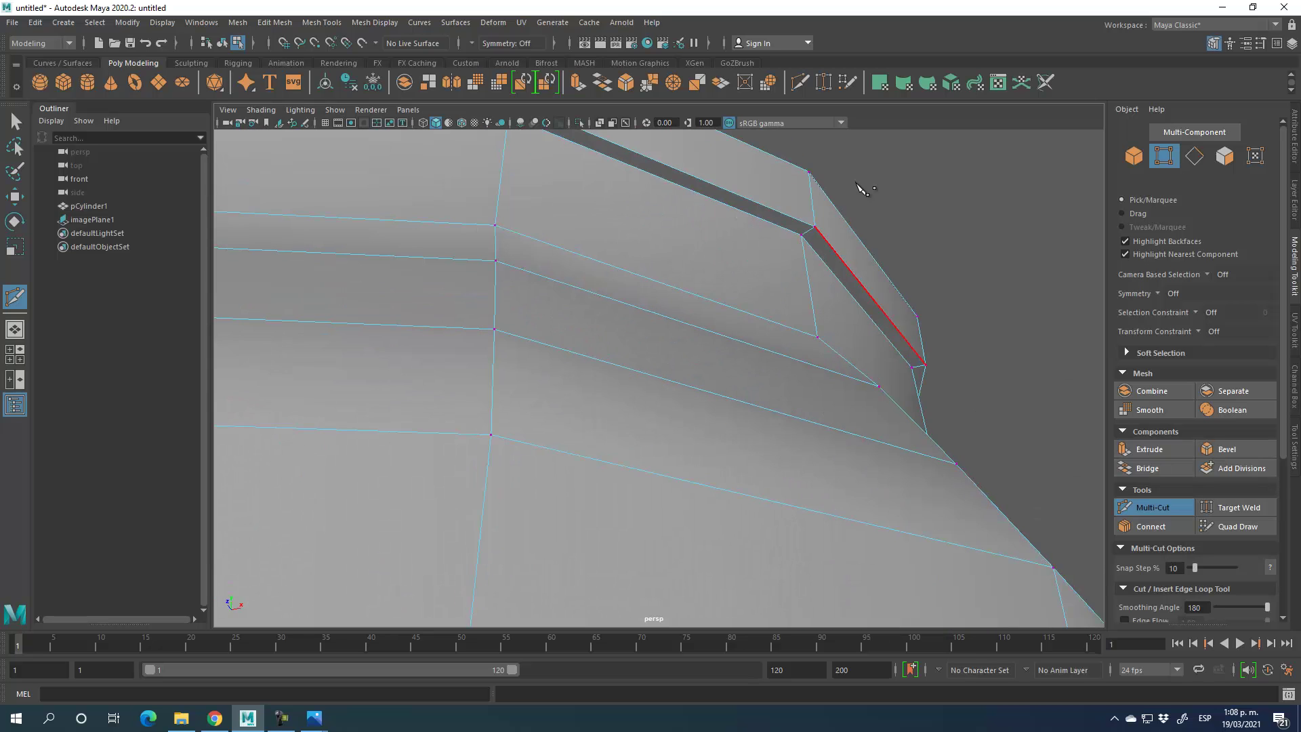
{"action": "middle_click_drag", "start_coordinate": [859, 188], "coordinate": [868, 337], "text": "alt"}
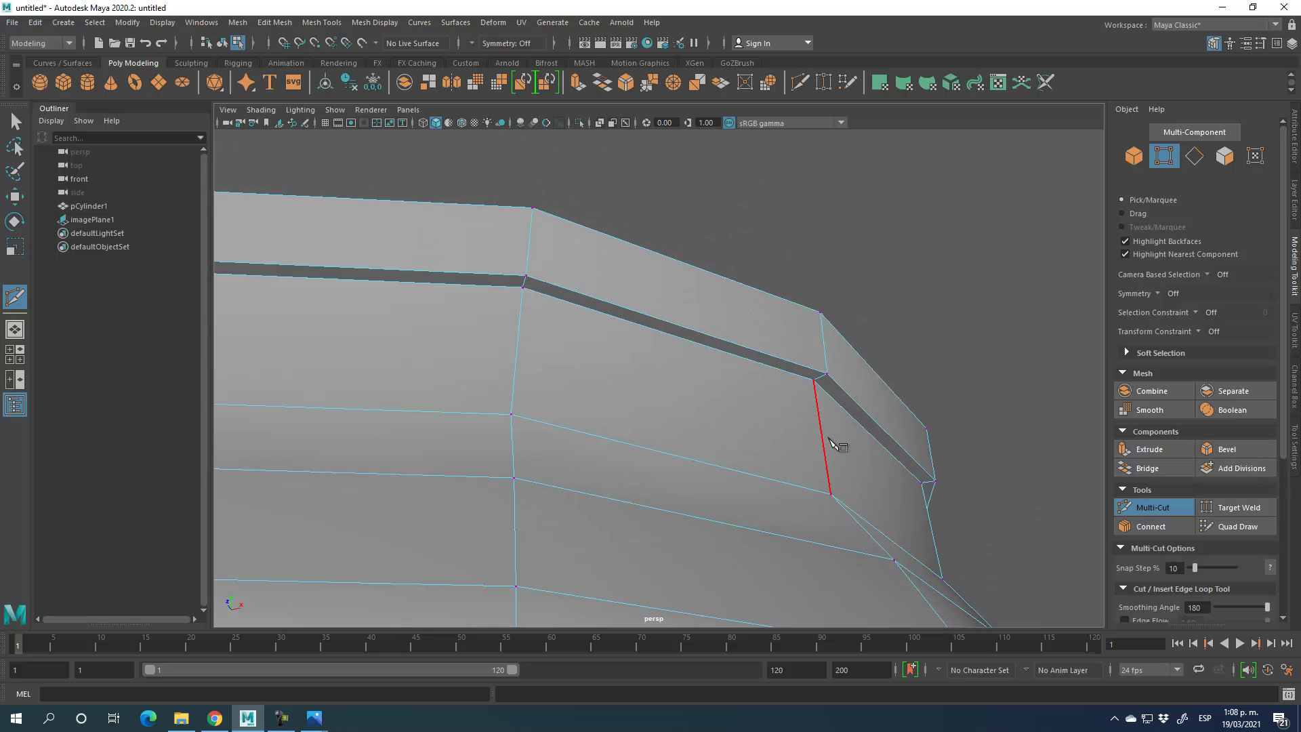
{"action": "left_click", "coordinate": [817, 379], "text": "ctrl"}
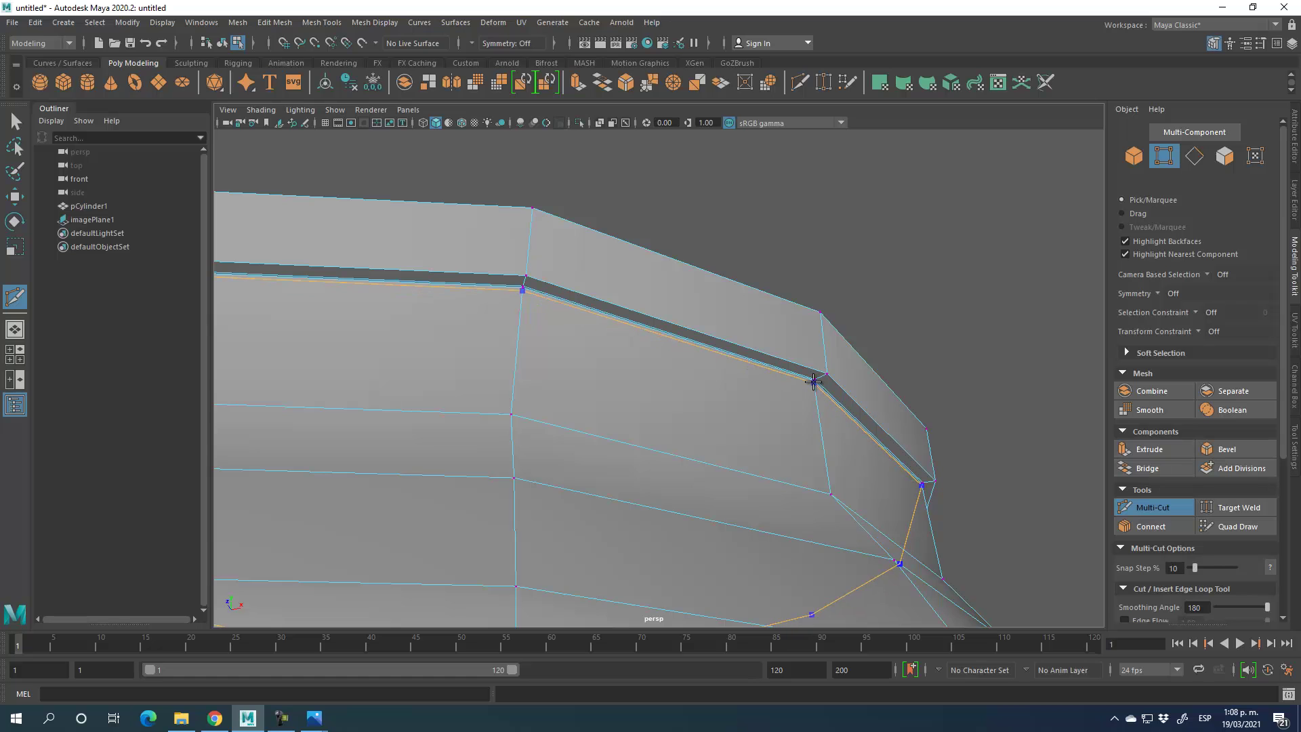
{"action": "key", "text": "Return"}
- Preview the can smoothed and examine the sharpened rim and overall shape beside the reference image
{"action": "left_click", "coordinate": [1139, 509]}
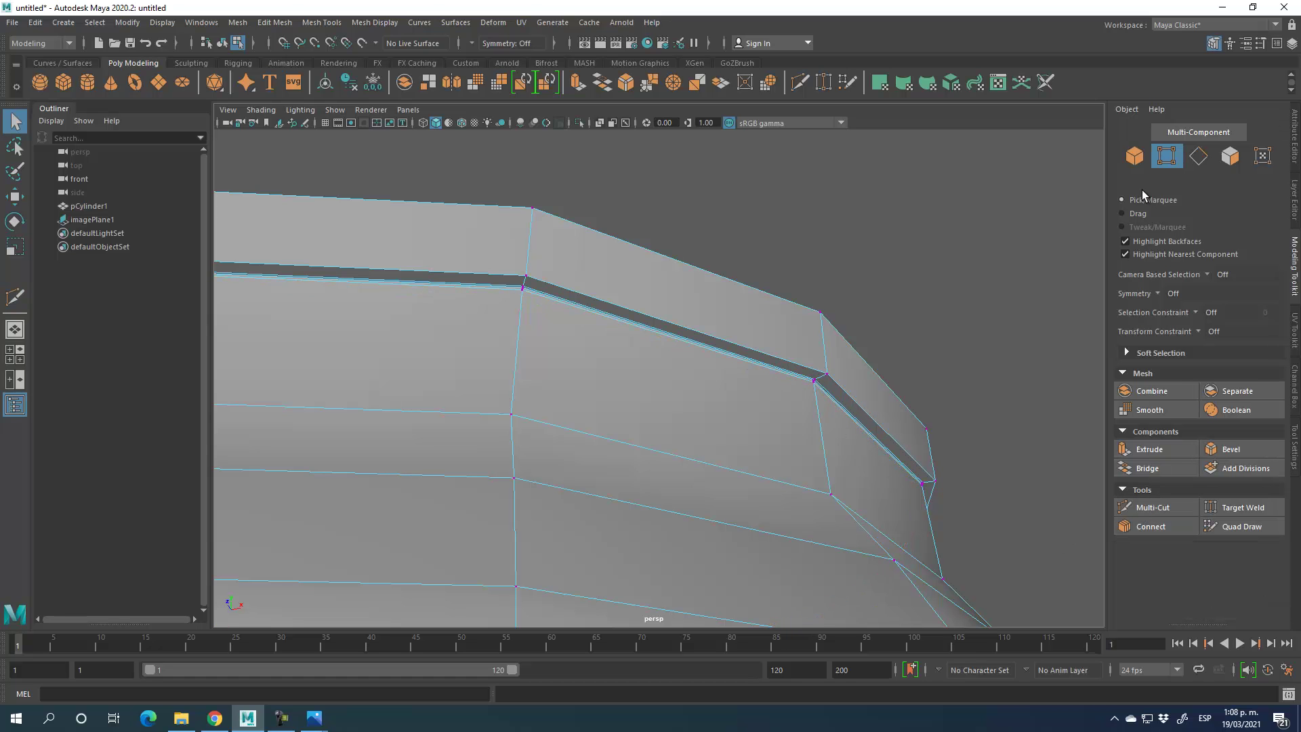
{"action": "left_click", "coordinate": [1134, 156]}
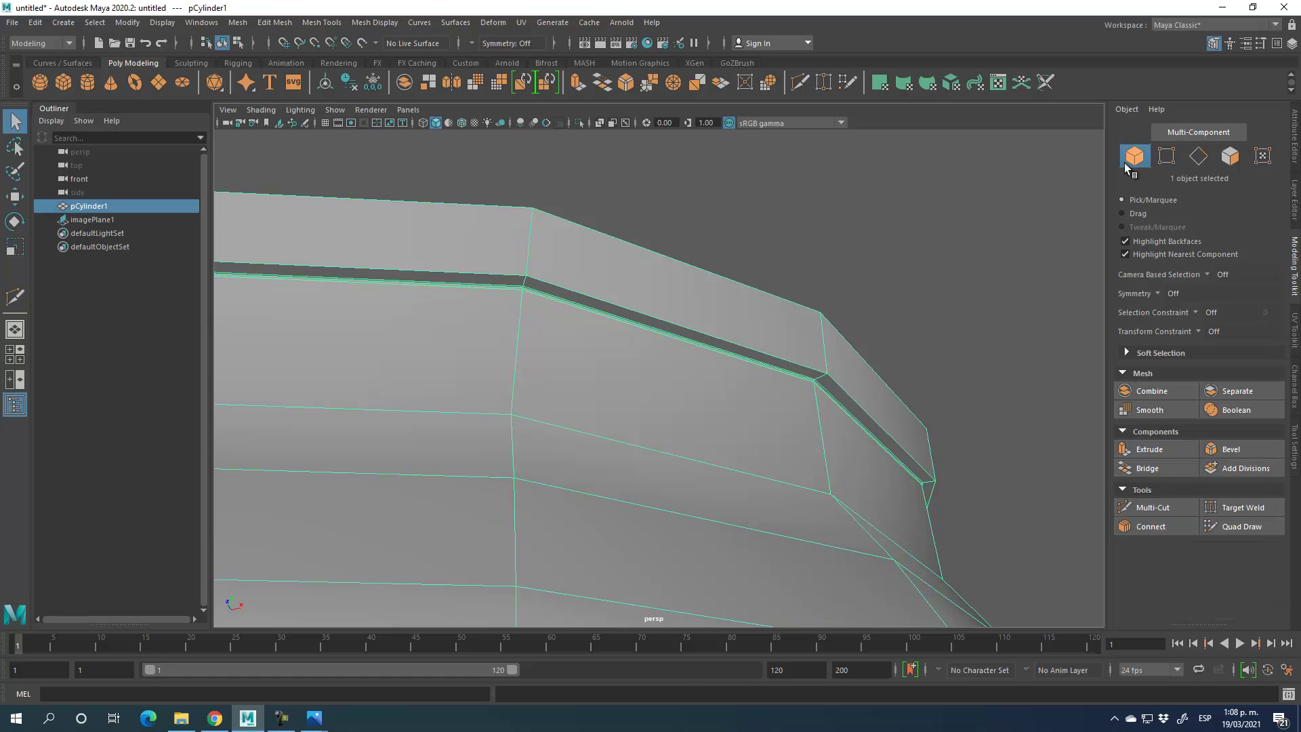
{"action": "key", "text": "3"}
{"action": "scroll", "coordinate": [673, 398], "scroll_direction": "down", "scroll_amount": 5}
{"action": "left_click_drag", "start_coordinate": [672, 401], "coordinate": [879, 480], "text": "alt"}
{"action": "left_click", "coordinate": [838, 472]}
{"action": "middle_click_drag", "start_coordinate": [897, 349], "coordinate": [828, 436], "text": "alt"}
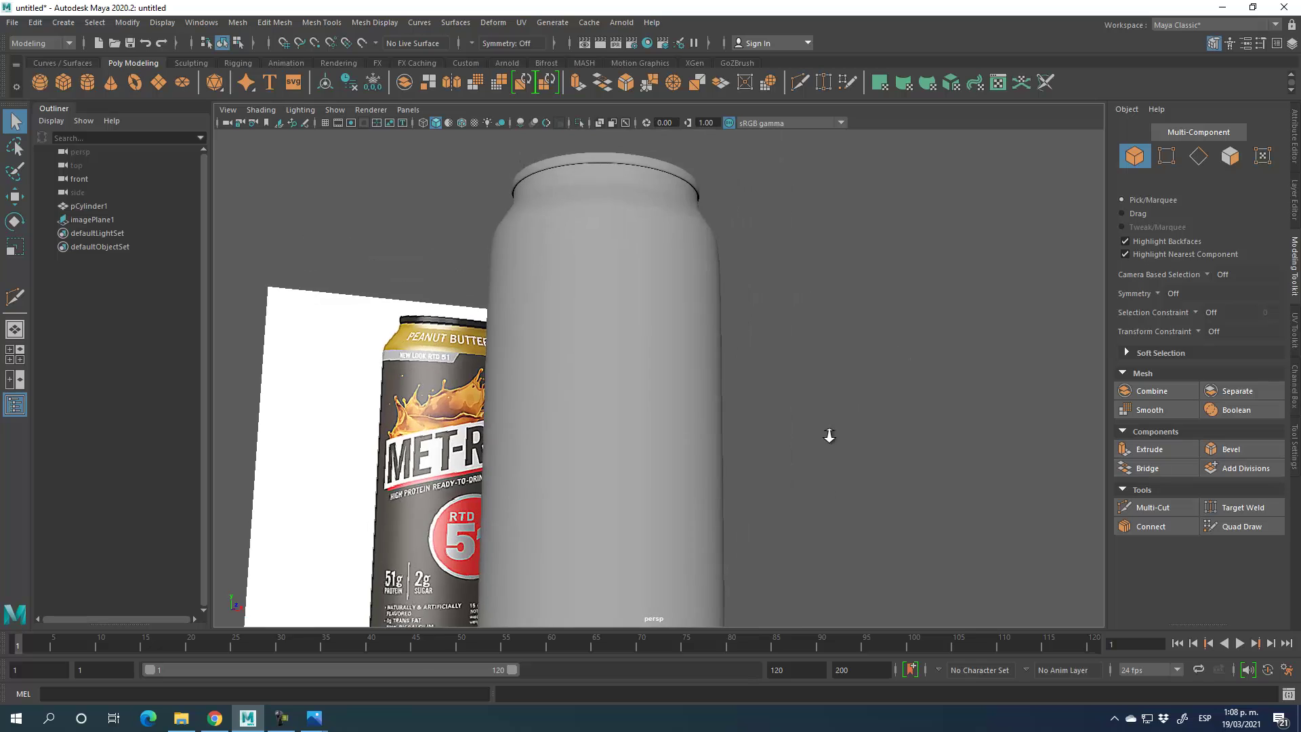
{"action": "right_click_drag", "start_coordinate": [828, 436], "coordinate": [740, 444], "text": "alt"}
{"action": "left_click_drag", "start_coordinate": [740, 444], "coordinate": [786, 410], "text": "alt"}
{"action": "right_click_drag", "start_coordinate": [787, 314], "coordinate": [839, 439], "text": "alt"}
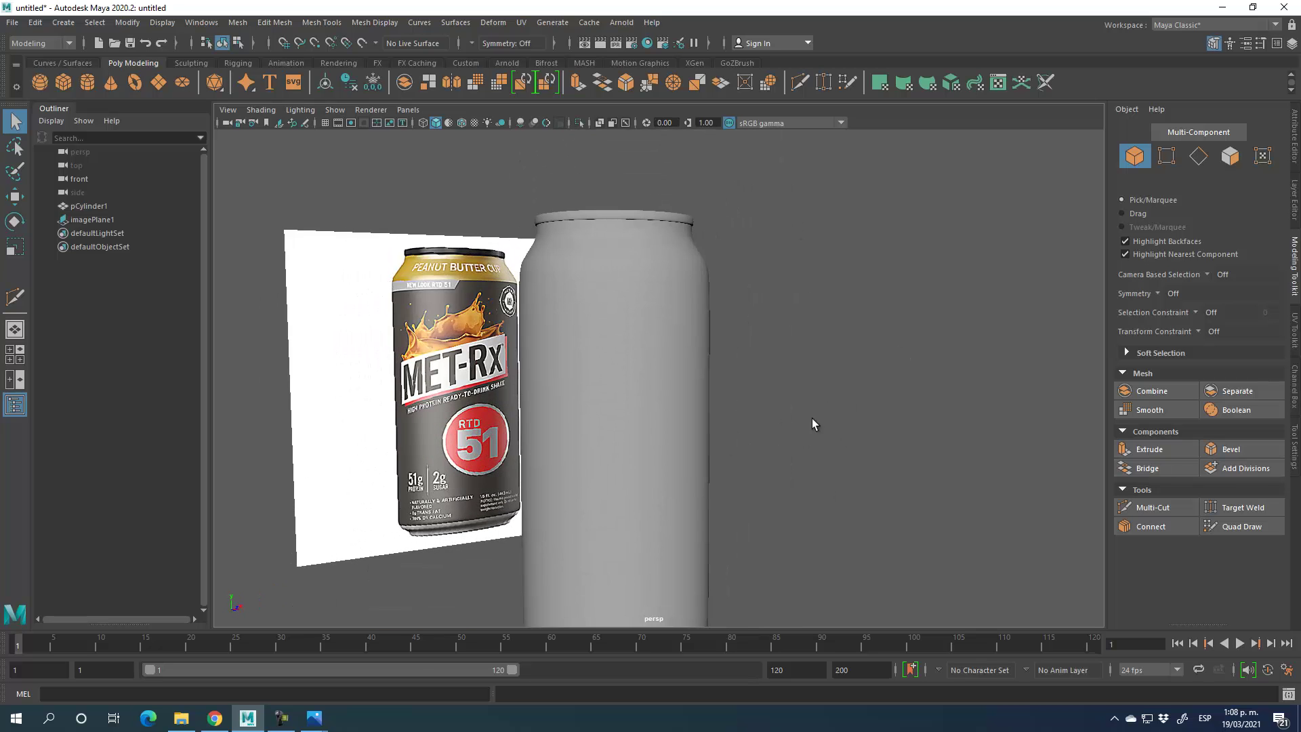
{"action": "middle_click_drag", "start_coordinate": [813, 425], "coordinate": [825, 395], "text": "alt"}
{"action": "mouse_move", "coordinate": [821, 409]}
{"action": "left_mouse_down", "text": "alt"}
{"action": "mouse_move", "coordinate": [795, 411]}
{"action": "mouse_move", "coordinate": [821, 415]}
{"action": "left_mouse_up", "text": "alt"}
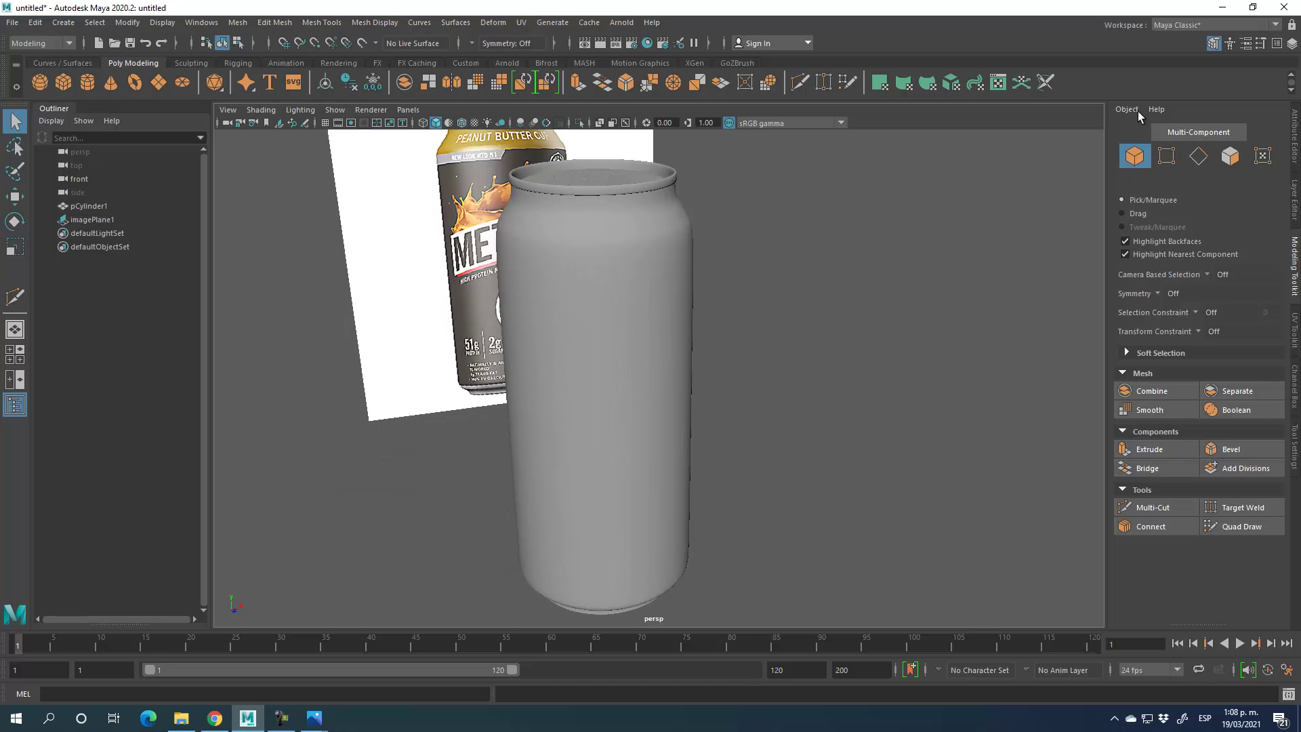
- Turn off the can's smoothed preview, switch to the UV Editing workspace, and close the Hypershade window
{"action": "left_click", "coordinate": [655, 256]}
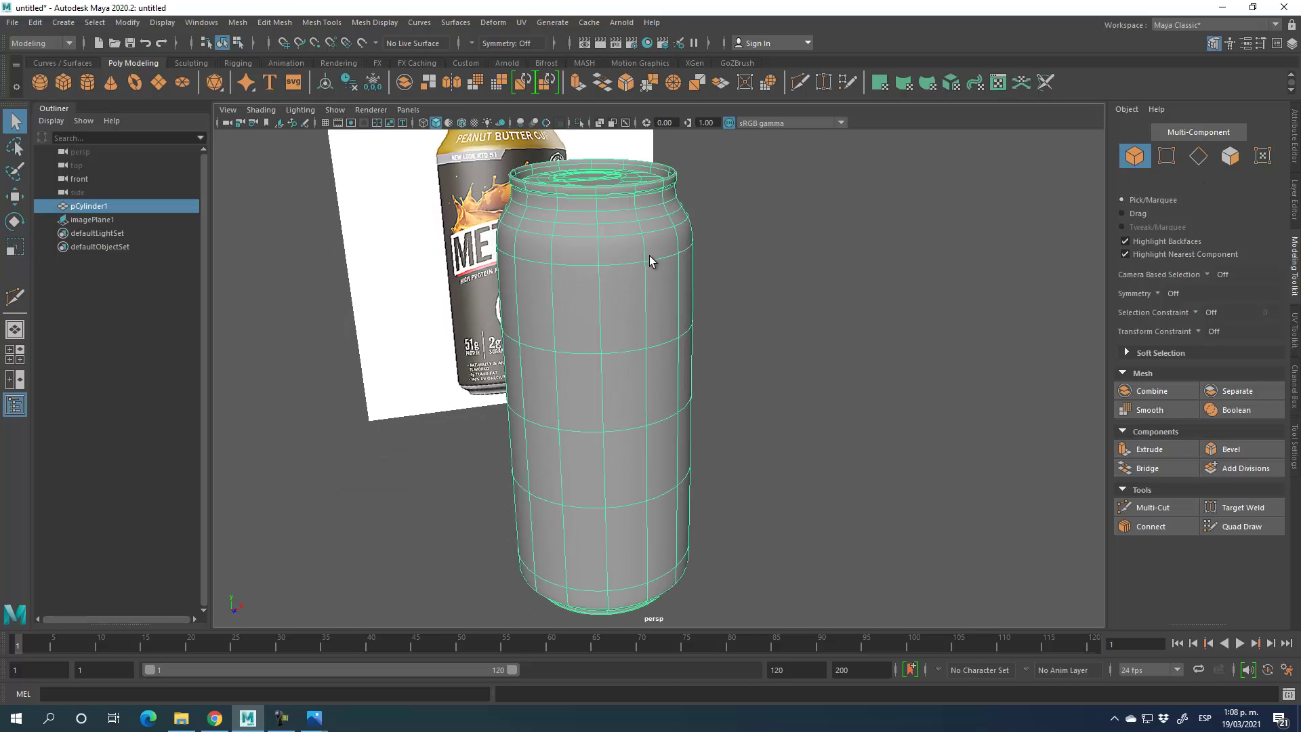
{"action": "left_click", "coordinate": [988, 81]}
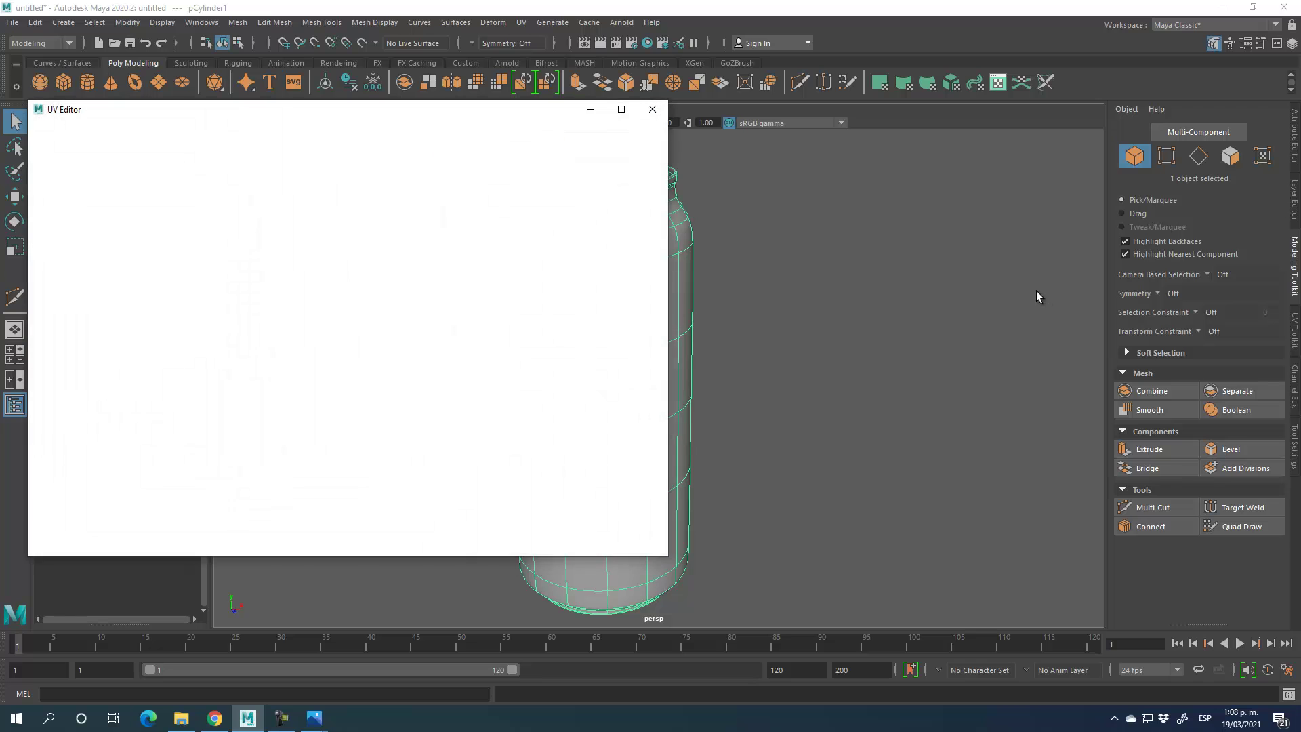
{"action": "left_click", "coordinate": [652, 110]}
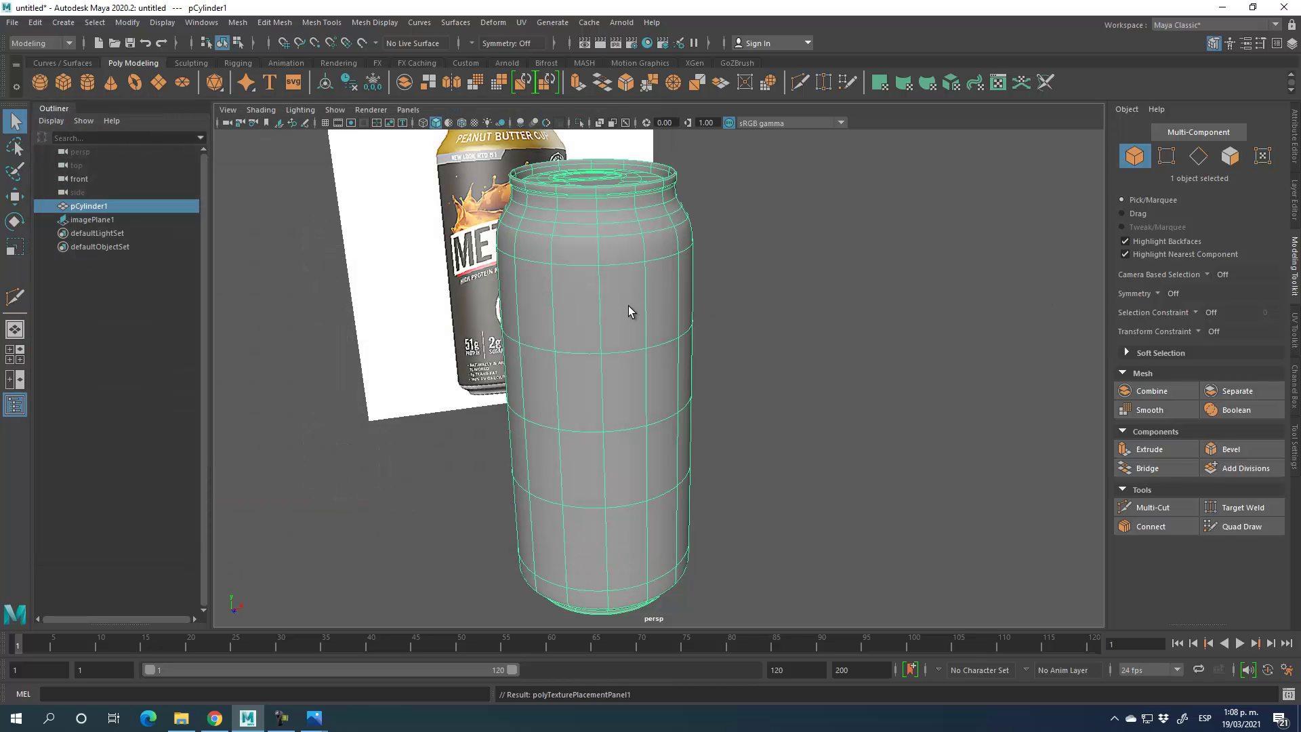
{"action": "key", "text": "1"}
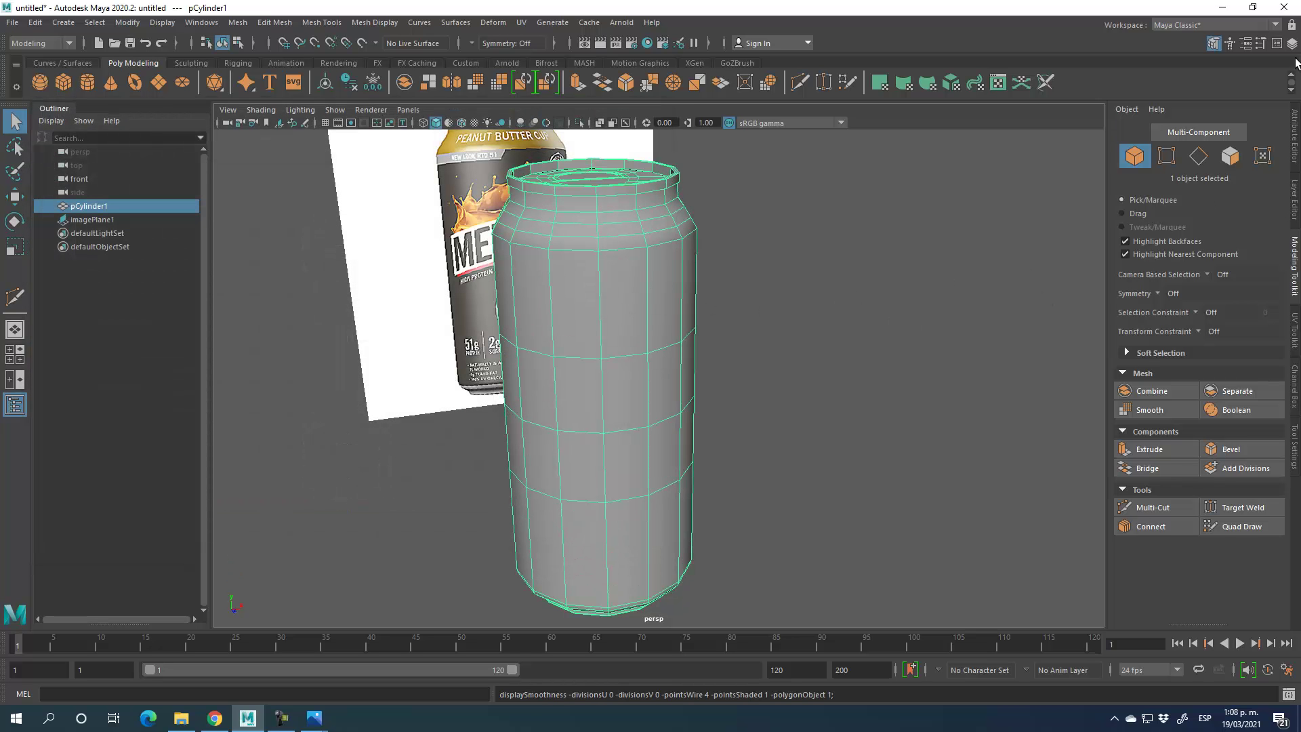
{"action": "left_click", "coordinate": [1275, 25]}
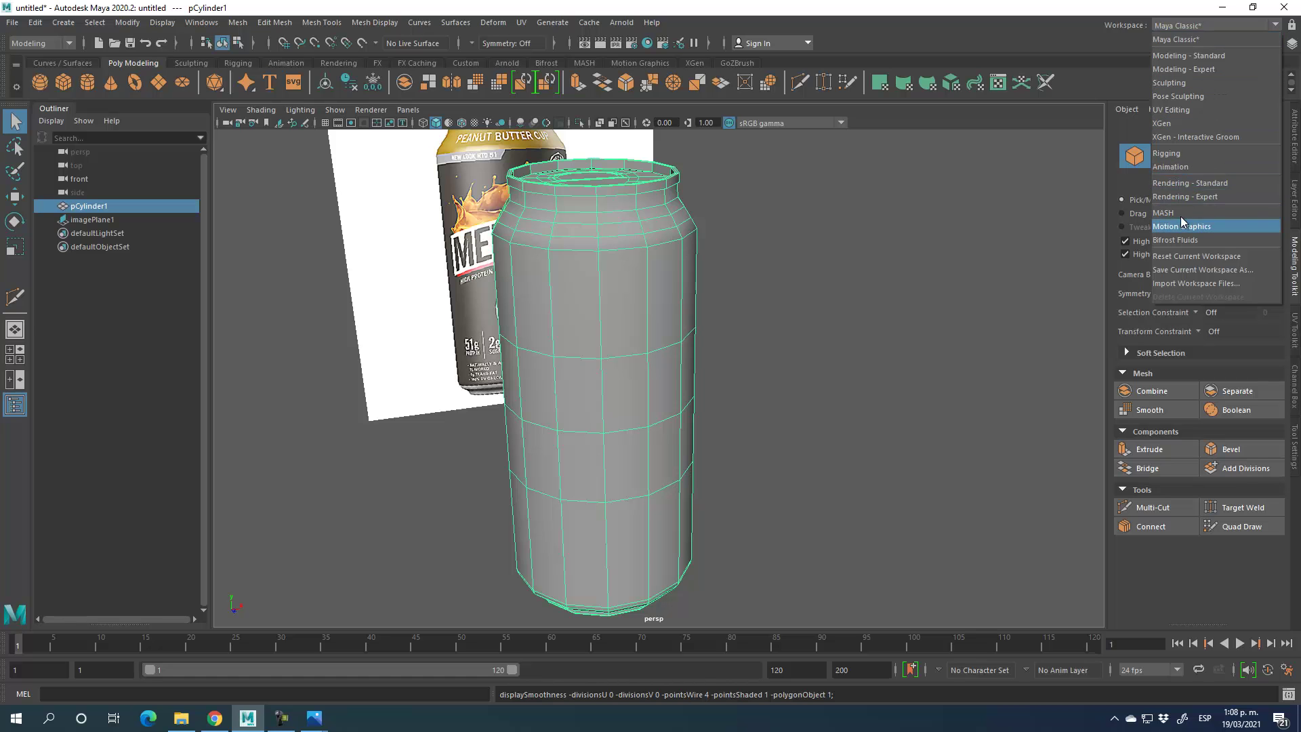
{"action": "left_click", "coordinate": [1176, 111]}
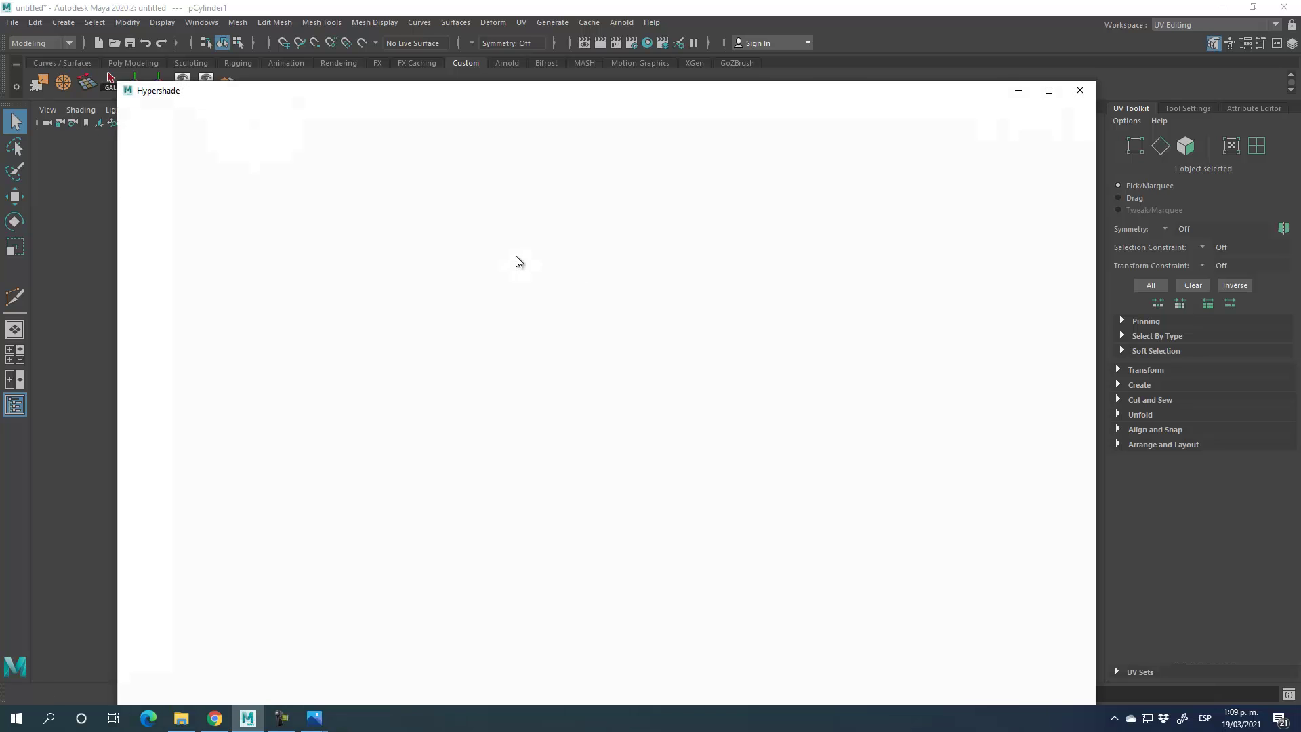
{"action": "left_click", "coordinate": [1082, 92]}
- Inspect the checker pattern across the can's body and lid alongside its UV layout
{"action": "middle_click_drag", "start_coordinate": [322, 453], "coordinate": [383, 454], "text": "alt"}
{"action": "right_click_drag", "start_coordinate": [258, 418], "coordinate": [378, 437], "text": "alt"}
{"action": "left_click_drag", "start_coordinate": [377, 436], "coordinate": [459, 434], "text": "alt"}
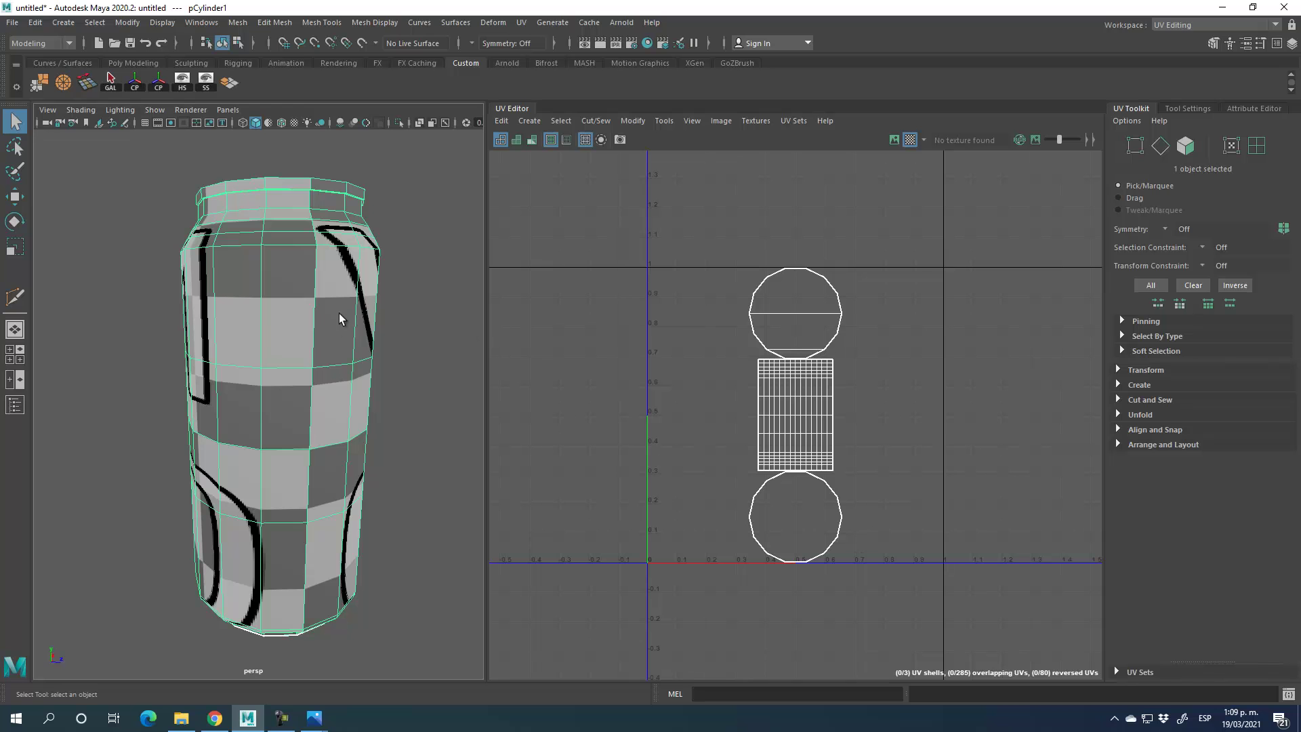
{"action": "left_click_drag", "start_coordinate": [442, 392], "coordinate": [373, 428], "text": "alt"}
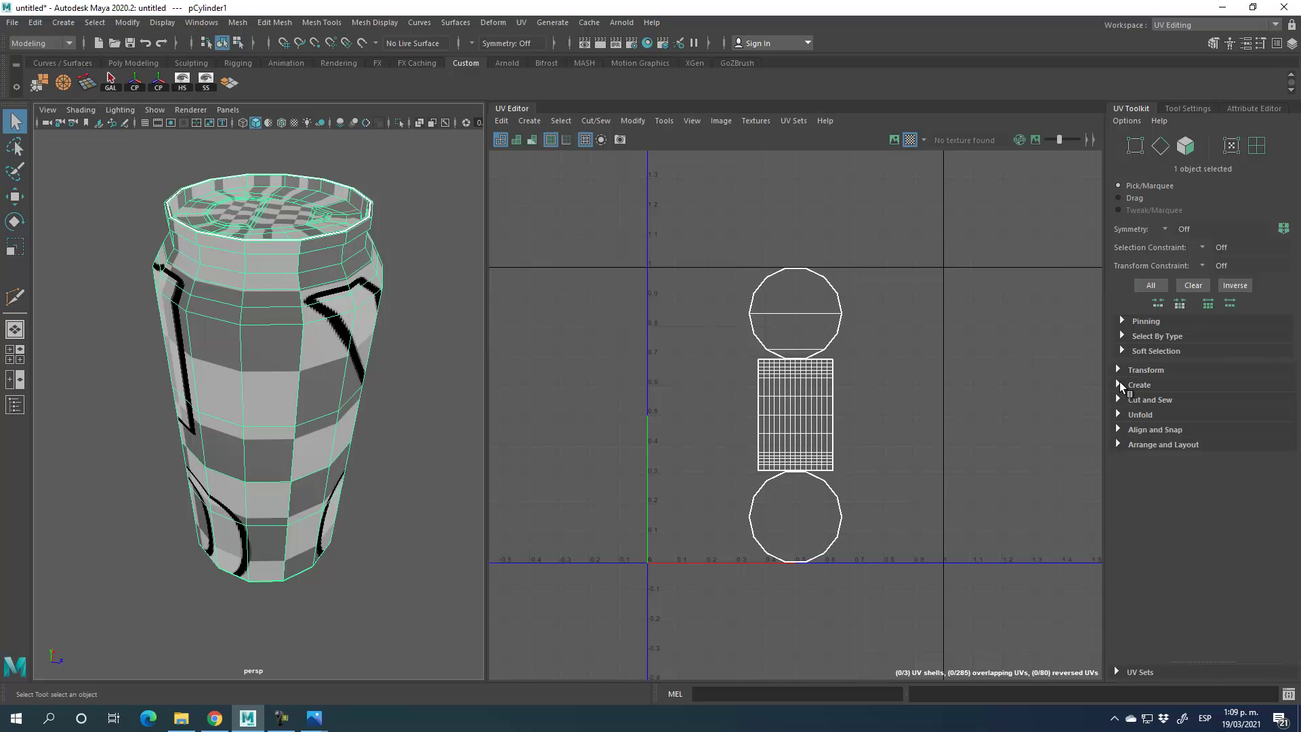
- Apply a camera-based UV projection to the whole can
{"action": "left_click", "coordinate": [1119, 384]}
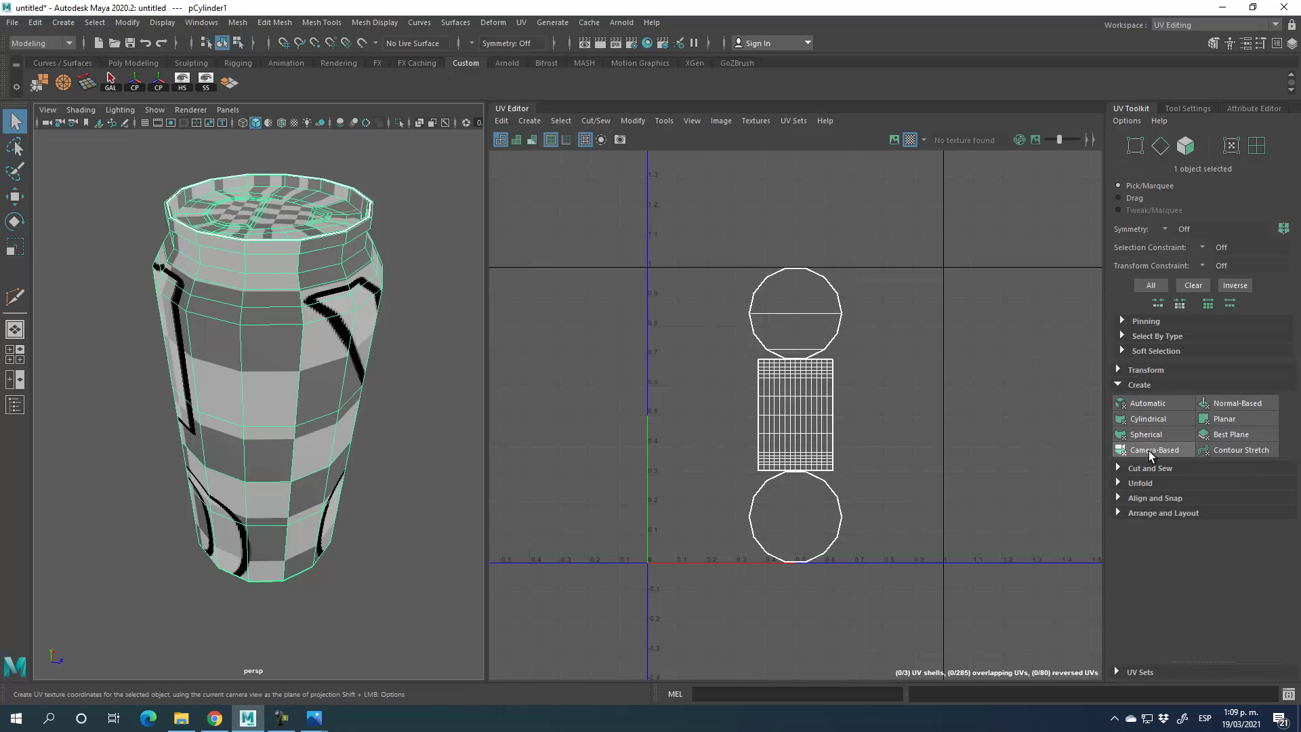
{"action": "left_click", "coordinate": [1148, 450]}
{"action": "left_click", "coordinate": [848, 438]}
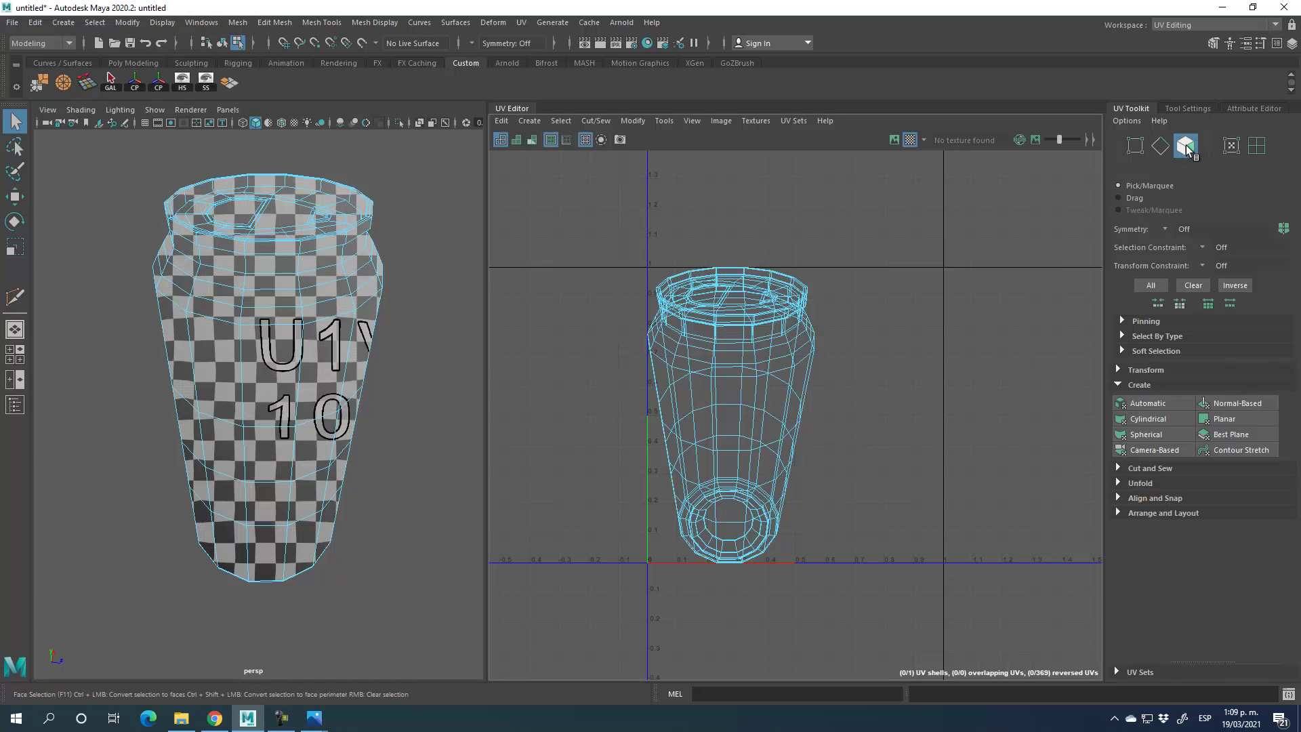
- Select the can's side-wall faces between the top and bottom edges in the front view and create a separate UV shell from them
{"action": "left_click_drag", "start_coordinate": [392, 450], "coordinate": [399, 423], "text": "alt"}
{"action": "key", "text": "space"}
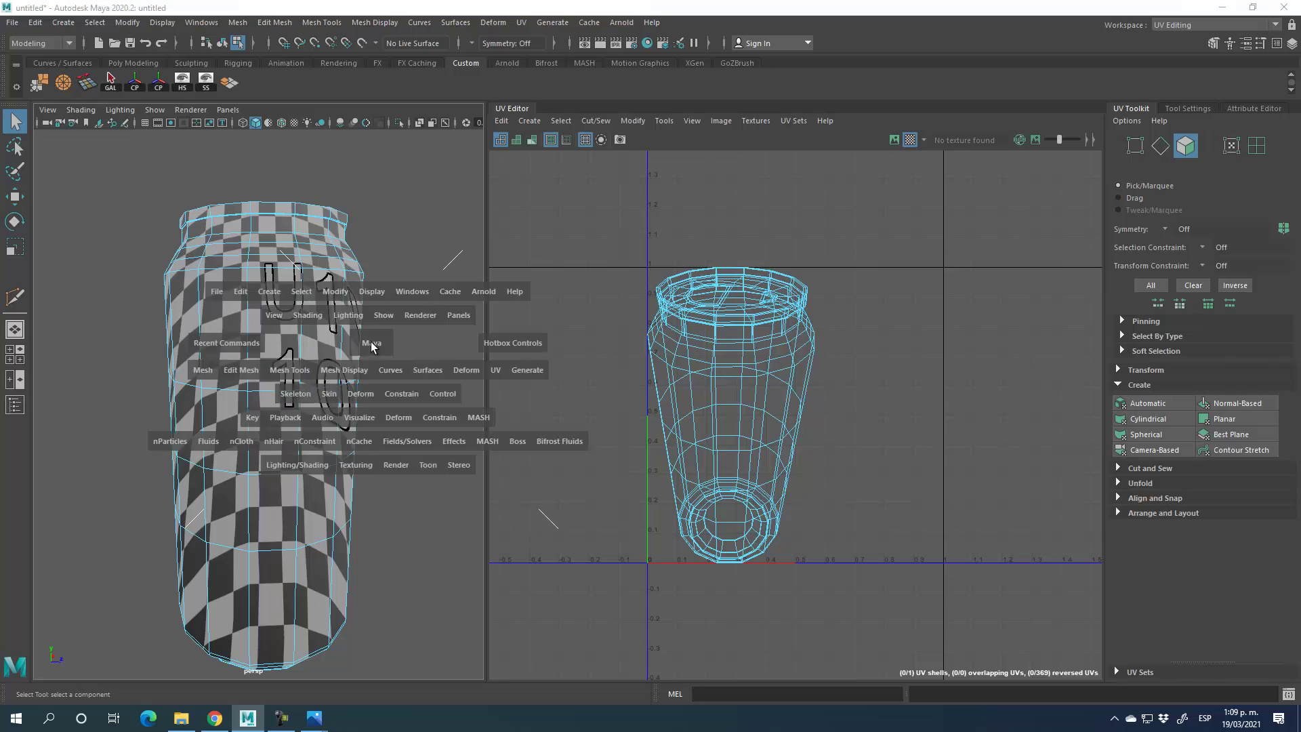
{"action": "key", "text": "space"}
{"action": "scroll", "coordinate": [372, 293], "scroll_direction": "down", "scroll_amount": 5}
{"action": "middle_click_drag", "start_coordinate": [177, 261], "coordinate": [197, 343], "text": "alt"}
{"action": "scroll", "coordinate": [210, 321], "scroll_direction": "up", "scroll_amount": 3}
{"action": "left_click_drag", "start_coordinate": [182, 259], "coordinate": [473, 520]}
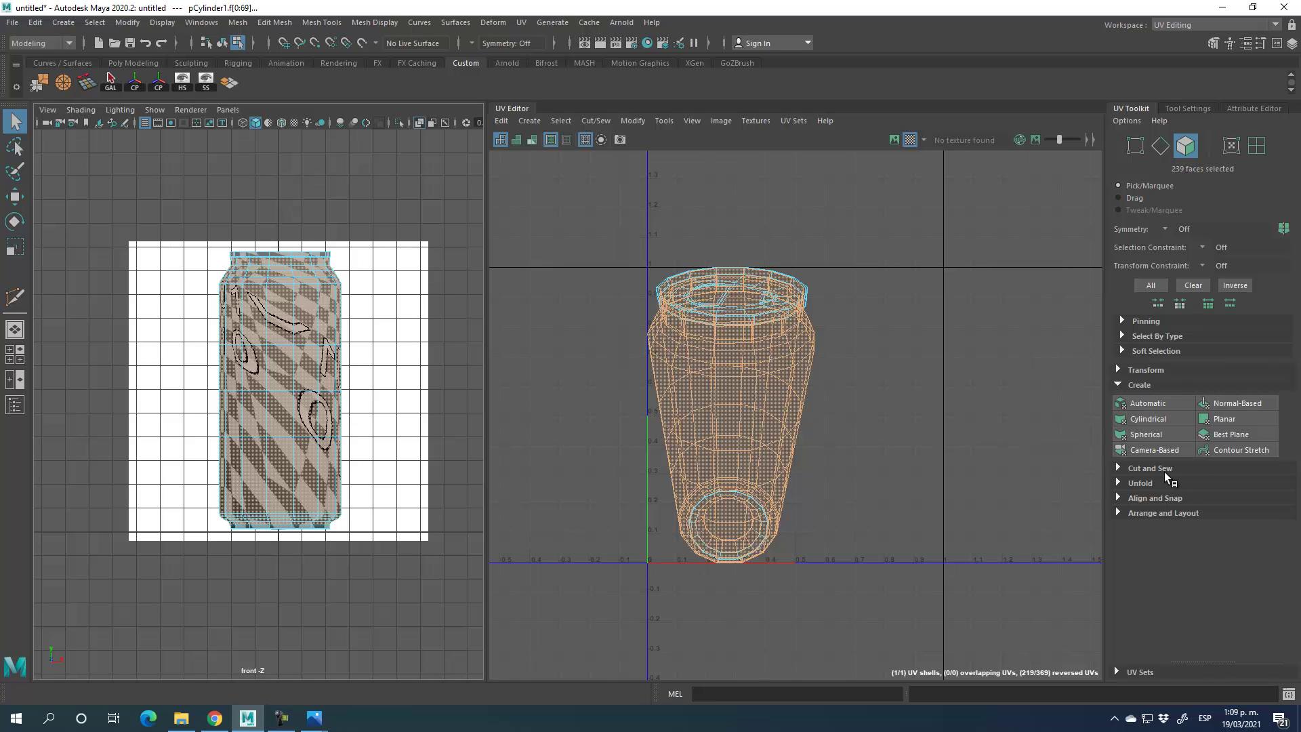
{"action": "left_click", "coordinate": [1117, 468]}
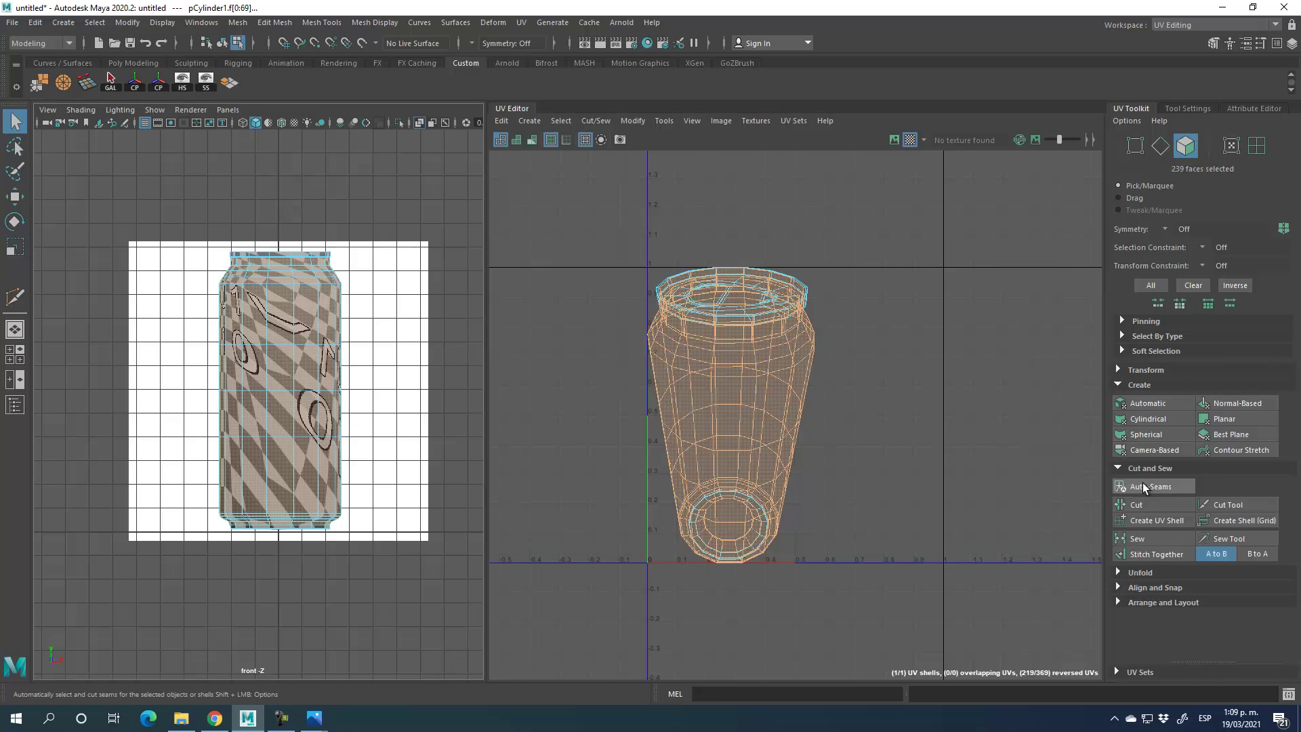
{"action": "left_click", "coordinate": [1147, 522]}
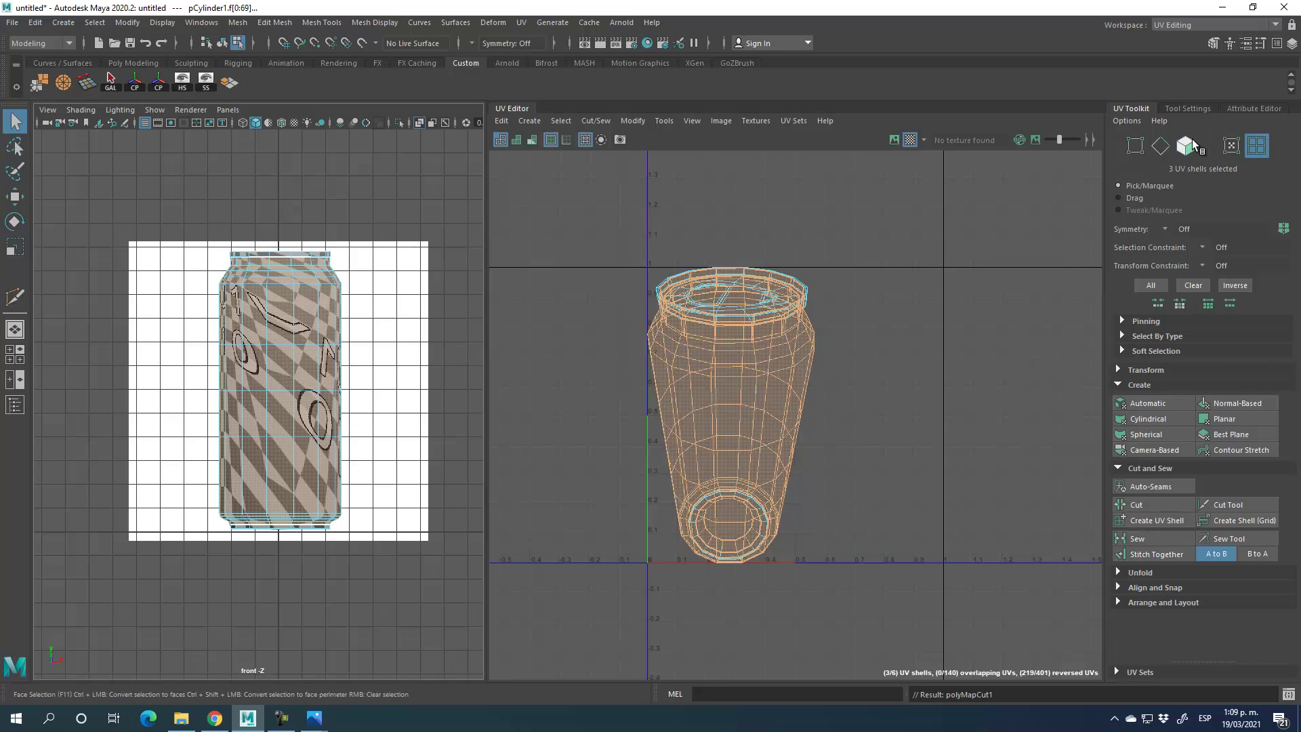
- Select the can body's UV shell and move it horizontally clear of the lid and base shells, outside the first UV tile
{"action": "left_click", "coordinate": [892, 426]}
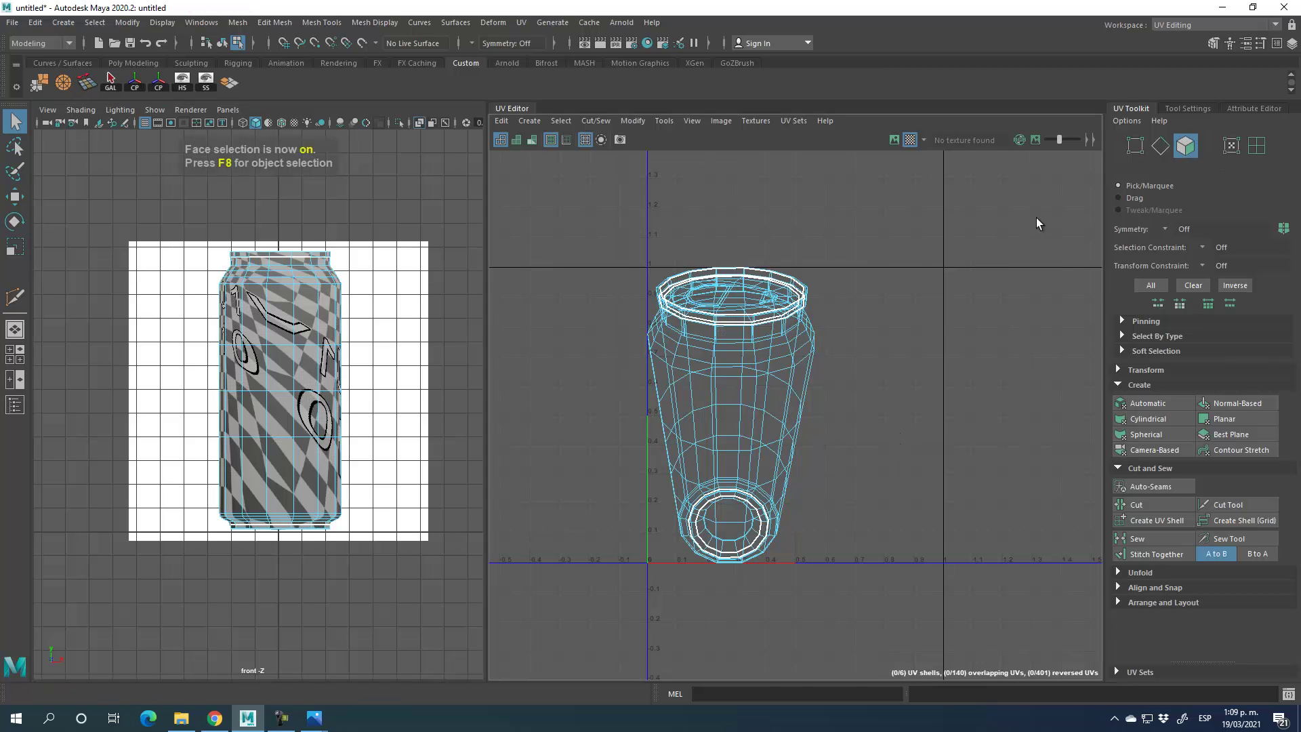
{"action": "double_click", "coordinate": [763, 389]}
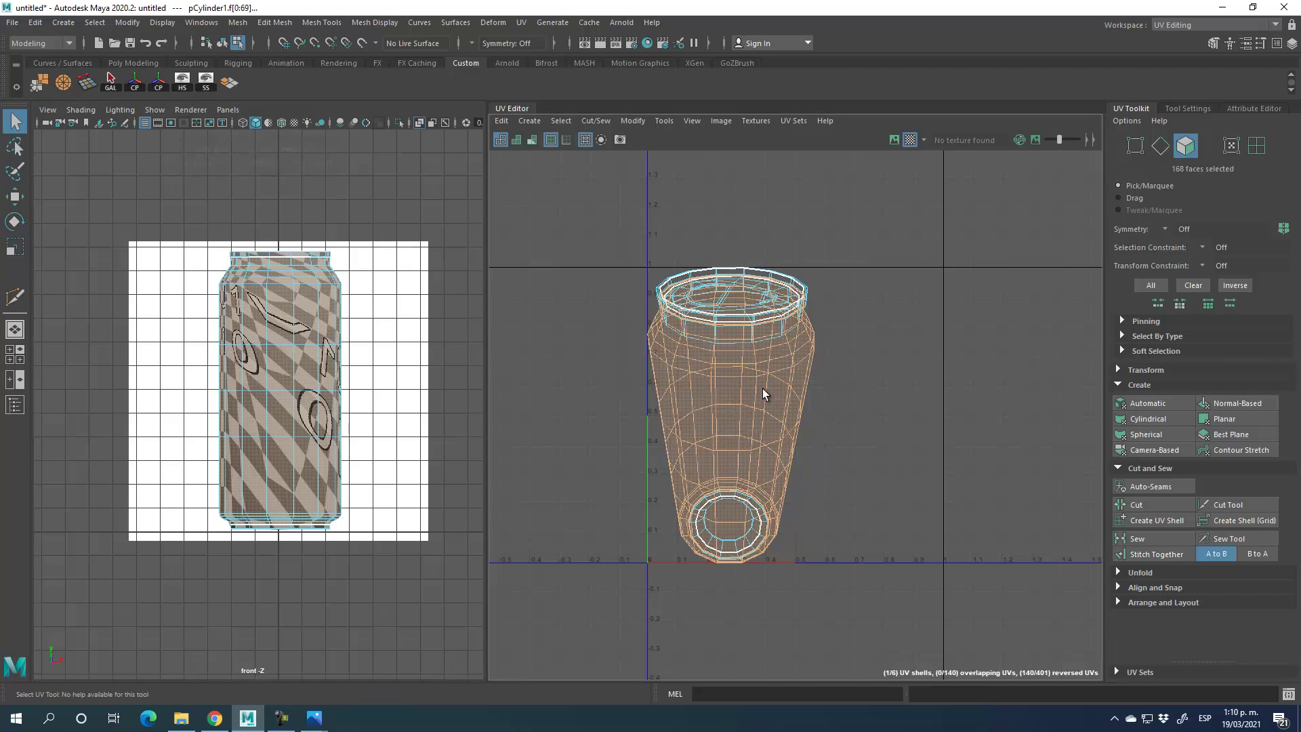
{"action": "key", "text": "w"}
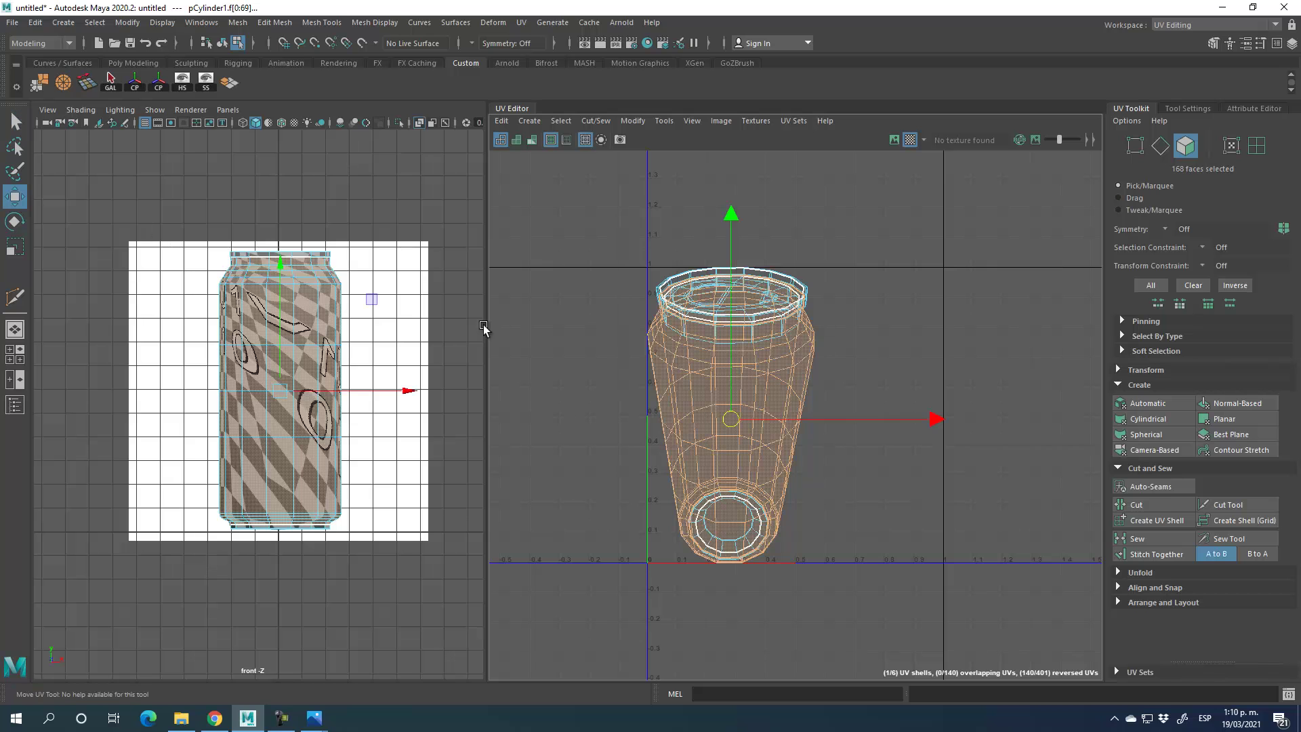
{"action": "left_click_drag", "start_coordinate": [732, 419], "coordinate": [1054, 417]}
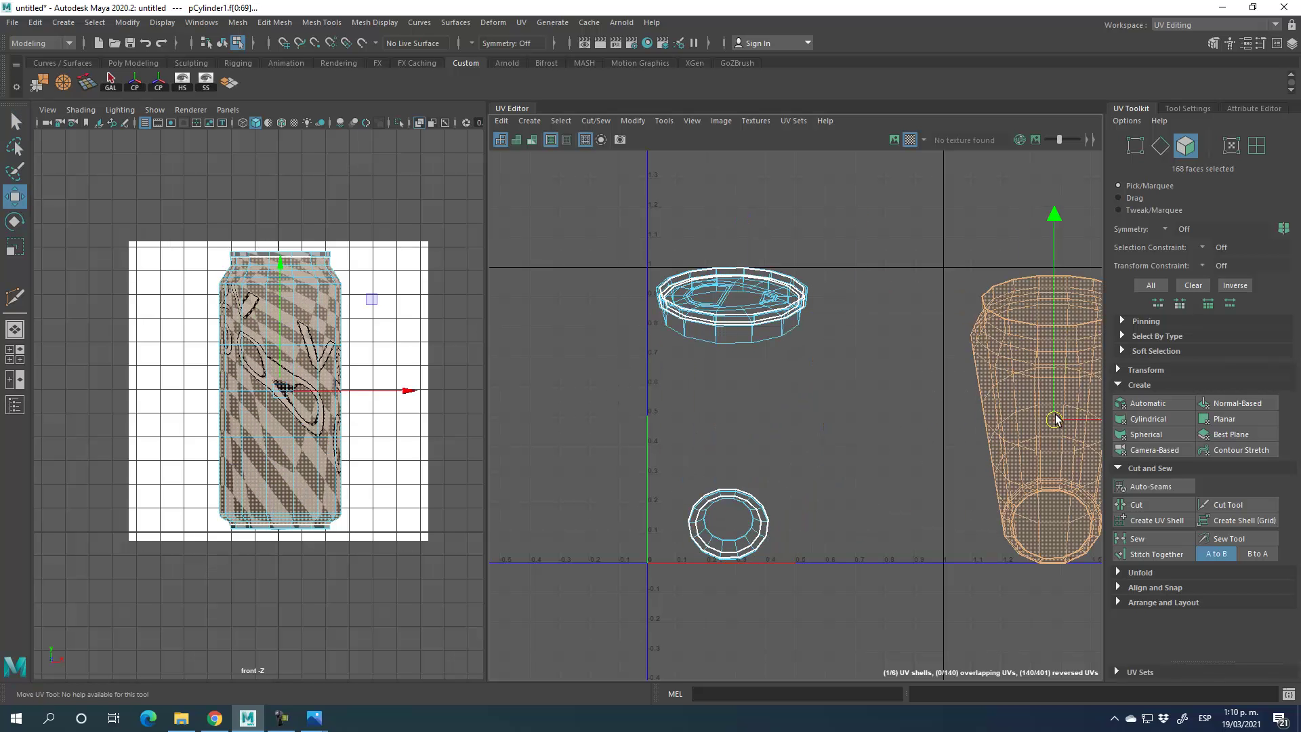
- Select the overlapping UV shells of the can's base and unfold them
{"action": "left_click", "coordinate": [855, 446]}
{"action": "middle_click_drag", "start_coordinate": [858, 446], "coordinate": [812, 401], "text": "alt"}
{"action": "left_click_drag", "start_coordinate": [612, 407], "coordinate": [822, 619]}
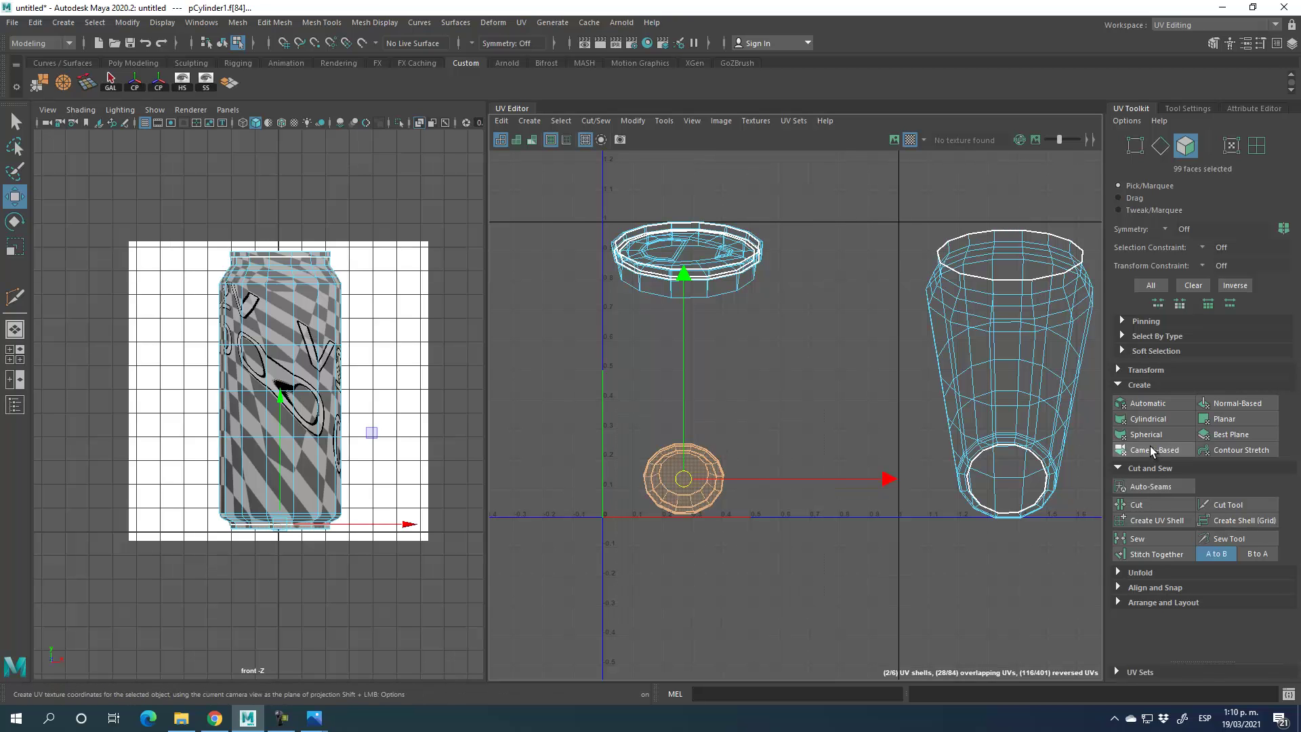
{"action": "left_click", "coordinate": [1144, 573]}
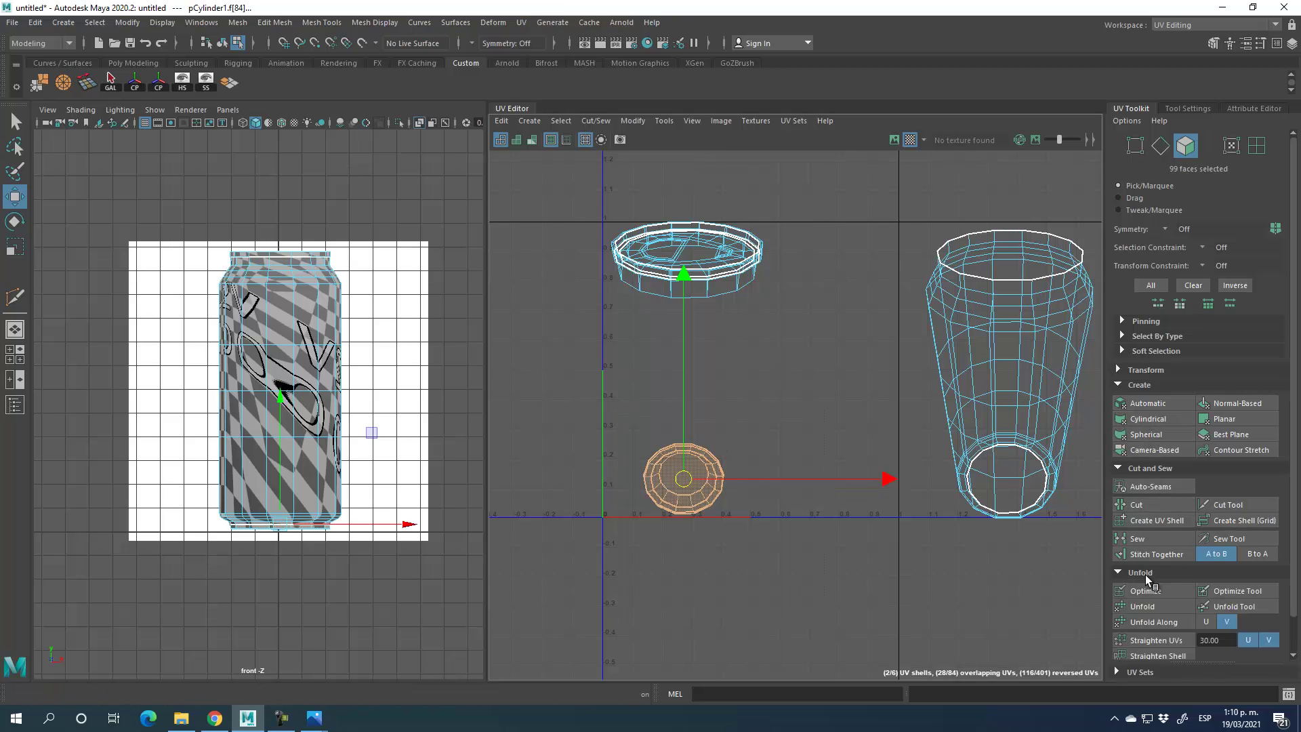
{"action": "left_click", "coordinate": [1142, 607]}
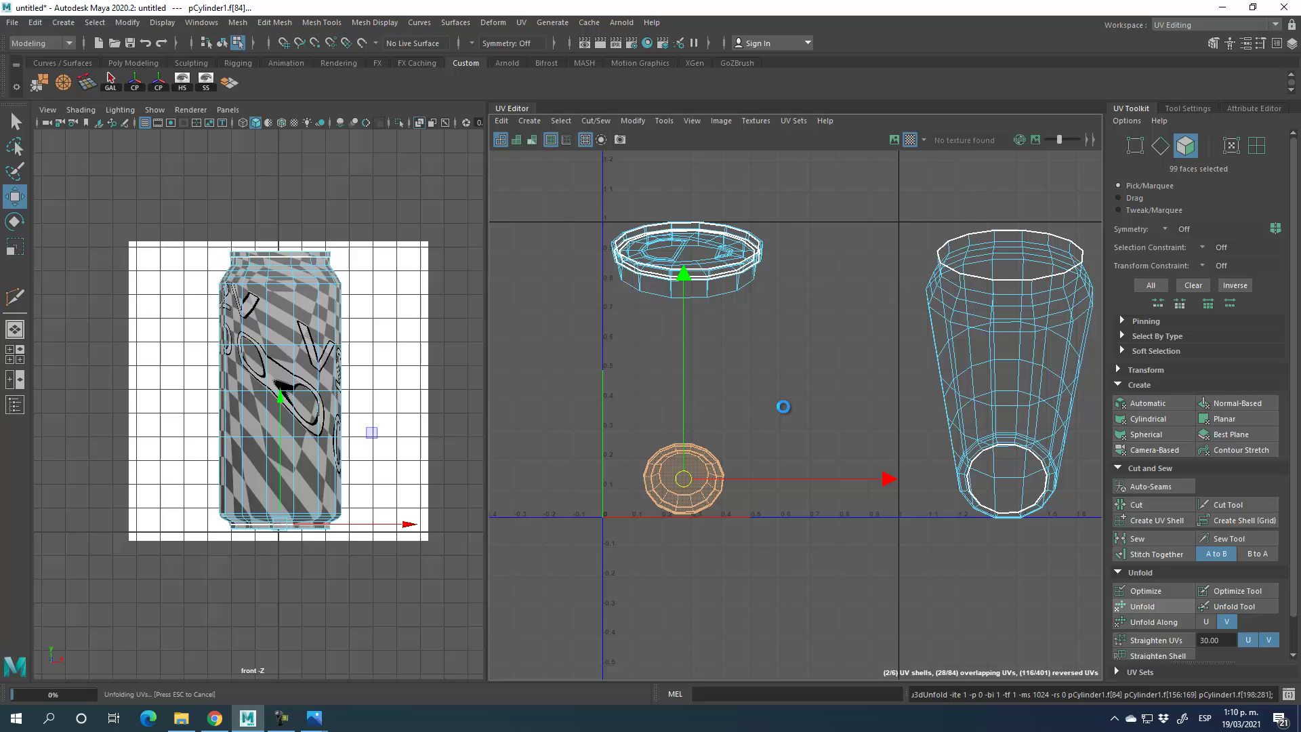
- Separate the base disc's UV shell from the surrounding base ring and place it below the ring
{"action": "left_click", "coordinate": [752, 432]}
{"action": "scroll", "coordinate": [677, 470], "scroll_direction": "up", "scroll_amount": 5}
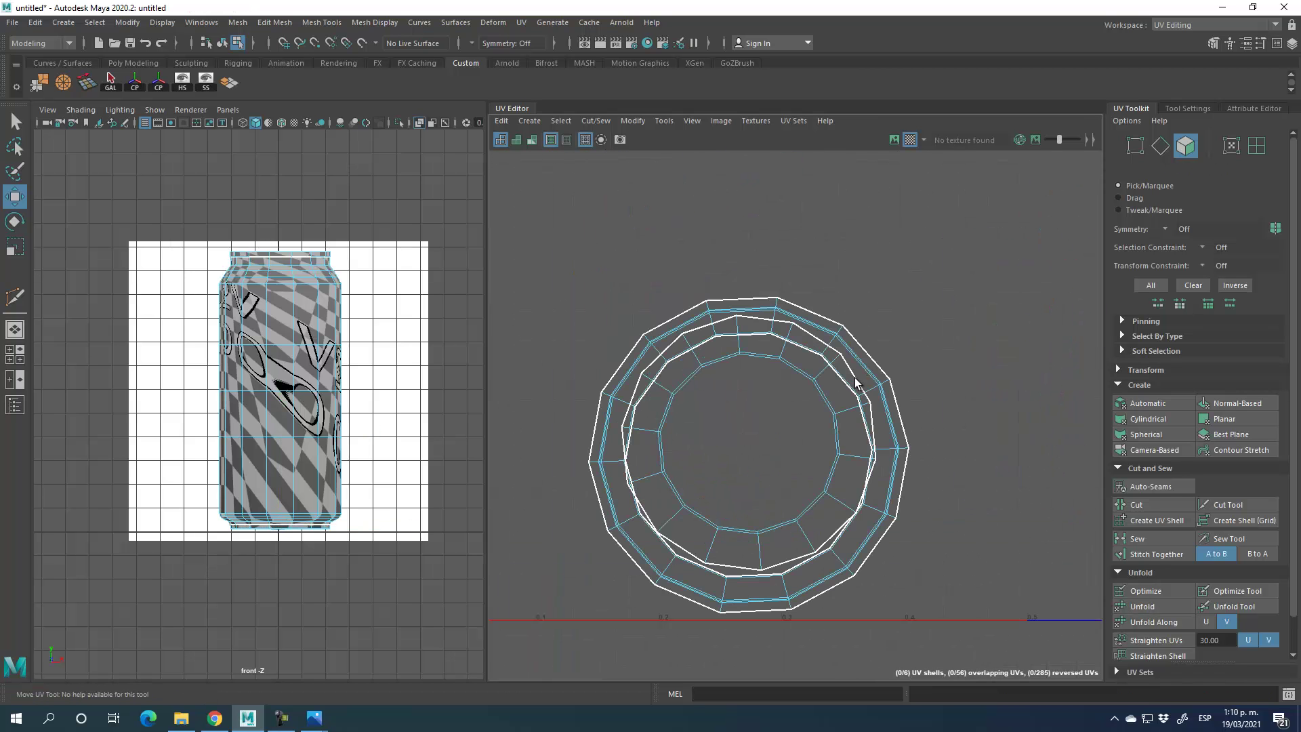
{"action": "left_click", "coordinate": [833, 417]}
{"action": "left_click", "coordinate": [824, 498]}
{"action": "double_click", "coordinate": [823, 497]}
{"action": "left_click_drag", "start_coordinate": [748, 439], "coordinate": [994, 218]}
{"action": "scroll", "coordinate": [923, 487], "scroll_direction": "down", "scroll_amount": 4}
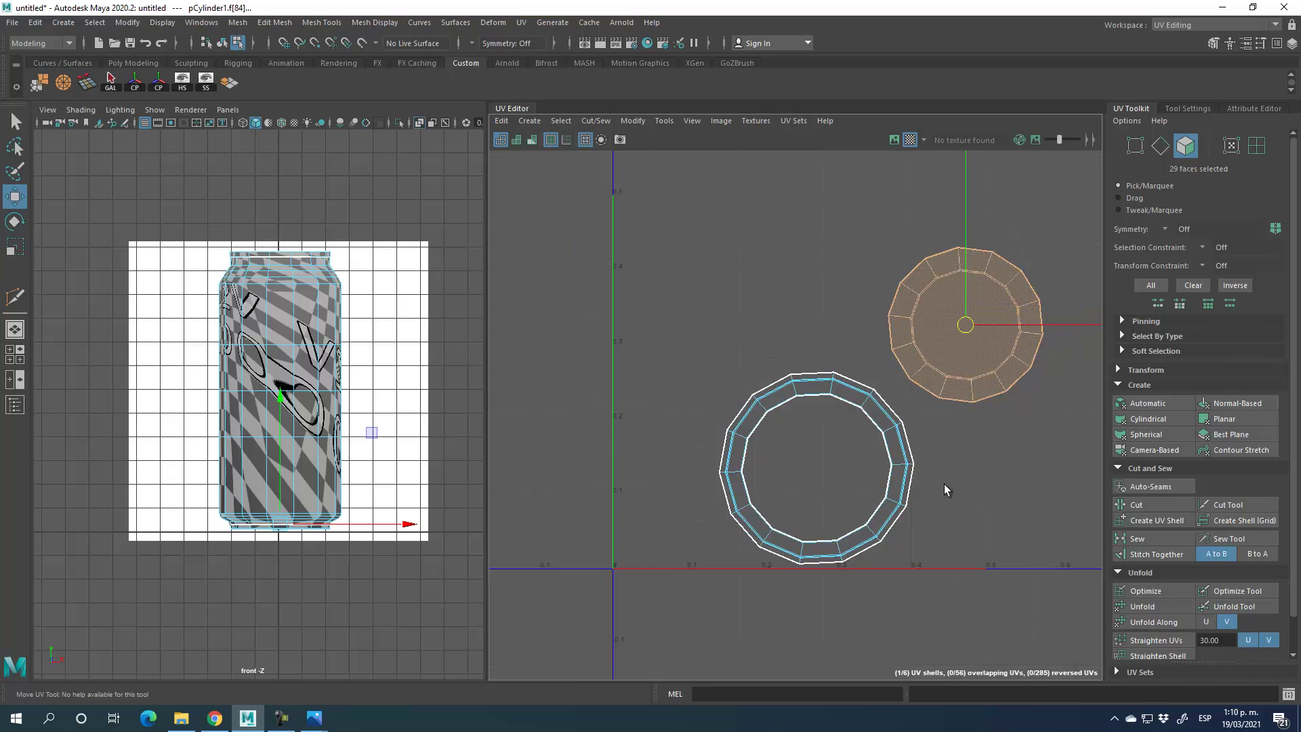
{"action": "middle_click_drag", "start_coordinate": [945, 484], "coordinate": [829, 501], "text": "alt"}
{"action": "left_click_drag", "start_coordinate": [852, 343], "coordinate": [957, 678]}
{"action": "left_click_drag", "start_coordinate": [580, 372], "coordinate": [893, 637]}
{"action": "mouse_move", "coordinate": [842, 562]}
{"action": "middle_mouse_down", "text": "alt"}
{"action": "mouse_move", "coordinate": [749, 450]}
{"action": "mouse_move", "coordinate": [799, 486]}
{"action": "mouse_move", "coordinate": [847, 579]}
{"action": "middle_mouse_up", "text": "alt"}
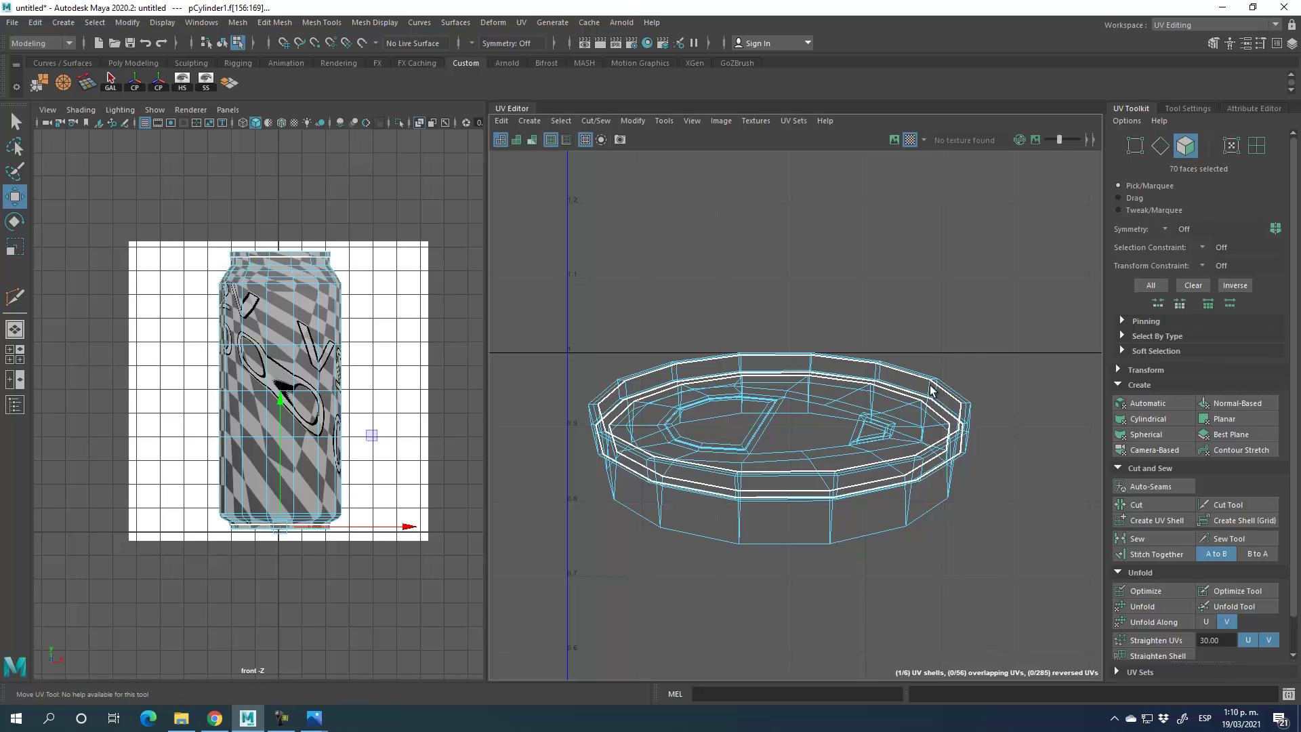
- Pull the lid's and outer rim's UV shells apart from the remaining upper ring, placing both above the first UV tile
{"action": "double_click", "coordinate": [874, 412]}
{"action": "left_click_drag", "start_coordinate": [778, 436], "coordinate": [771, 88]}
{"action": "double_click", "coordinate": [806, 360]}
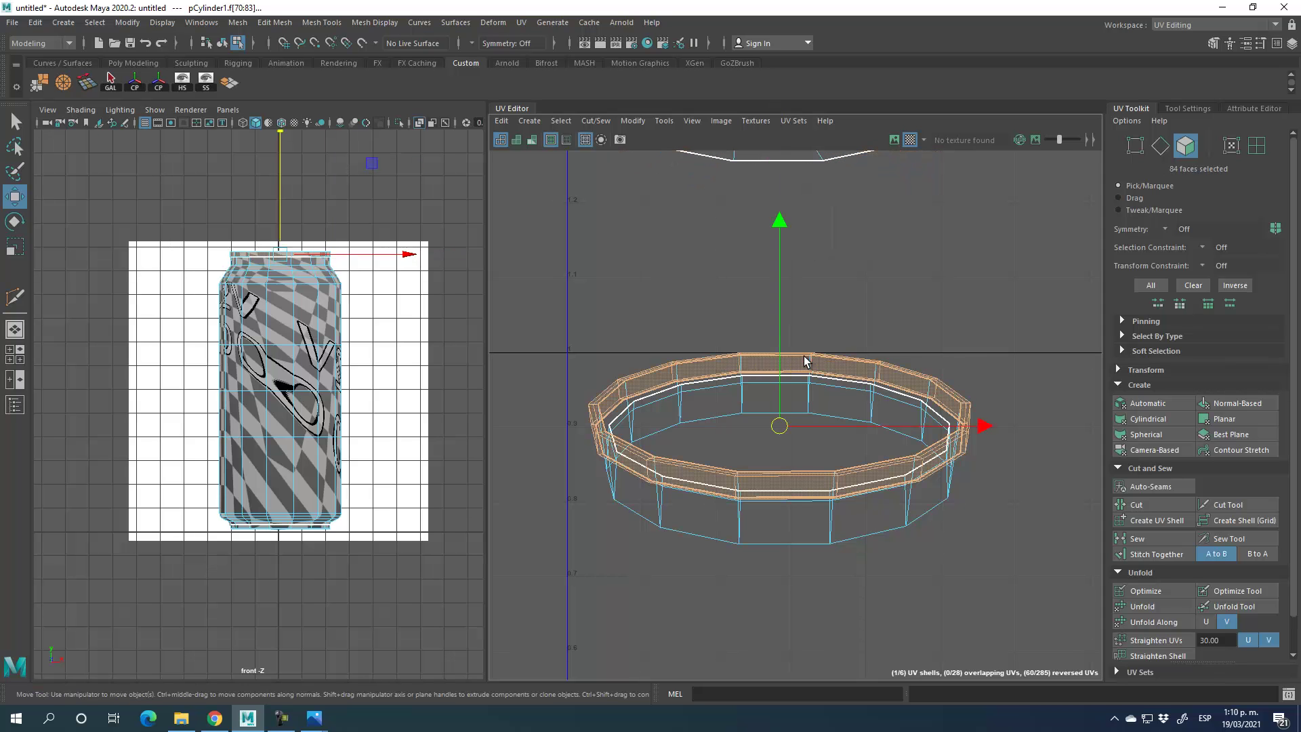
{"action": "left_click_drag", "start_coordinate": [775, 429], "coordinate": [944, 221]}
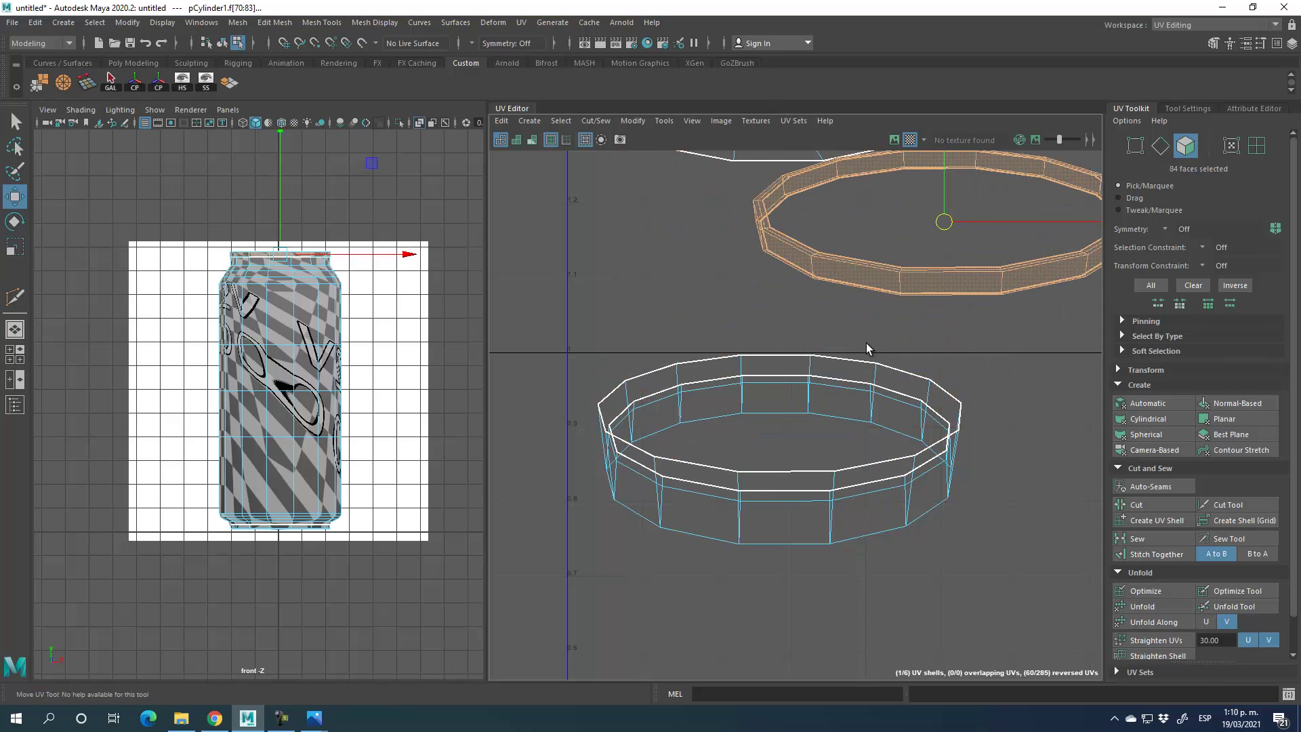
- Unfold the remaining upper ring's UV shell and move it left, outside the first UV tile
{"action": "double_click", "coordinate": [800, 374]}
{"action": "scroll", "coordinate": [800, 422], "scroll_direction": "down", "scroll_amount": 5}
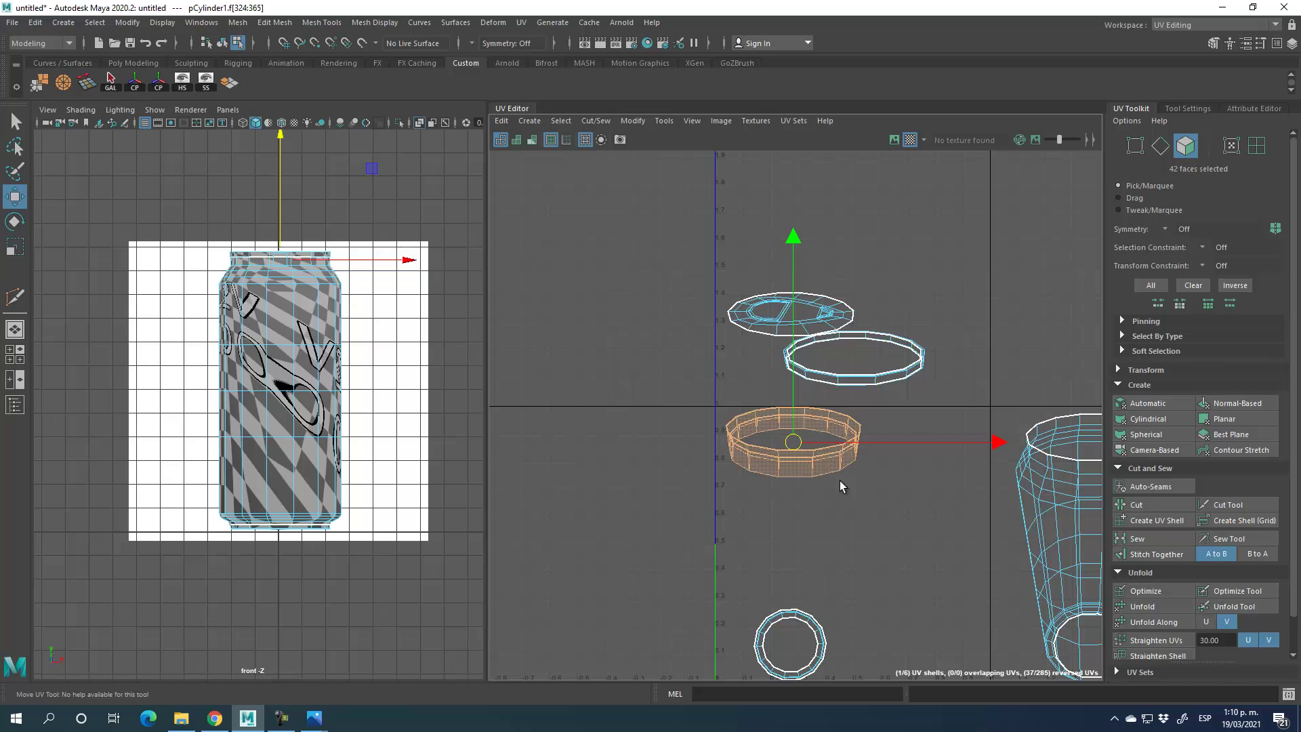
{"action": "left_click", "coordinate": [1152, 608]}
{"action": "left_click_drag", "start_coordinate": [791, 442], "coordinate": [722, 442]}
{"action": "left_click_drag", "start_coordinate": [539, 443], "coordinate": [430, 442]}
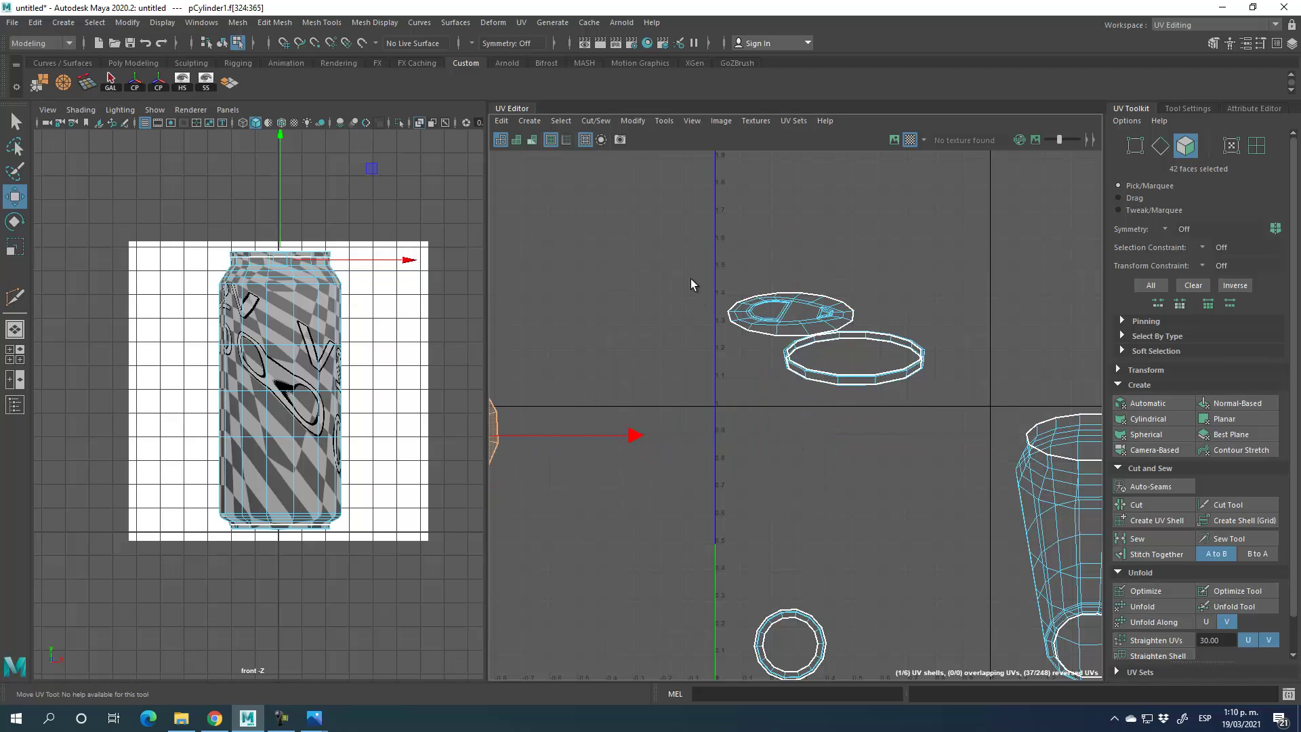
- Move the lid's UV shell left into empty space, then unfold both the lid and outer rim shells
{"action": "left_click", "coordinate": [742, 299]}
{"action": "double_click", "coordinate": [755, 322]}
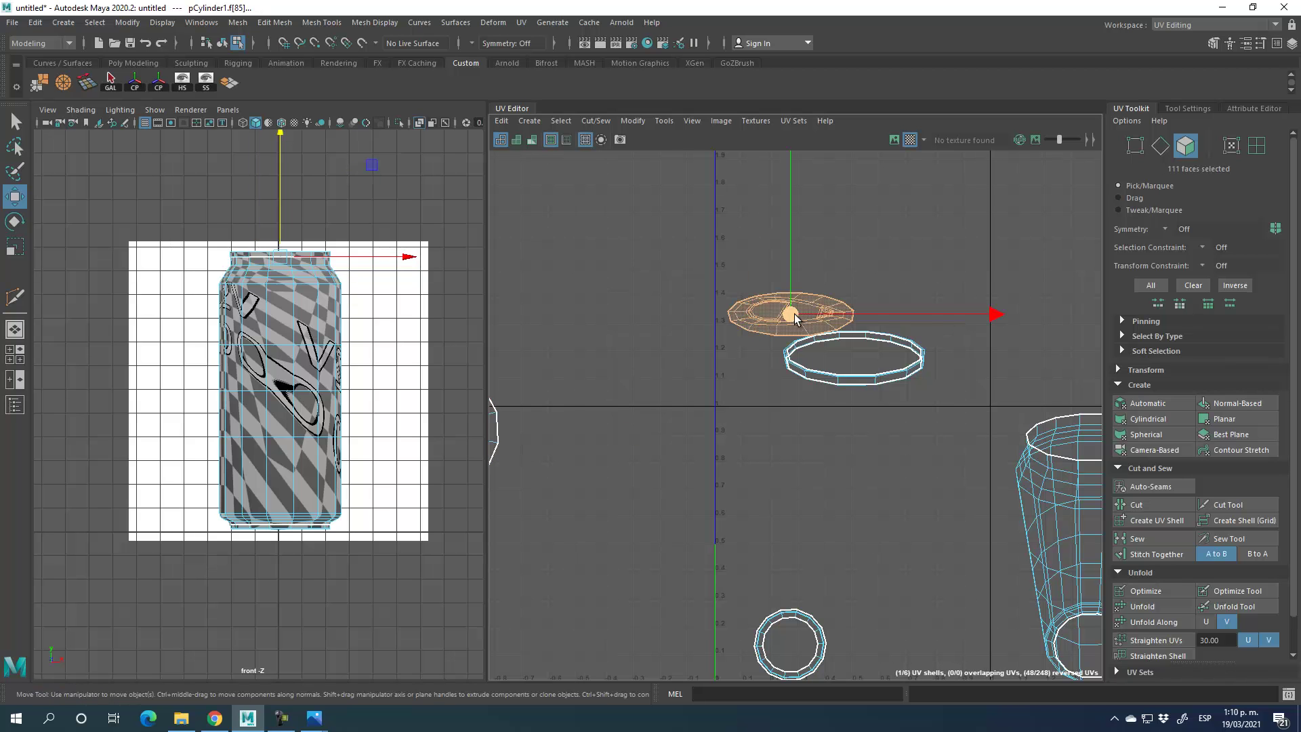
{"action": "left_click_drag", "start_coordinate": [792, 314], "coordinate": [608, 289]}
{"action": "left_click", "coordinate": [1145, 606]}
{"action": "left_click_drag", "start_coordinate": [762, 292], "coordinate": [949, 429]}
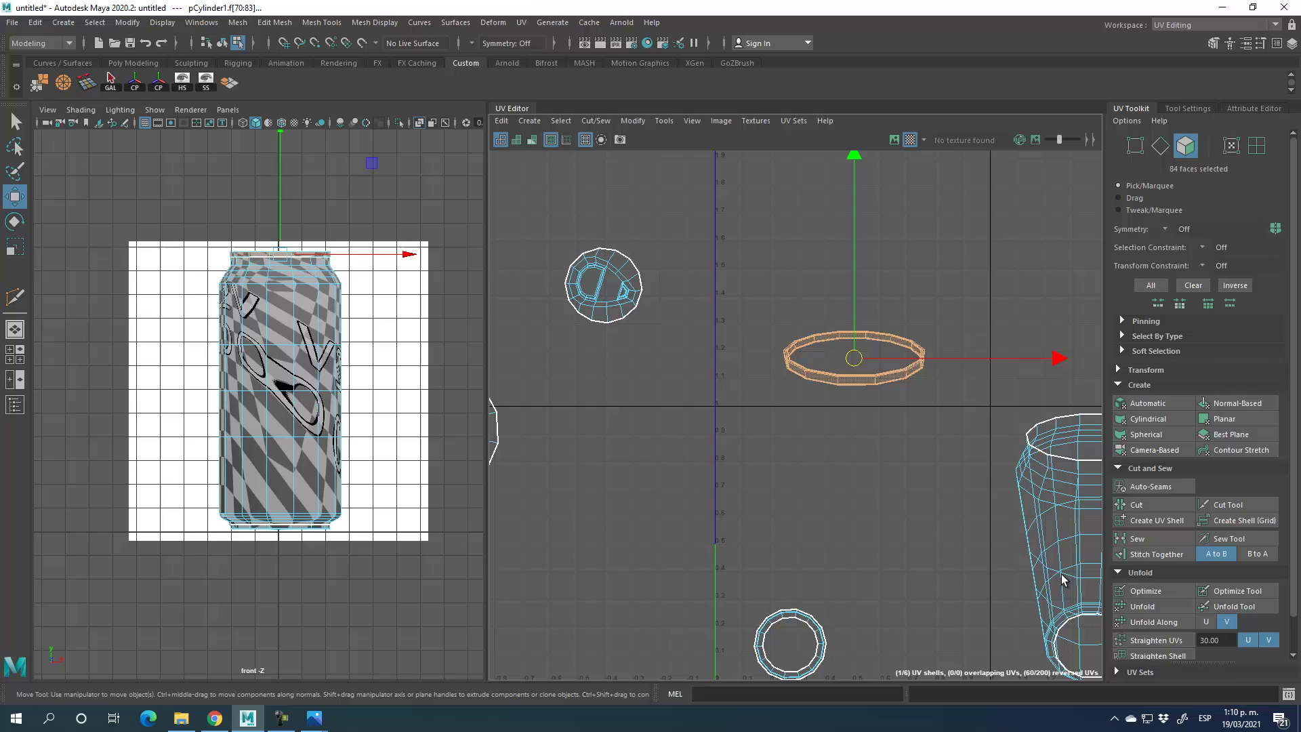
{"action": "left_click", "coordinate": [1145, 606]}
{"action": "left_click", "coordinate": [808, 398]}
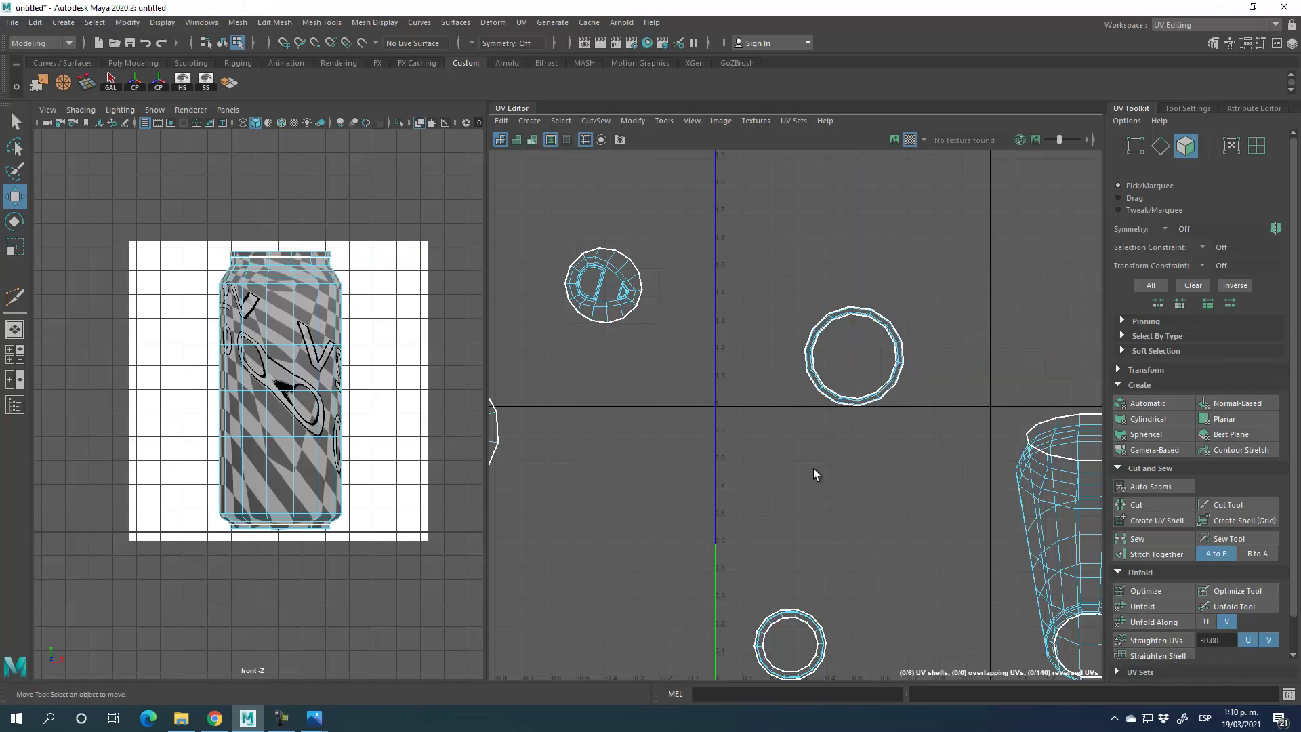
- Examine the body's UV shell, including its lower opening, against the can model
{"action": "scroll", "coordinate": [820, 488], "scroll_direction": "down", "scroll_amount": 5}
{"action": "middle_click_drag", "start_coordinate": [1006, 490], "coordinate": [880, 434], "text": "alt"}
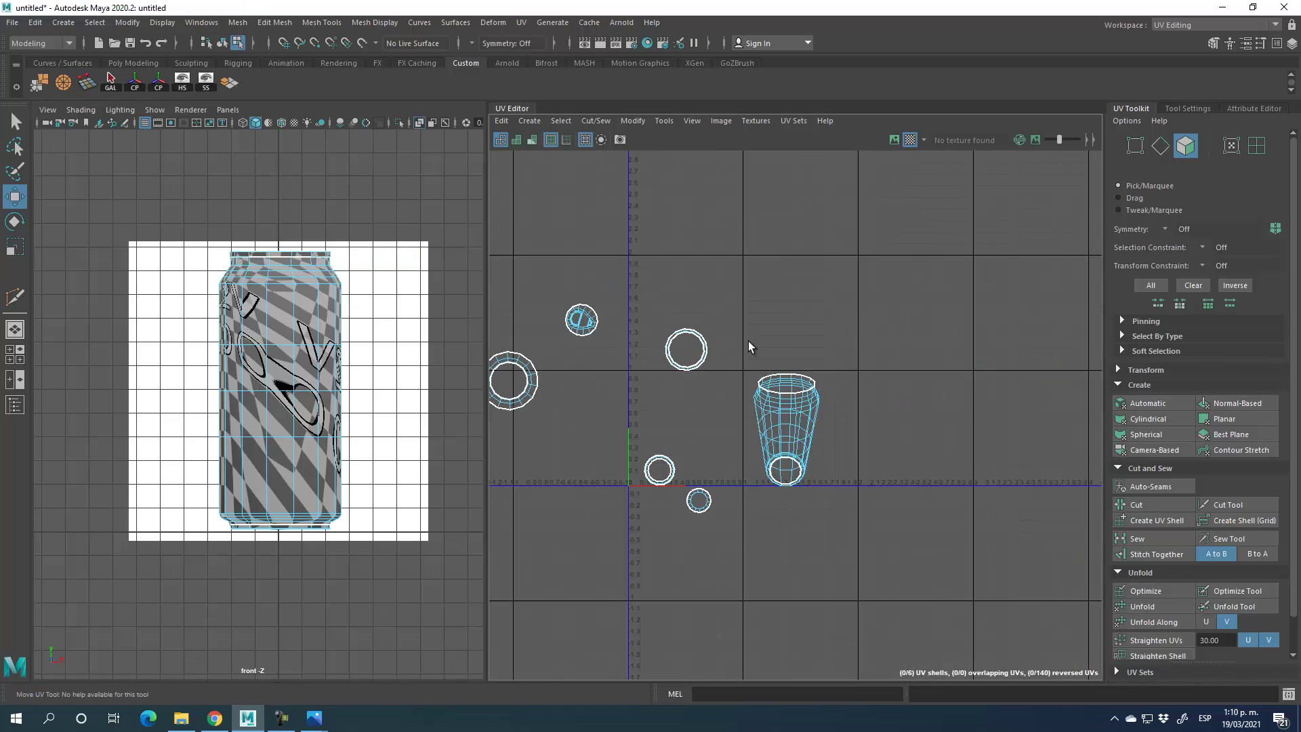
{"action": "left_click", "coordinate": [794, 480]}
{"action": "scroll", "coordinate": [795, 480], "scroll_direction": "up", "scroll_amount": 5}
{"action": "left_click", "coordinate": [909, 484]}
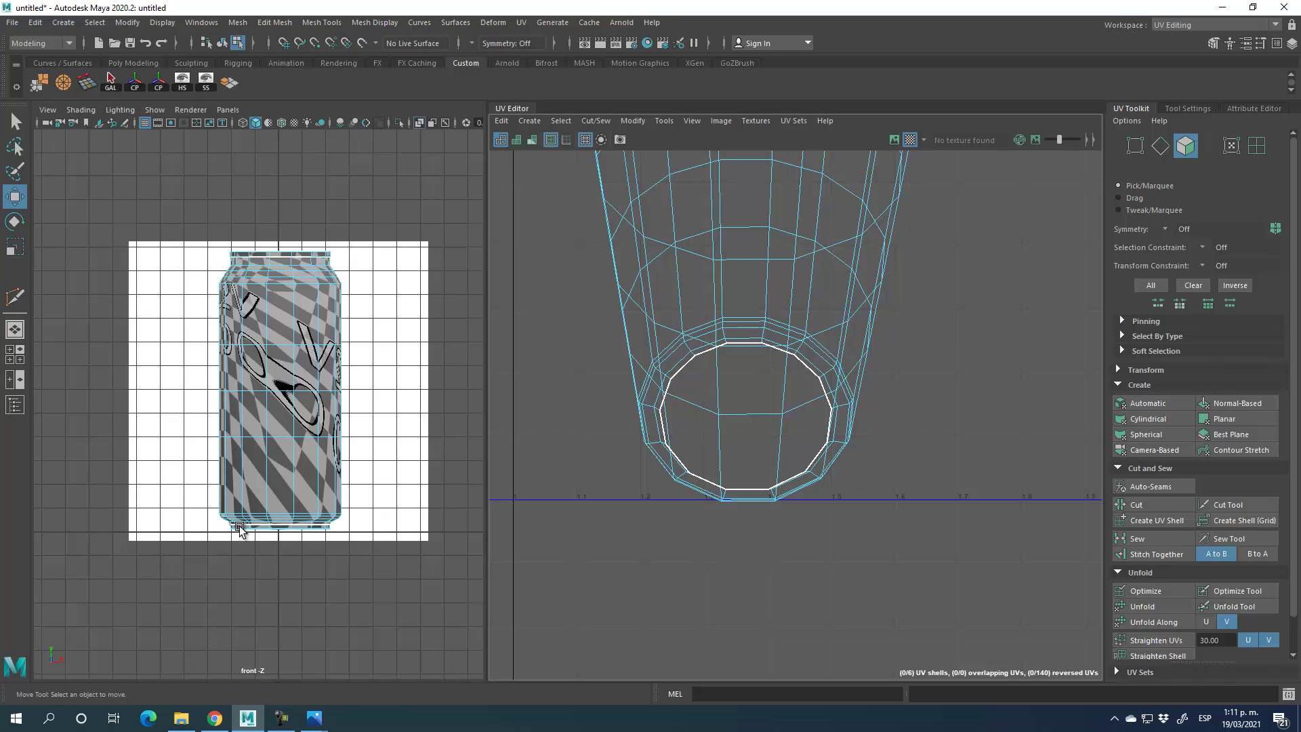
{"action": "scroll", "coordinate": [933, 420], "scroll_direction": "down", "scroll_amount": 3}
{"action": "middle_click_drag", "start_coordinate": [934, 325], "coordinate": [897, 424], "text": "alt"}
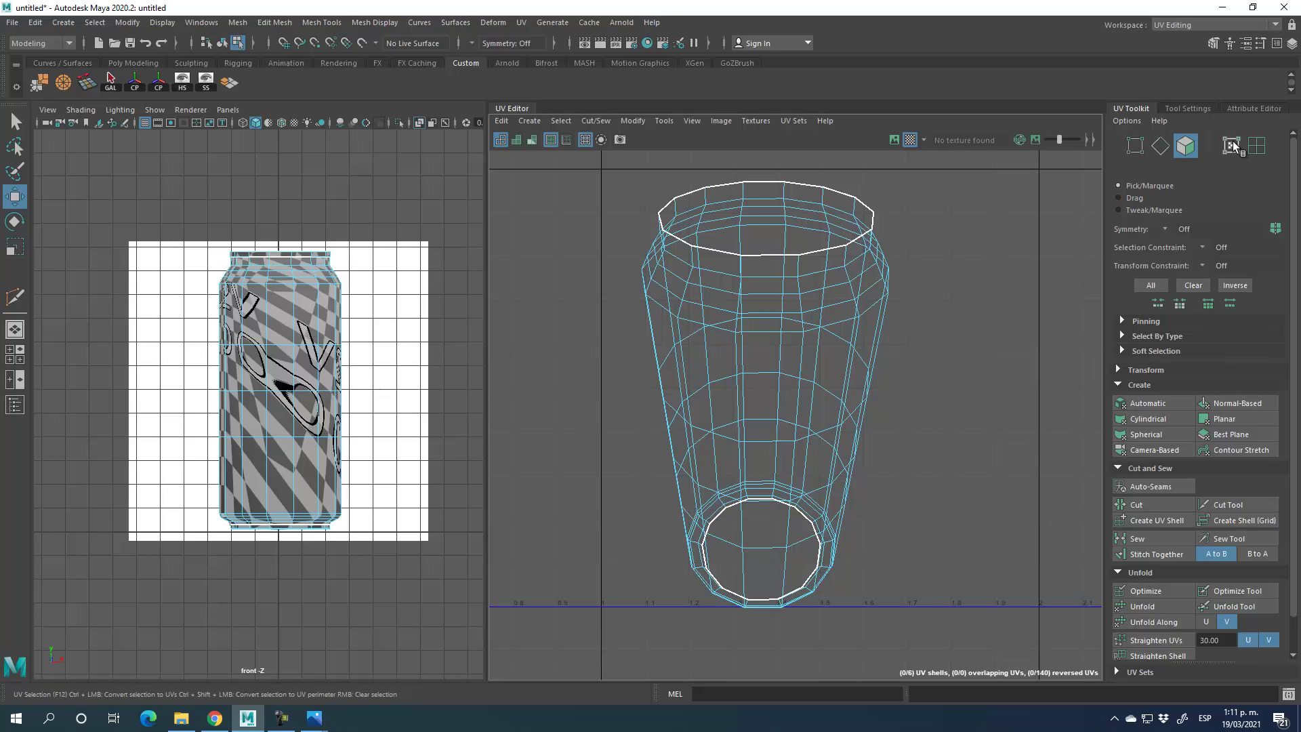
- Select a vertical edge line running the full height of the can body and cut it as a UV seam
{"action": "left_click", "coordinate": [1160, 145]}
{"action": "double_click", "coordinate": [267, 311]}
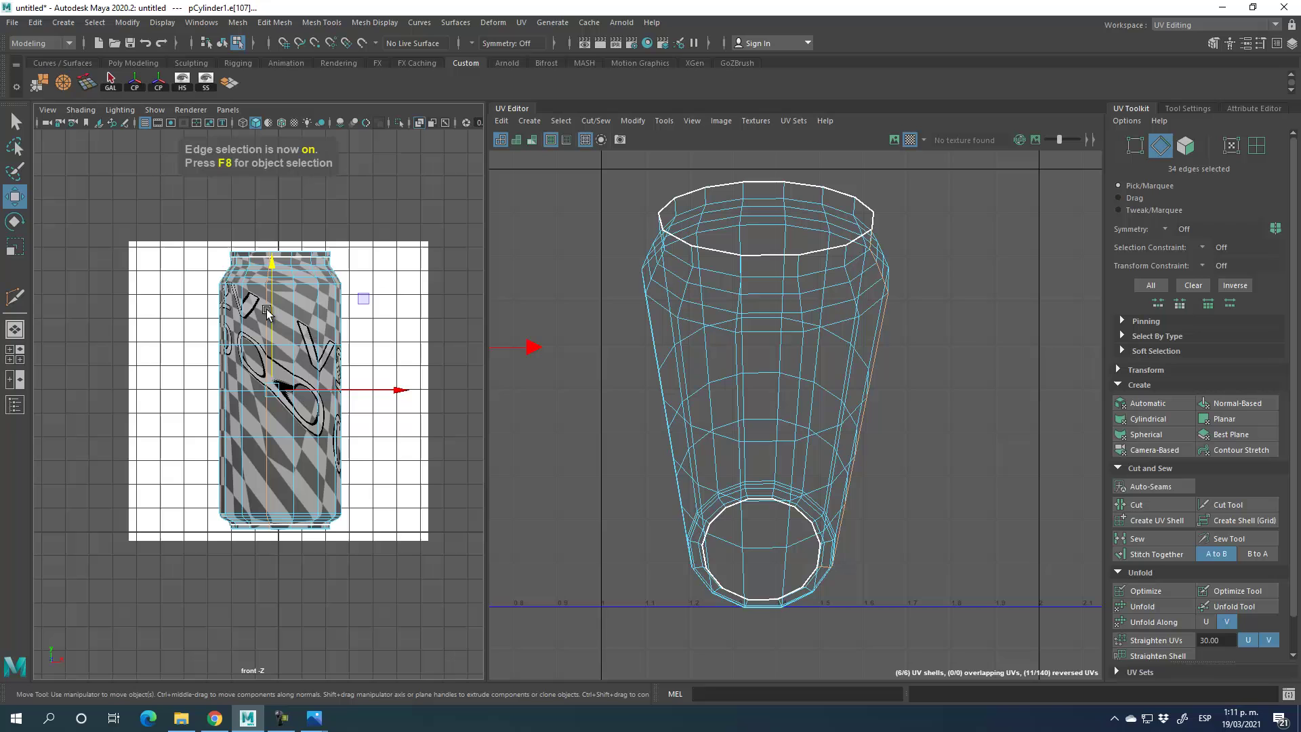
{"action": "double_click", "coordinate": [737, 344]}
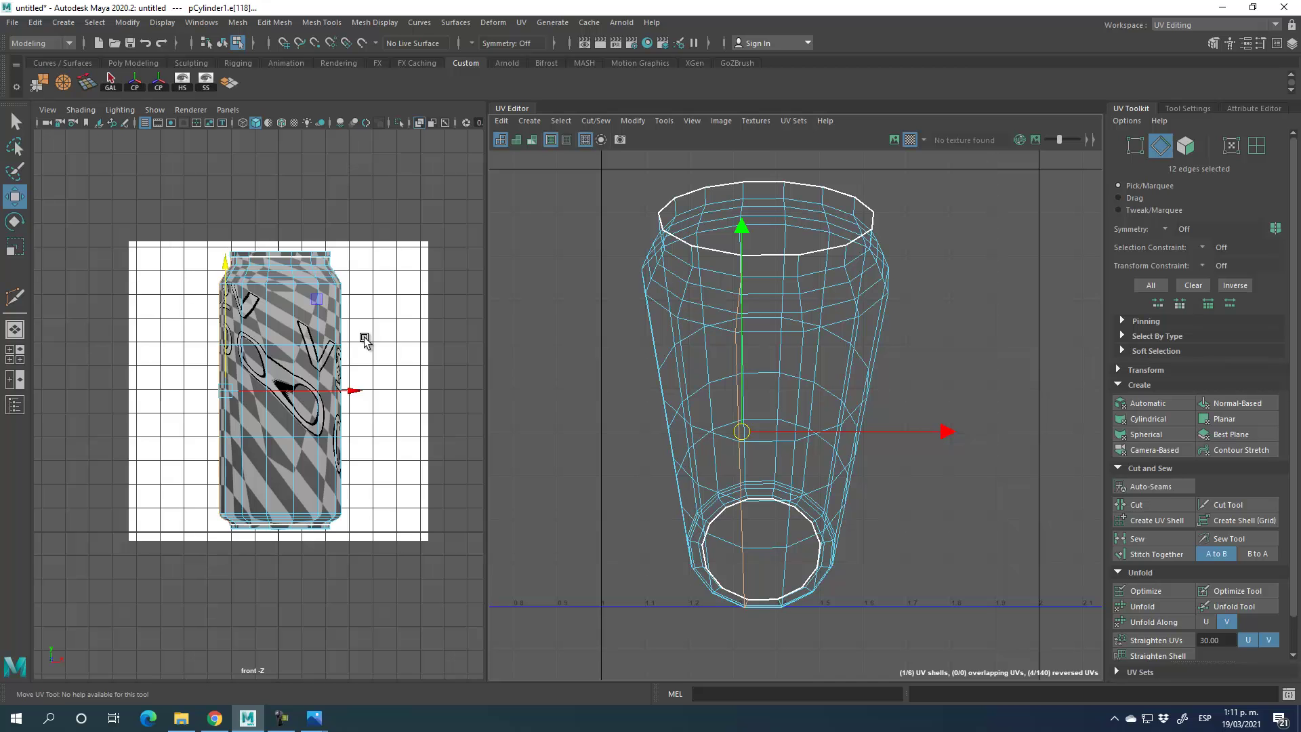
{"action": "key", "text": "space"}
{"action": "key", "text": "space"}
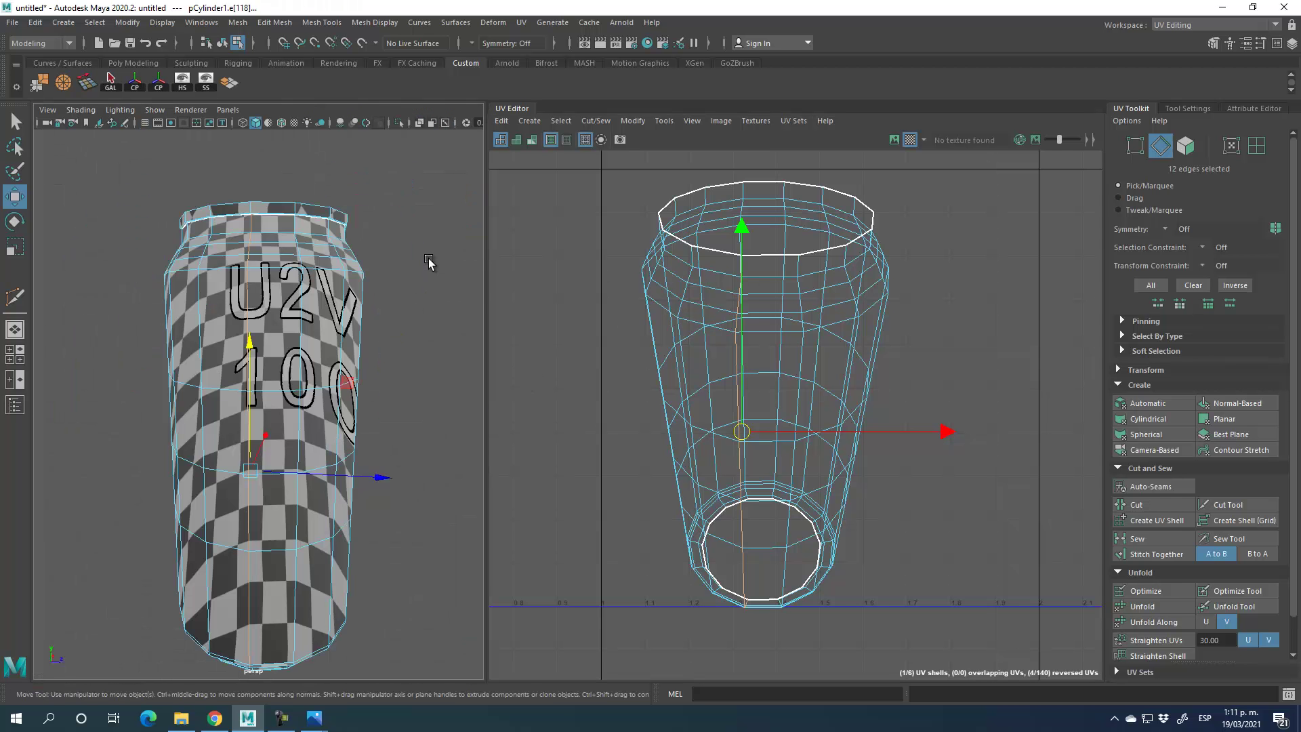
{"action": "left_click_drag", "start_coordinate": [387, 384], "coordinate": [355, 414], "text": "alt"}
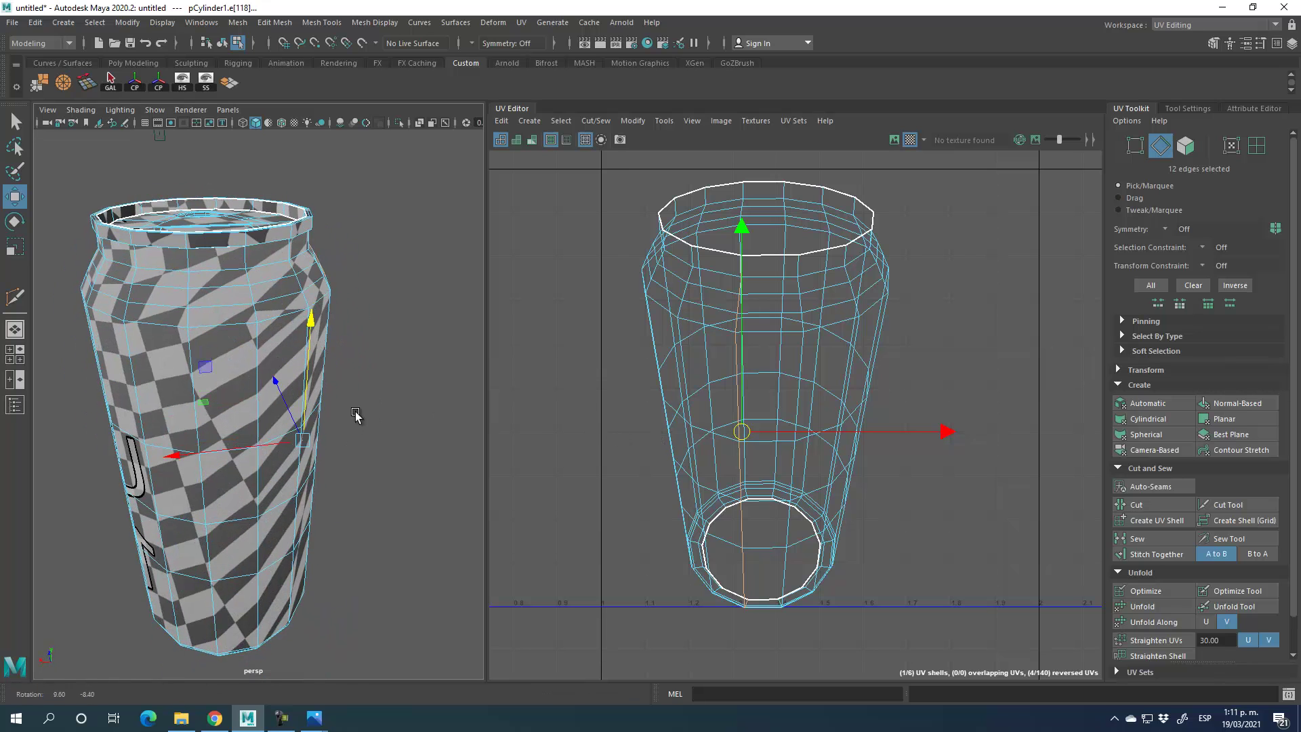
{"action": "double_click", "coordinate": [192, 352], "text": "shift"}
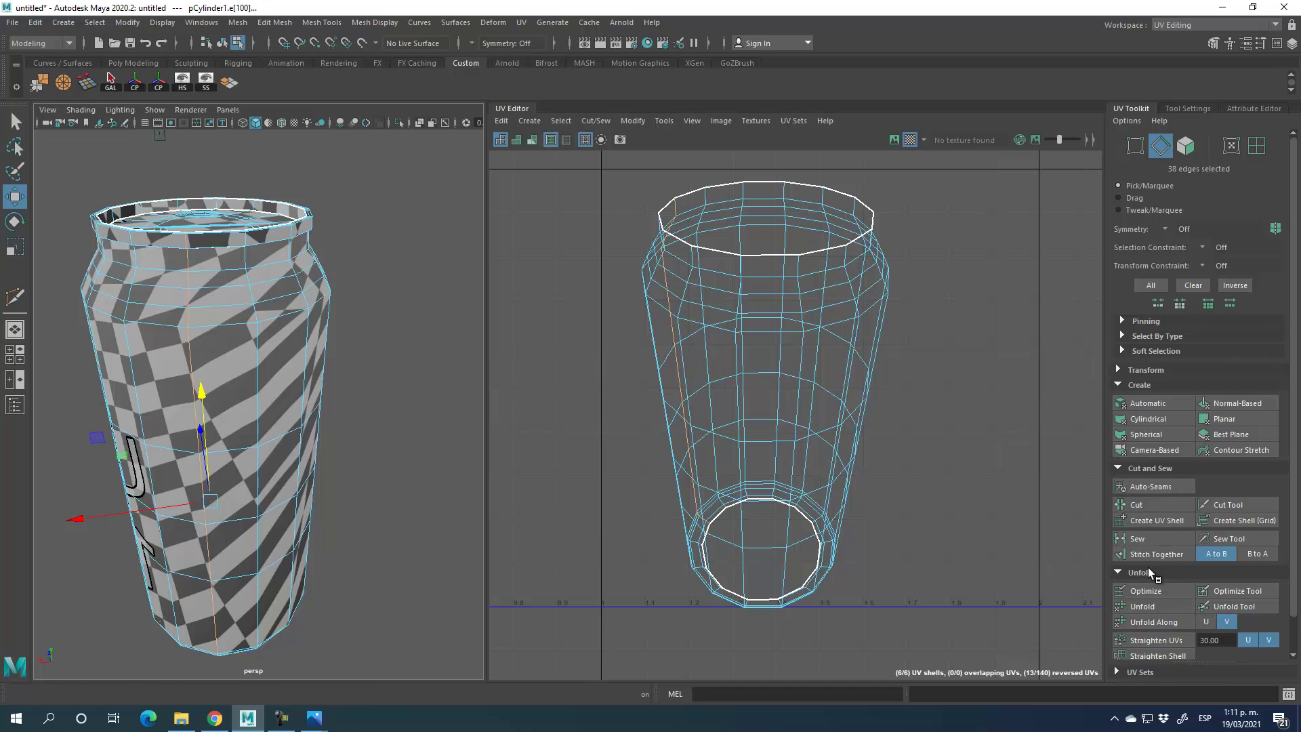
{"action": "left_click", "coordinate": [1147, 504]}
- Select the faces of the can body's UV shell and unfold them
{"action": "left_click", "coordinate": [1185, 145]}
{"action": "left_click_drag", "start_coordinate": [570, 251], "coordinate": [867, 535]}
{"action": "double_click", "coordinate": [775, 331]}
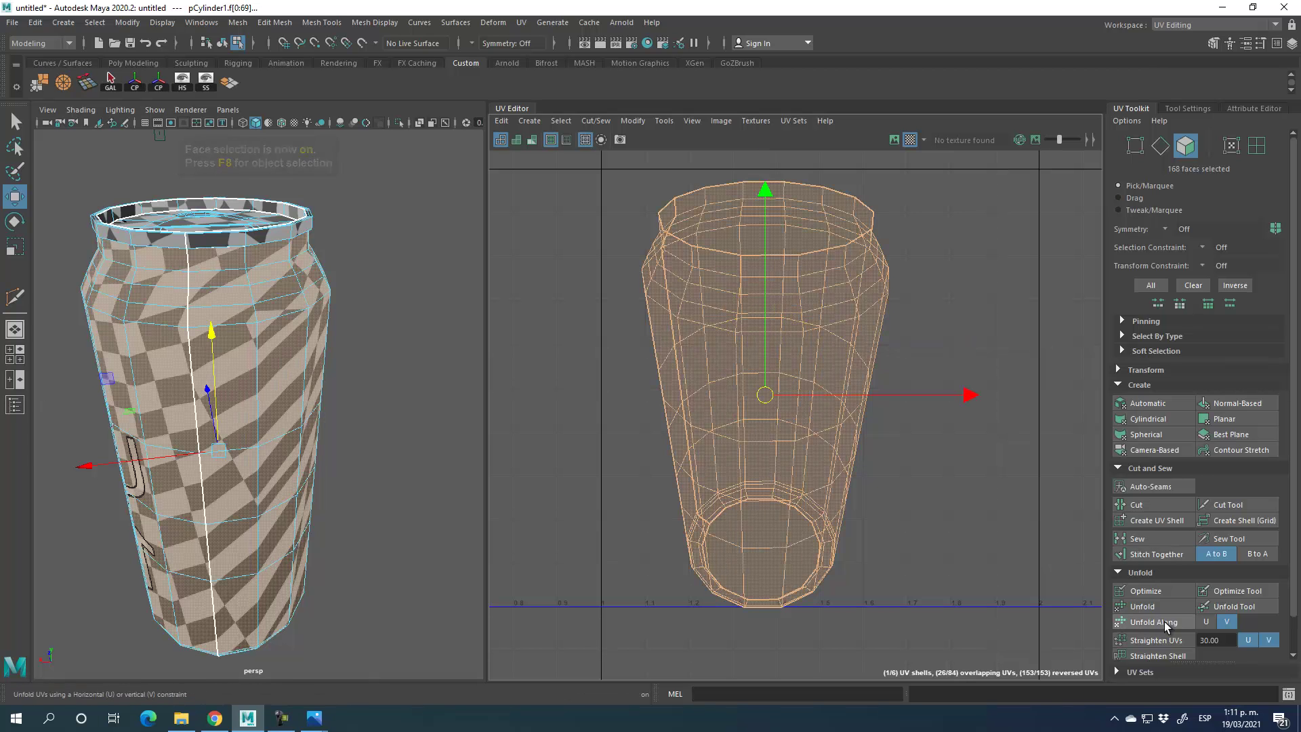
{"action": "left_click", "coordinate": [1142, 606]}
{"action": "left_click", "coordinate": [922, 246]}
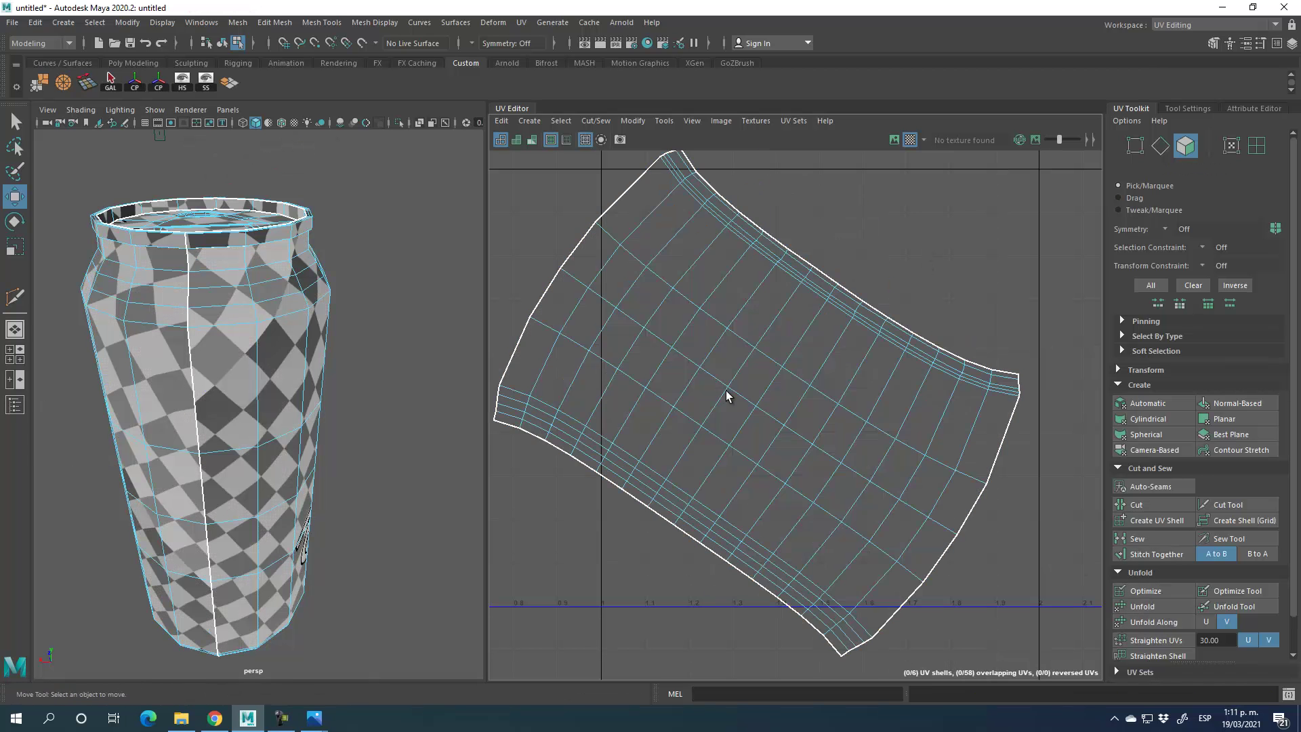
- Rotate the unfolded body UV shell so its long edges run roughly horizontal
{"action": "scroll", "coordinate": [726, 390], "scroll_direction": "down", "scroll_amount": 3}
{"action": "double_click", "coordinate": [716, 400]}
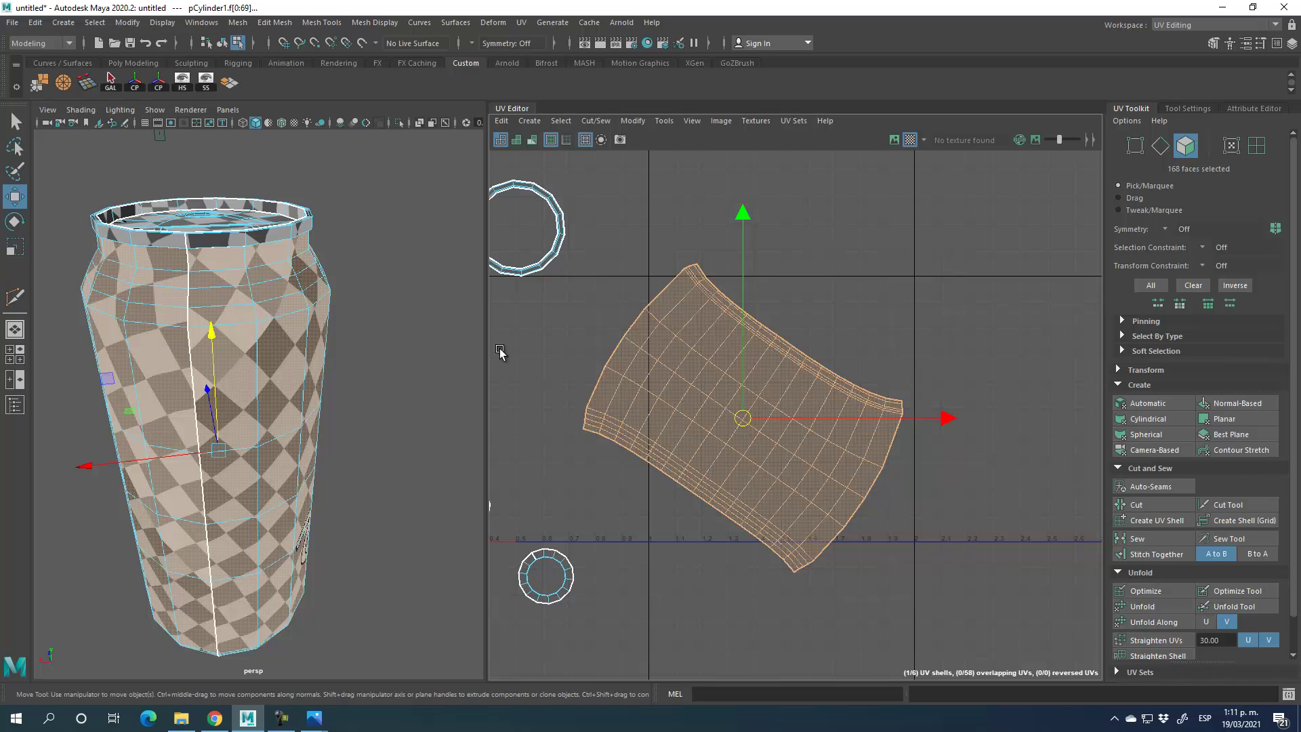
{"action": "key", "text": "e"}
{"action": "left_click_drag", "start_coordinate": [910, 537], "coordinate": [956, 416]}
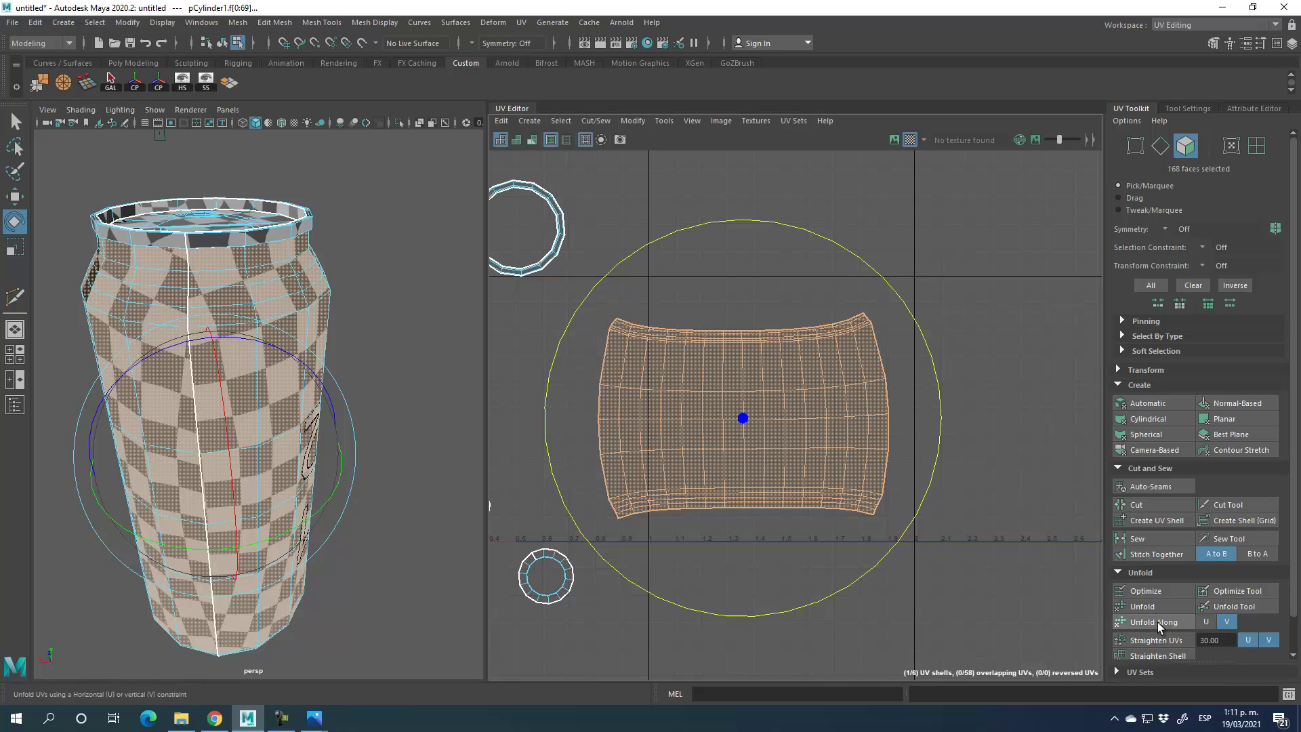
- Straighten the can body shell's UVs in both U and V with an angle of 30
{"action": "left_click", "coordinate": [1145, 644]}
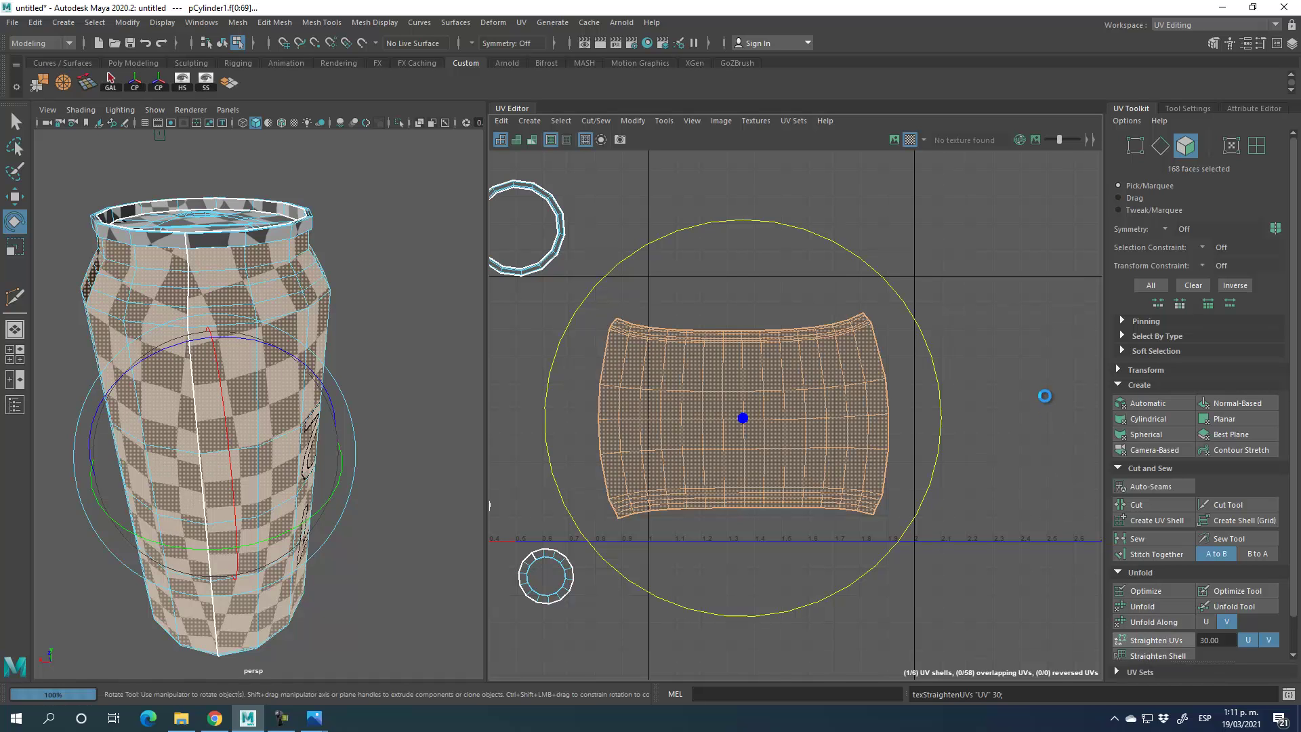
{"action": "left_click", "coordinate": [999, 329]}
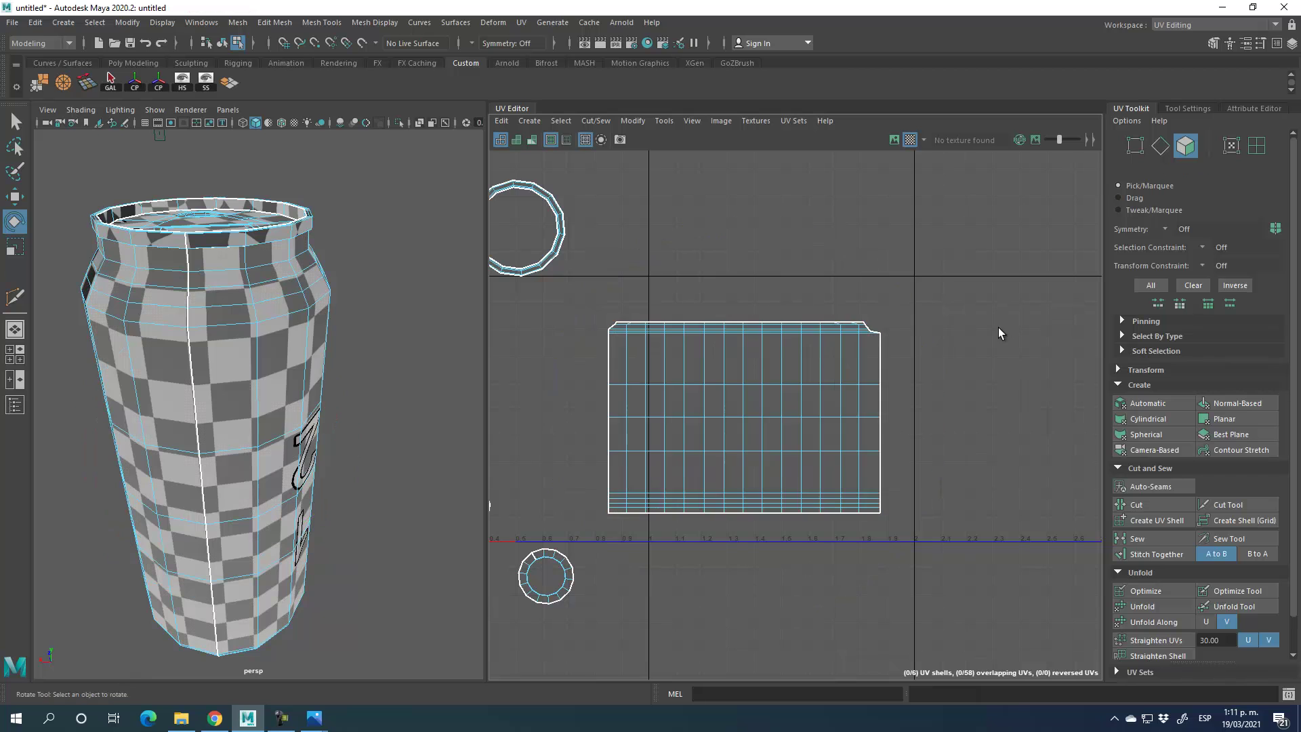
- Select the uneven strip of faces along the body shell's upper edge, the band near the can's base, and create a separate UV shell from it
{"action": "scroll", "coordinate": [872, 337], "scroll_direction": "up", "scroll_amount": 3}
{"action": "scroll", "coordinate": [877, 332], "scroll_direction": "up", "scroll_amount": 3}
{"action": "scroll", "coordinate": [843, 331], "scroll_direction": "down", "scroll_amount": 6}
{"action": "middle_click_drag", "start_coordinate": [584, 371], "coordinate": [766, 363], "text": "alt"}
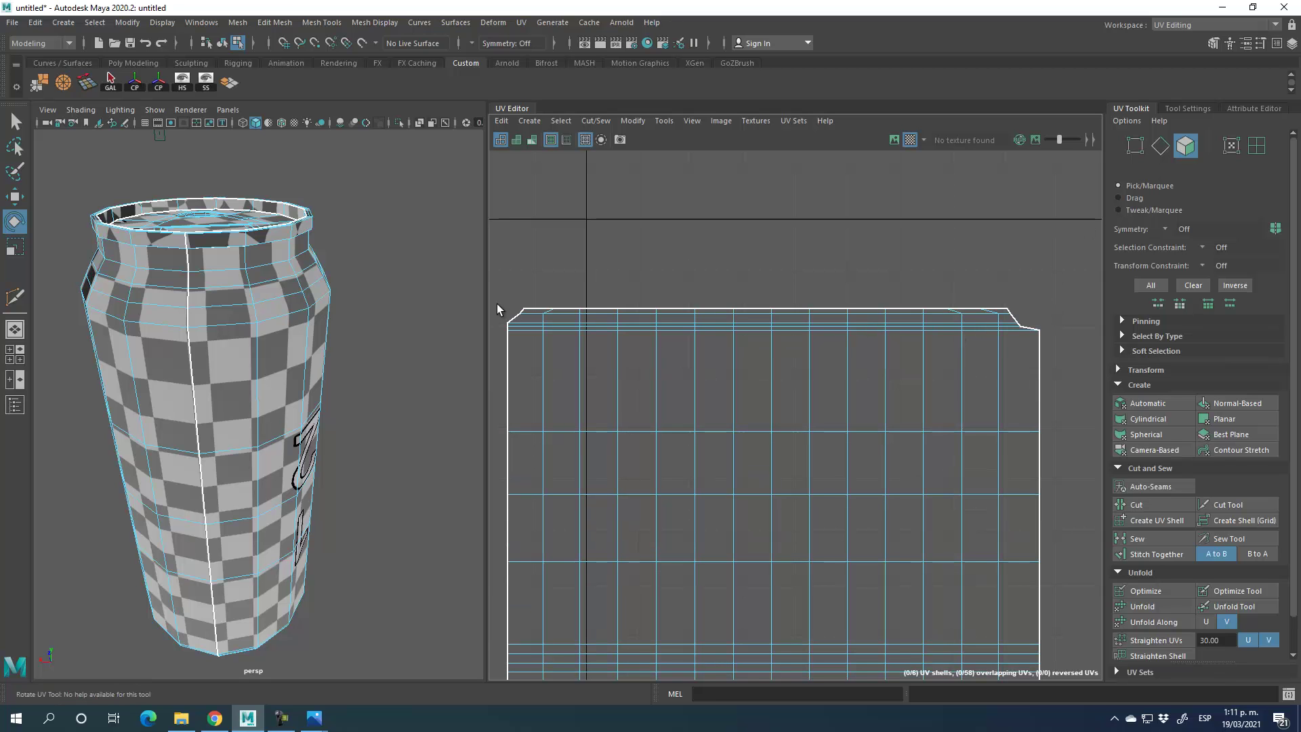
{"action": "left_click_drag", "start_coordinate": [515, 294], "coordinate": [1046, 326]}
{"action": "scroll", "coordinate": [290, 547], "scroll_direction": "down", "scroll_amount": 6}
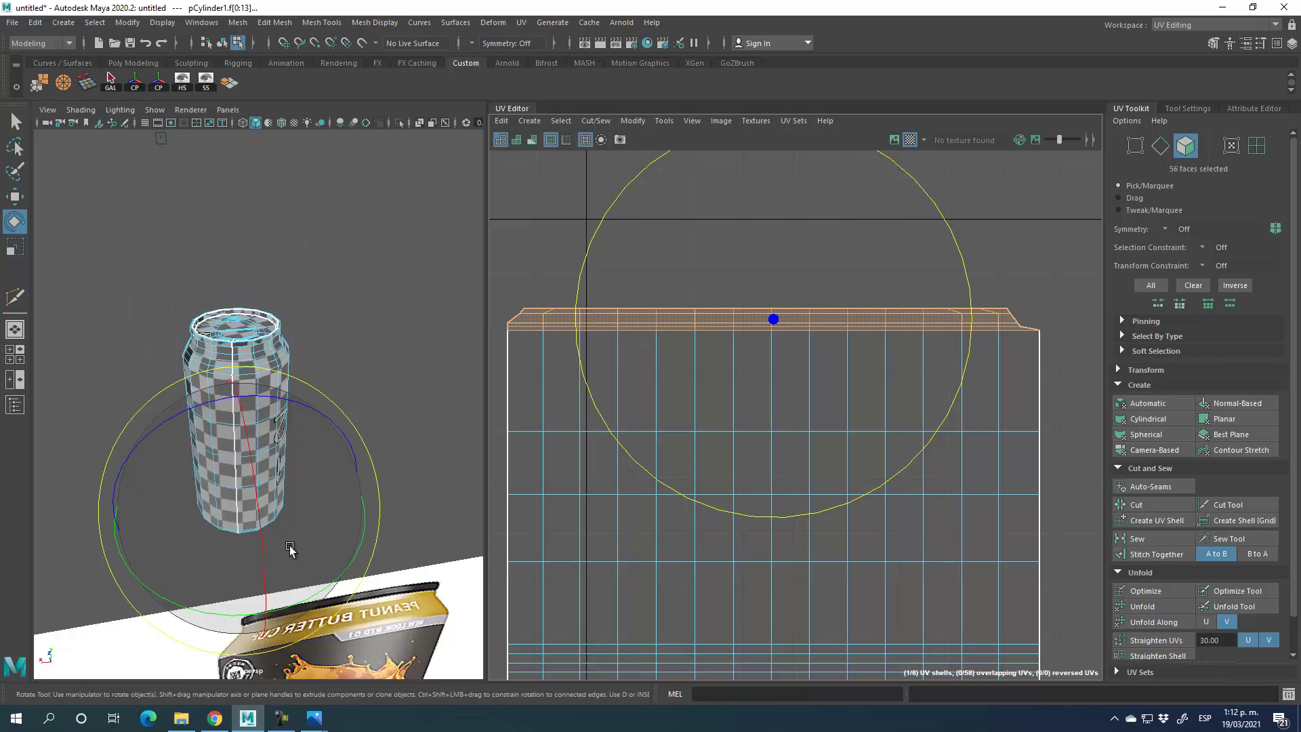
{"action": "left_click_drag", "start_coordinate": [230, 474], "coordinate": [317, 433], "text": "alt"}
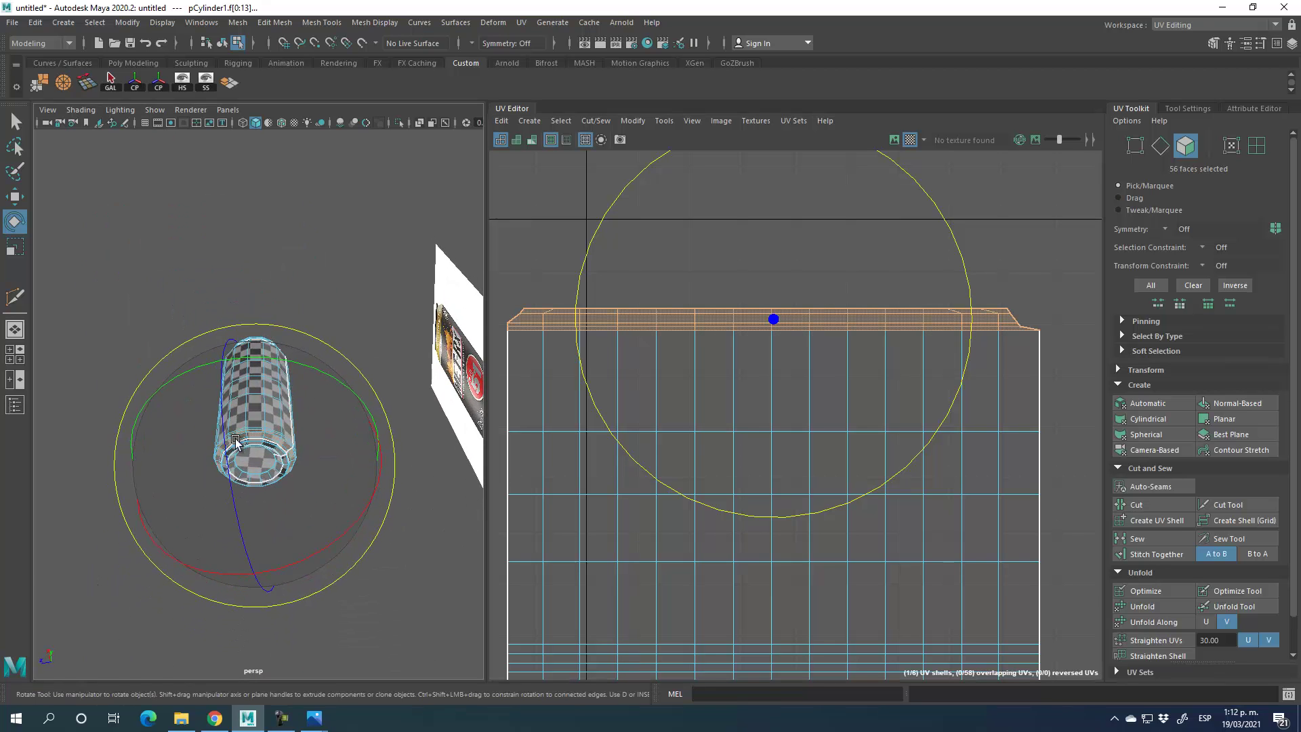
{"action": "right_click_drag", "start_coordinate": [316, 433], "coordinate": [313, 630], "text": "alt"}
{"action": "left_click_drag", "start_coordinate": [328, 551], "coordinate": [355, 400], "text": "alt"}
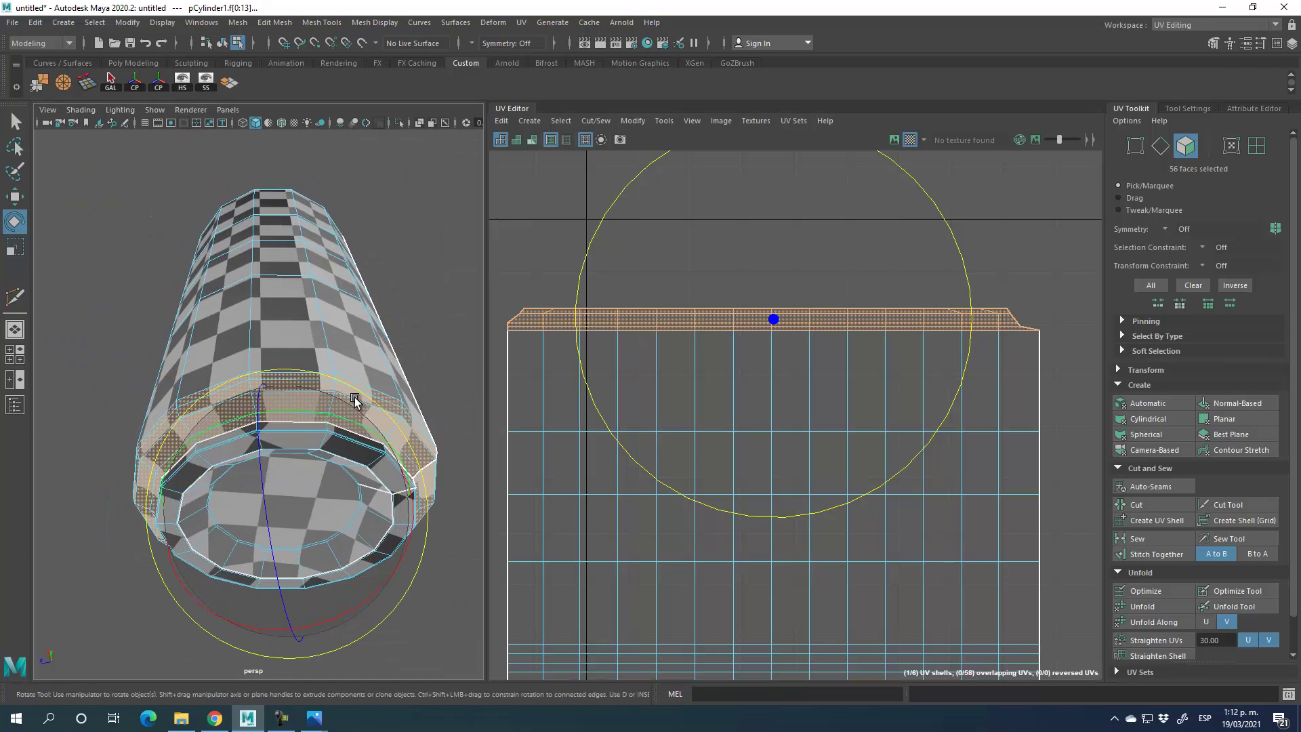
{"action": "left_click_drag", "start_coordinate": [494, 266], "coordinate": [1142, 331]}
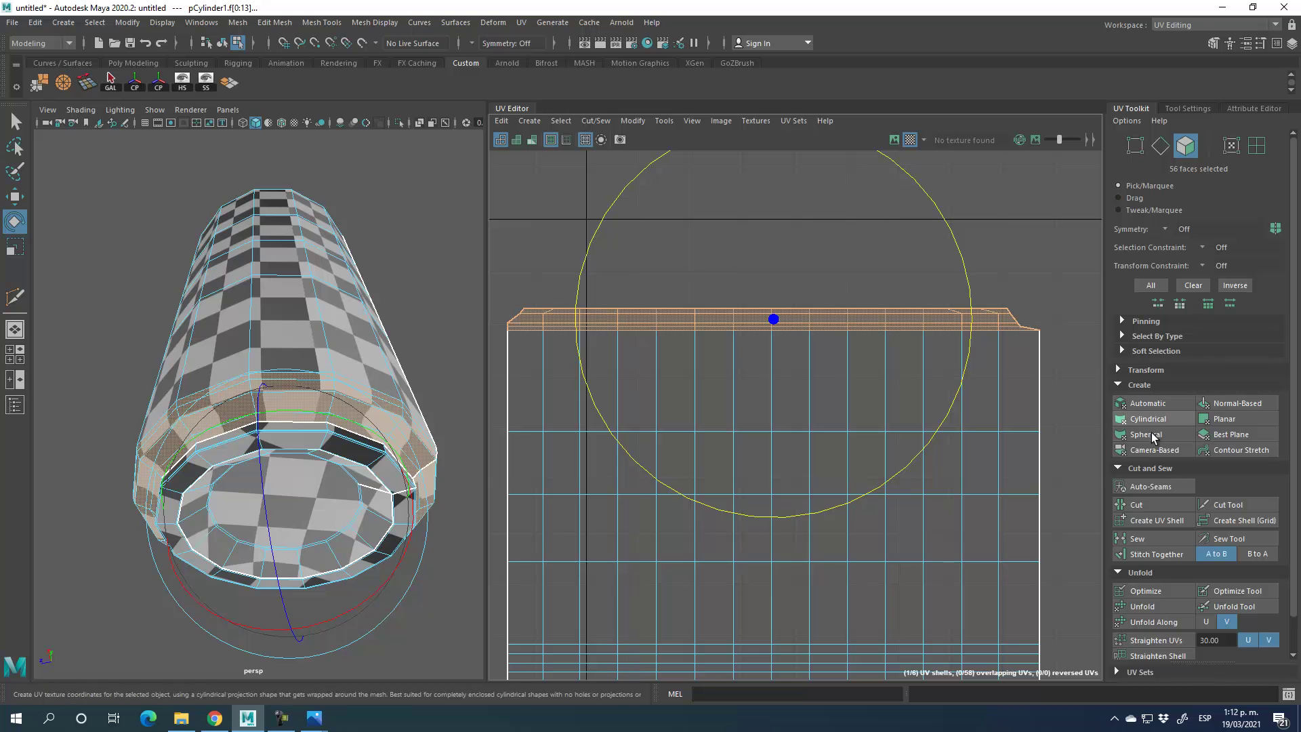
{"action": "left_click", "coordinate": [1150, 522]}
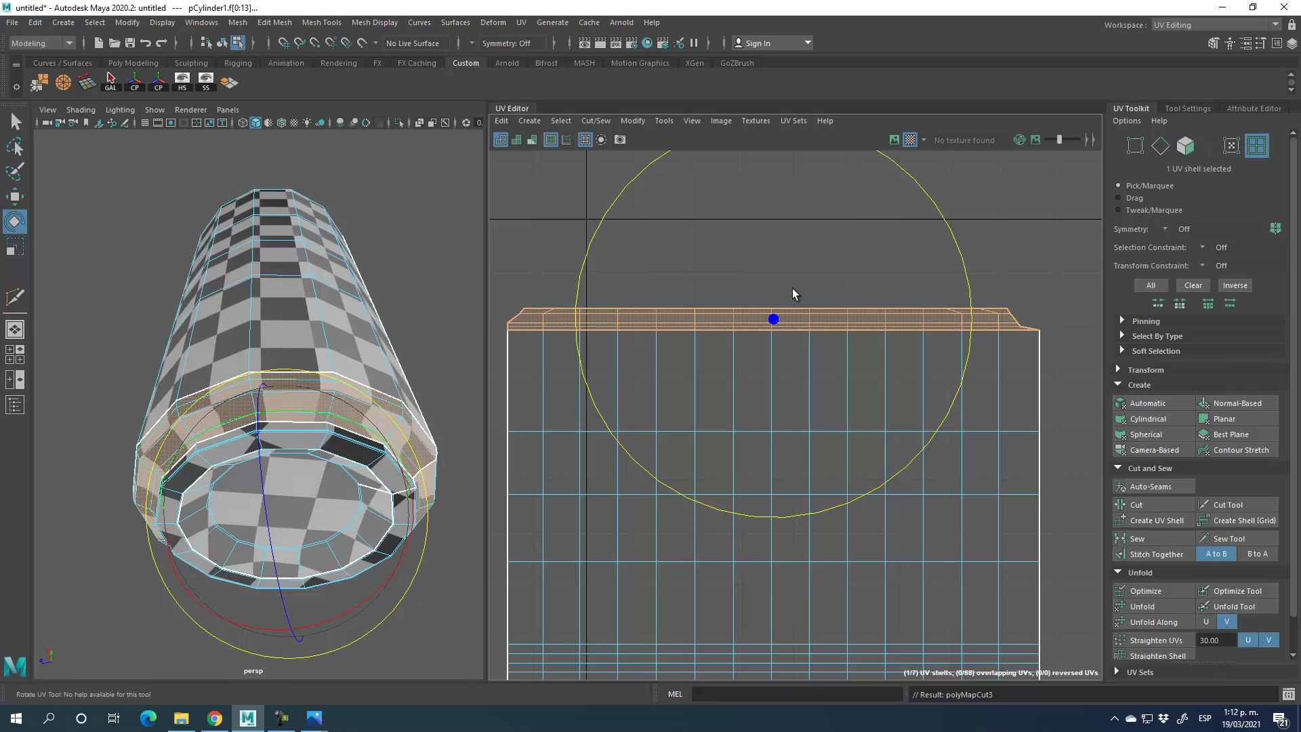
- Move the new base-band UV shell up, clear of the rectangular body shell
{"action": "left_click", "coordinate": [15, 197]}
{"action": "left_click_drag", "start_coordinate": [763, 335], "coordinate": [786, 218]}
{"action": "scroll", "coordinate": [787, 291], "scroll_direction": "down", "scroll_amount": 3}
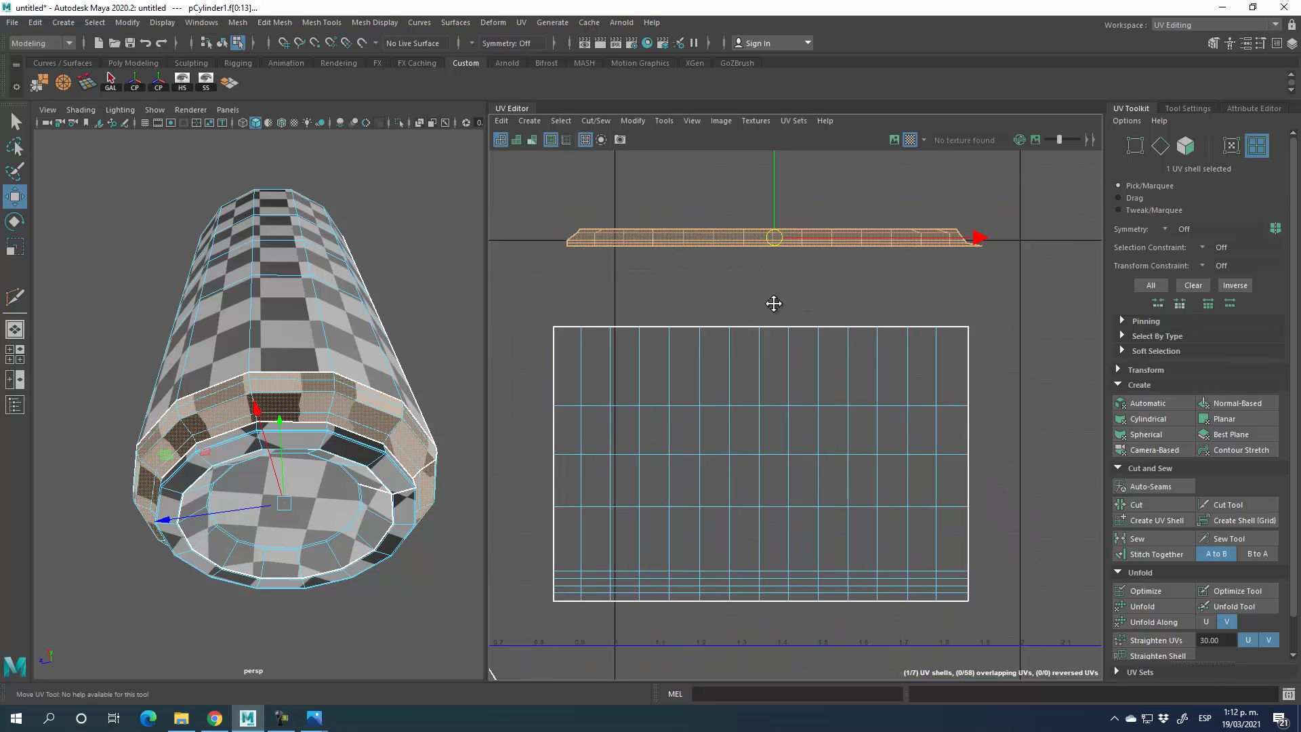
{"action": "middle_click_drag", "start_coordinate": [773, 304], "coordinate": [762, 315], "text": "alt"}
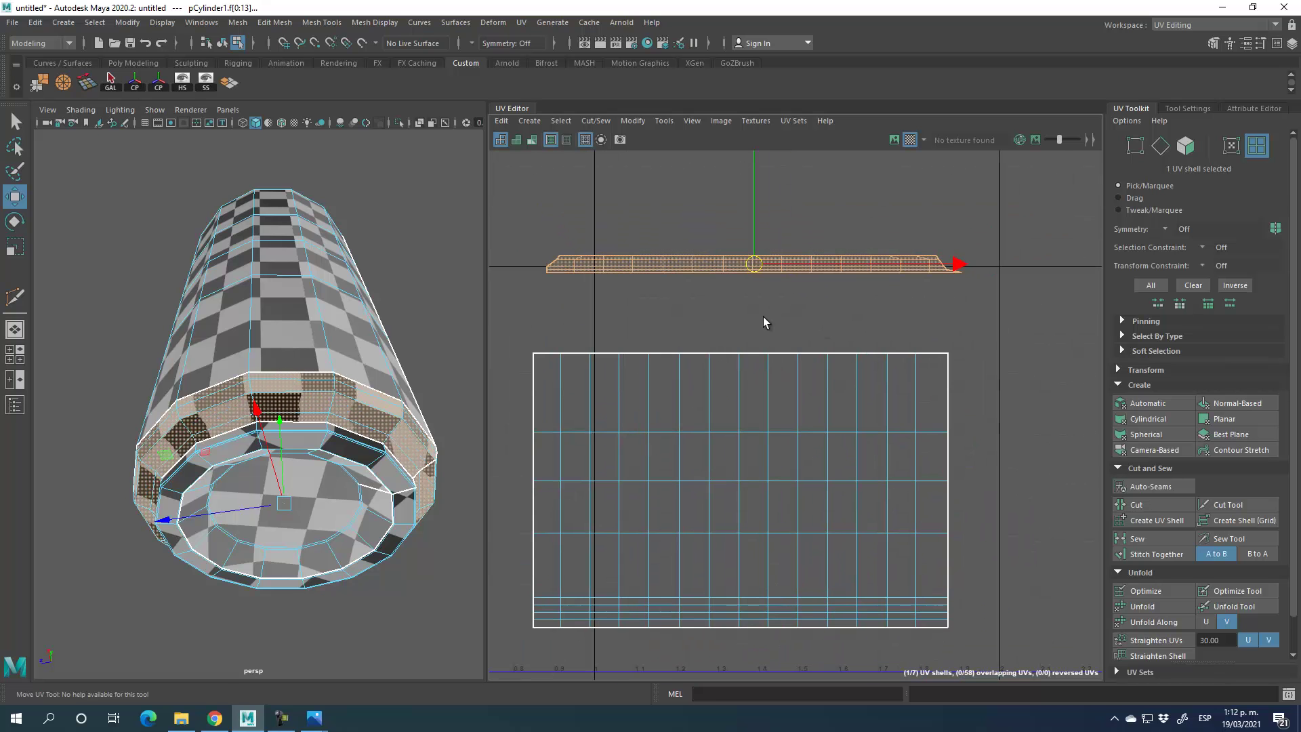
- Try to unfold the base-band shell and straighten its UVs in U and V with an angle of 30
{"action": "left_click", "coordinate": [1149, 612]}
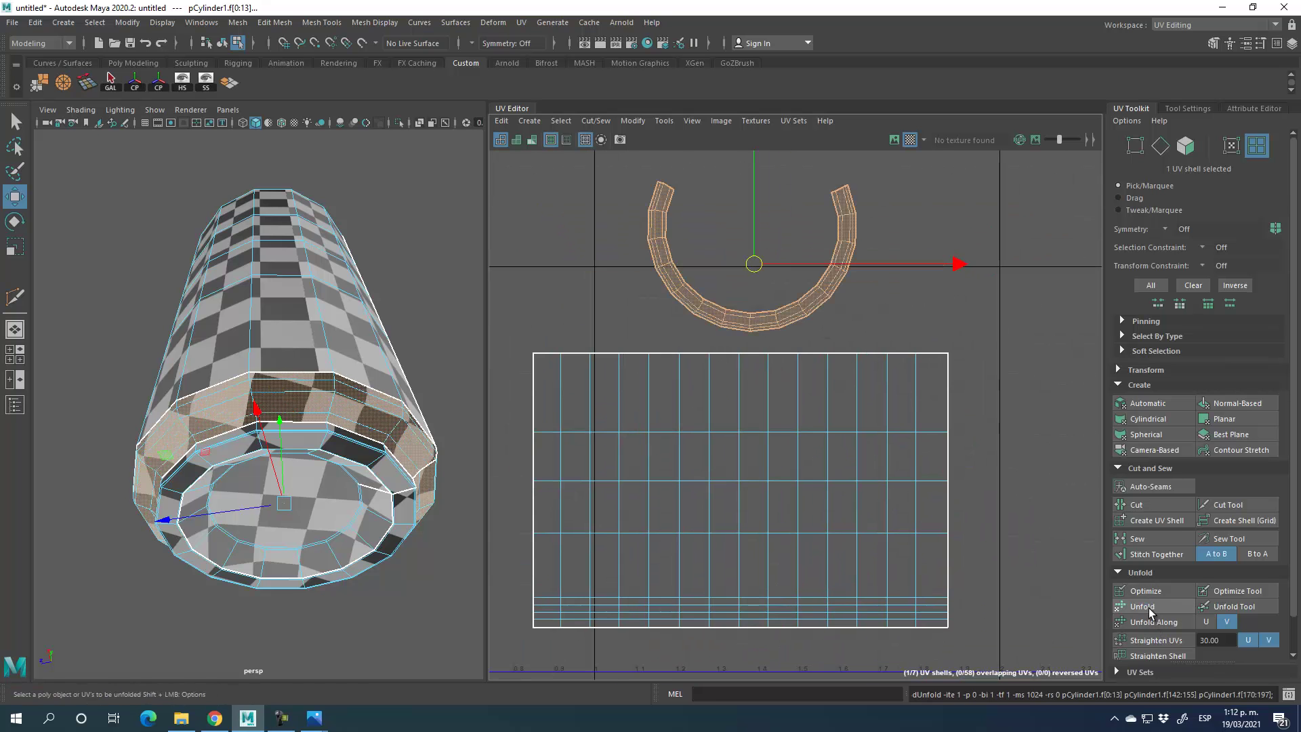
{"action": "left_click", "coordinate": [1153, 642]}
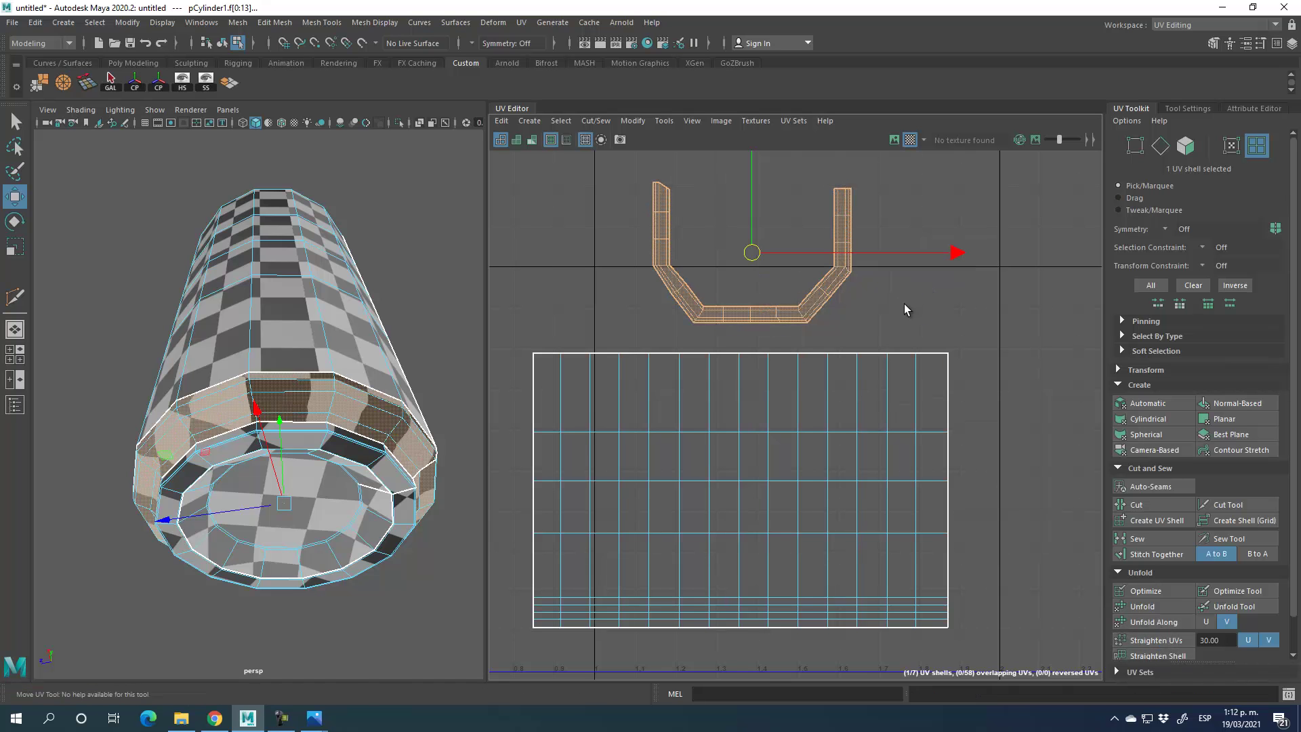
{"action": "left_click", "coordinate": [904, 304]}
- Select the straightened base-band shell again and unfold it once more
{"action": "left_click_drag", "start_coordinate": [621, 173], "coordinate": [936, 348]}
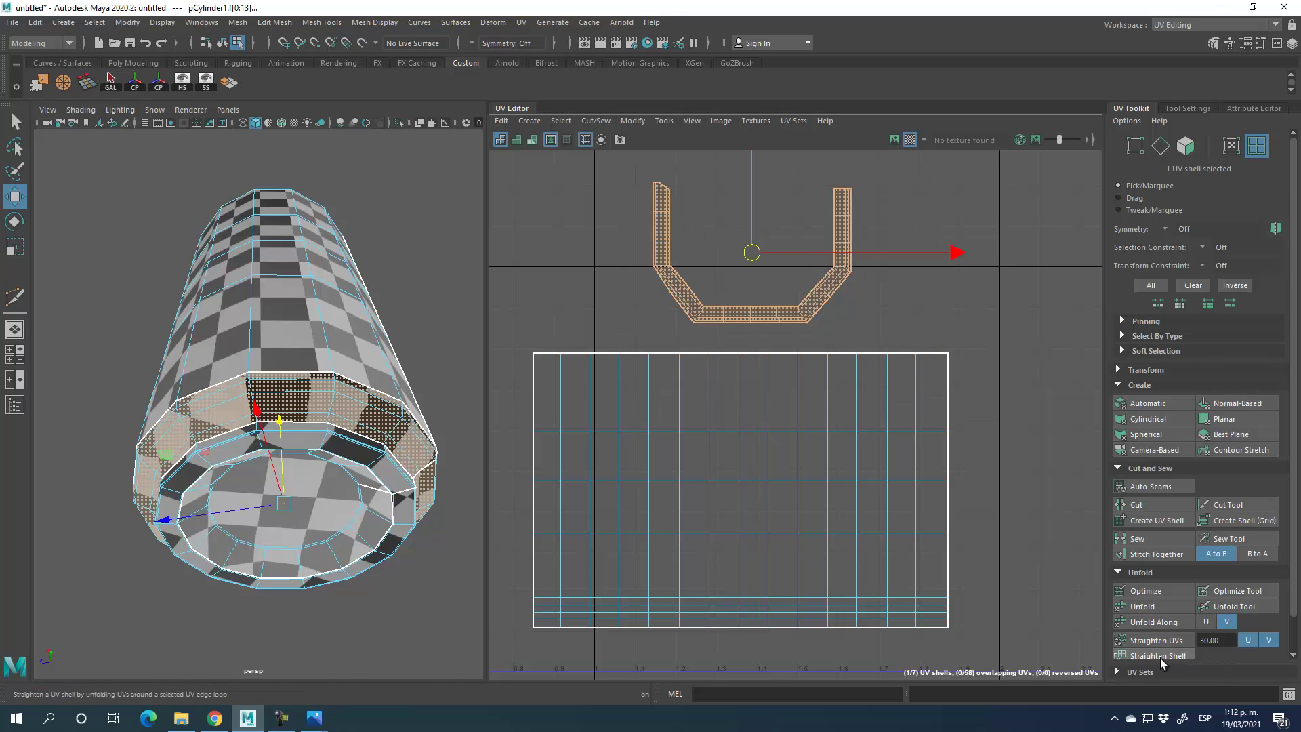
{"action": "left_click", "coordinate": [1150, 607]}
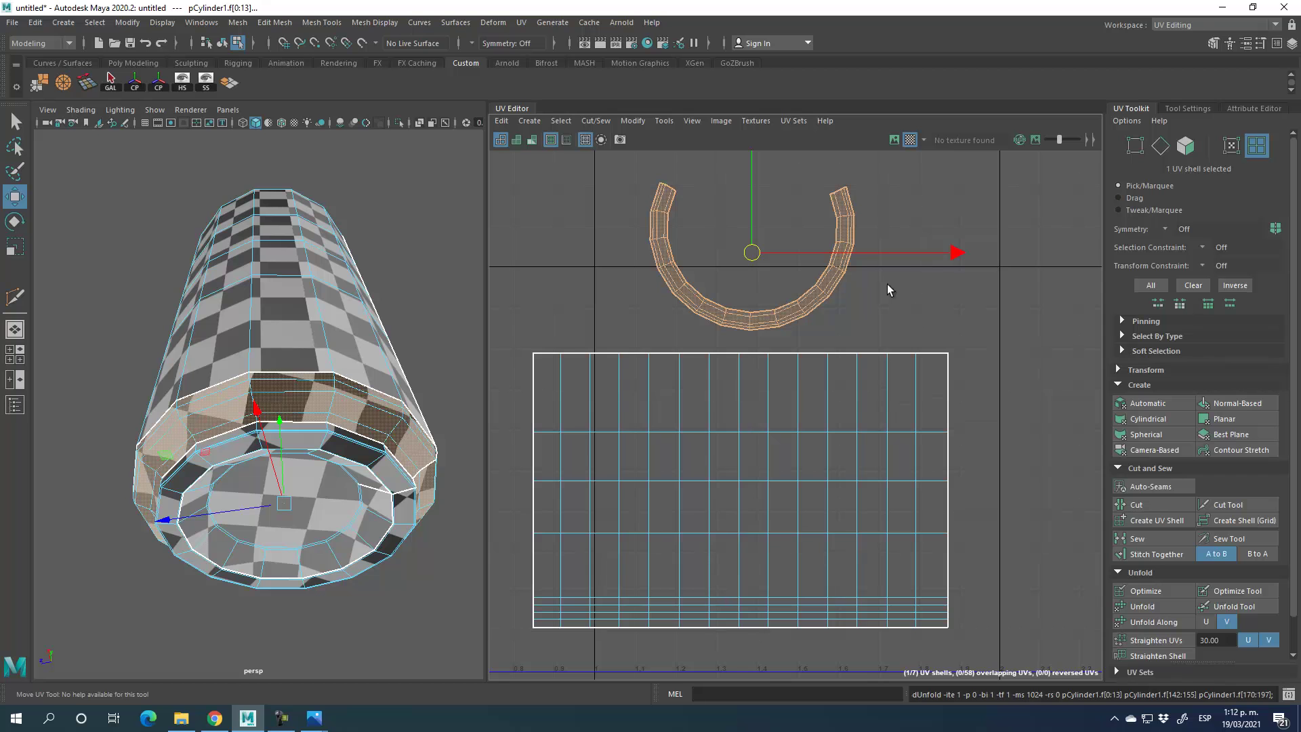
{"action": "left_click", "coordinate": [887, 283]}
- Try a planar projection on the base-band shell and place the projected shell well away from the other shells
{"action": "scroll", "coordinate": [712, 261], "scroll_direction": "down", "scroll_amount": 2}
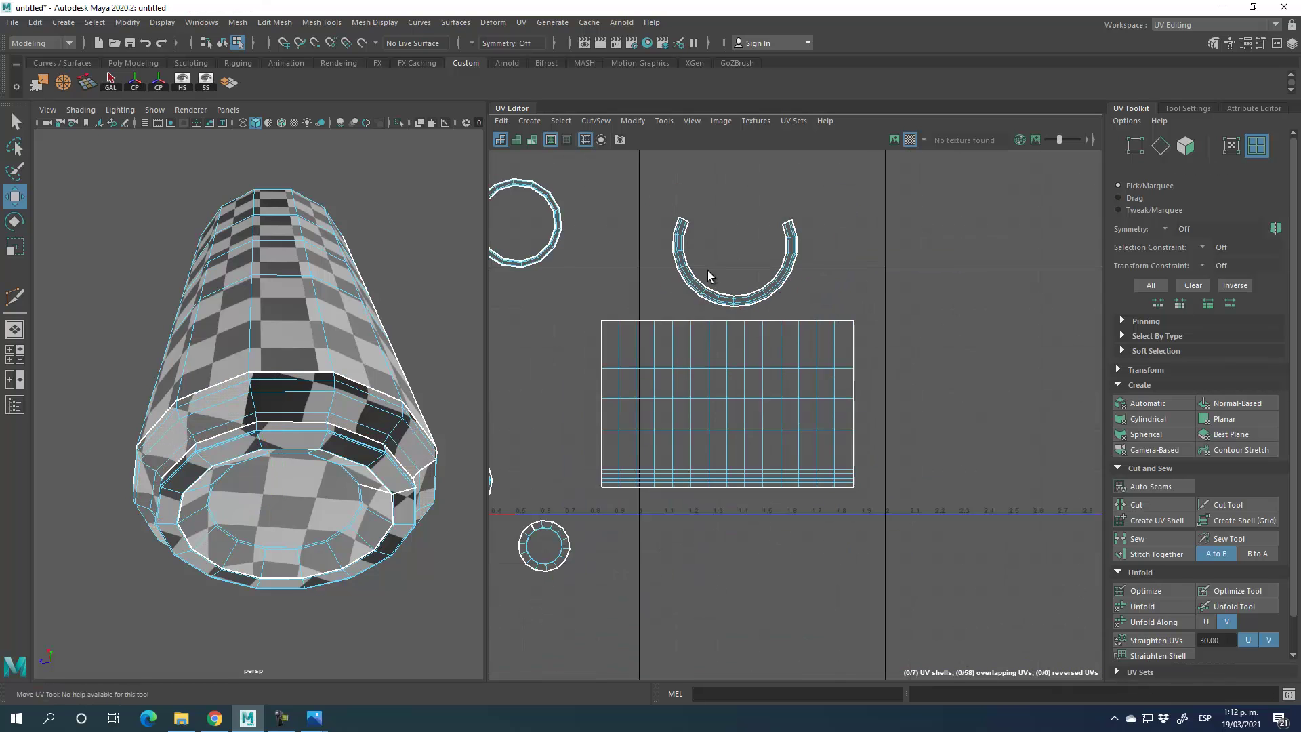
{"action": "scroll", "coordinate": [708, 268], "scroll_direction": "down", "scroll_amount": 1}
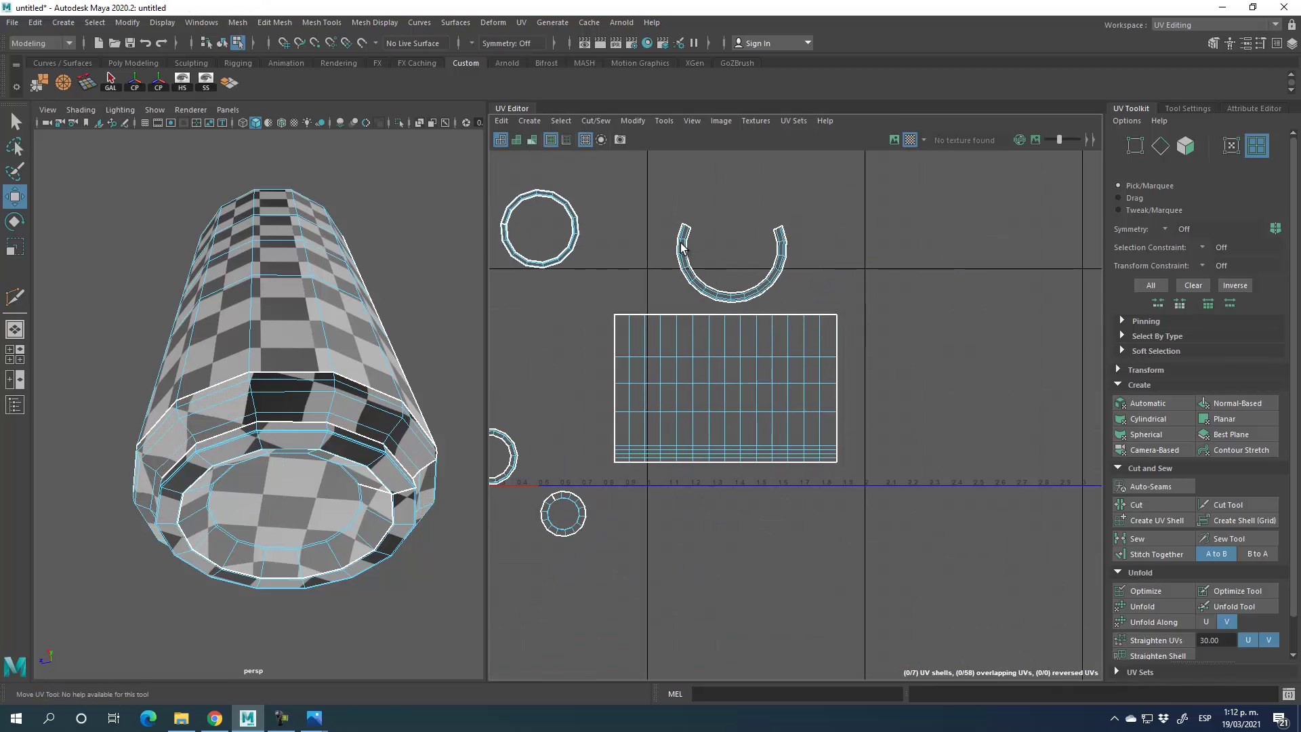
{"action": "middle_click_drag", "start_coordinate": [812, 281], "coordinate": [799, 354], "text": "alt"}
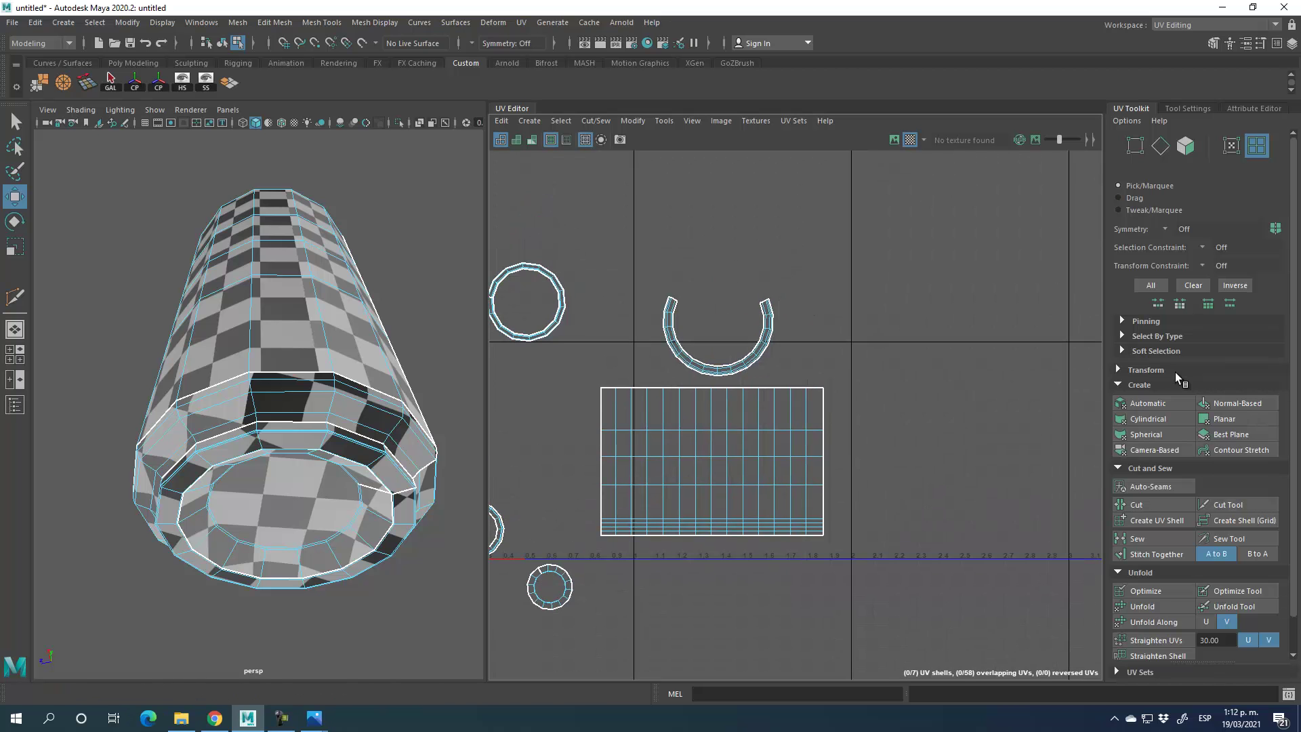
{"action": "left_click_drag", "start_coordinate": [642, 278], "coordinate": [836, 382]}
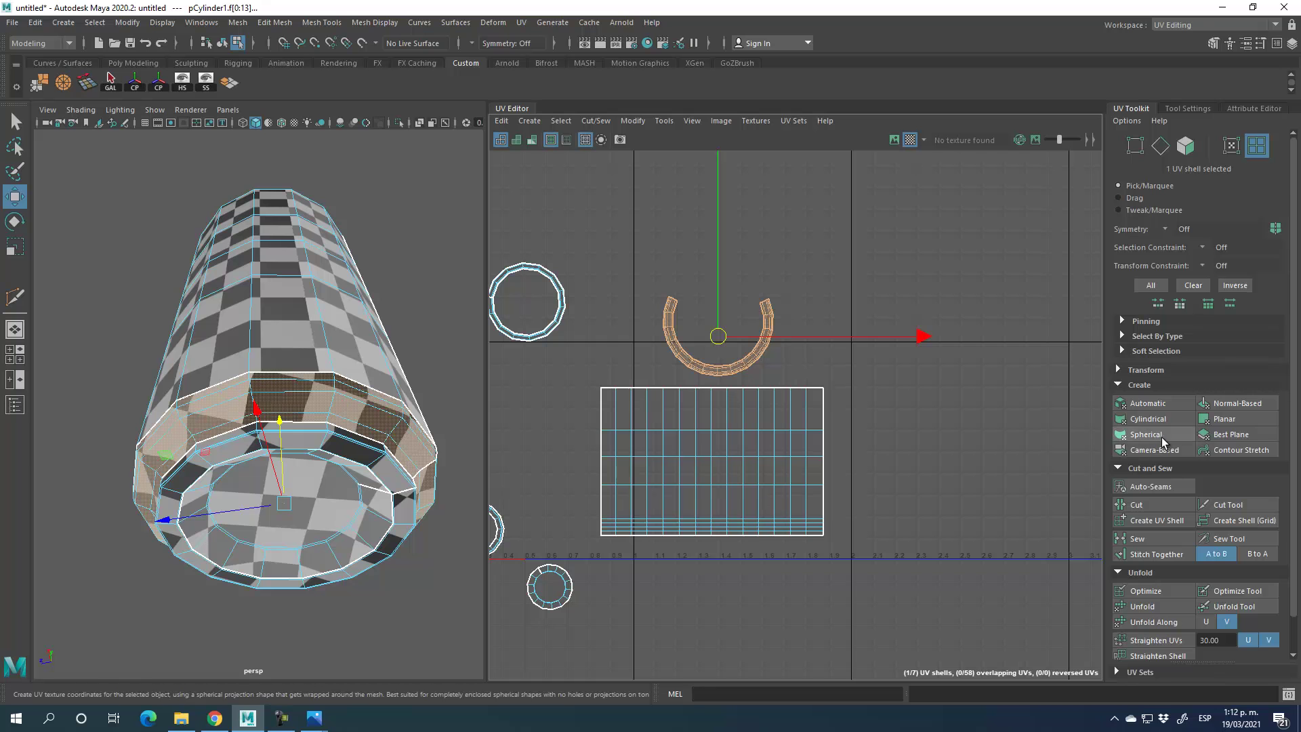
{"action": "left_click", "coordinate": [1239, 417]}
{"action": "scroll", "coordinate": [542, 450], "scroll_direction": "down", "scroll_amount": 4}
{"action": "scroll", "coordinate": [938, 453], "scroll_direction": "down", "scroll_amount": 3}
{"action": "middle_click_drag", "start_coordinate": [930, 470], "coordinate": [963, 444], "text": "alt"}
{"action": "left_click_drag", "start_coordinate": [696, 428], "coordinate": [922, 367]}
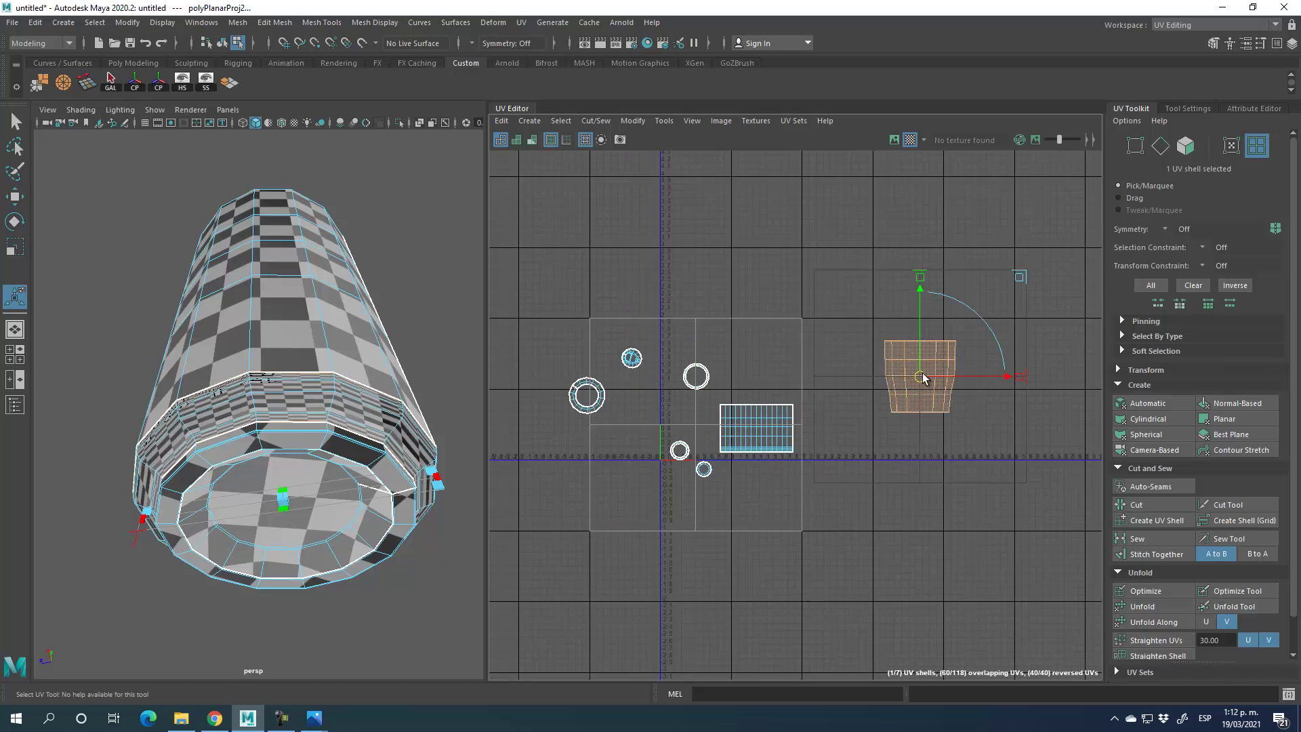
{"action": "scroll", "coordinate": [800, 415], "scroll_direction": "up", "scroll_amount": 4}
{"action": "scroll", "coordinate": [800, 415], "scroll_direction": "up", "scroll_amount": 2}
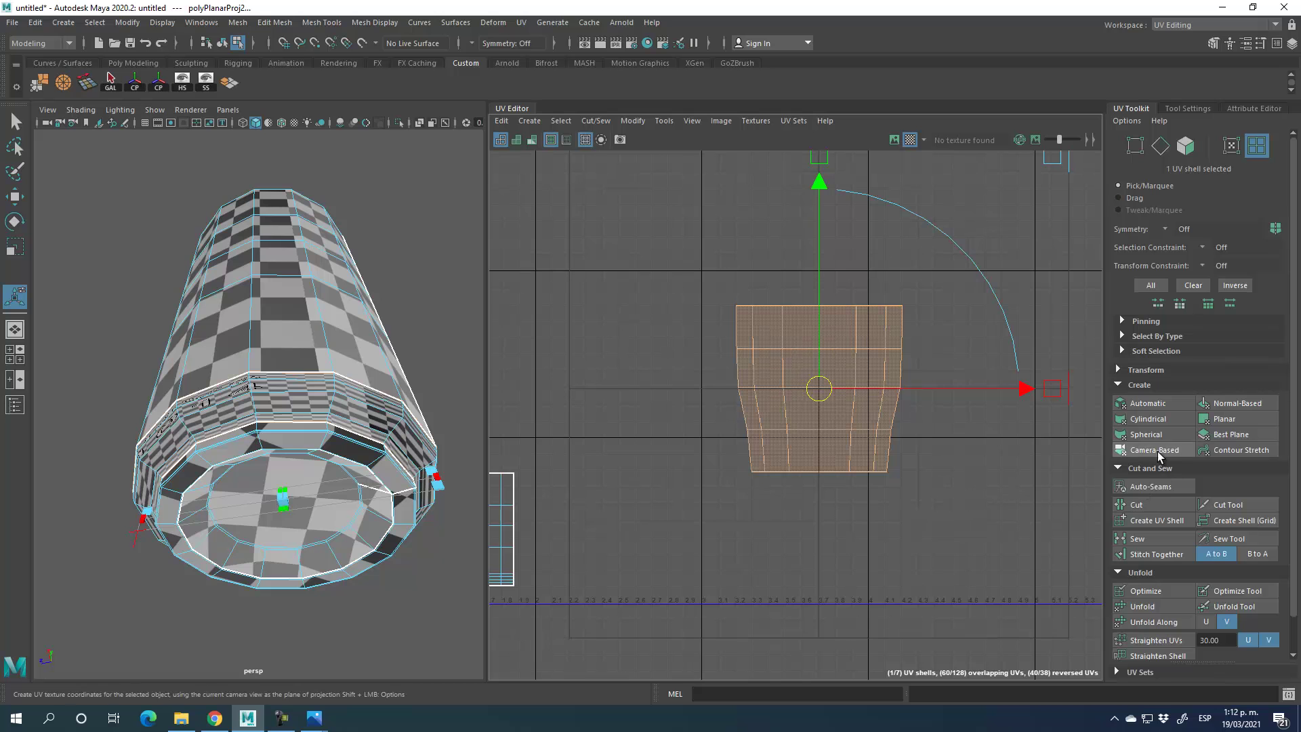
- Reproject the base band with a camera-based projection looking straight at the can's underside, and move the ring-shaped shell clear of the other shells
{"action": "left_click_drag", "start_coordinate": [429, 360], "coordinate": [412, 329], "text": "alt"}
{"action": "left_click", "coordinate": [1160, 448]}
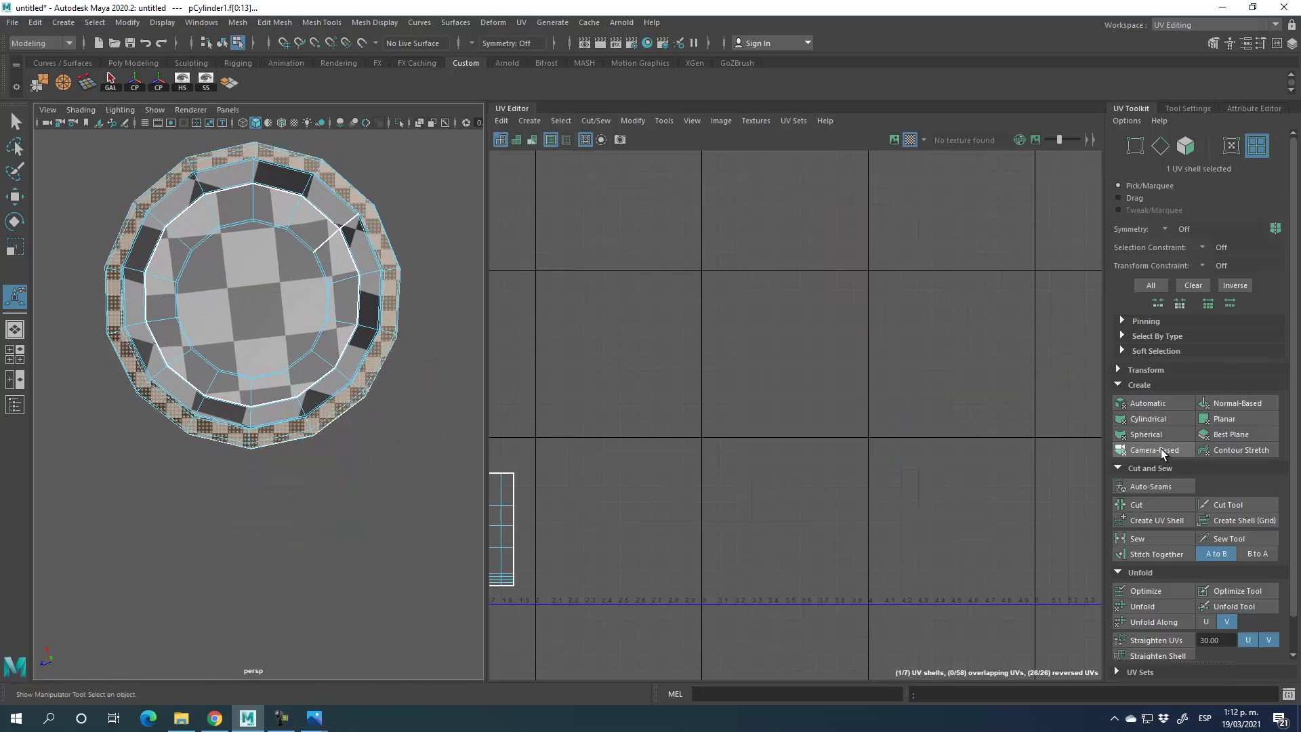
{"action": "scroll", "coordinate": [672, 489], "scroll_direction": "down", "scroll_amount": 2}
{"action": "middle_click_drag", "start_coordinate": [672, 489], "coordinate": [867, 442], "text": "alt"}
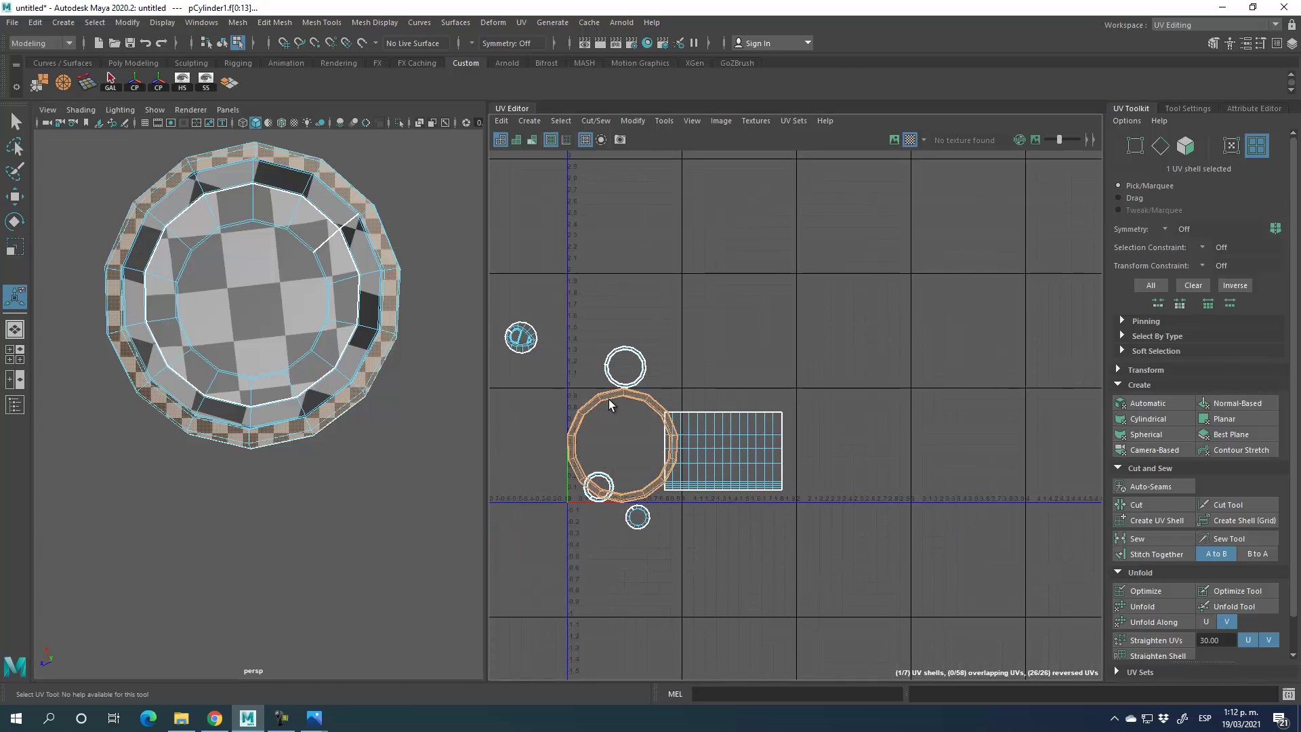
{"action": "key", "text": "w"}
{"action": "left_click_drag", "start_coordinate": [619, 445], "coordinate": [908, 363]}
{"action": "middle_click_drag", "start_coordinate": [906, 417], "coordinate": [832, 453], "text": "alt"}
- Unfold the camera-projected ring shell of the base band
{"action": "scroll", "coordinate": [854, 413], "scroll_direction": "up", "scroll_amount": 4}
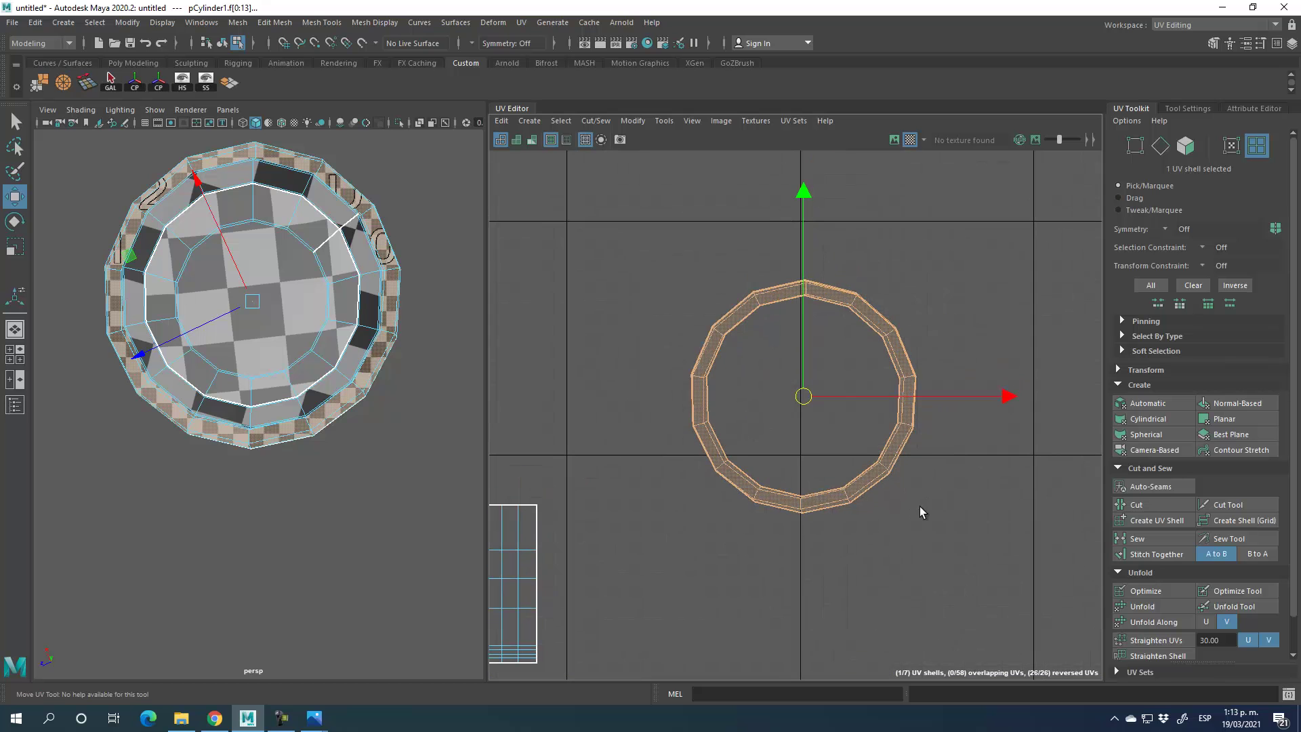
{"action": "left_click", "coordinate": [1142, 606]}
{"action": "left_click", "coordinate": [709, 505]}
- Select all the can's UV shells and lay them out automatically within the 0–1 UV tile
{"action": "scroll", "coordinate": [708, 505], "scroll_direction": "down", "scroll_amount": 2}
{"action": "scroll", "coordinate": [657, 527], "scroll_direction": "down", "scroll_amount": 2}
{"action": "middle_click_drag", "start_coordinate": [657, 527], "coordinate": [794, 507], "text": "alt"}
{"action": "middle_click_drag", "start_coordinate": [669, 406], "coordinate": [721, 387], "text": "alt"}
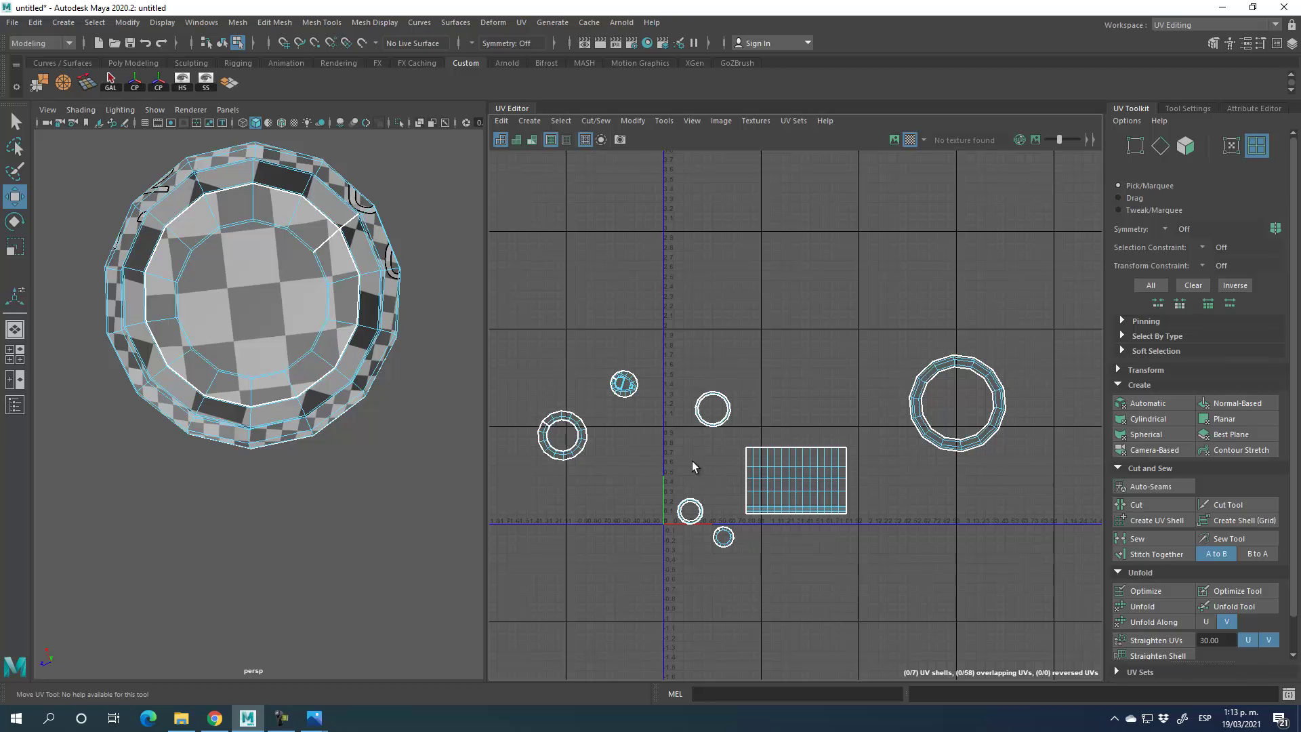
{"action": "left_click_drag", "start_coordinate": [515, 295], "coordinate": [1063, 589]}
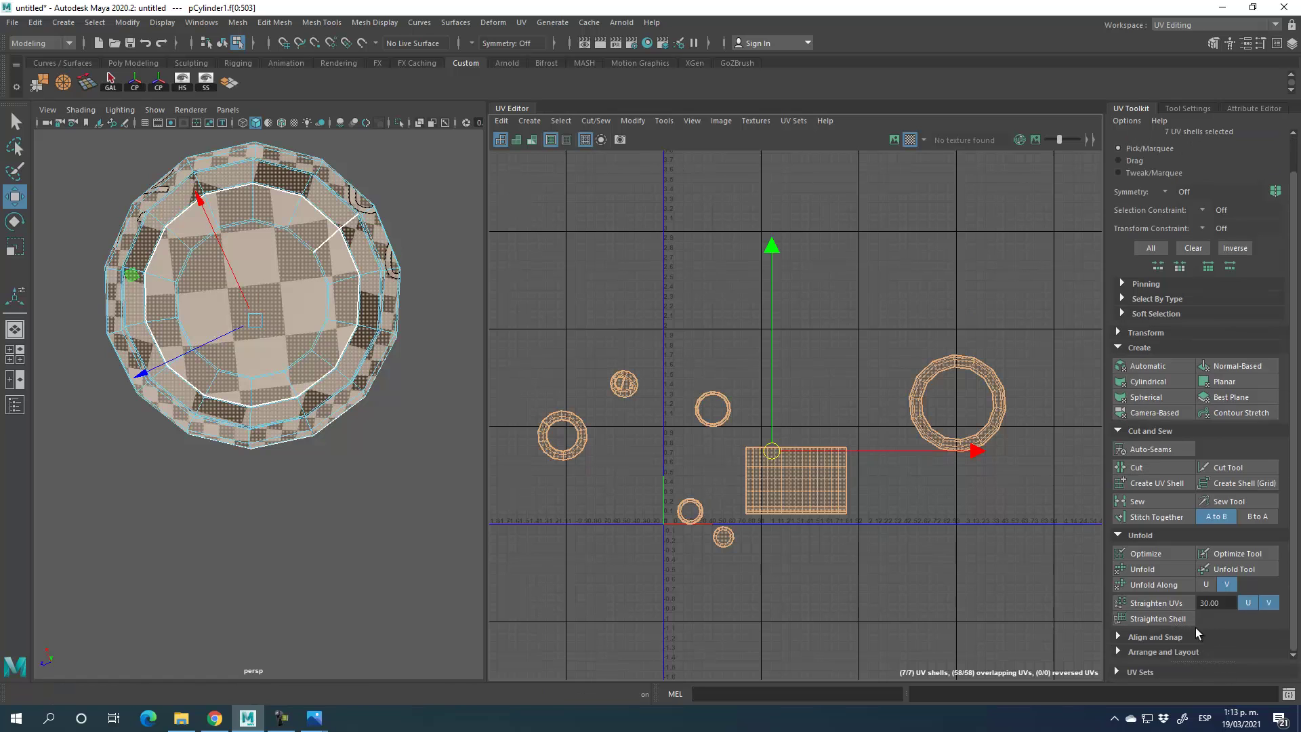
{"action": "left_click", "coordinate": [1130, 653]}
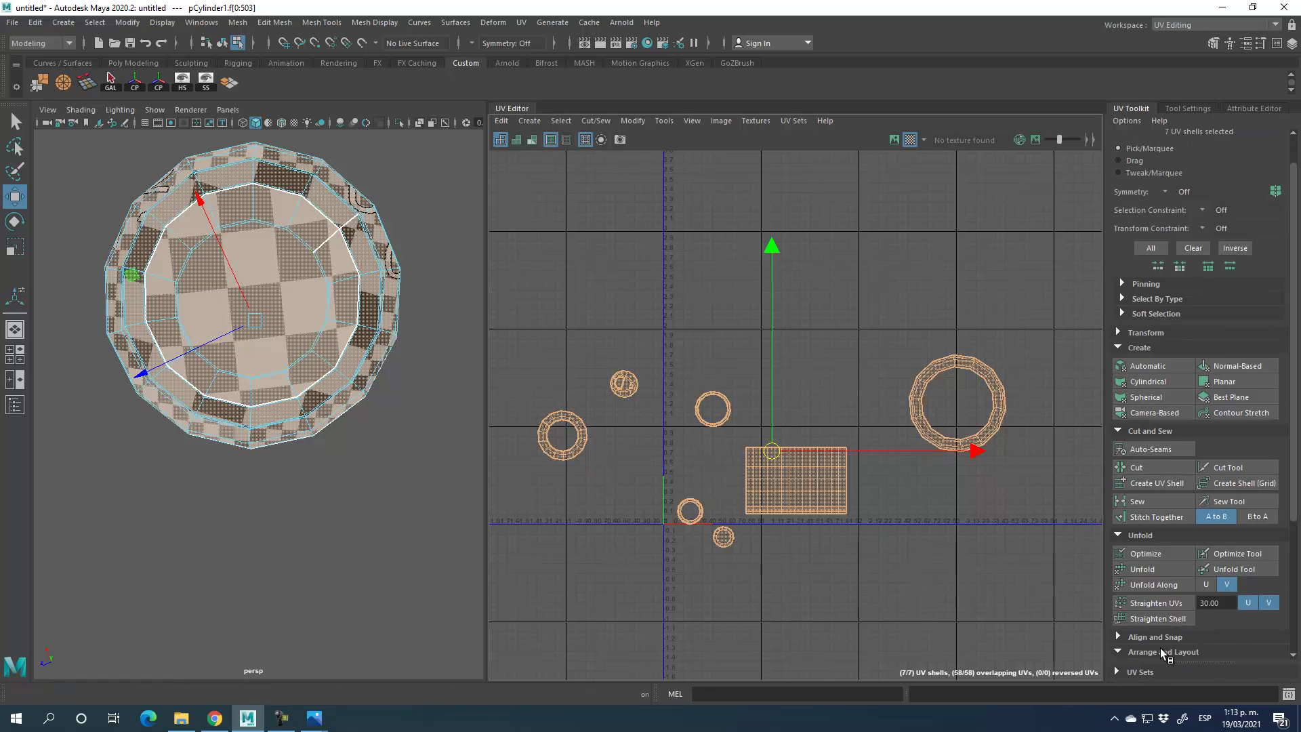
{"action": "scroll", "coordinate": [1159, 647], "scroll_direction": "down", "scroll_amount": 5}
{"action": "left_click", "coordinate": [1143, 633]}
{"action": "key", "text": "f"}
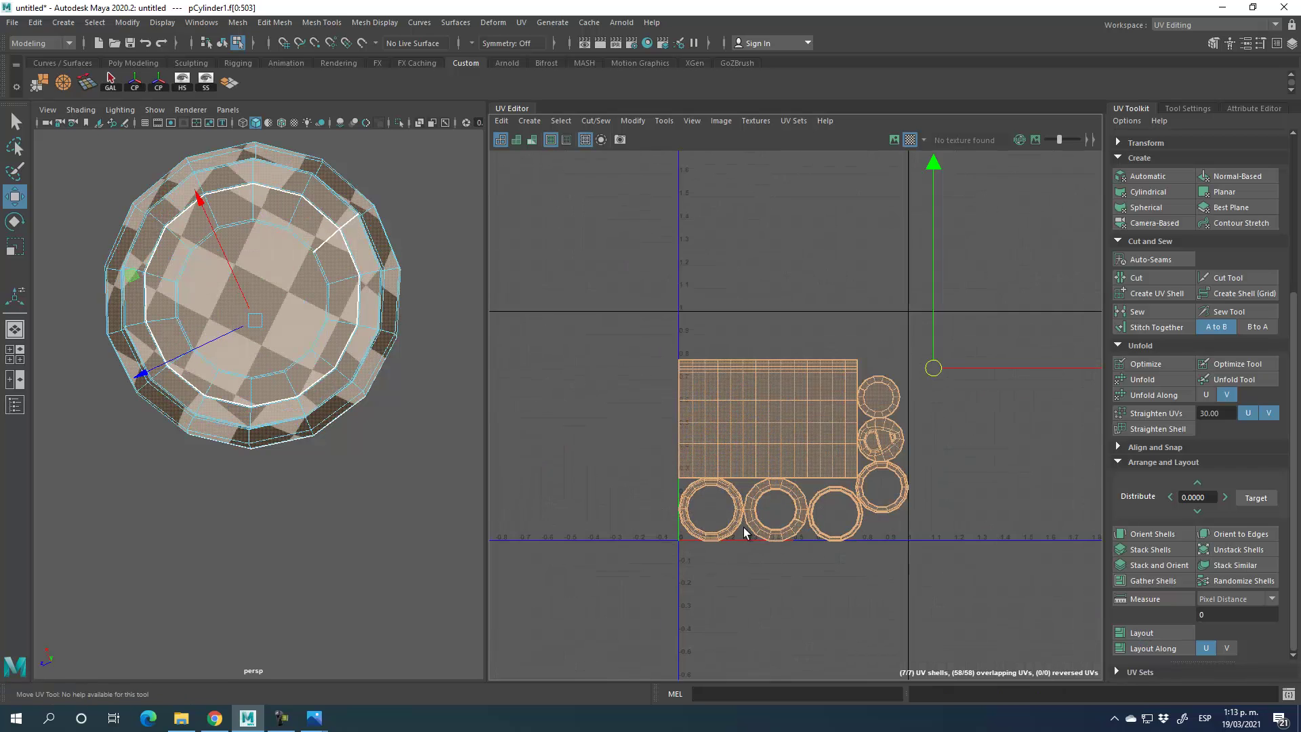
{"action": "right_click_drag", "start_coordinate": [748, 530], "coordinate": [923, 571], "text": "alt"}
{"action": "middle_click_drag", "start_coordinate": [787, 321], "coordinate": [738, 348], "text": "alt"}
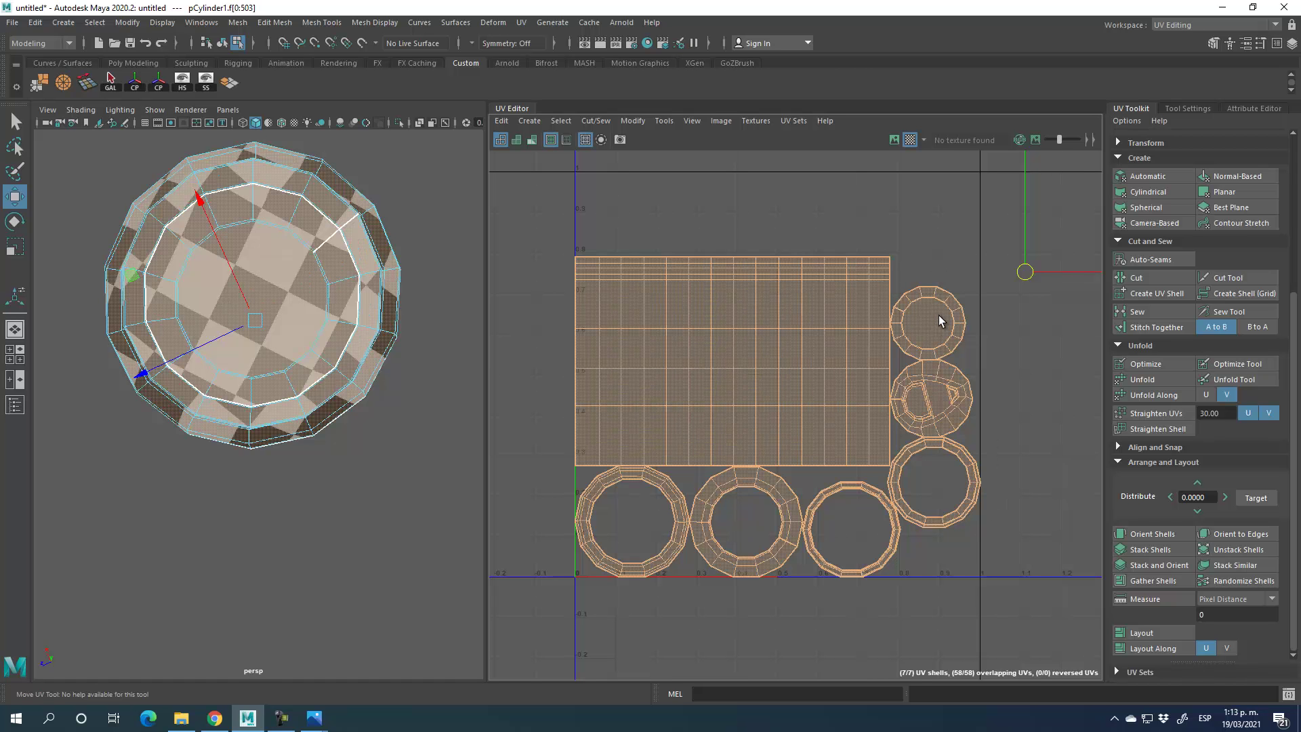
- Move the circular base shell and the lid shell with the opening out of the UV tile, beside its far edge
{"action": "left_click", "coordinate": [1008, 386]}
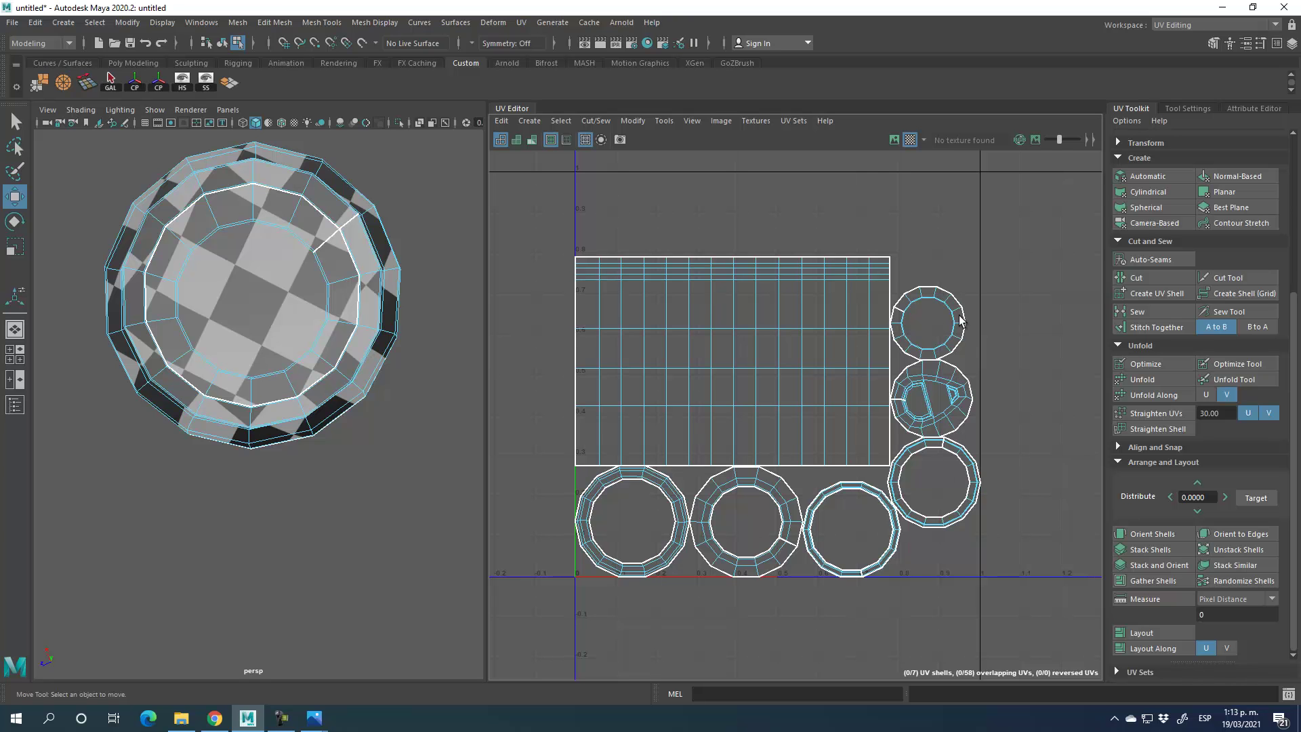
{"action": "left_click", "coordinate": [935, 326]}
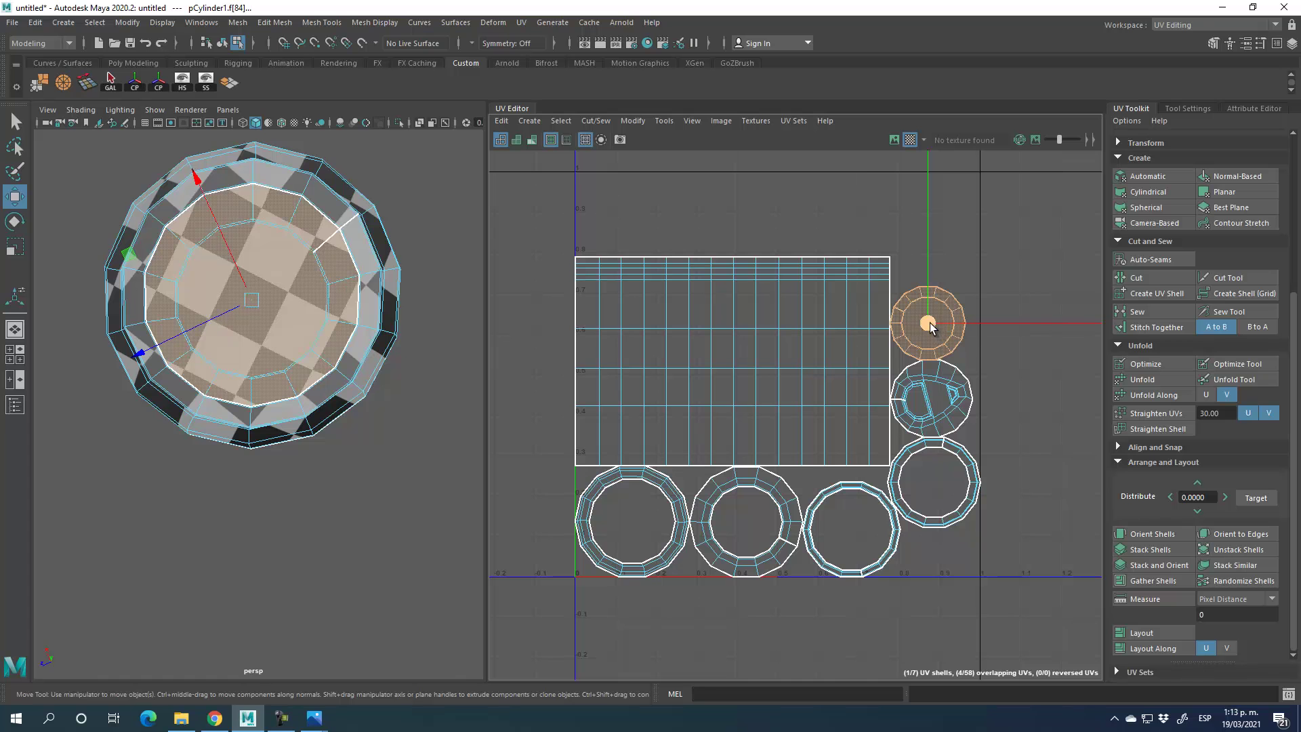
{"action": "mouse_move", "coordinate": [929, 323]}
{"action": "left_mouse_down"}
{"action": "mouse_move", "coordinate": [1018, 329]}
{"action": "mouse_move", "coordinate": [1053, 431]}
{"action": "mouse_move", "coordinate": [1067, 433]}
{"action": "left_mouse_up"}
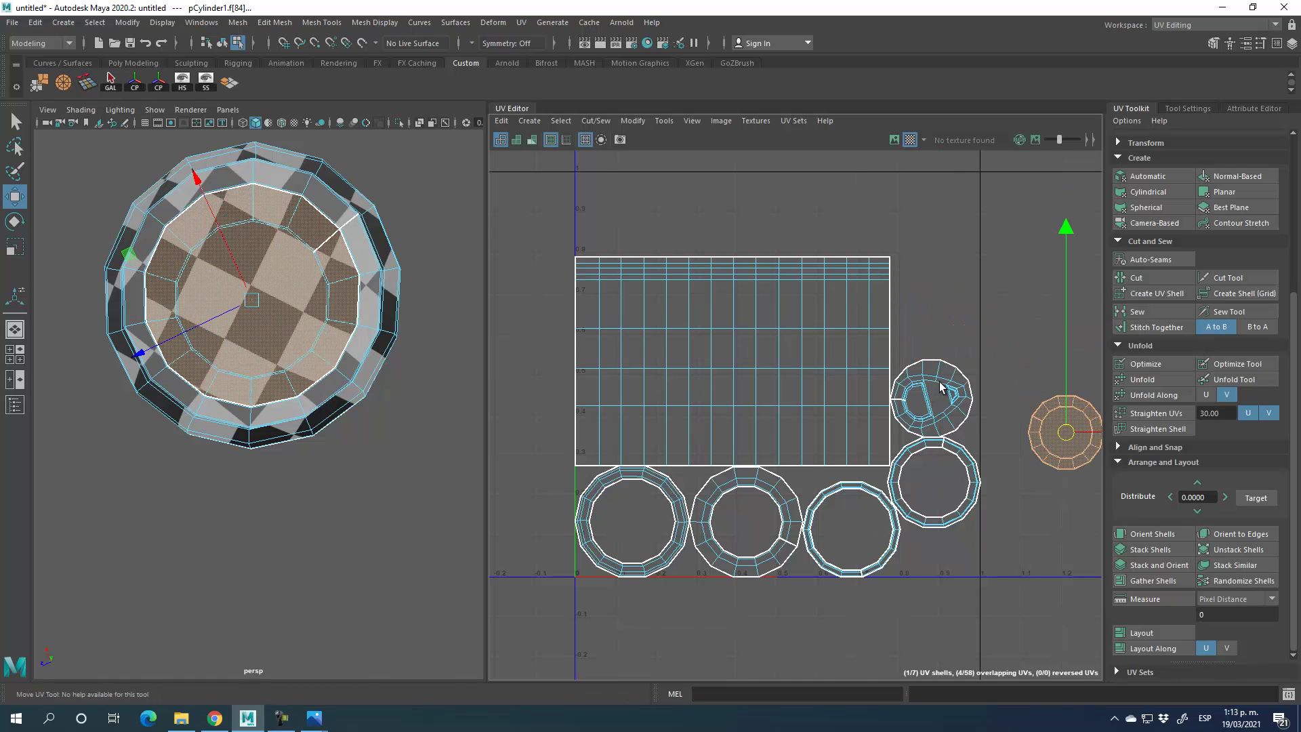
{"action": "left_click", "coordinate": [939, 381]}
{"action": "left_click_drag", "start_coordinate": [933, 396], "coordinate": [1087, 319]}
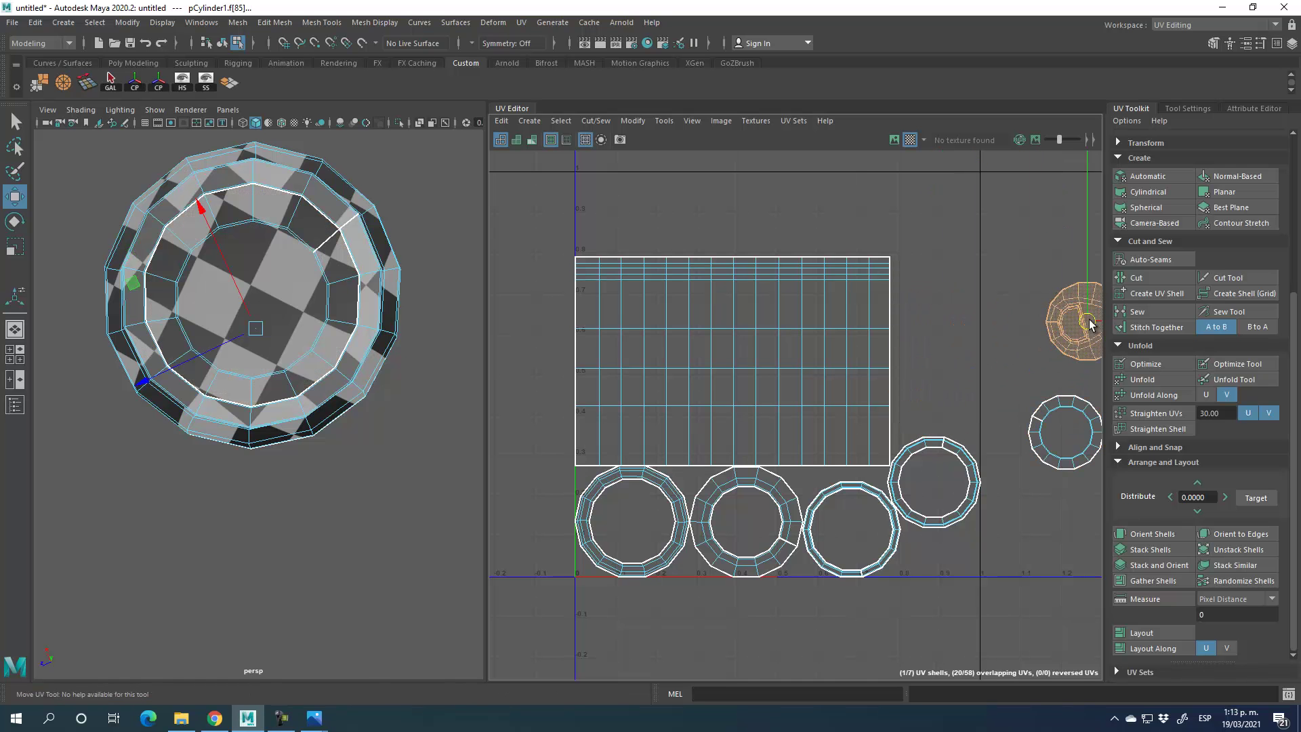
- Move the narrow ring shell below the lid's former spot down to the end of the row of three ring shells
{"action": "left_click", "coordinate": [951, 478]}
{"action": "left_click", "coordinate": [933, 482]}
{"action": "left_click_drag", "start_coordinate": [932, 483], "coordinate": [951, 534]}
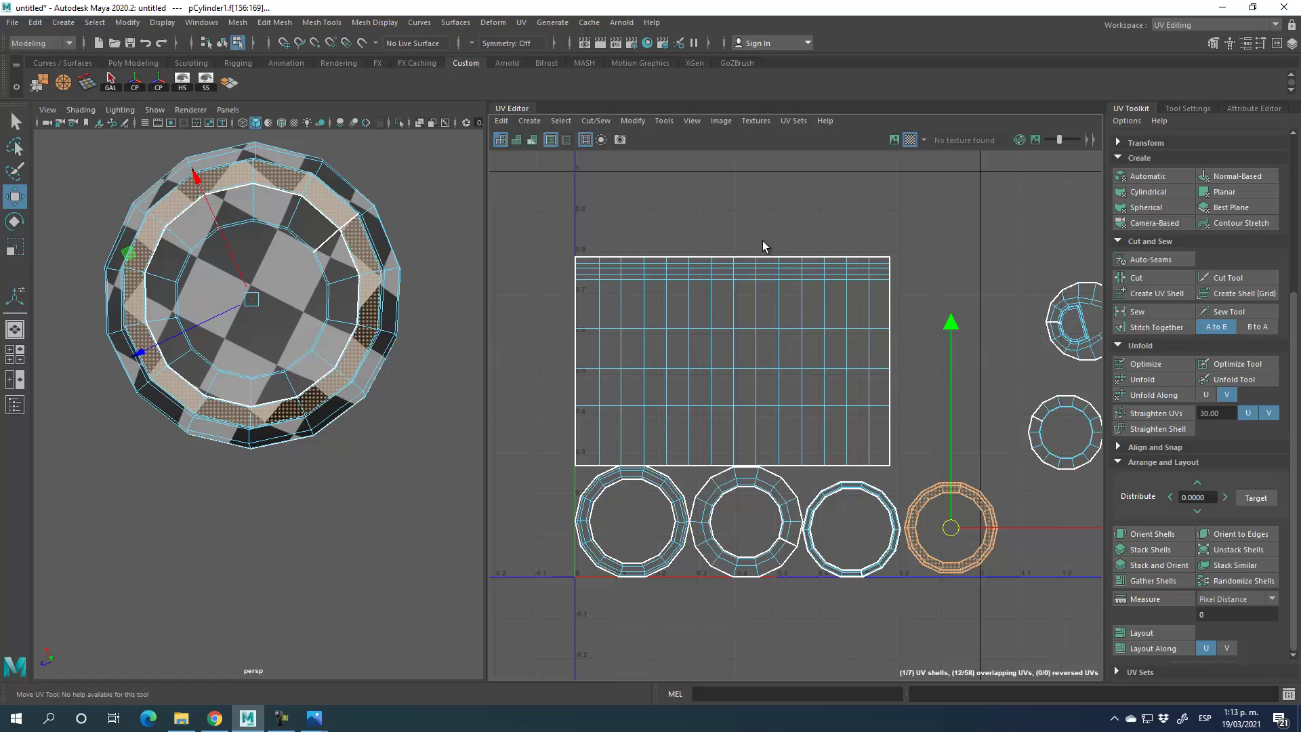
- Move the rectangular can body shell up to the UV tile's upper edge and enlarge it uniformly to nearly the tile's full width
{"action": "left_click", "coordinate": [680, 321]}
{"action": "left_click_drag", "start_coordinate": [734, 361], "coordinate": [734, 282]}
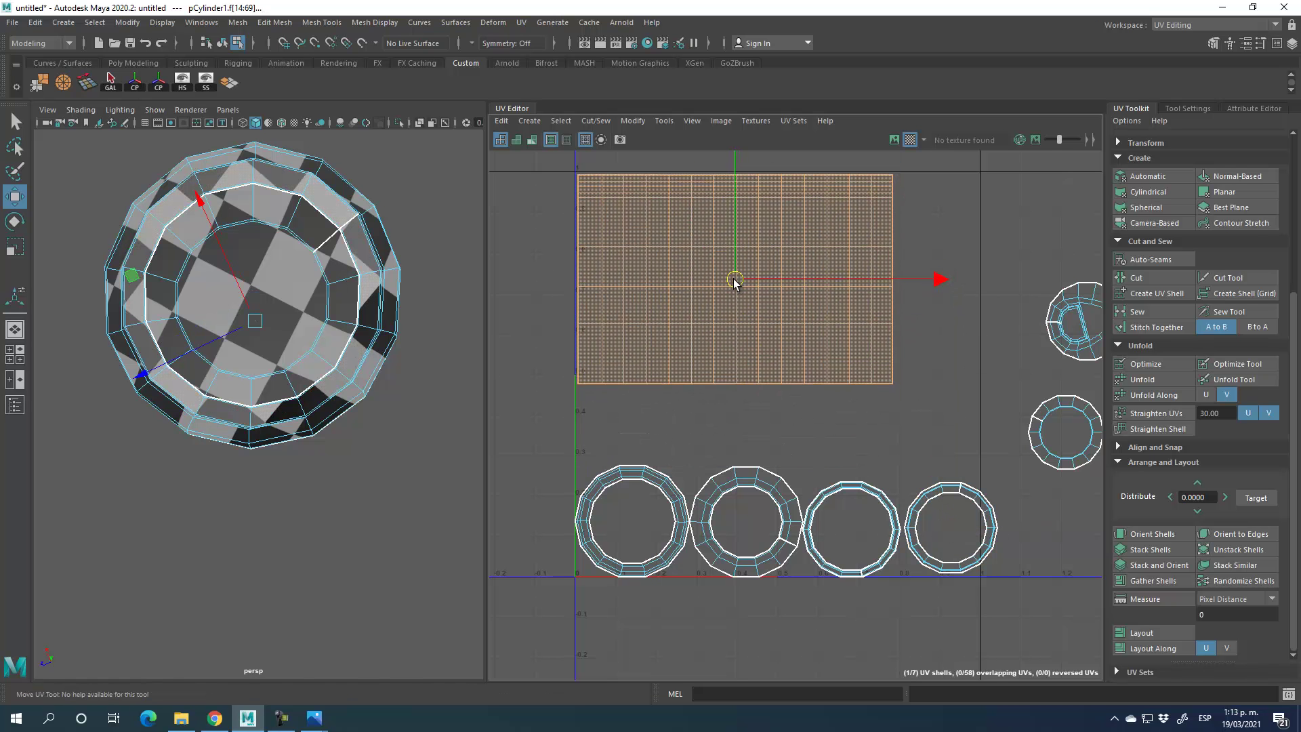
{"action": "left_click", "coordinate": [14, 246]}
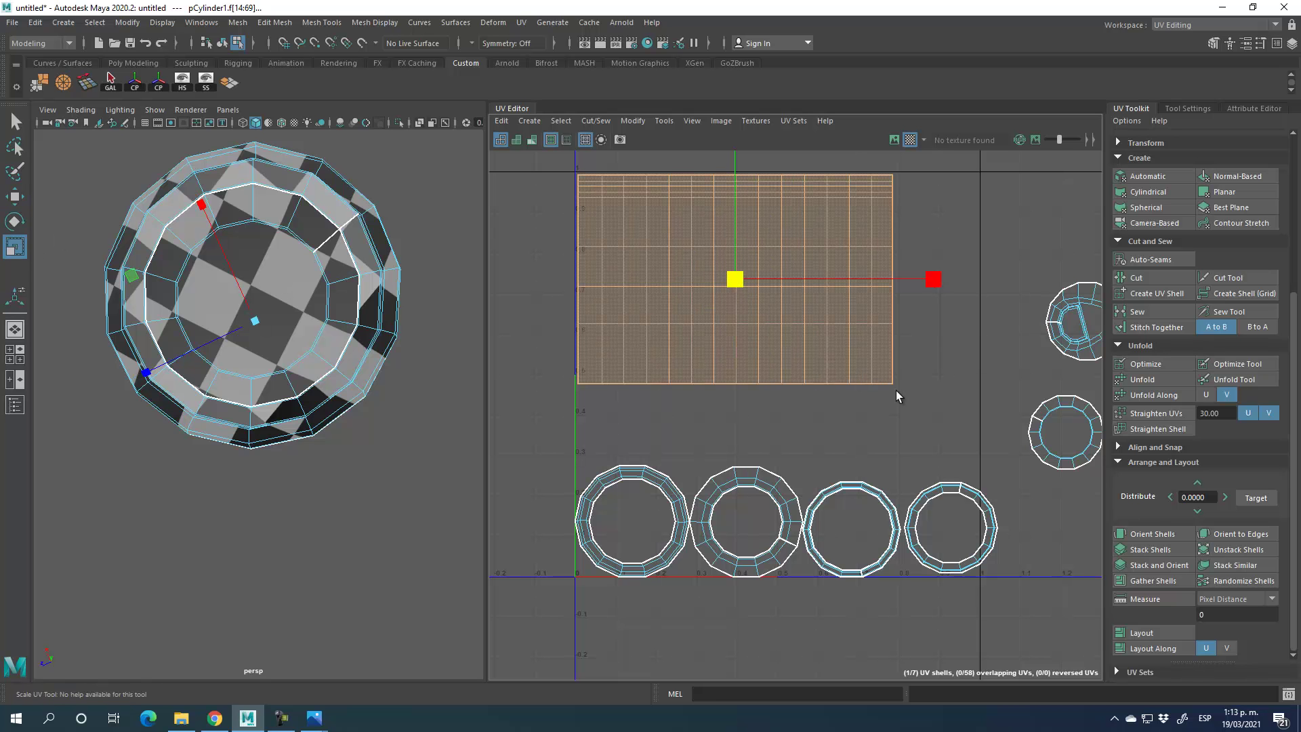
{"action": "mouse_move", "coordinate": [741, 283]}
{"action": "left_mouse_down"}
{"action": "mouse_move", "coordinate": [775, 304]}
{"action": "mouse_move", "coordinate": [752, 288]}
{"action": "mouse_move", "coordinate": [761, 297]}
{"action": "left_mouse_up"}
{"action": "left_click", "coordinate": [14, 196]}
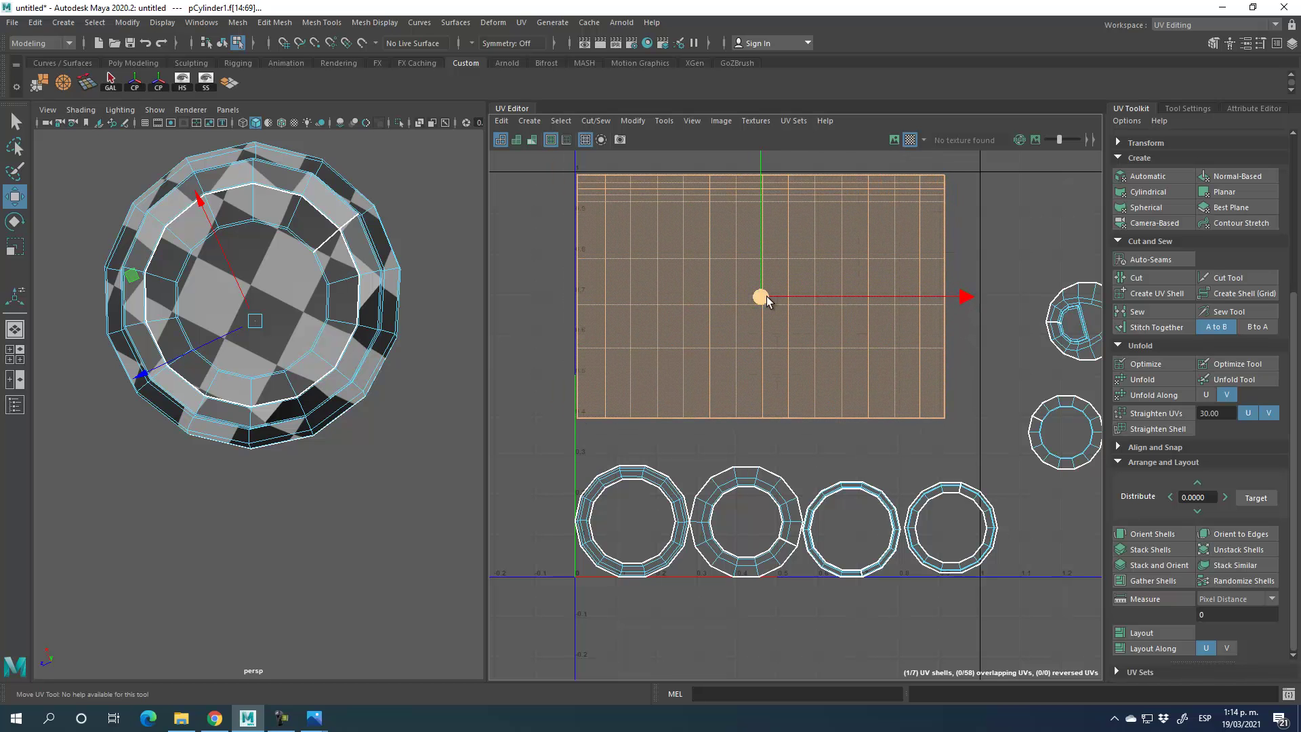
- Scale the row of four ring shells down together and position it along the UV tile's lower edge, fully inside the tile
{"action": "middle_click_drag", "start_coordinate": [927, 527], "coordinate": [862, 458], "text": "alt"}
{"action": "left_click_drag", "start_coordinate": [501, 378], "coordinate": [885, 523]}
{"action": "left_click", "coordinate": [1007, 515]}
{"action": "middle_click_drag", "start_coordinate": [1006, 515], "coordinate": [1045, 519], "text": "alt"}
{"action": "left_click_drag", "start_coordinate": [517, 408], "coordinate": [831, 591]}
{"action": "key", "text": "r"}
{"action": "left_click_drag", "start_coordinate": [759, 455], "coordinate": [722, 466]}
{"action": "left_click", "coordinate": [15, 197]}
{"action": "left_click", "coordinate": [1005, 417]}
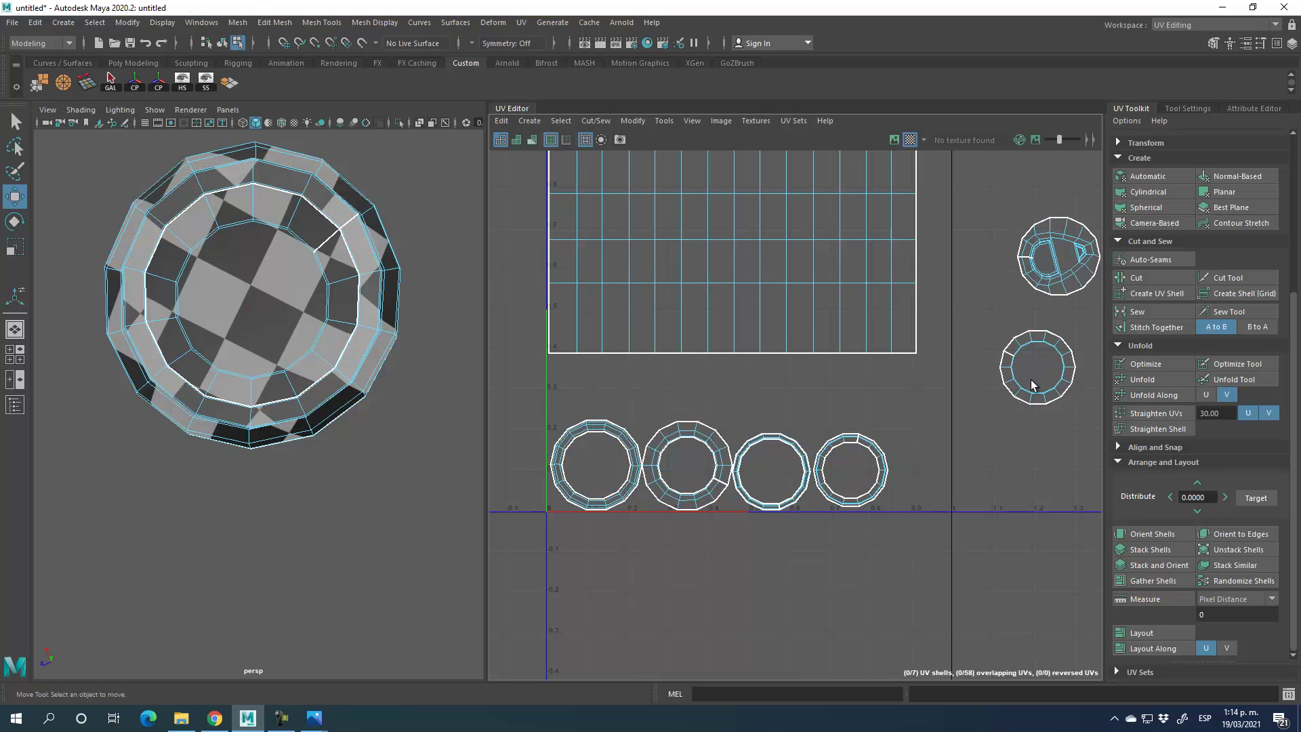
- Move the circular base shell and the lid shell back into the UV tile, between the body shell and the ring row
{"action": "left_click", "coordinate": [1038, 366]}
{"action": "left_click_drag", "start_coordinate": [1038, 364], "coordinate": [884, 395]}
{"action": "middle_click_drag", "start_coordinate": [992, 507], "coordinate": [1022, 483], "text": "alt"}
{"action": "left_click_drag", "start_coordinate": [893, 393], "coordinate": [745, 387]}
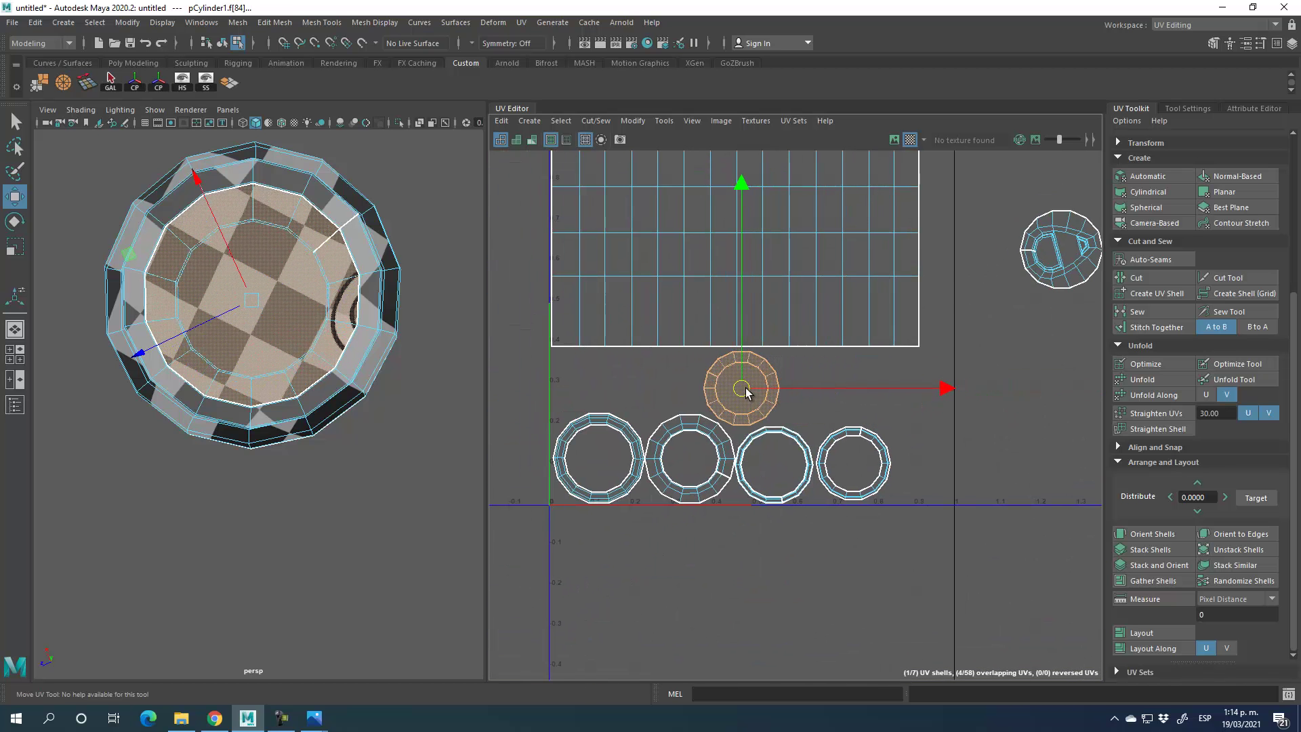
{"action": "left_click", "coordinate": [1059, 243]}
{"action": "left_click_drag", "start_coordinate": [1059, 243], "coordinate": [927, 401]}
- Enlarge the lid shell and the circular base shell slightly within the free space below the body shell
{"action": "left_click", "coordinate": [14, 246]}
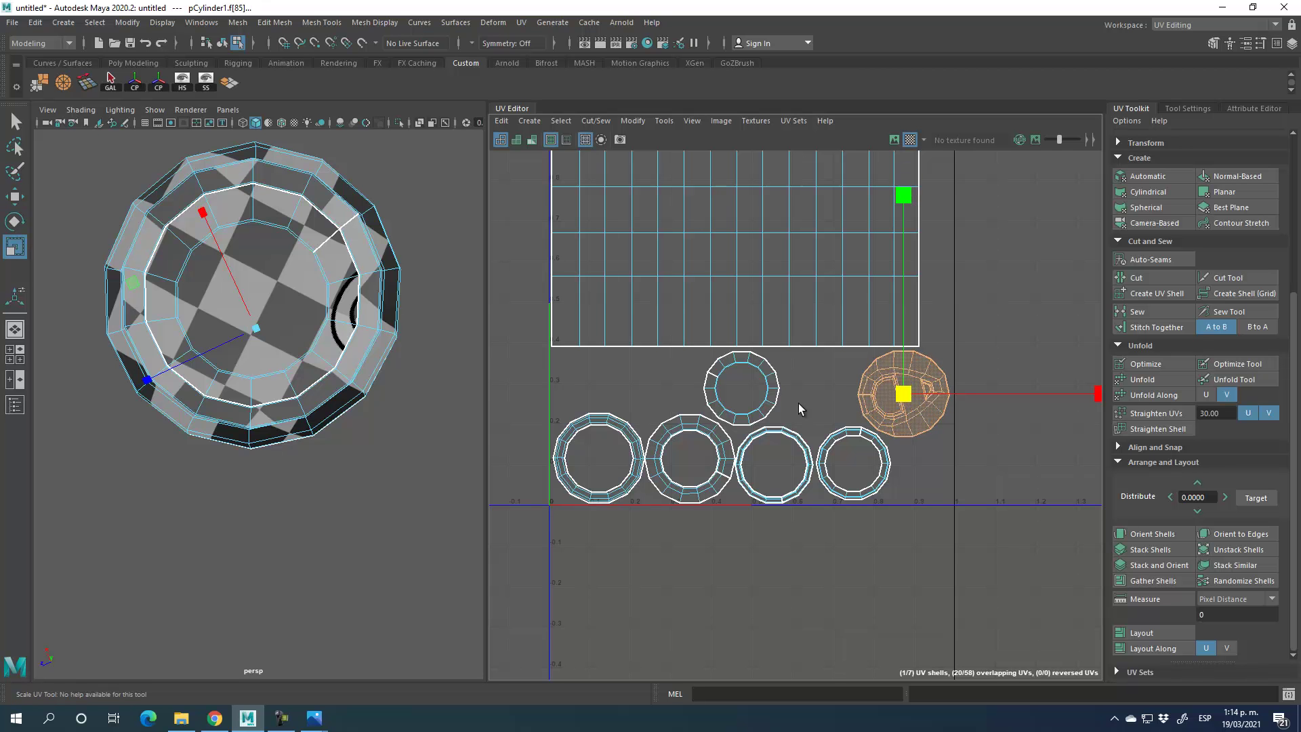
{"action": "left_click", "coordinate": [730, 387]}
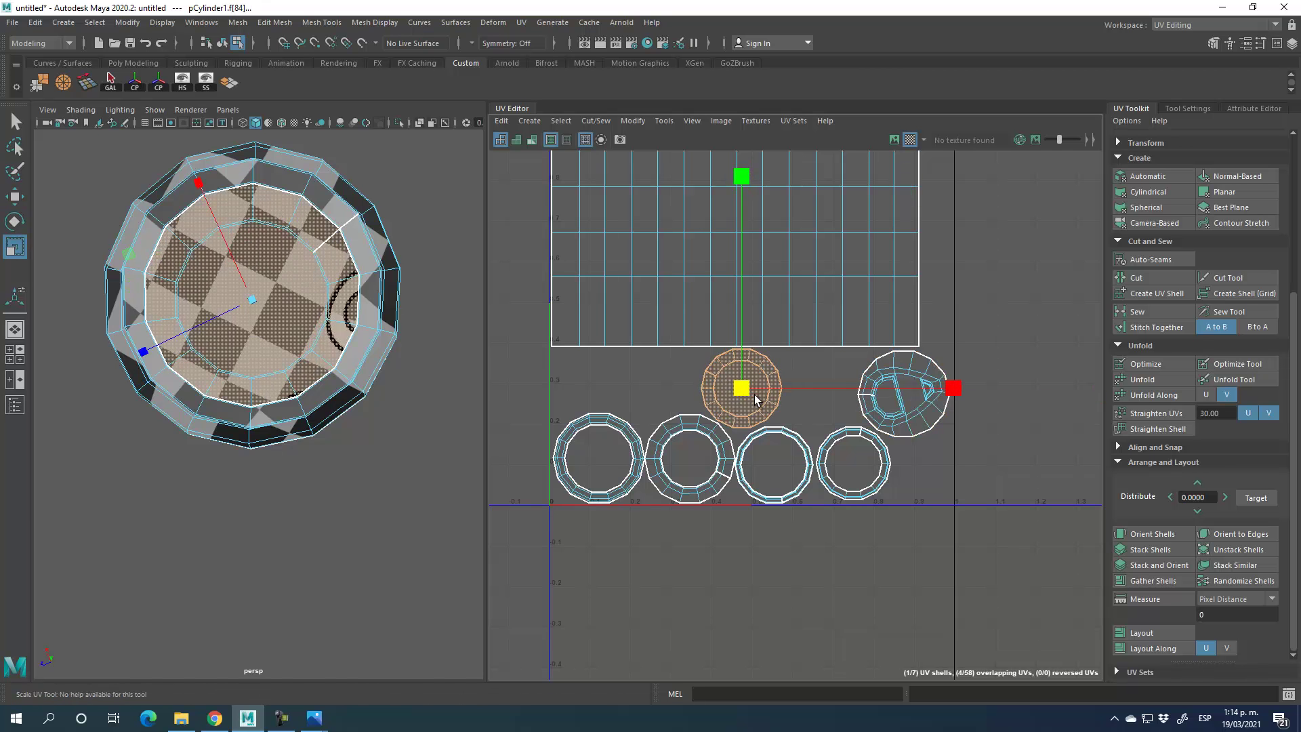
{"action": "left_click", "coordinate": [14, 196]}
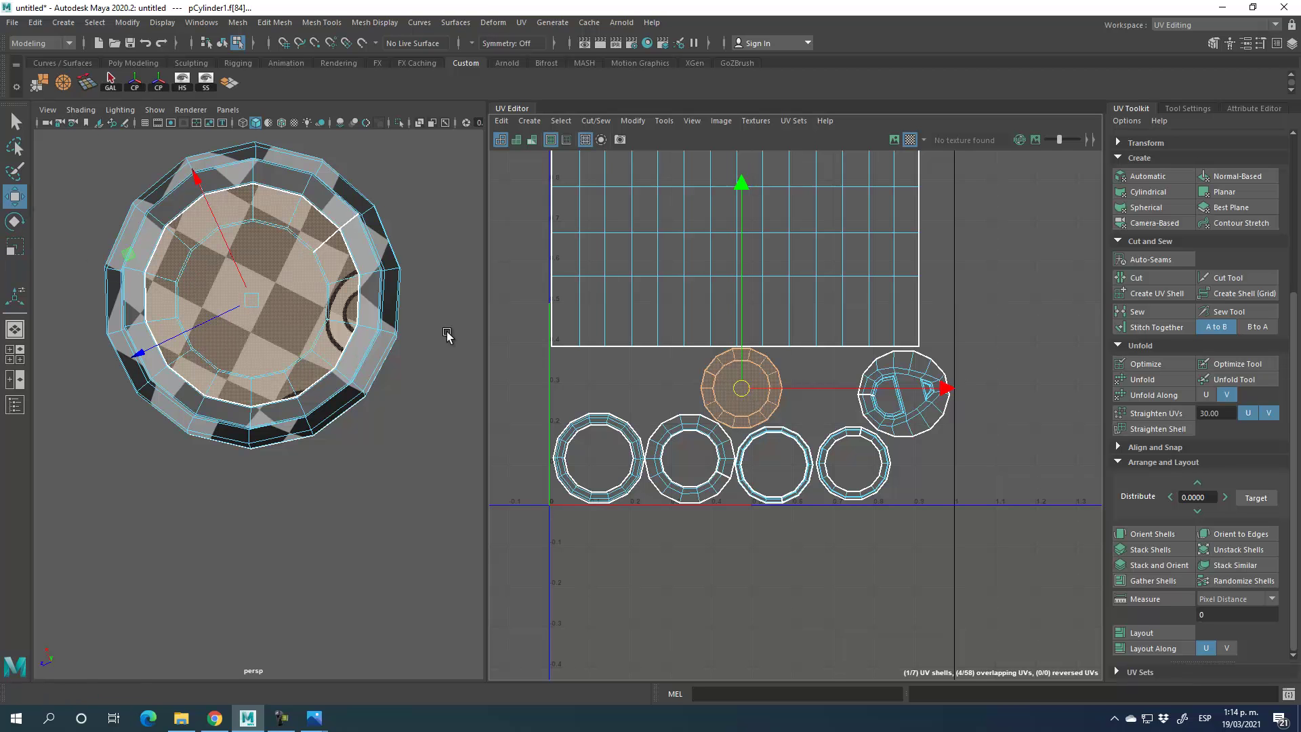
{"action": "left_click_drag", "start_coordinate": [830, 384], "coordinate": [831, 388]}
{"action": "left_click", "coordinate": [1016, 496]}
{"action": "scroll", "coordinate": [997, 380], "scroll_direction": "down", "scroll_amount": 4}
{"action": "middle_click_drag", "start_coordinate": [1053, 418], "coordinate": [827, 394], "text": "alt"}
{"action": "scroll", "coordinate": [819, 392], "scroll_direction": "down", "scroll_amount": 2}
{"action": "middle_click_drag", "start_coordinate": [784, 441], "coordinate": [862, 464], "text": "alt"}
{"action": "scroll", "coordinate": [718, 326], "scroll_direction": "up", "scroll_amount": 2}
{"action": "scroll", "coordinate": [717, 328], "scroll_direction": "up", "scroll_amount": 1}
{"action": "middle_click_drag", "start_coordinate": [1022, 381], "coordinate": [1000, 372], "text": "alt"}
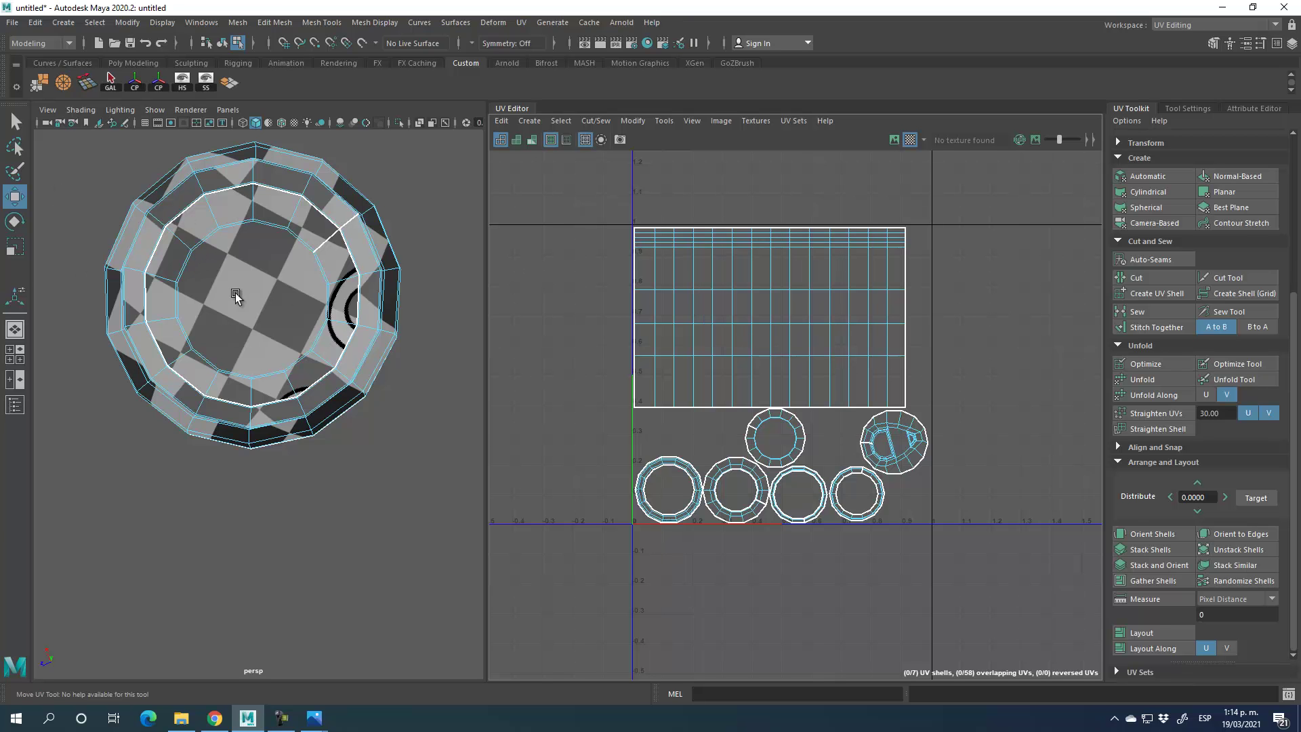
- Switch to the Maya Classic workspace and show the Attribute Editor
{"action": "left_click", "coordinate": [1277, 26]}
{"action": "left_click", "coordinate": [1181, 35]}
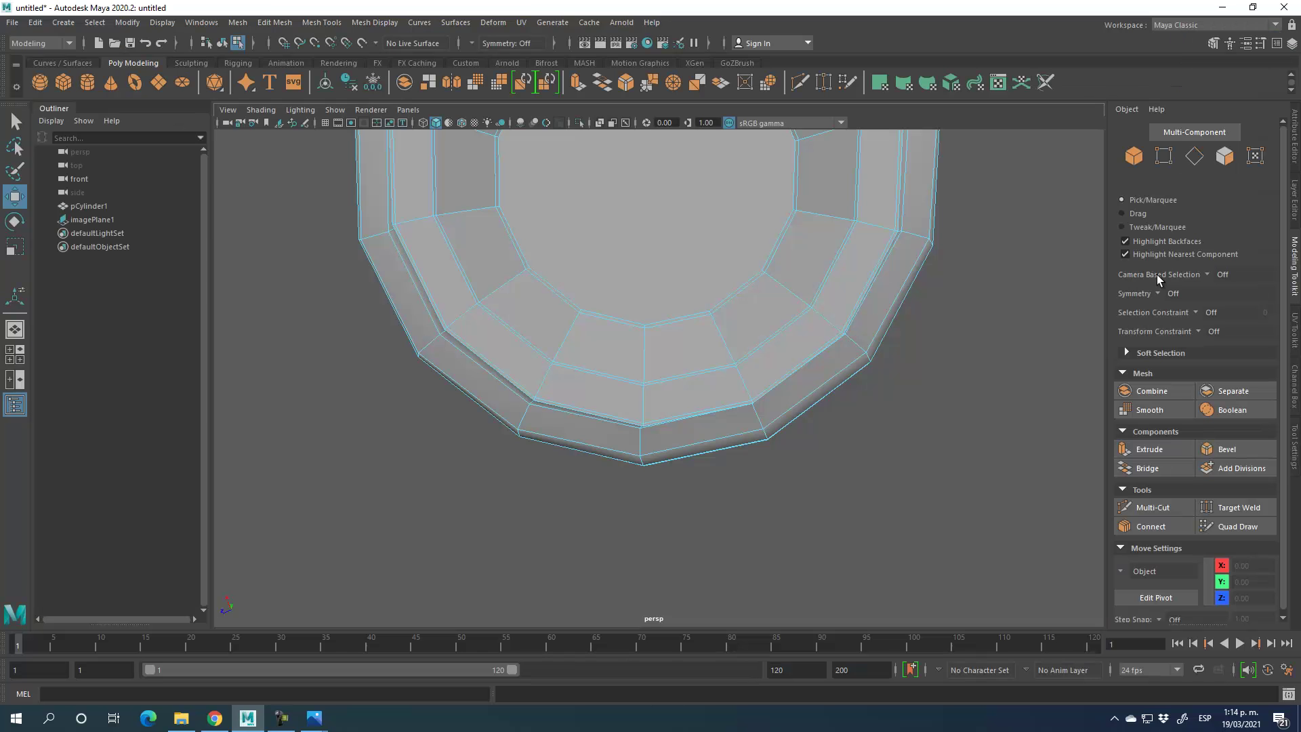
{"action": "left_click", "coordinate": [1295, 151]}
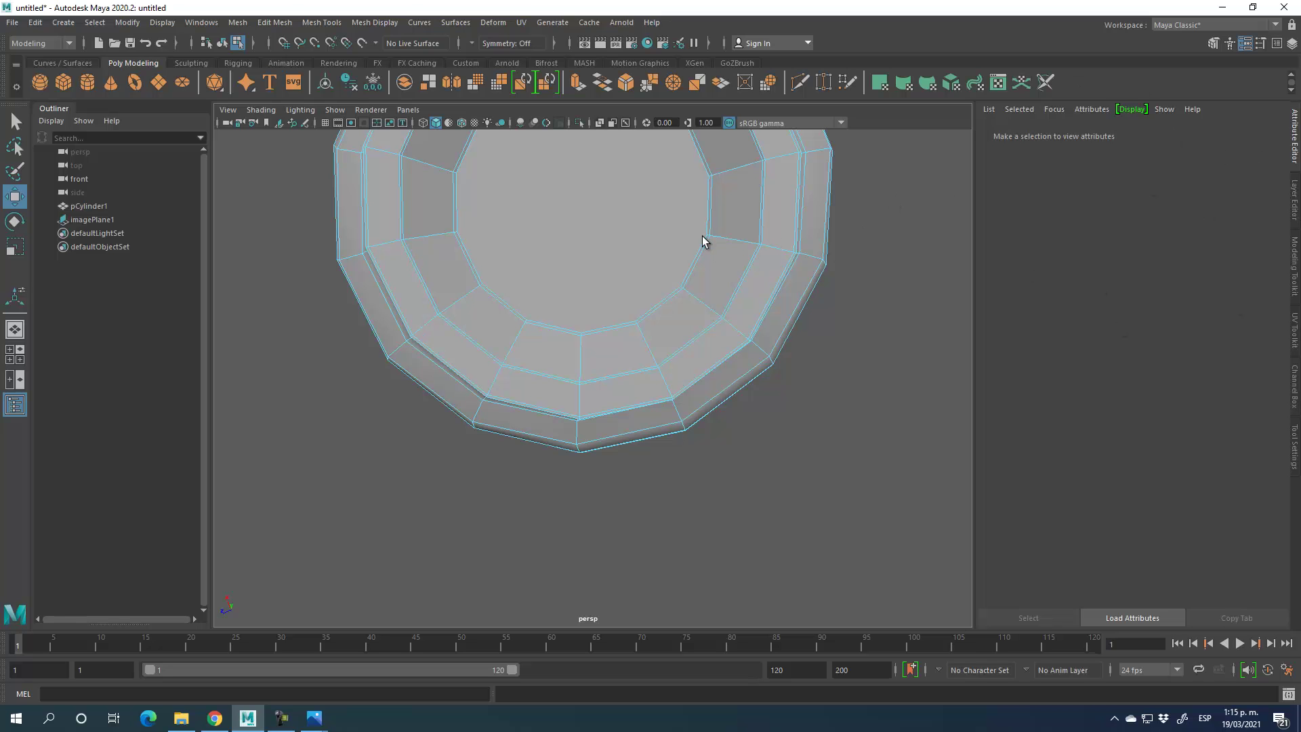
- Review the can's construction history nodes, delete all history in the scene, and show the lambert1 material's attributes
{"action": "left_click", "coordinate": [508, 258]}
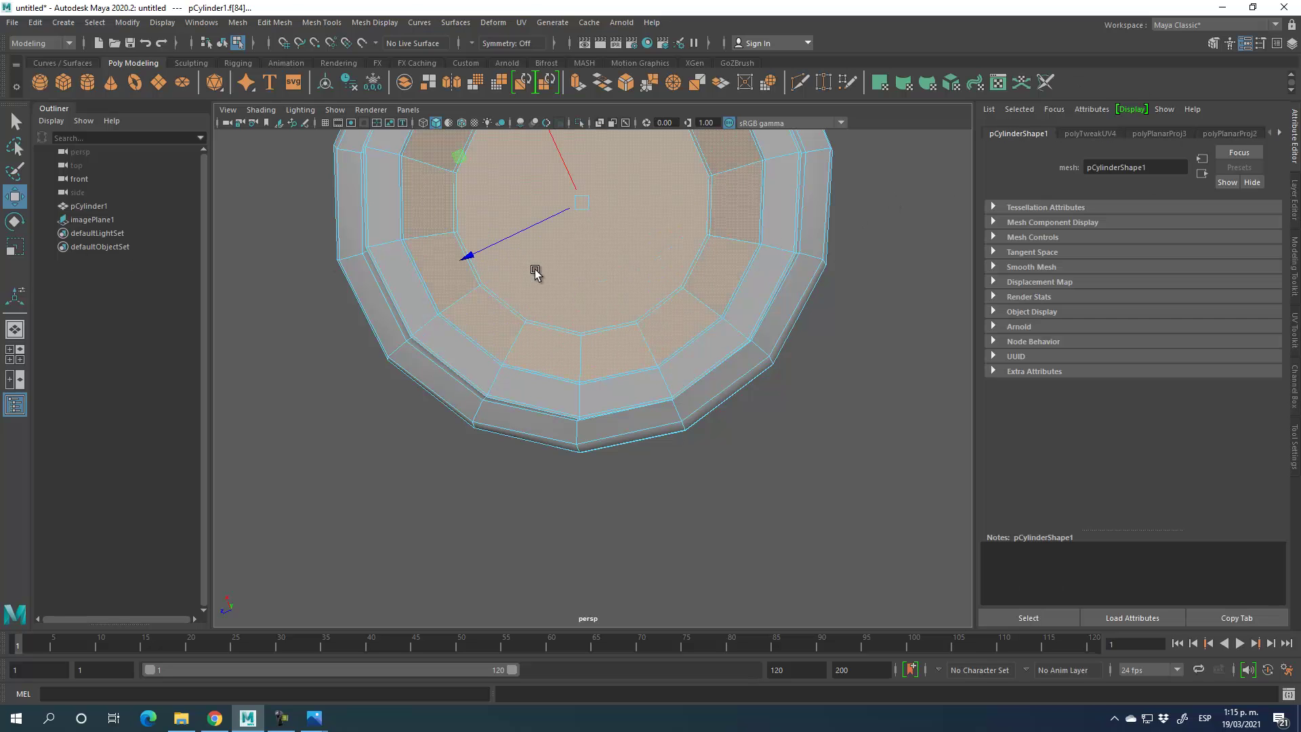
{"action": "left_click", "coordinate": [1280, 135]}
{"action": "left_click", "coordinate": [1279, 135]}
{"action": "left_click", "coordinate": [1280, 135]}
{"action": "left_click", "coordinate": [1280, 134]}
{"action": "left_click", "coordinate": [1279, 135]}
{"action": "left_click", "coordinate": [40, 23]}
{"action": "mouse_move", "coordinate": [92, 197]}
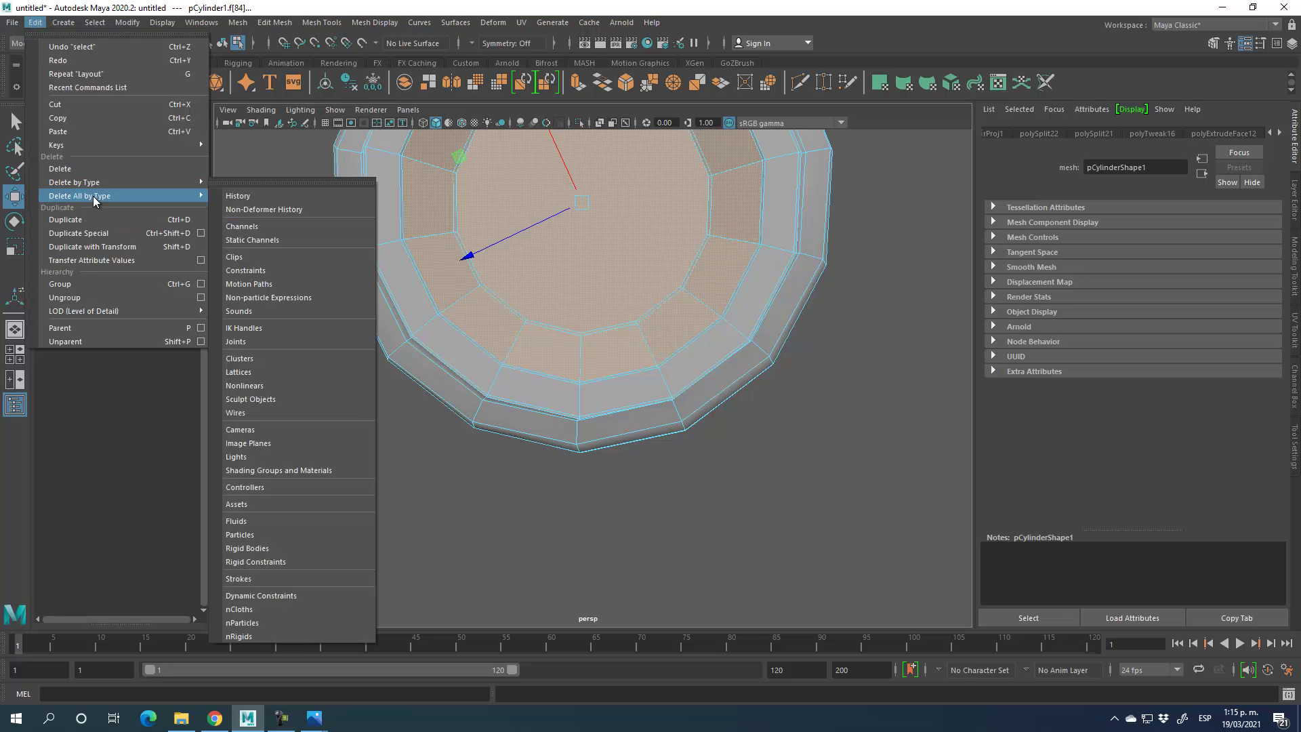
{"action": "left_click", "coordinate": [250, 195]}
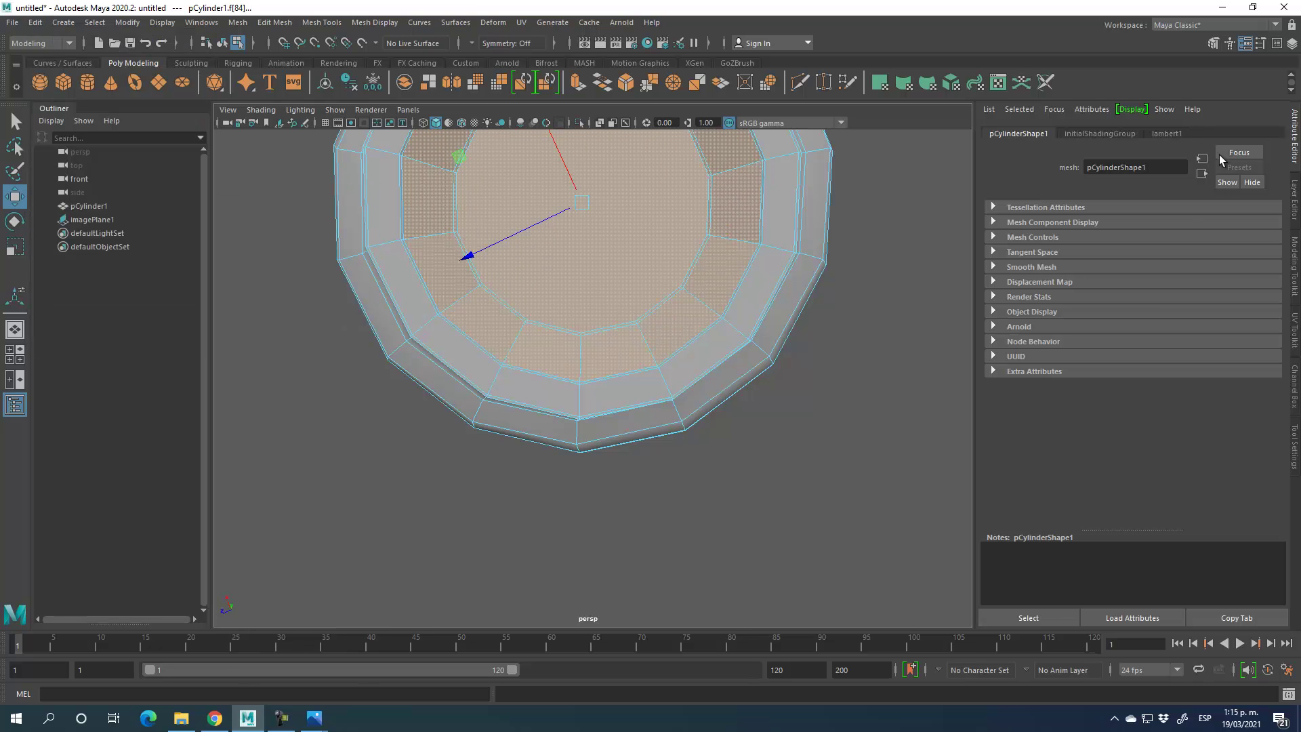
{"action": "left_click", "coordinate": [1169, 134]}
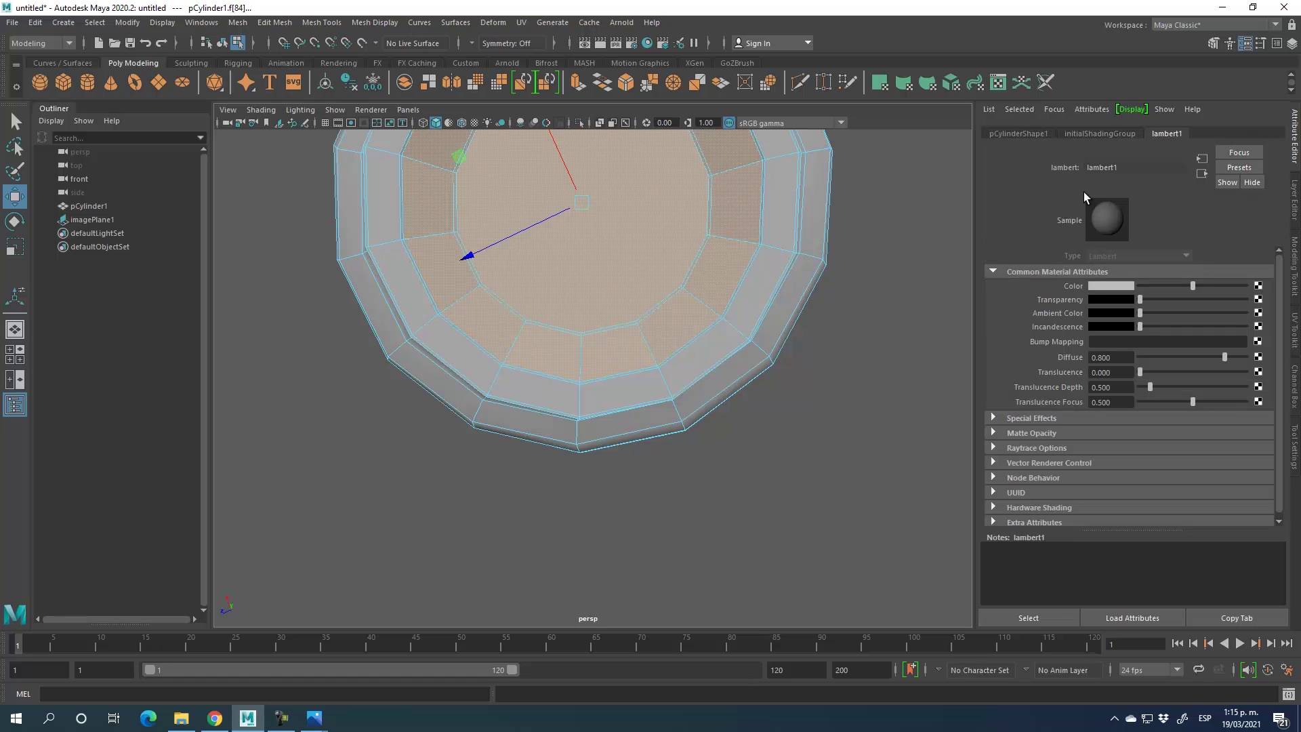
- Clear the face selection and select the whole can in object selection mode
{"action": "scroll", "coordinate": [618, 337], "scroll_direction": "down", "scroll_amount": 4}
{"action": "left_click", "coordinate": [788, 290]}
{"action": "left_click_drag", "start_coordinate": [787, 270], "coordinate": [825, 400], "text": "alt"}
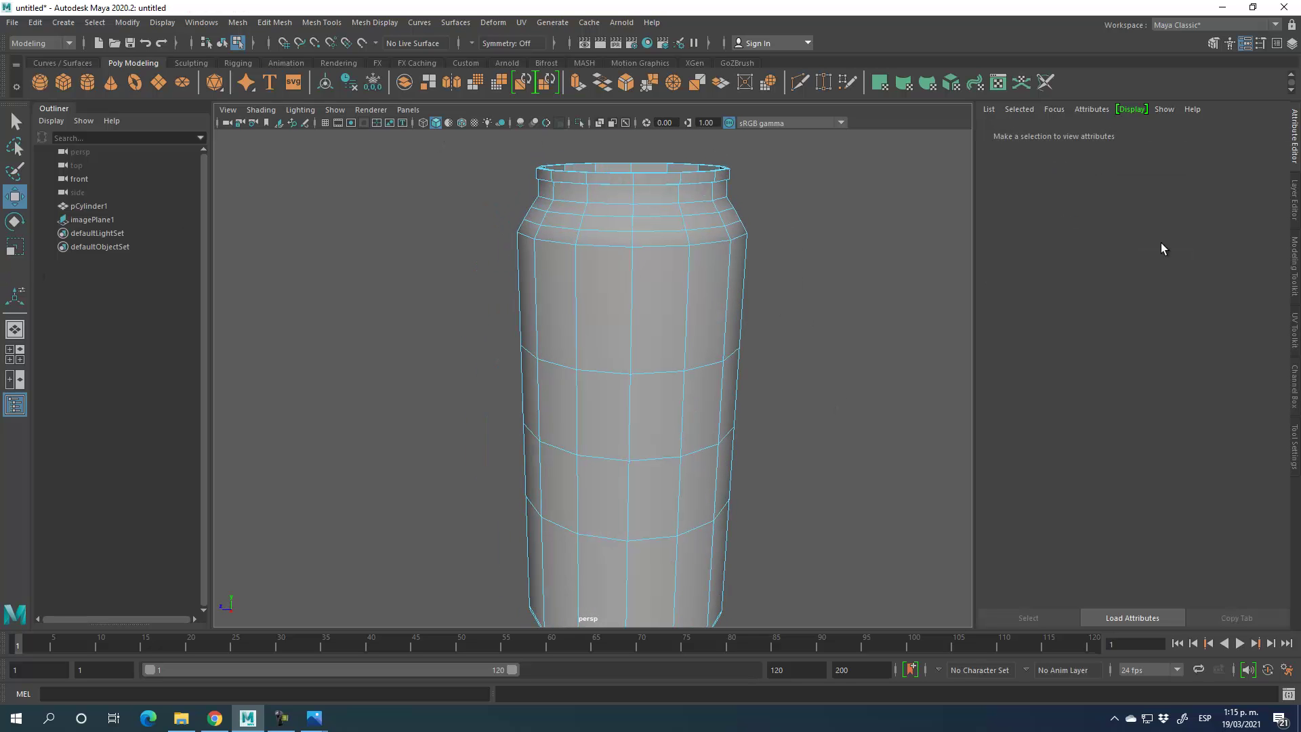
{"action": "left_click", "coordinate": [1294, 264]}
{"action": "left_click", "coordinate": [1133, 156]}
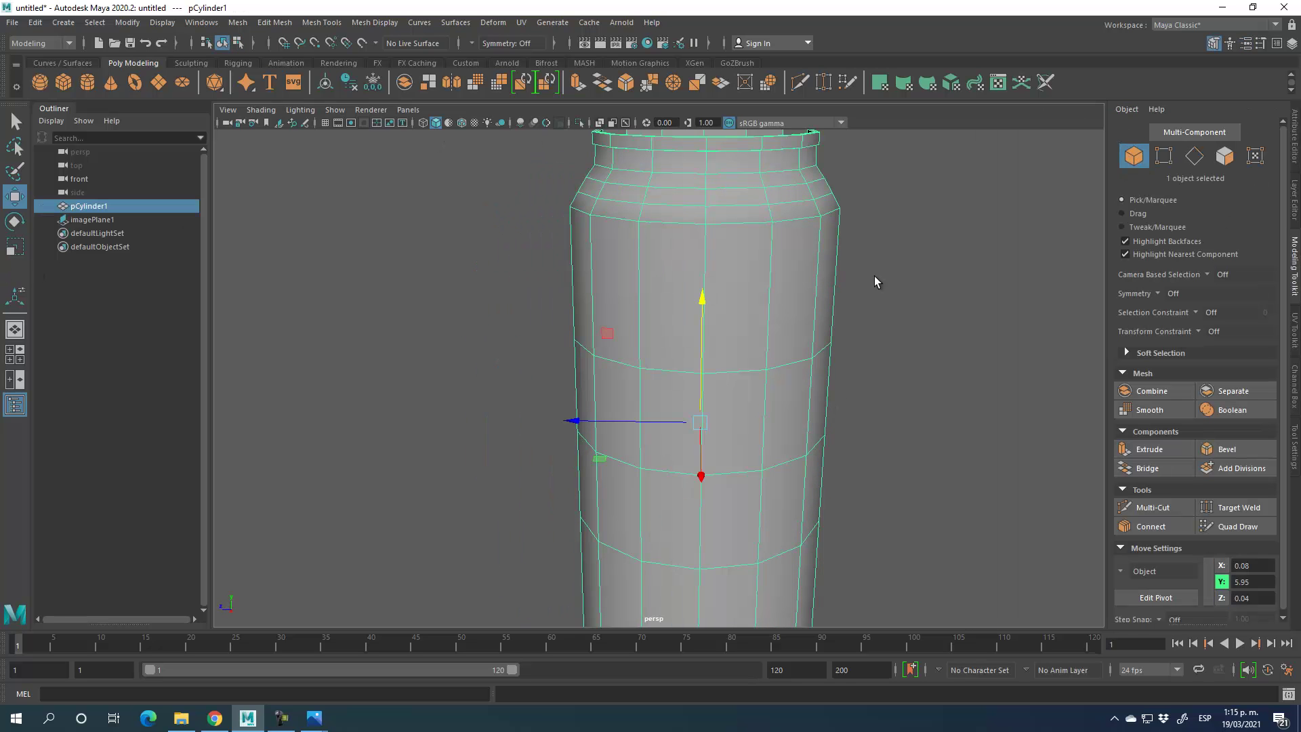
{"action": "left_click_drag", "start_coordinate": [948, 401], "coordinate": [819, 400], "text": "alt"}
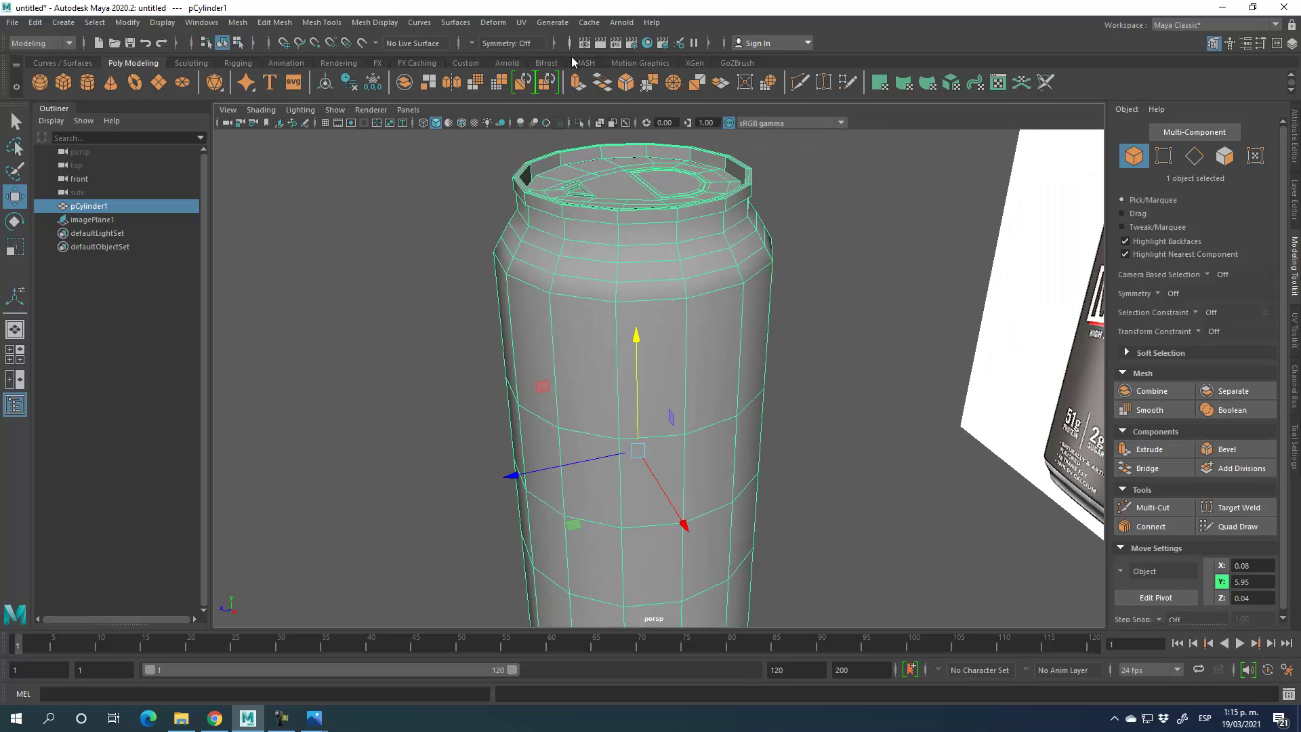
- Open the Hypershade and the Create PSD Network options for the selected can
{"action": "left_click", "coordinate": [646, 43]}
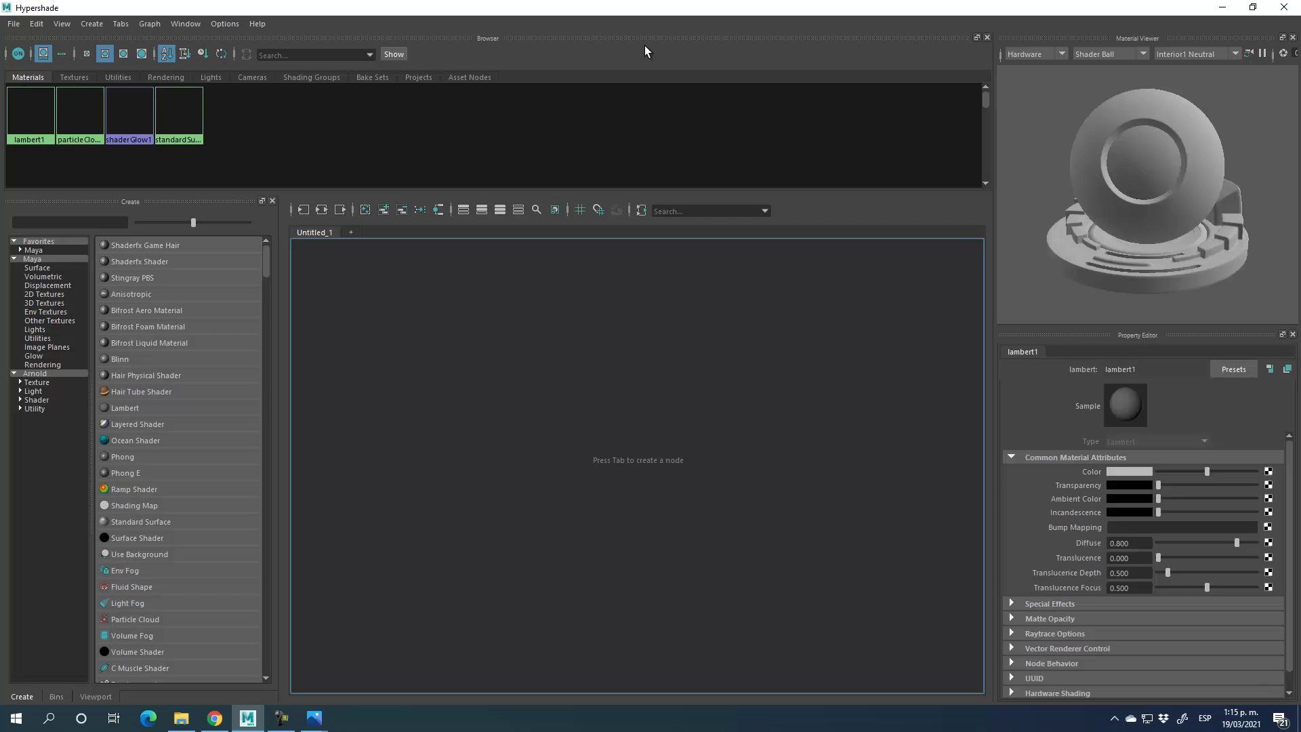
{"action": "left_click", "coordinate": [15, 24]}
{"action": "mouse_move", "coordinate": [37, 26]}
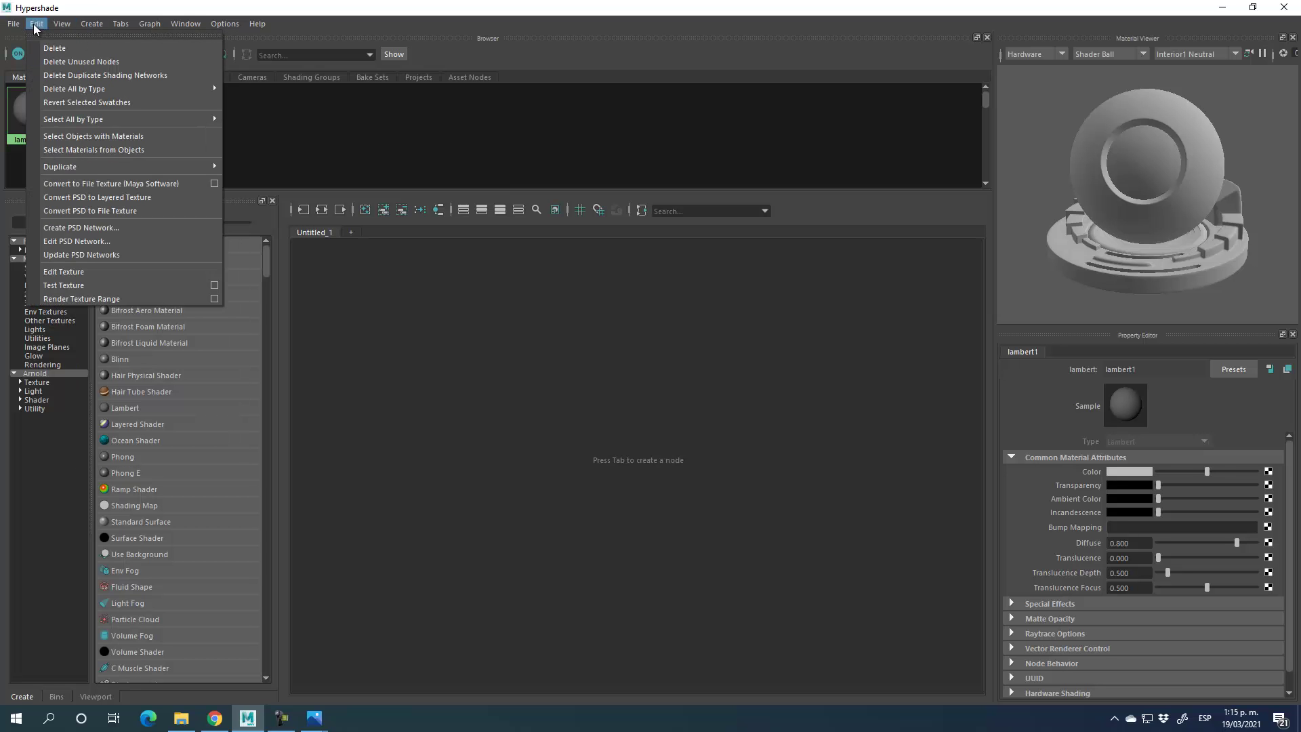
{"action": "left_click", "coordinate": [79, 228]}
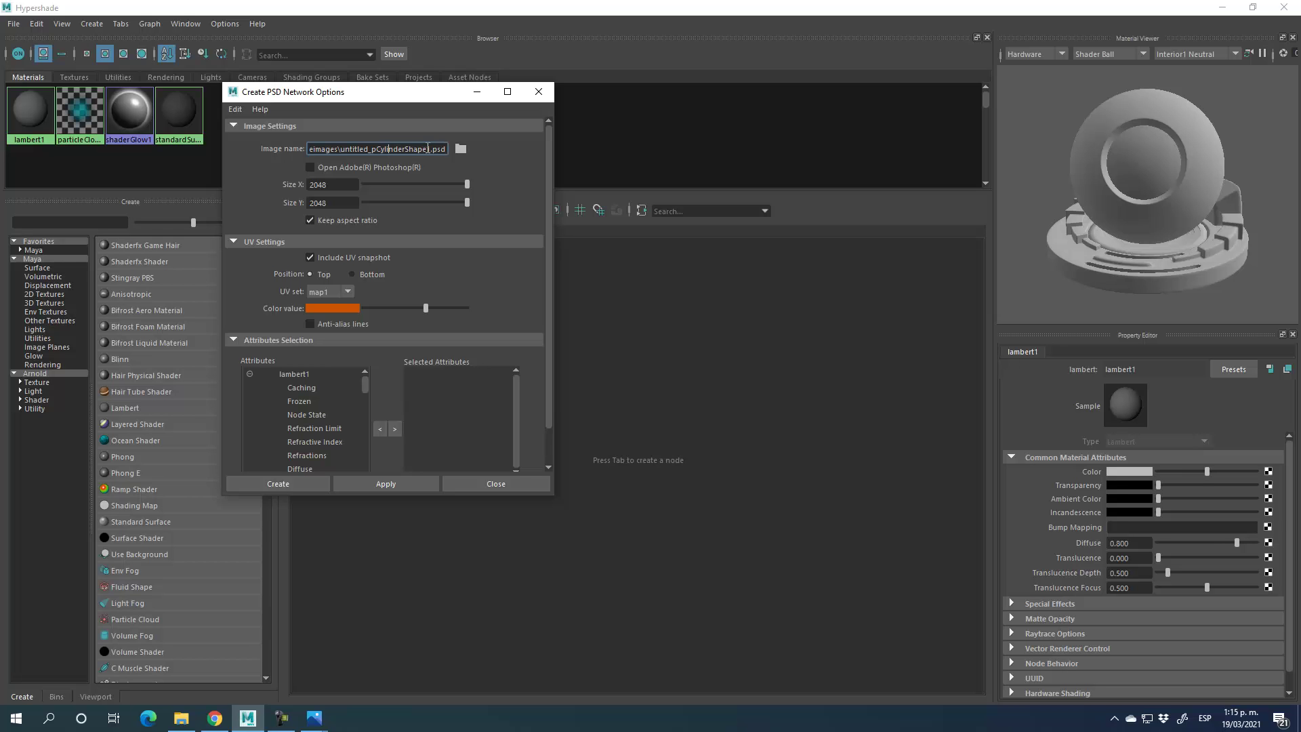
- Set the PSD network's image file to "Plantilla lata" in the Sto publi folder on the Desktop
{"action": "left_click", "coordinate": [463, 149]}
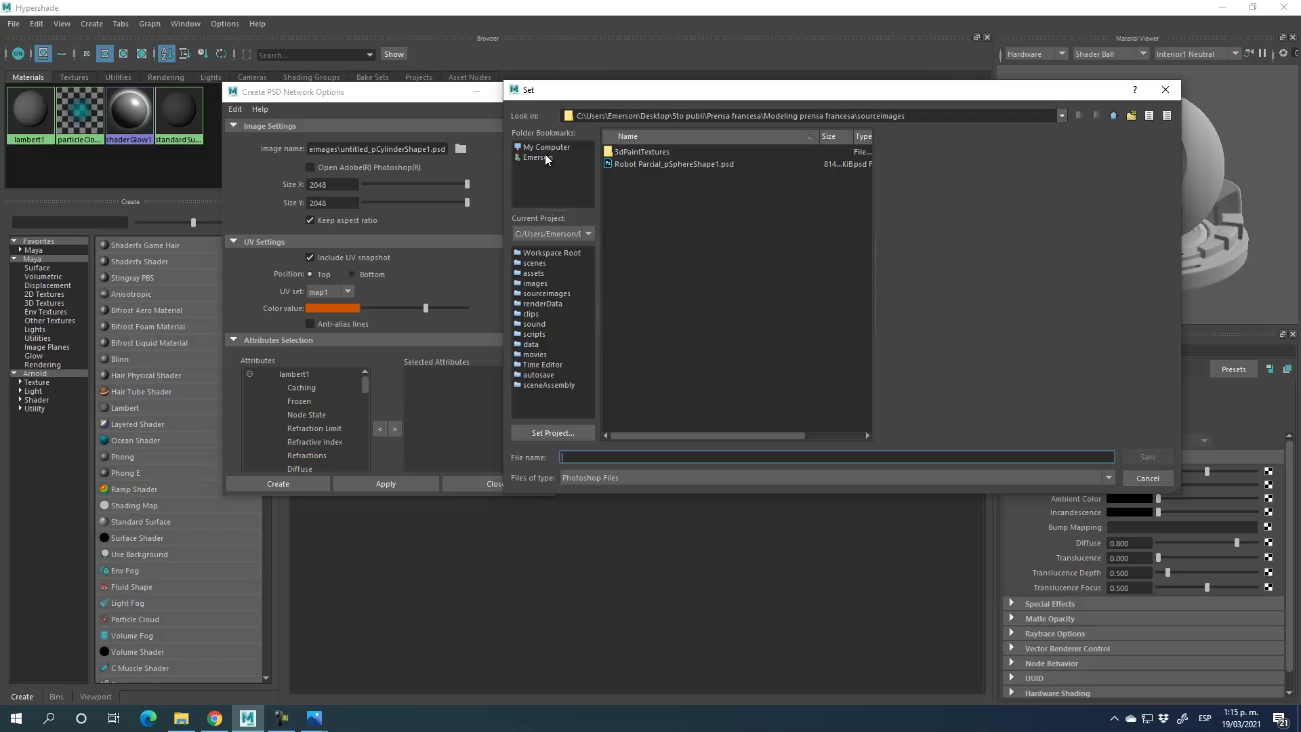
{"action": "left_click", "coordinate": [546, 158]}
{"action": "left_click", "coordinate": [1061, 116]}
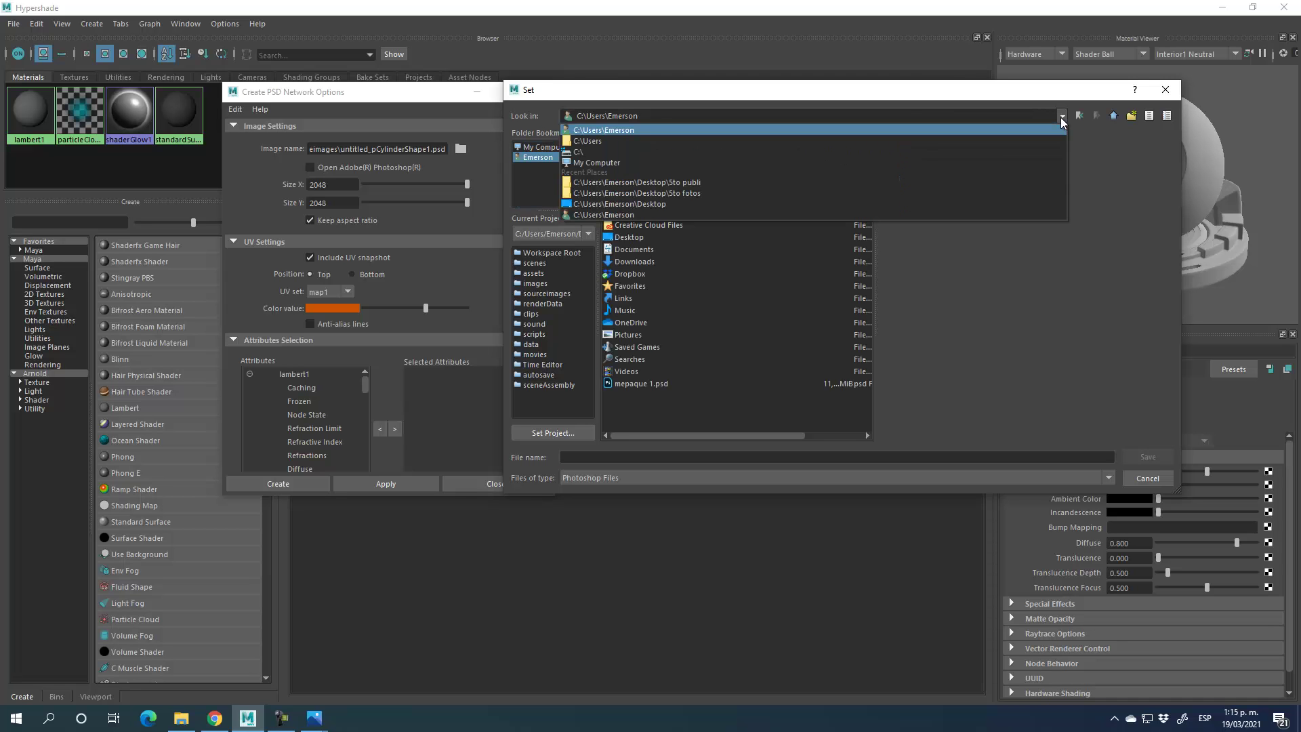
{"action": "left_click", "coordinate": [637, 185]}
{"action": "left_click", "coordinate": [620, 457]}
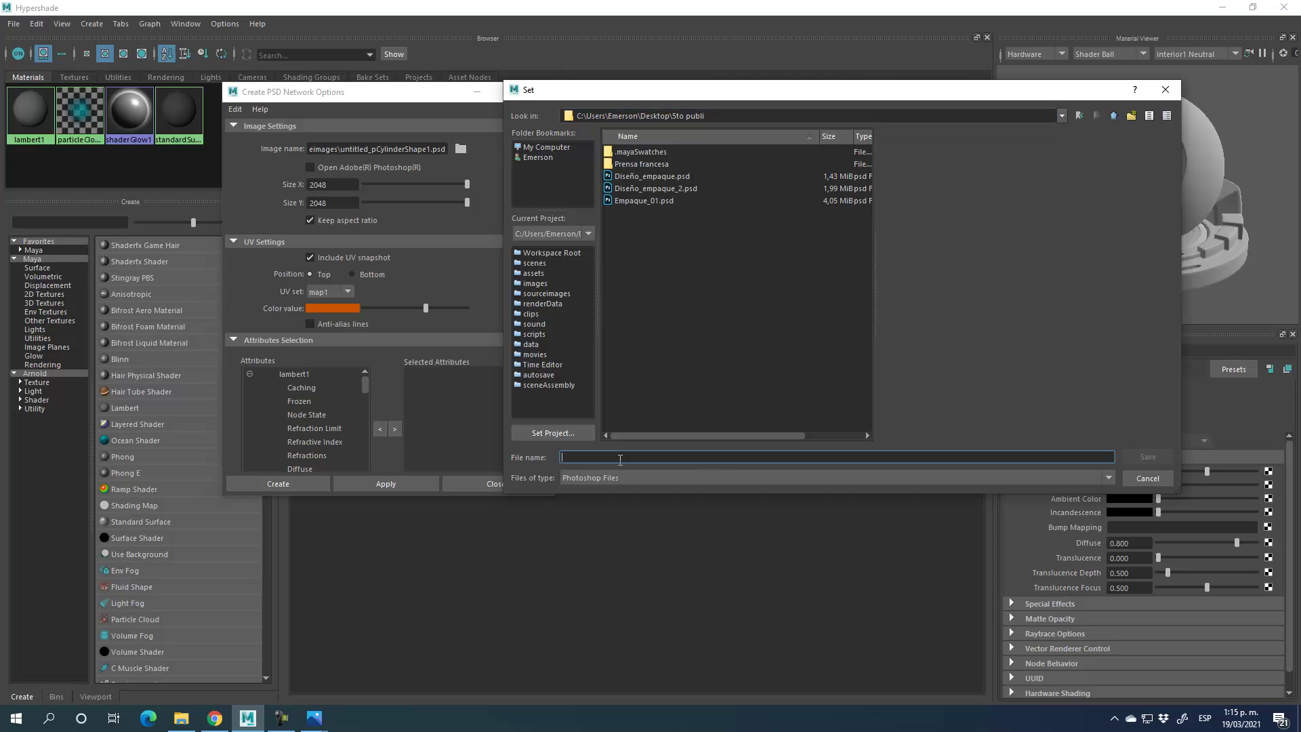
{"action": "type", "text": "Plantilla lata"}
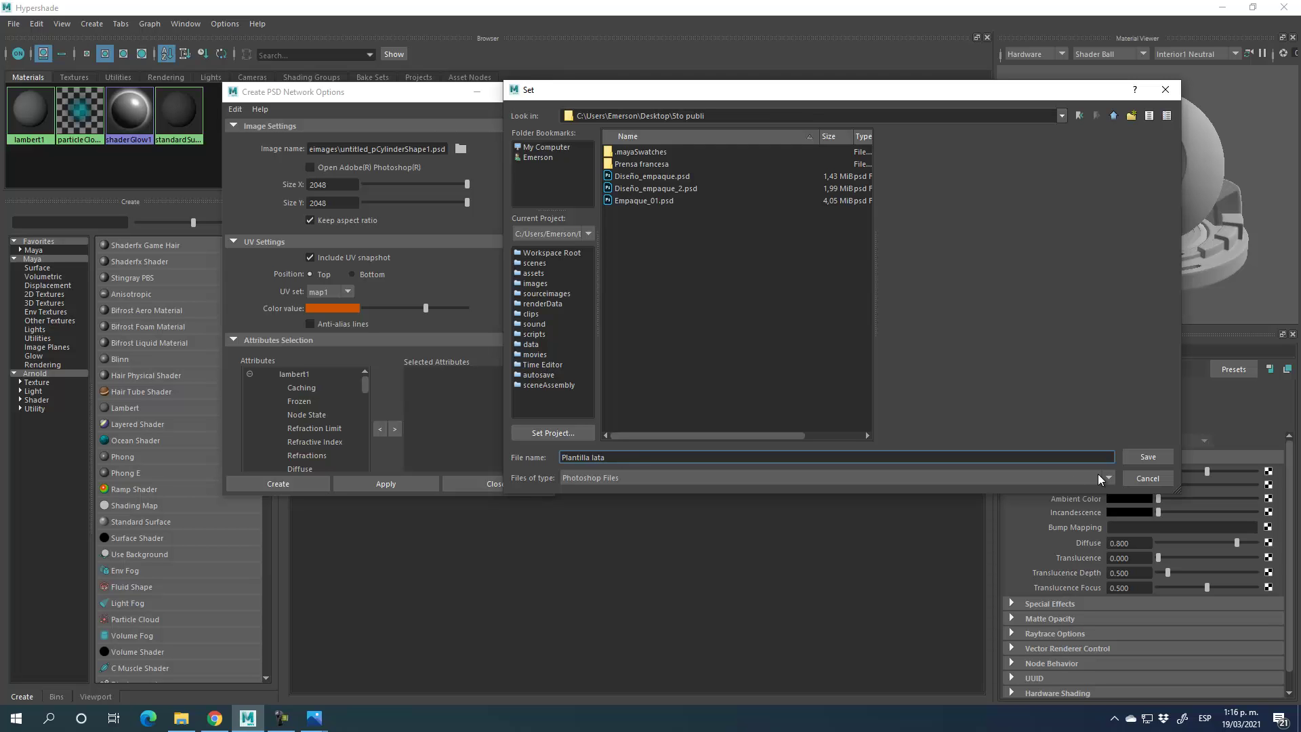
{"action": "left_click", "coordinate": [1148, 456]}
- Add lambert1's Color to the selected attributes and create the PSD network at 2048 by 2048 with the UV snapshot included
{"action": "double_click", "coordinate": [319, 187]}
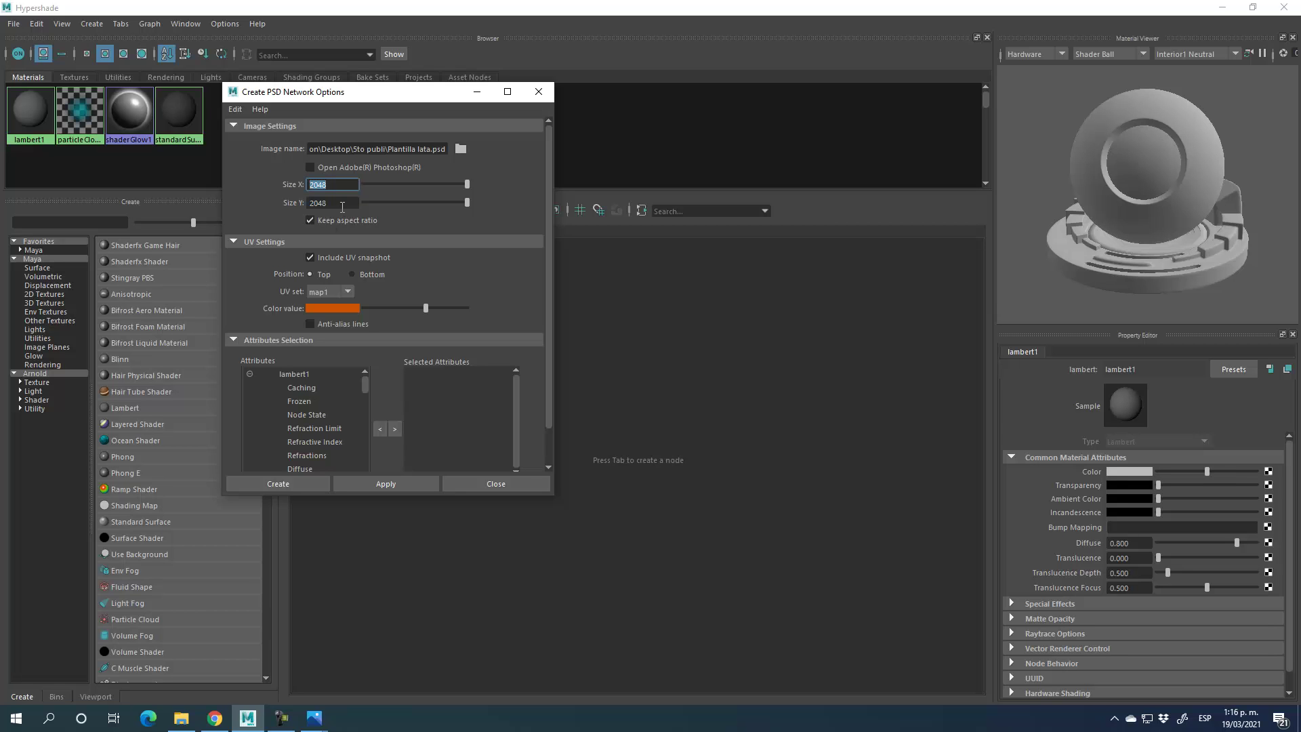
{"action": "key", "text": "Tab"}
{"action": "scroll", "coordinate": [508, 321], "scroll_direction": "down", "scroll_amount": 1}
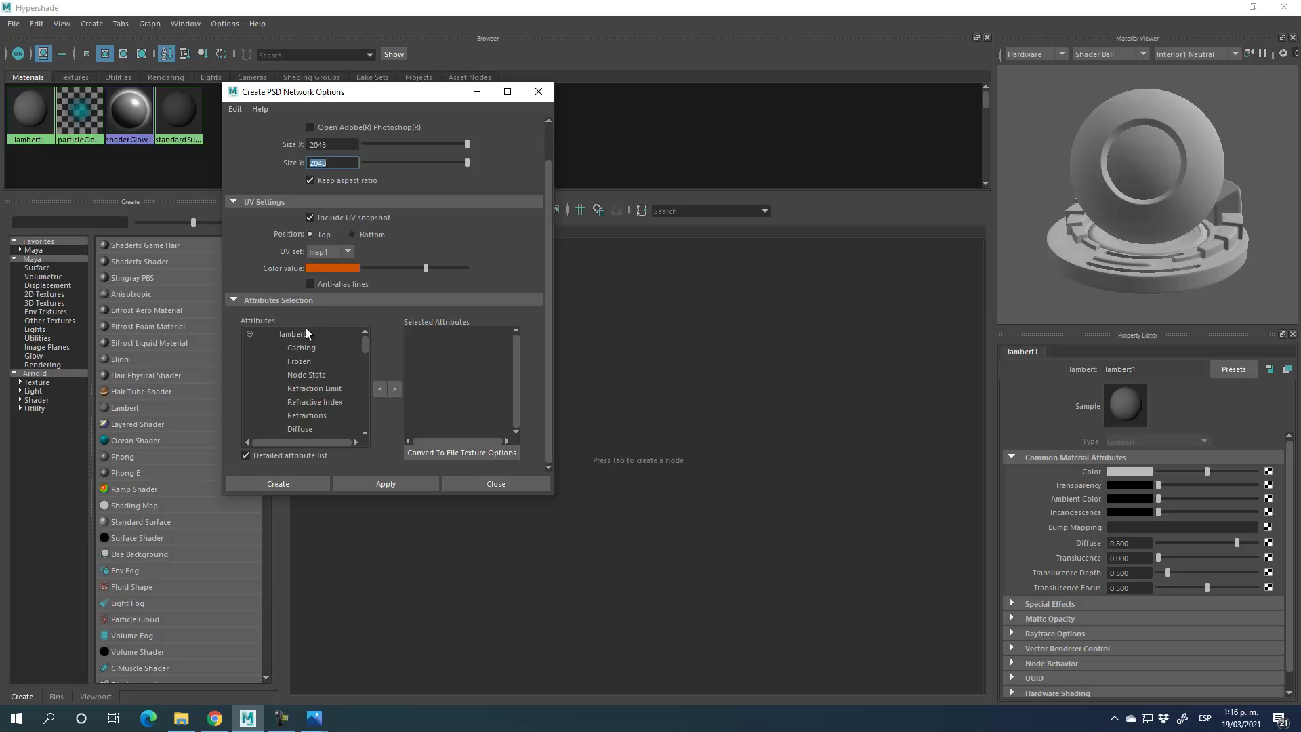
{"action": "left_click_drag", "start_coordinate": [367, 343], "coordinate": [367, 351]}
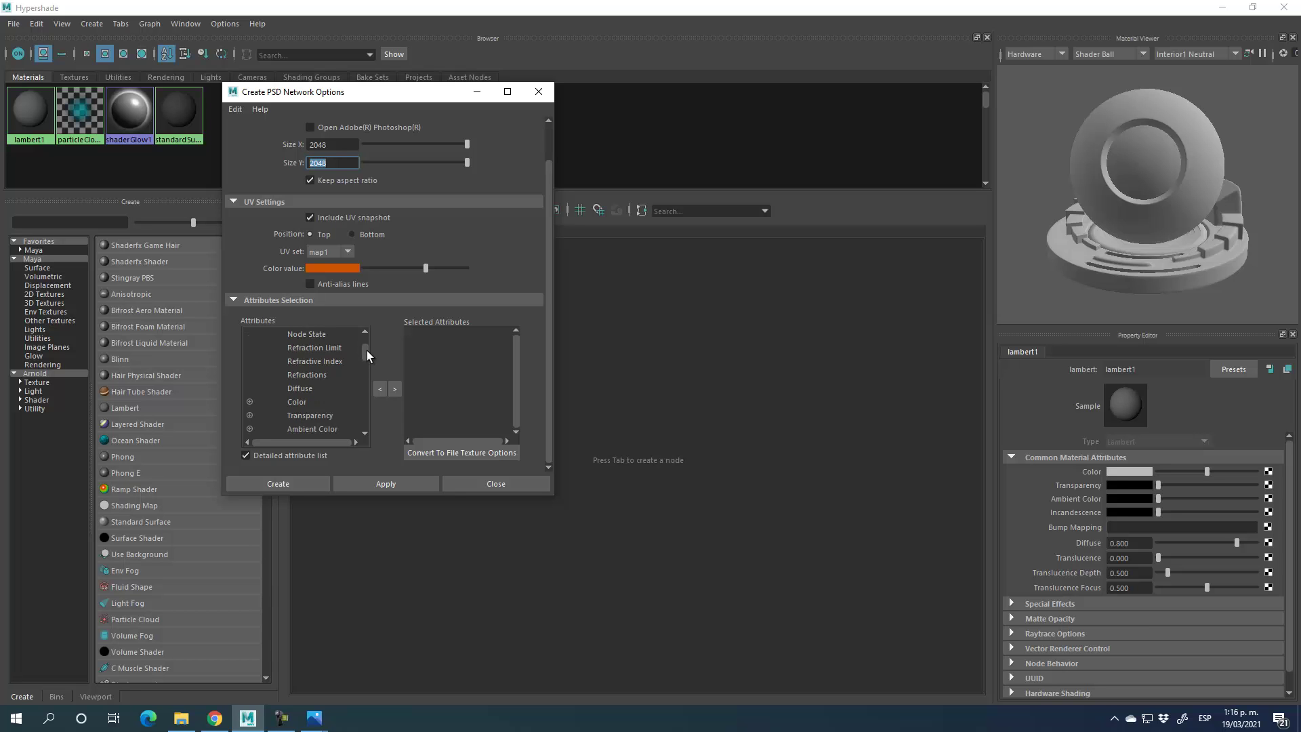
{"action": "left_click", "coordinate": [299, 401]}
{"action": "left_click", "coordinate": [395, 390]}
{"action": "left_click", "coordinate": [282, 483]}
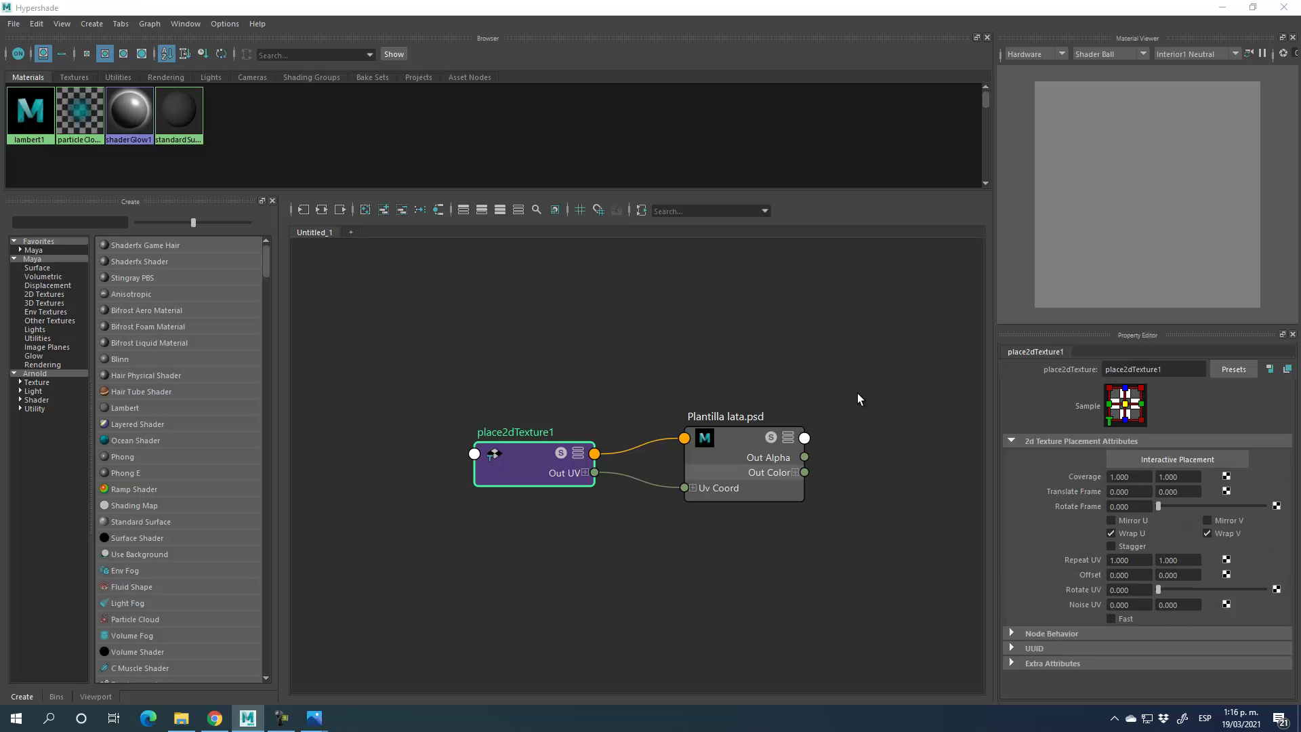
{"action": "middle_click_drag", "start_coordinate": [859, 398], "coordinate": [738, 402], "text": "alt"}
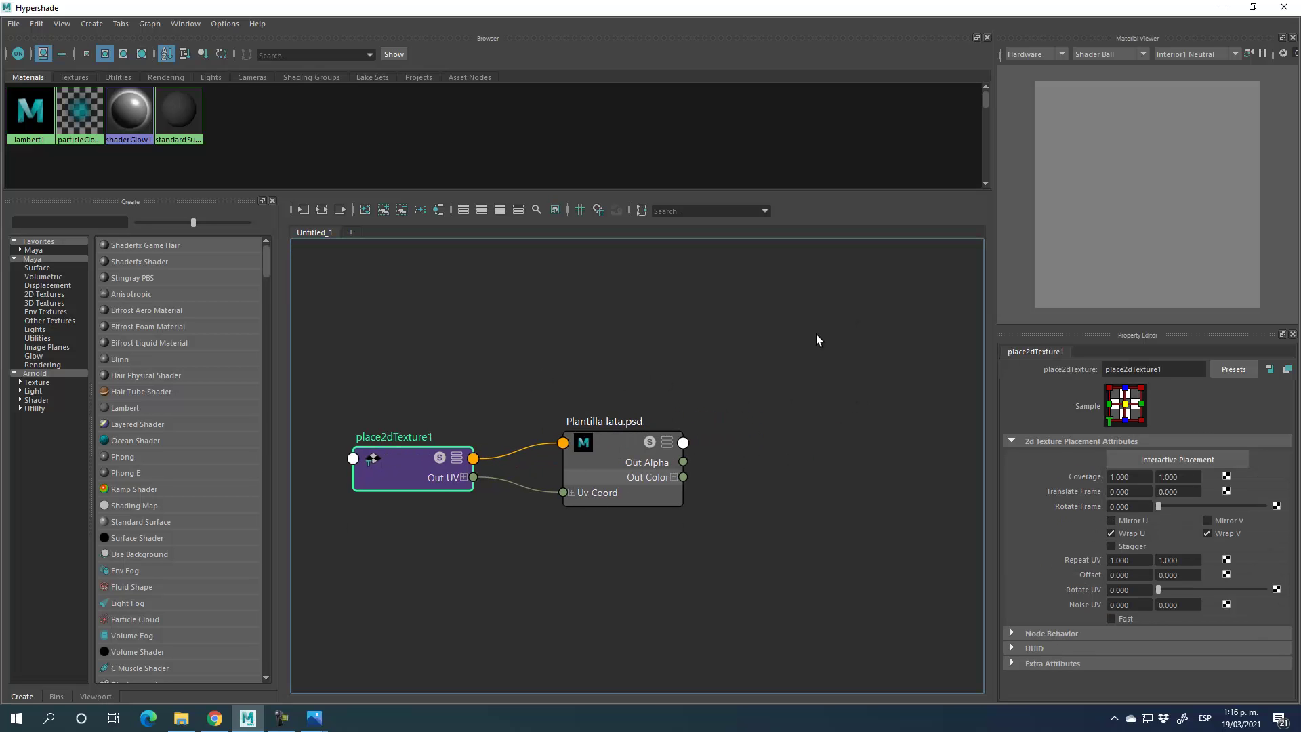